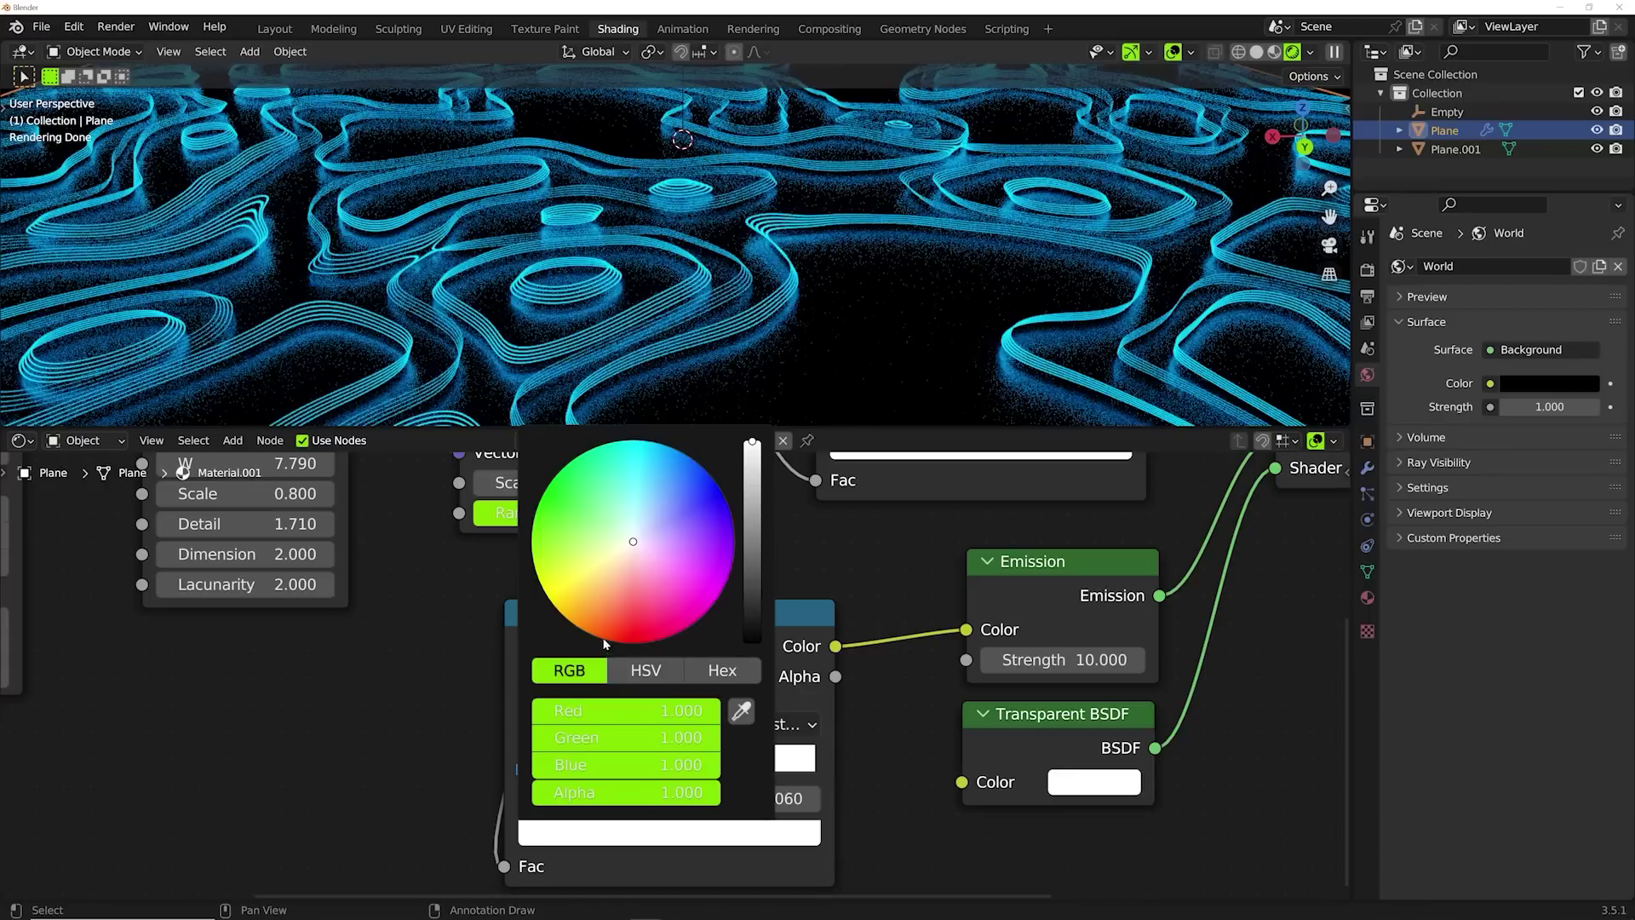
# Shift the ribbon's ColorRamp colour toward orange and nudge its stop slightly left.
pyautogui.moveTo(694, 737); pyautogui.dragTo(695, 746)
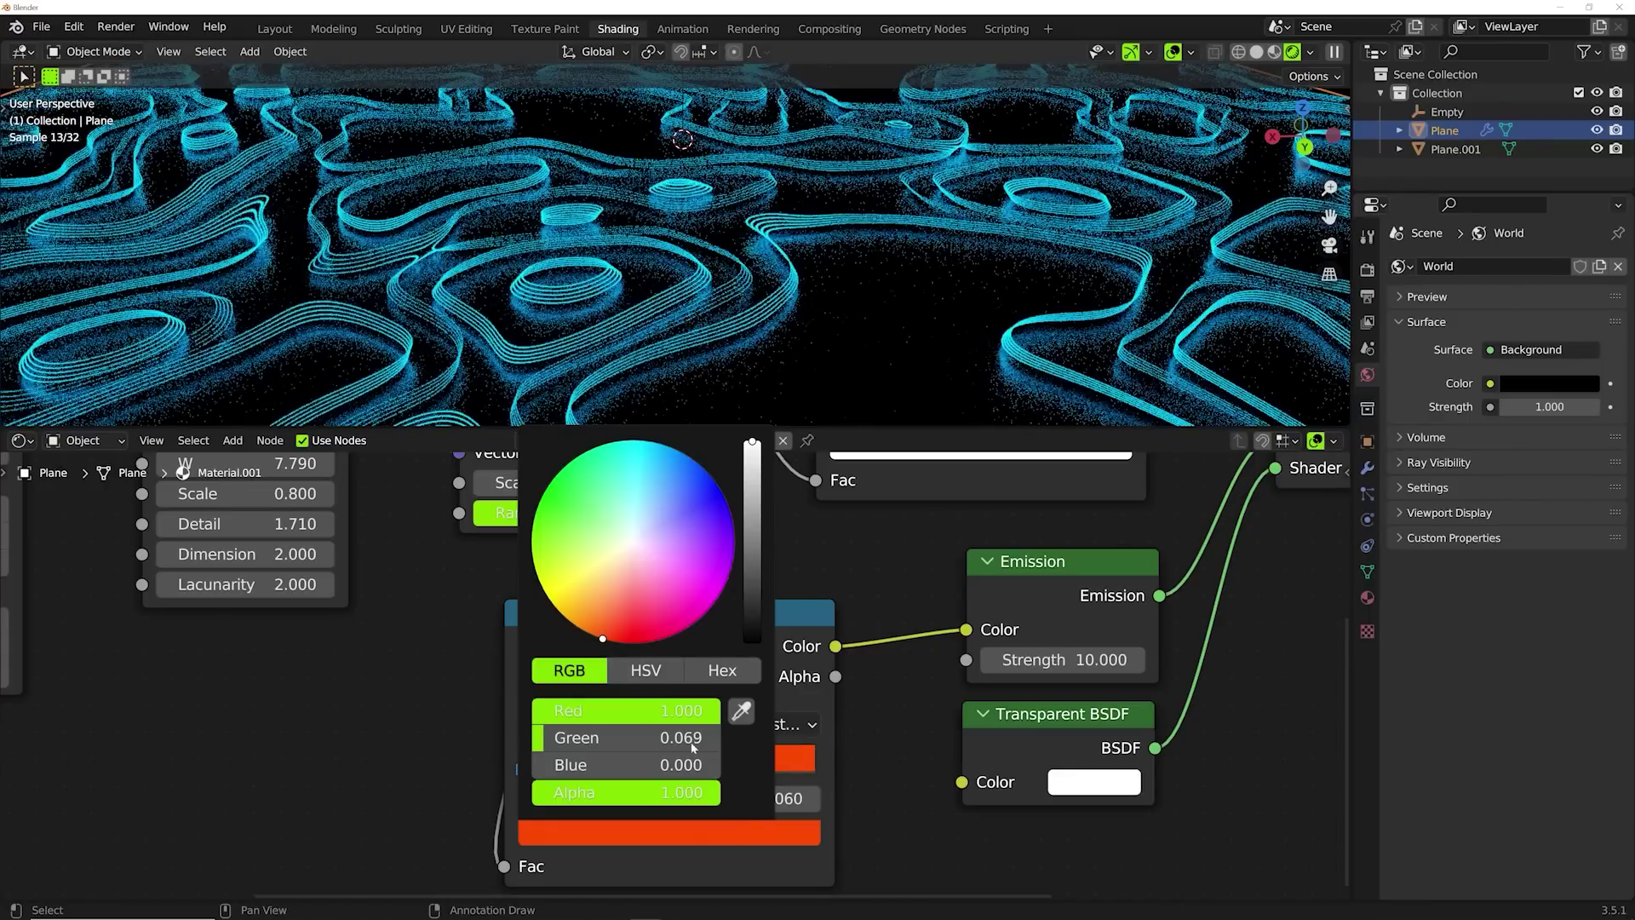
pyautogui.moveTo(539, 770); pyautogui.dragTo(537, 769)
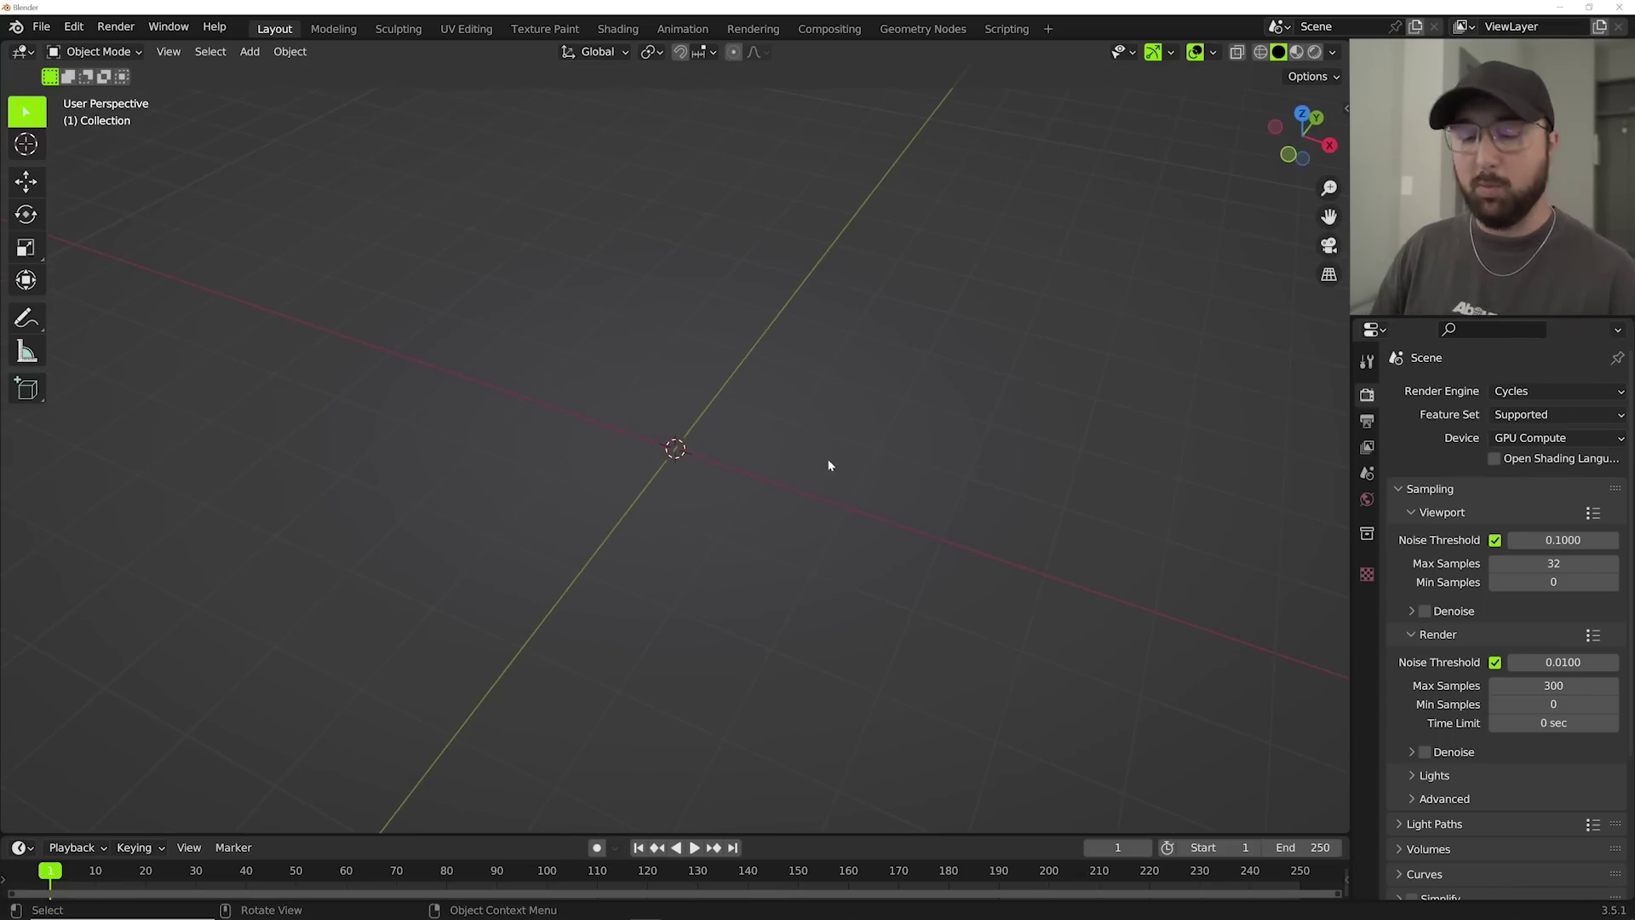
# Add a plane, scale it up 5 times and apply its scale.
pyautogui.hotkey('shift', 'a')
pyautogui.moveTo(828, 370)
pyautogui.click(912, 365)
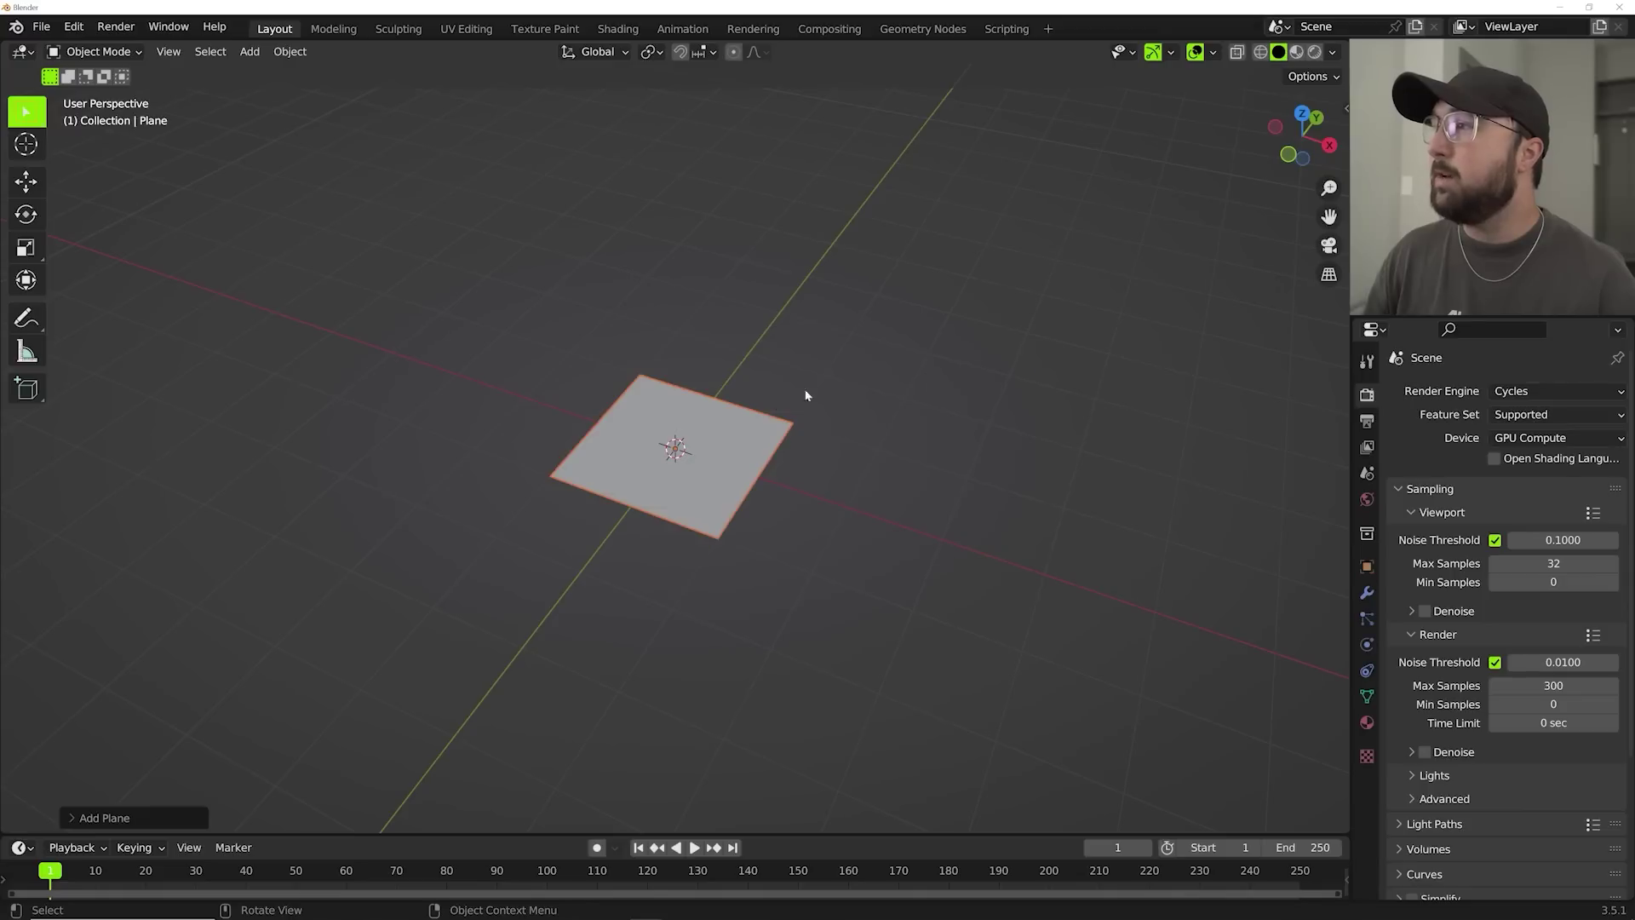
pyautogui.press('s')
pyautogui.press('5')
pyautogui.press('Return')
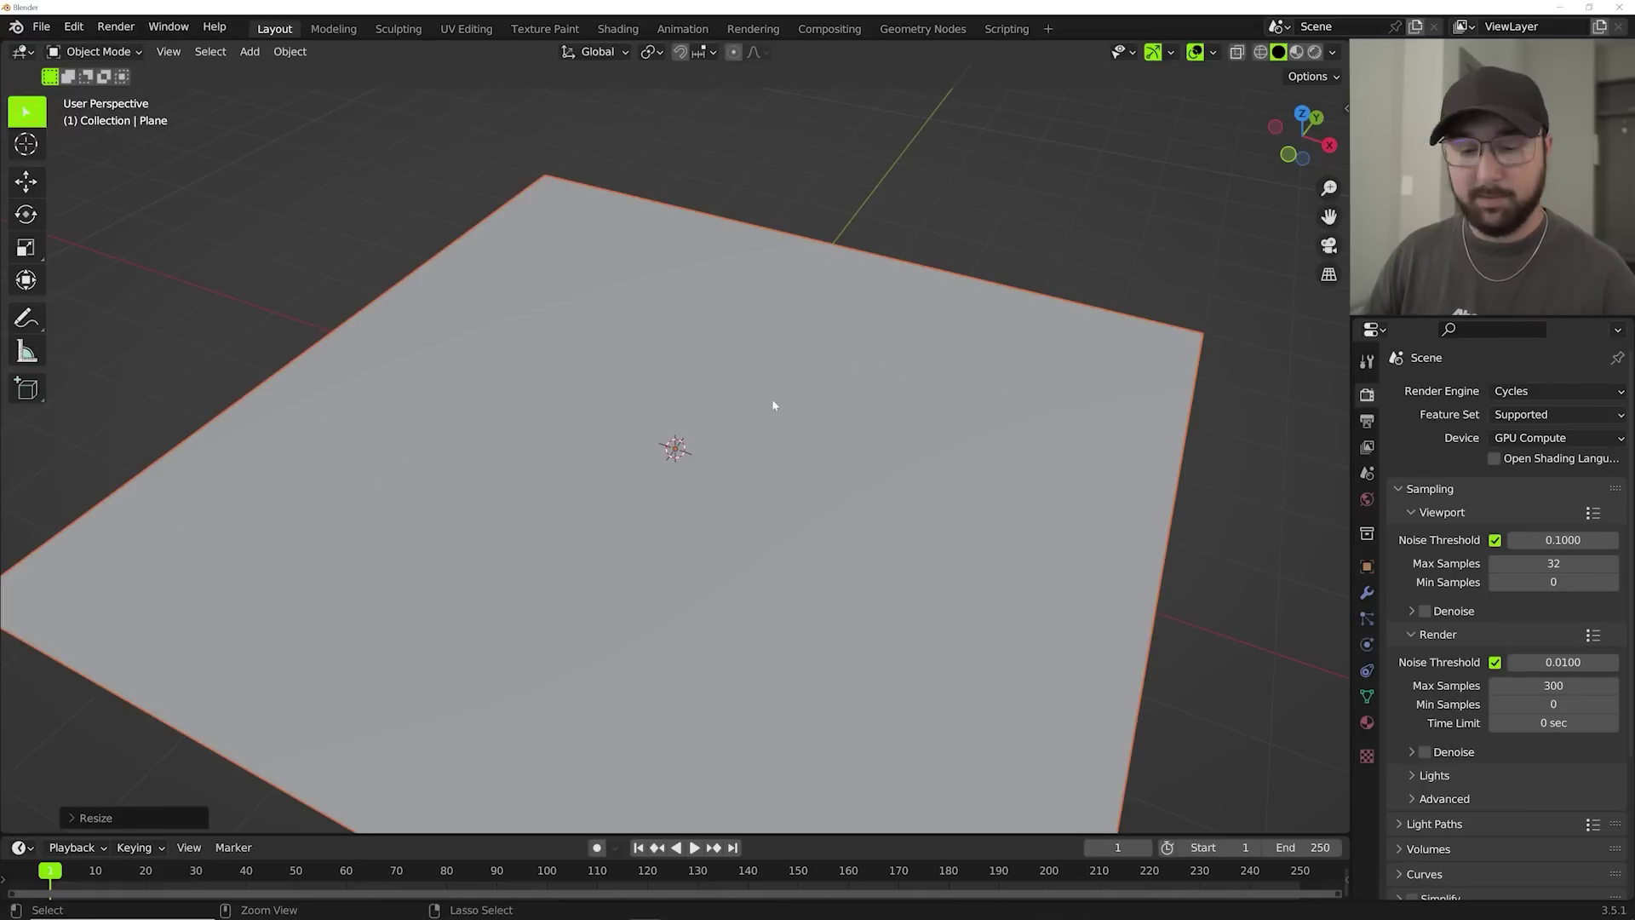
pyautogui.hotkey('ctrl', 'a')
pyautogui.click(773, 403)
pyautogui.moveTo(682, 509); pyautogui.dragTo(634, 474, button='middle')
pyautogui.scroll(-1, 703, 472)
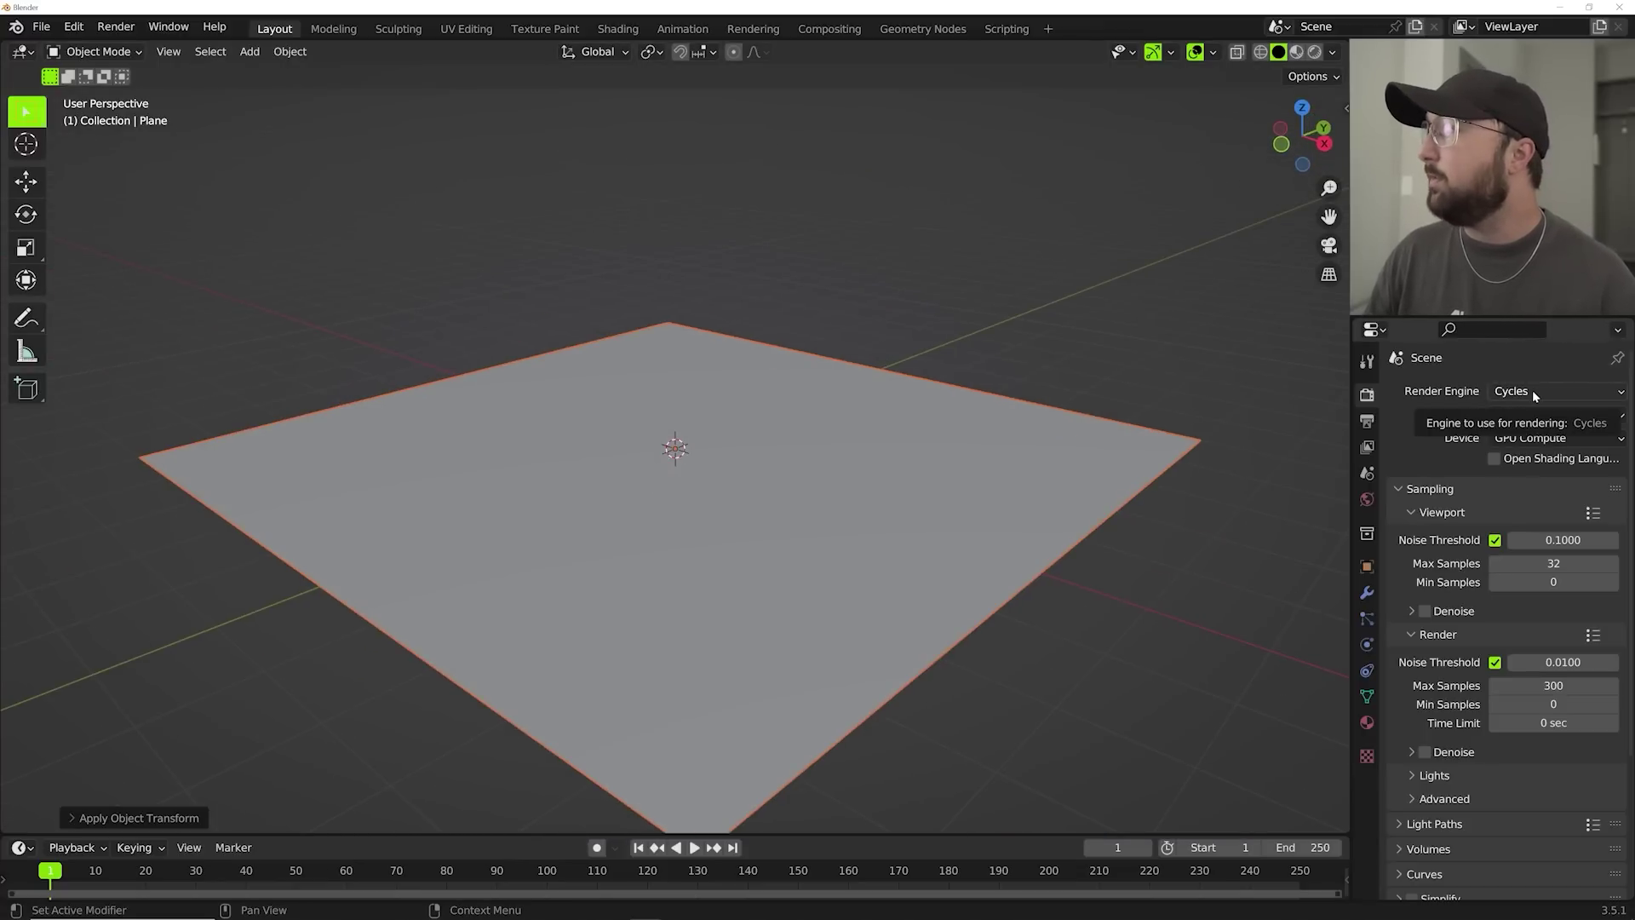
pyautogui.click(1367, 723)
# Give the plane a new material and enable Eevee Bloom and Screen Space Reflections, Trace Precision 1.
pyautogui.click(1520, 471)
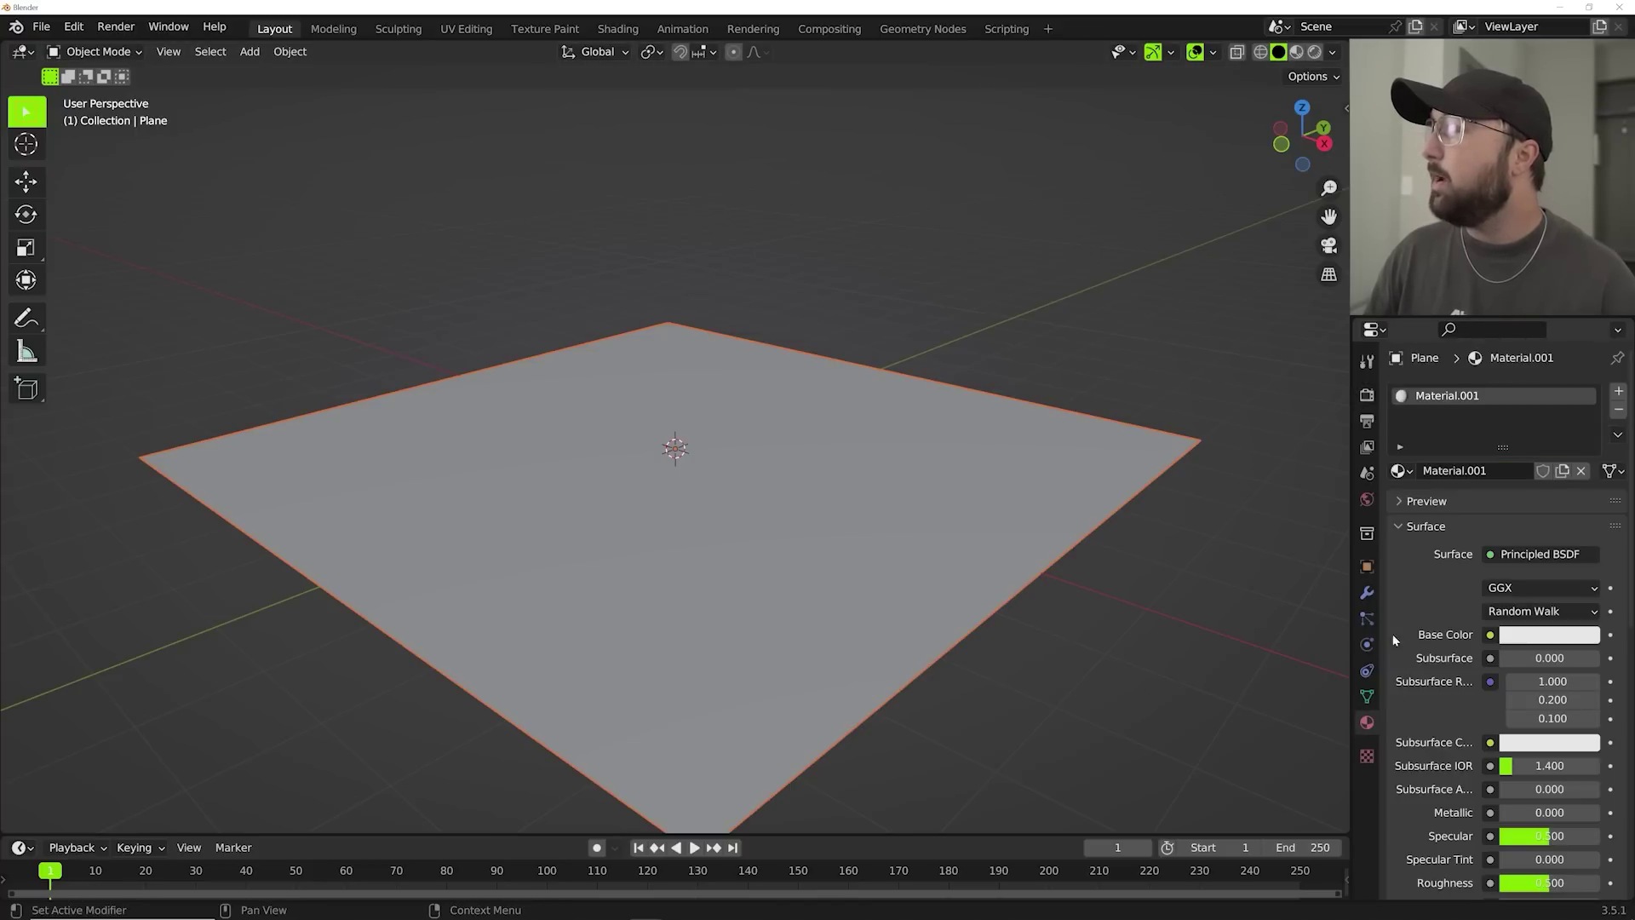
pyautogui.click(1367, 395)
pyautogui.click(1529, 391)
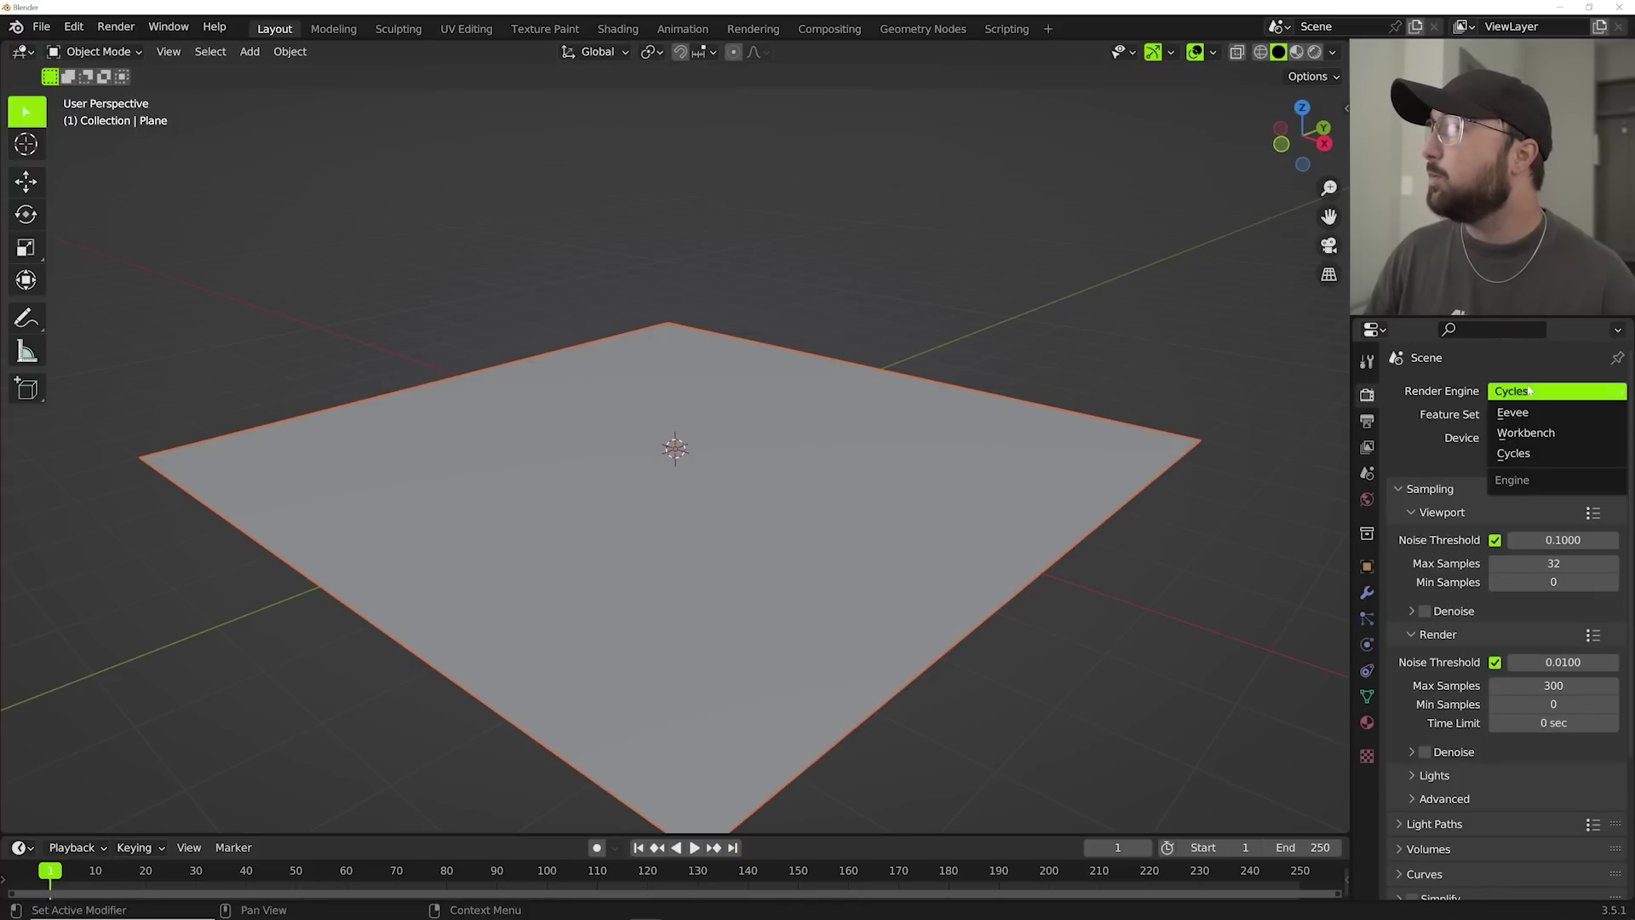
pyautogui.click(1527, 413)
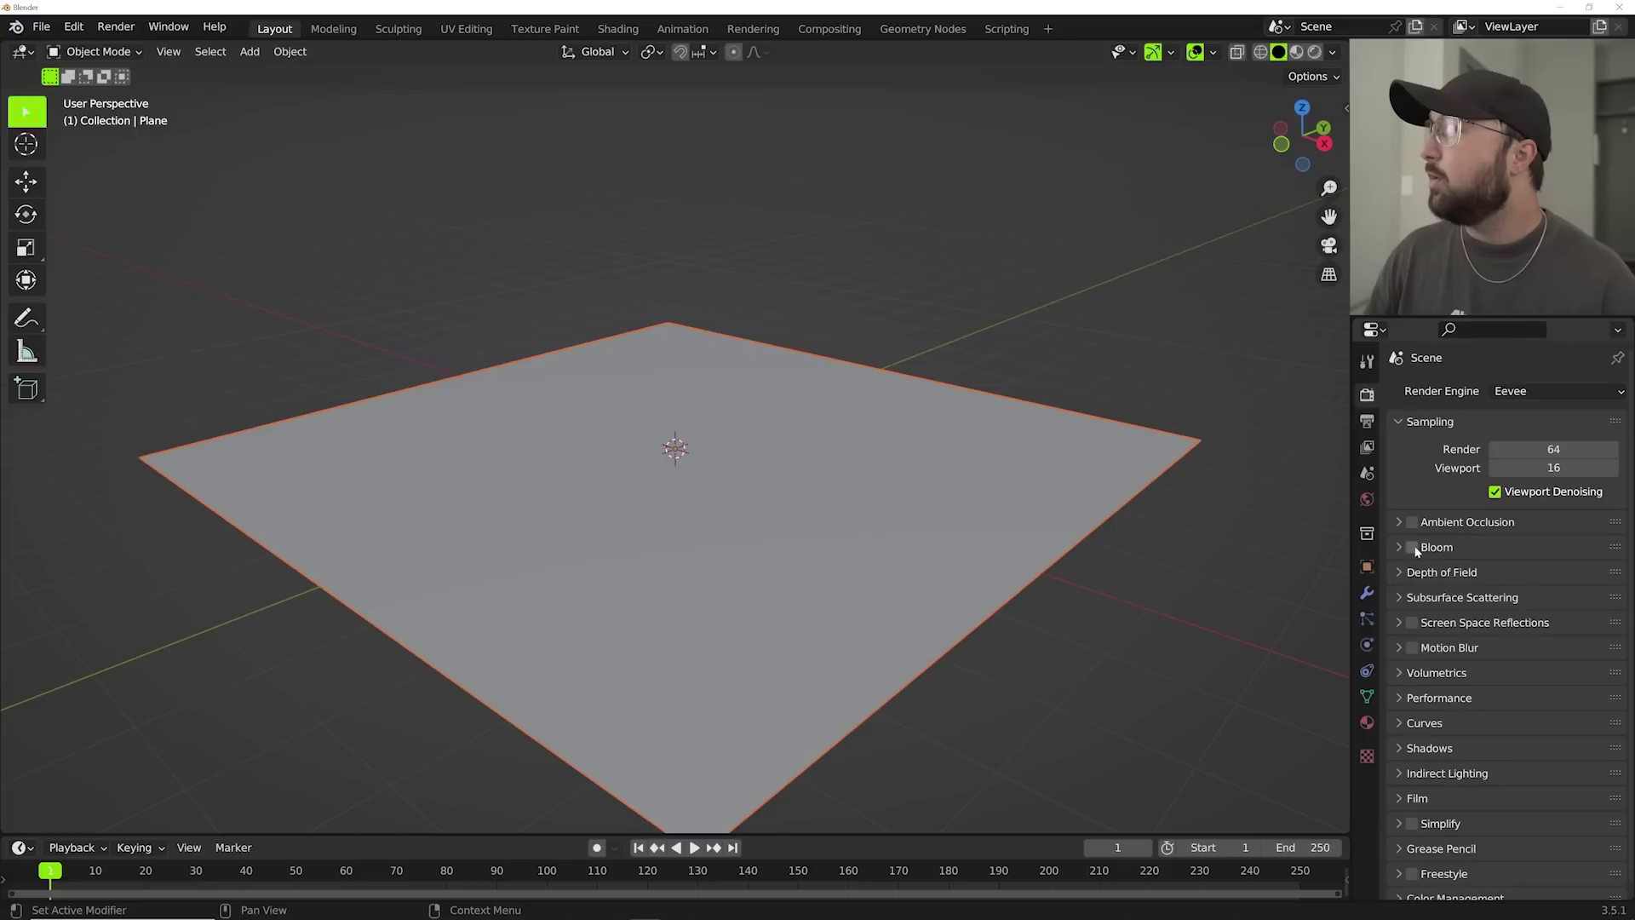
pyautogui.click(1414, 626)
pyautogui.click(1399, 623)
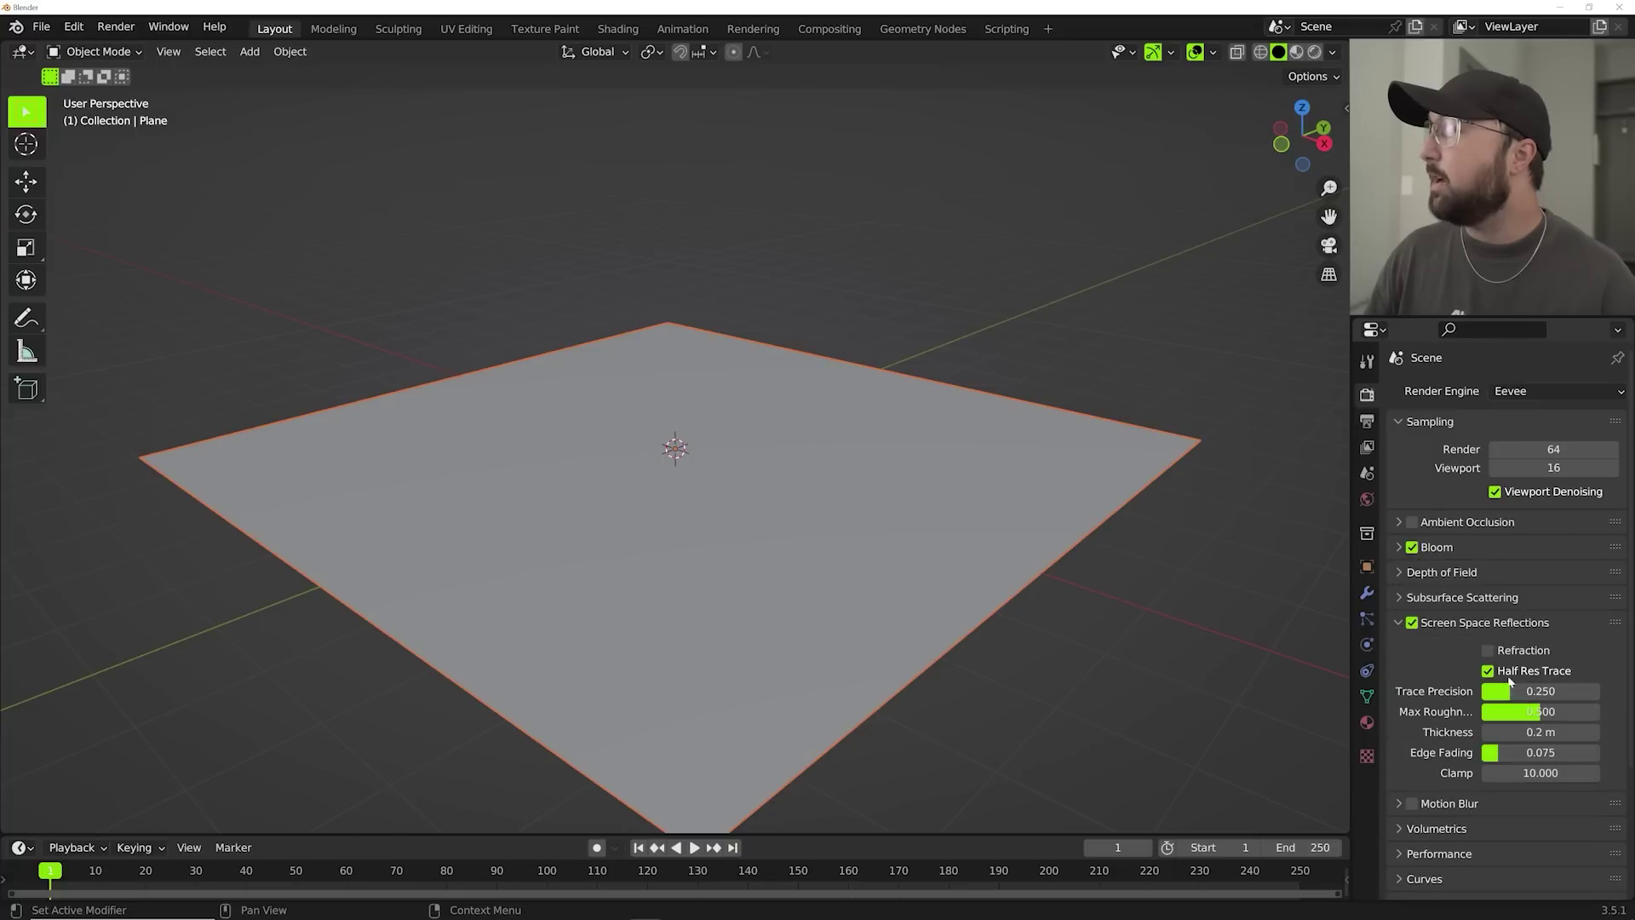
pyautogui.moveTo(1499, 691); pyautogui.dragTo(1600, 691)
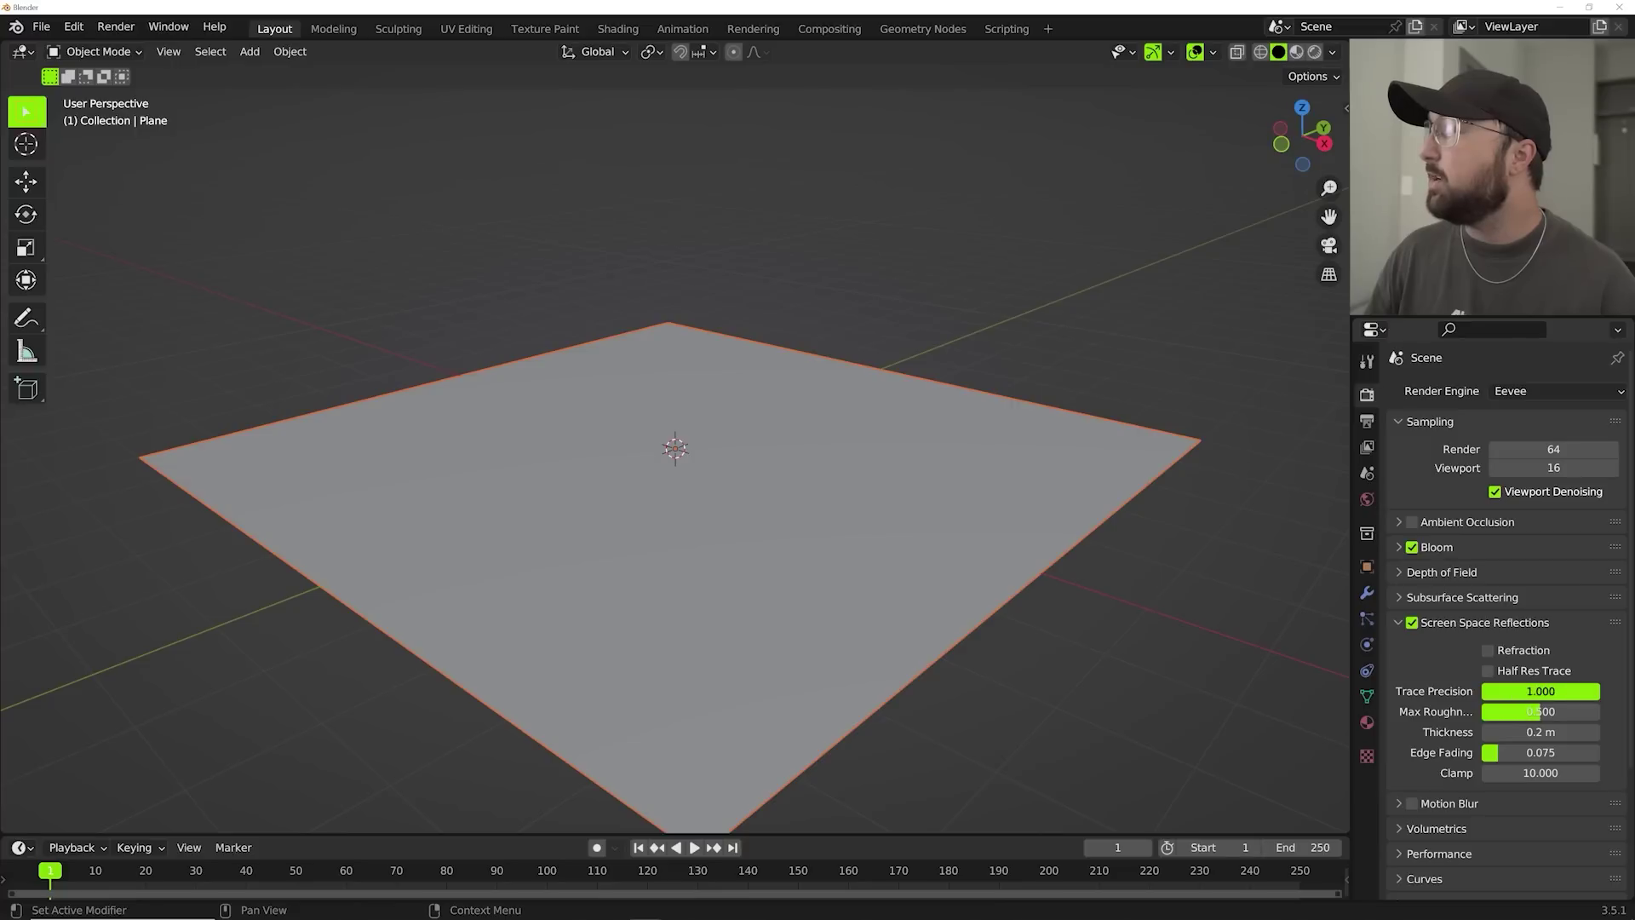
pyautogui.click(1491, 626)
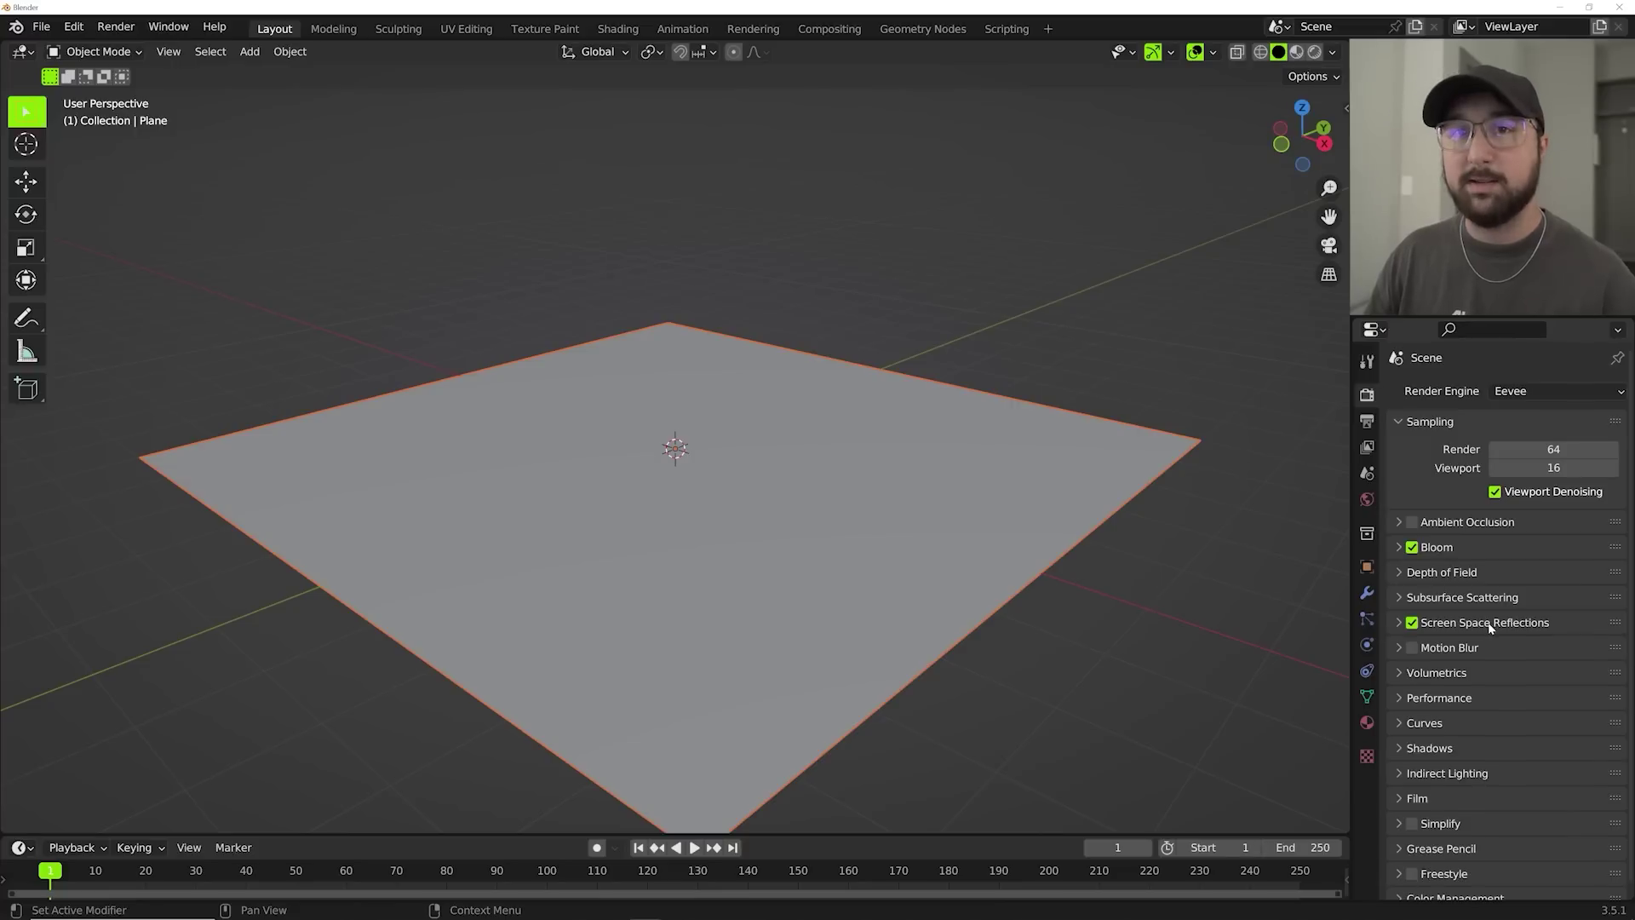
# Set the plane material's Blend Mode to Alpha Blend.
pyautogui.click(1367, 722)
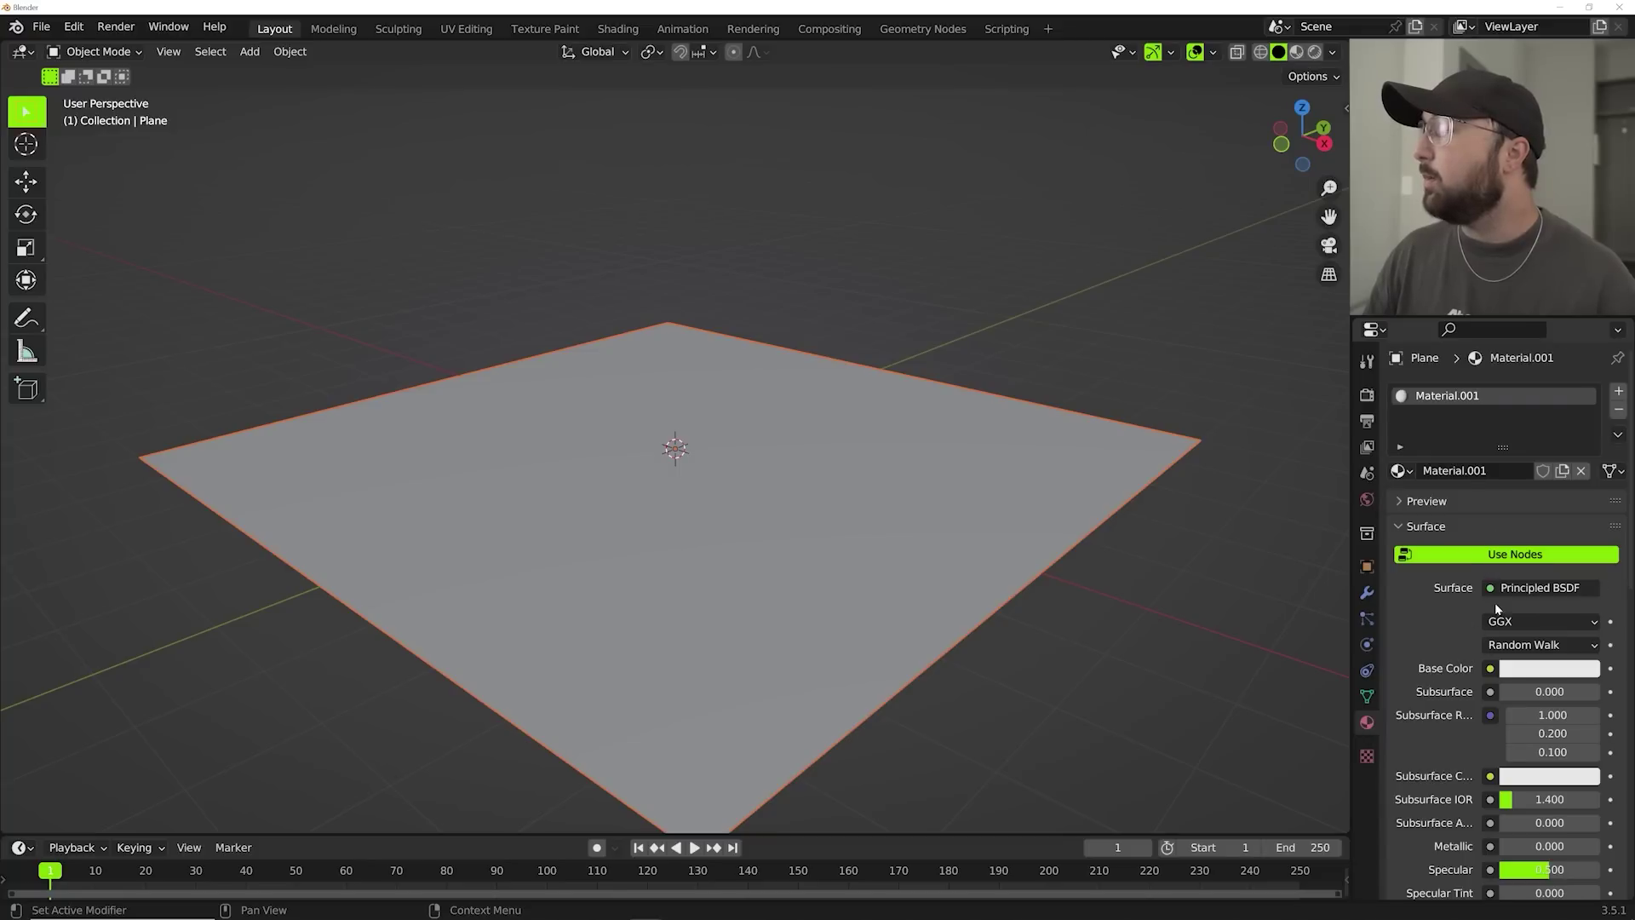
pyautogui.scroll(-15, 1497, 609)
pyautogui.click(1526, 667)
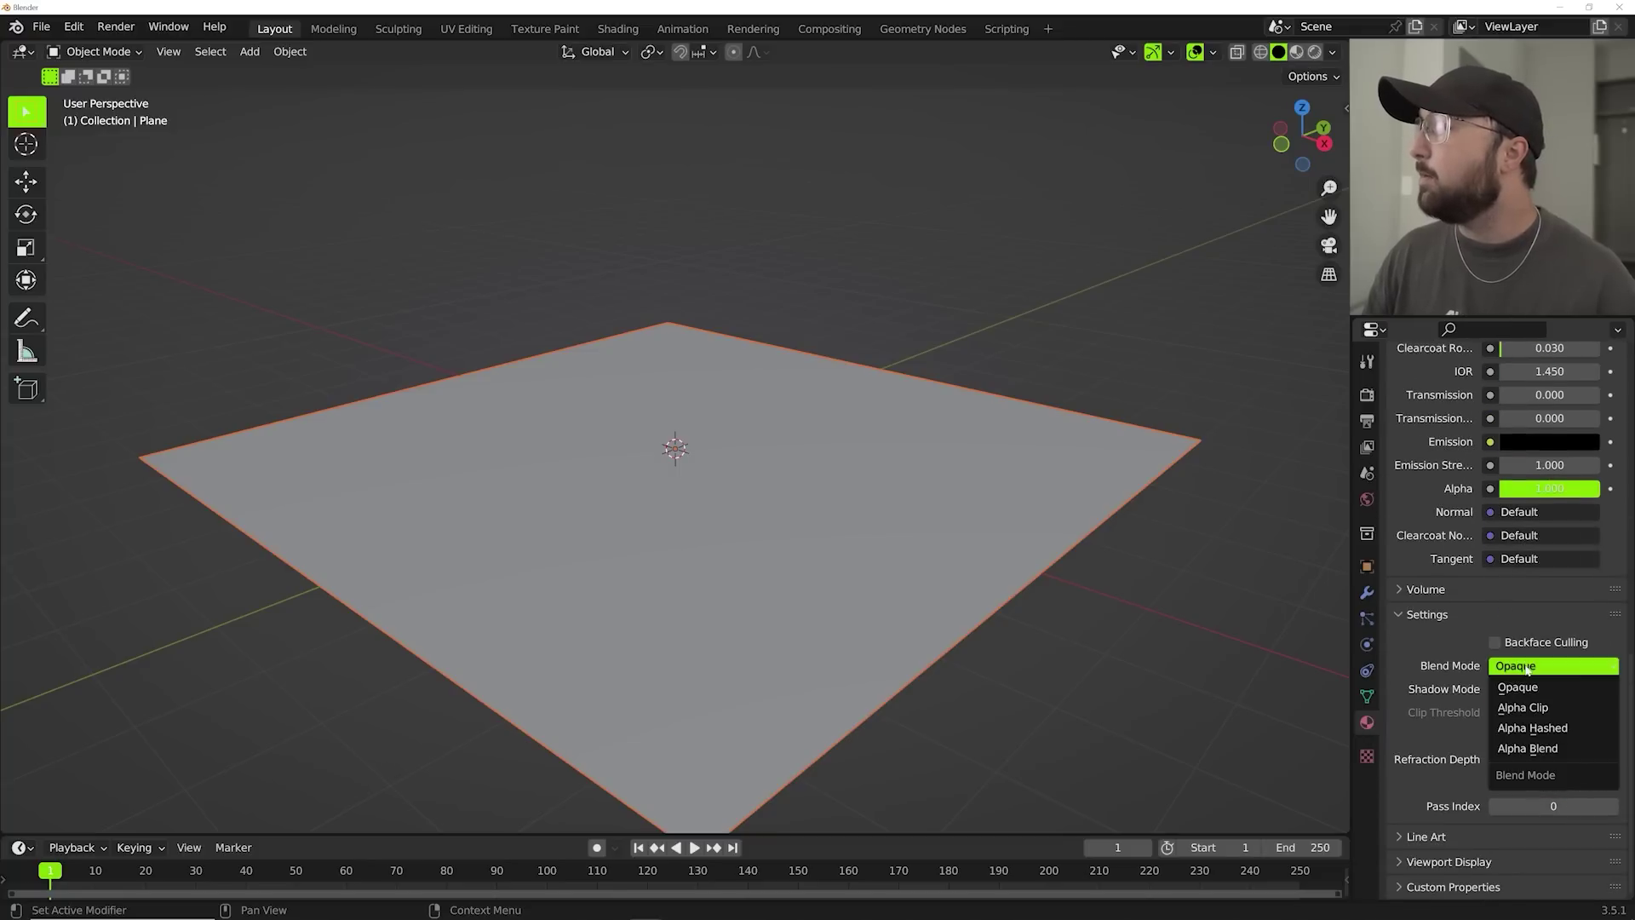
pyautogui.click(1543, 749)
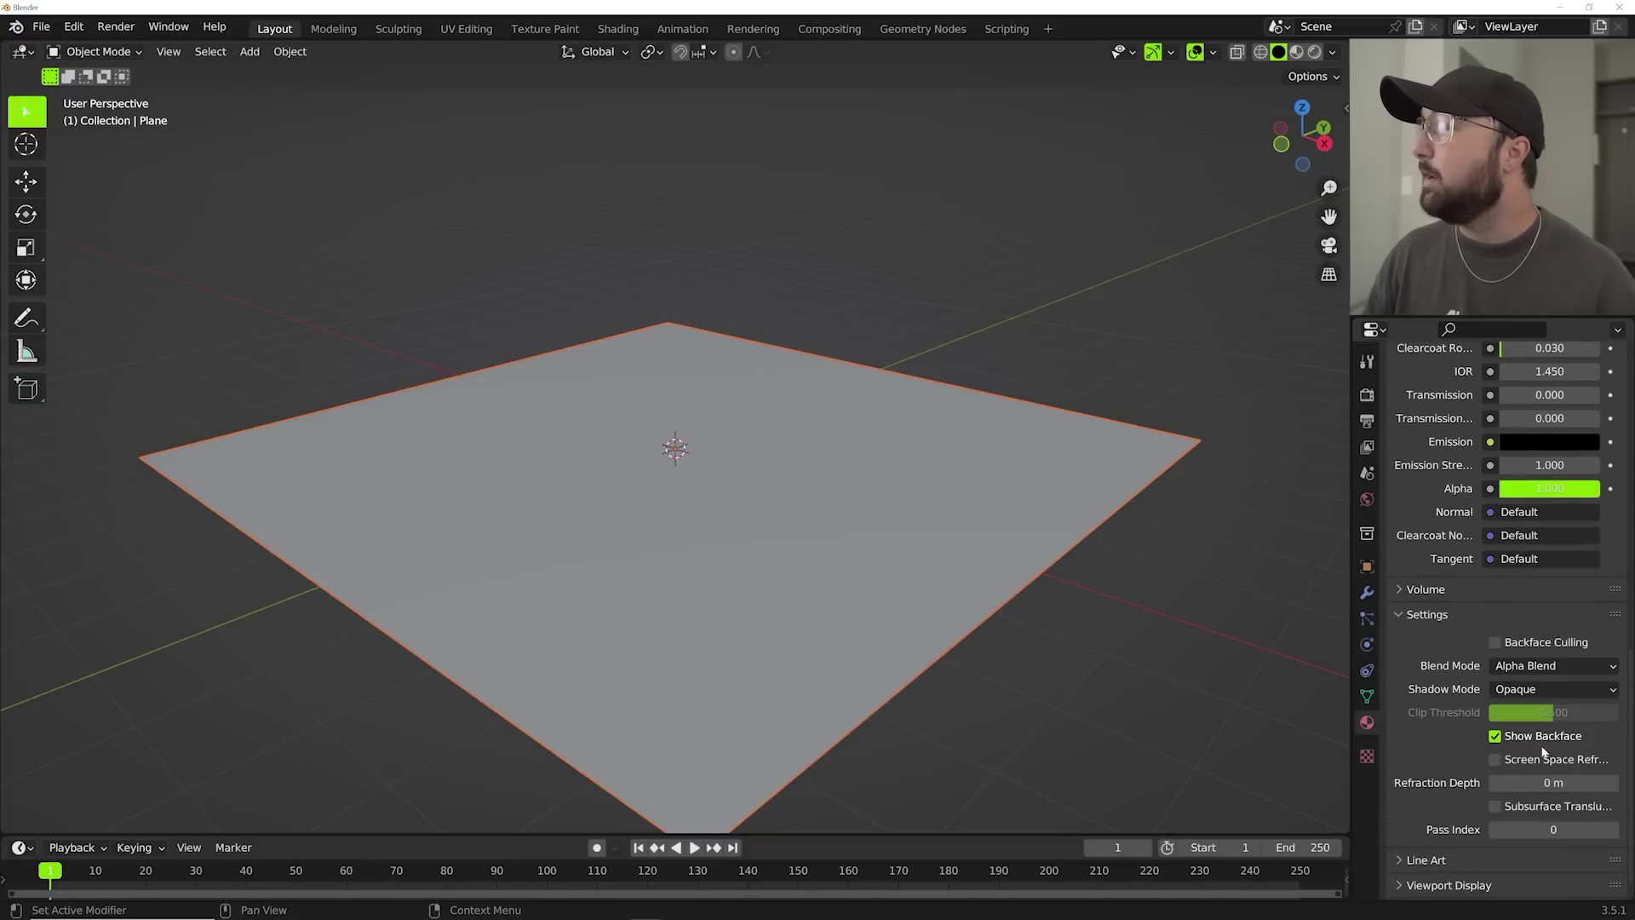
pyautogui.scroll(15, 1533, 733)
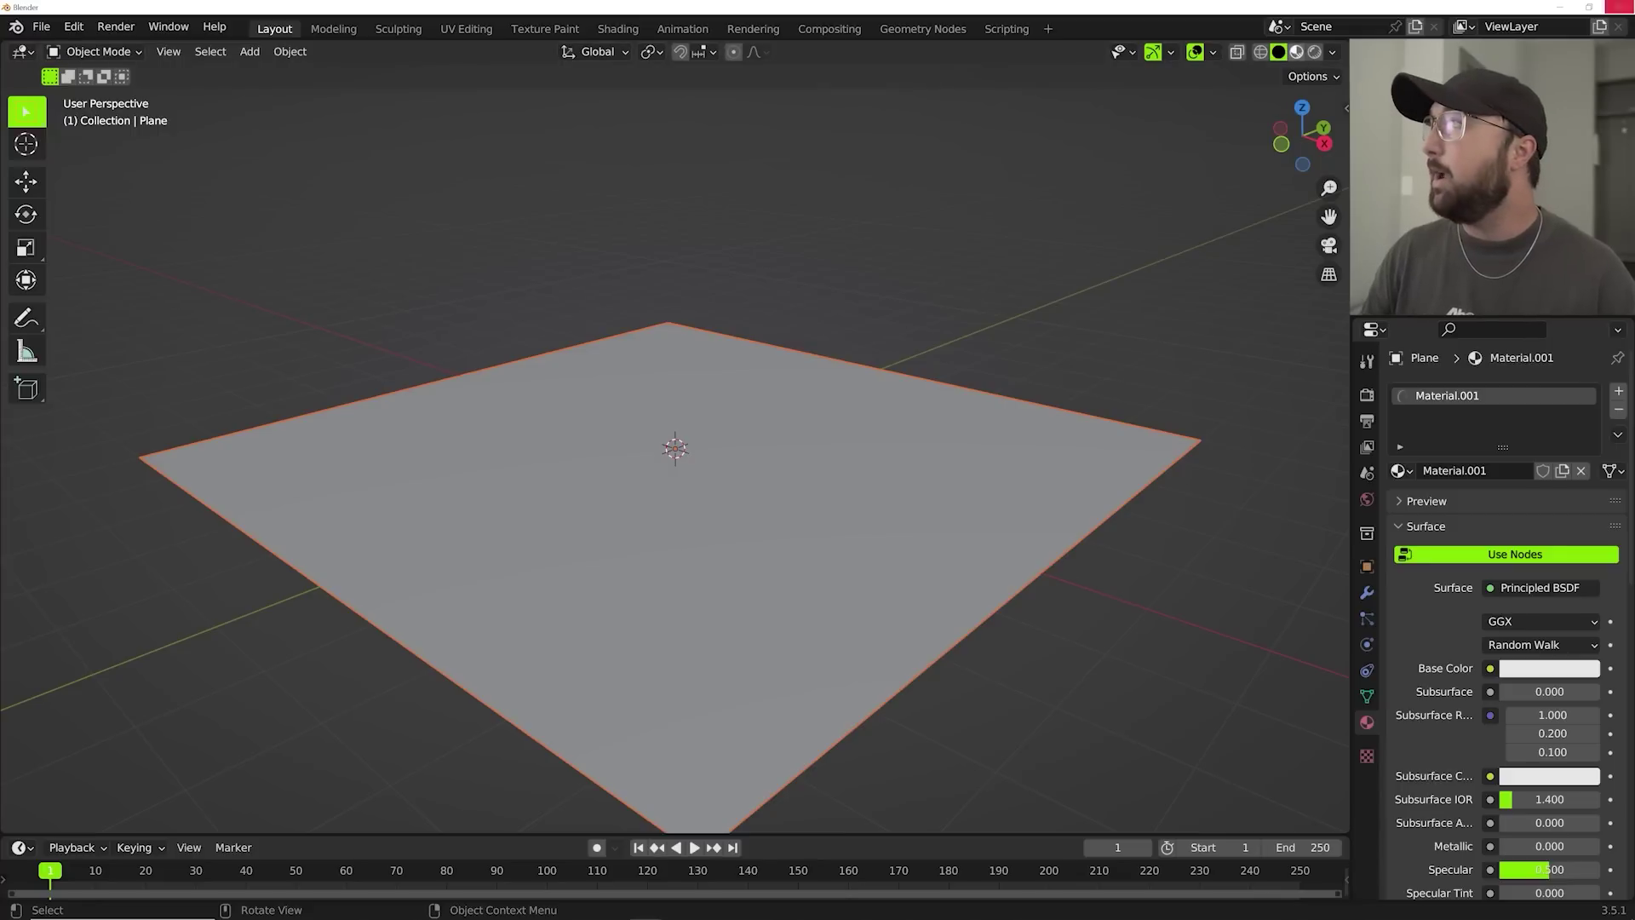
# Switch the render engine back to Cycles with 800 max render samples.
pyautogui.click(1368, 395)
pyautogui.click(1542, 391)
pyautogui.click(1516, 443)
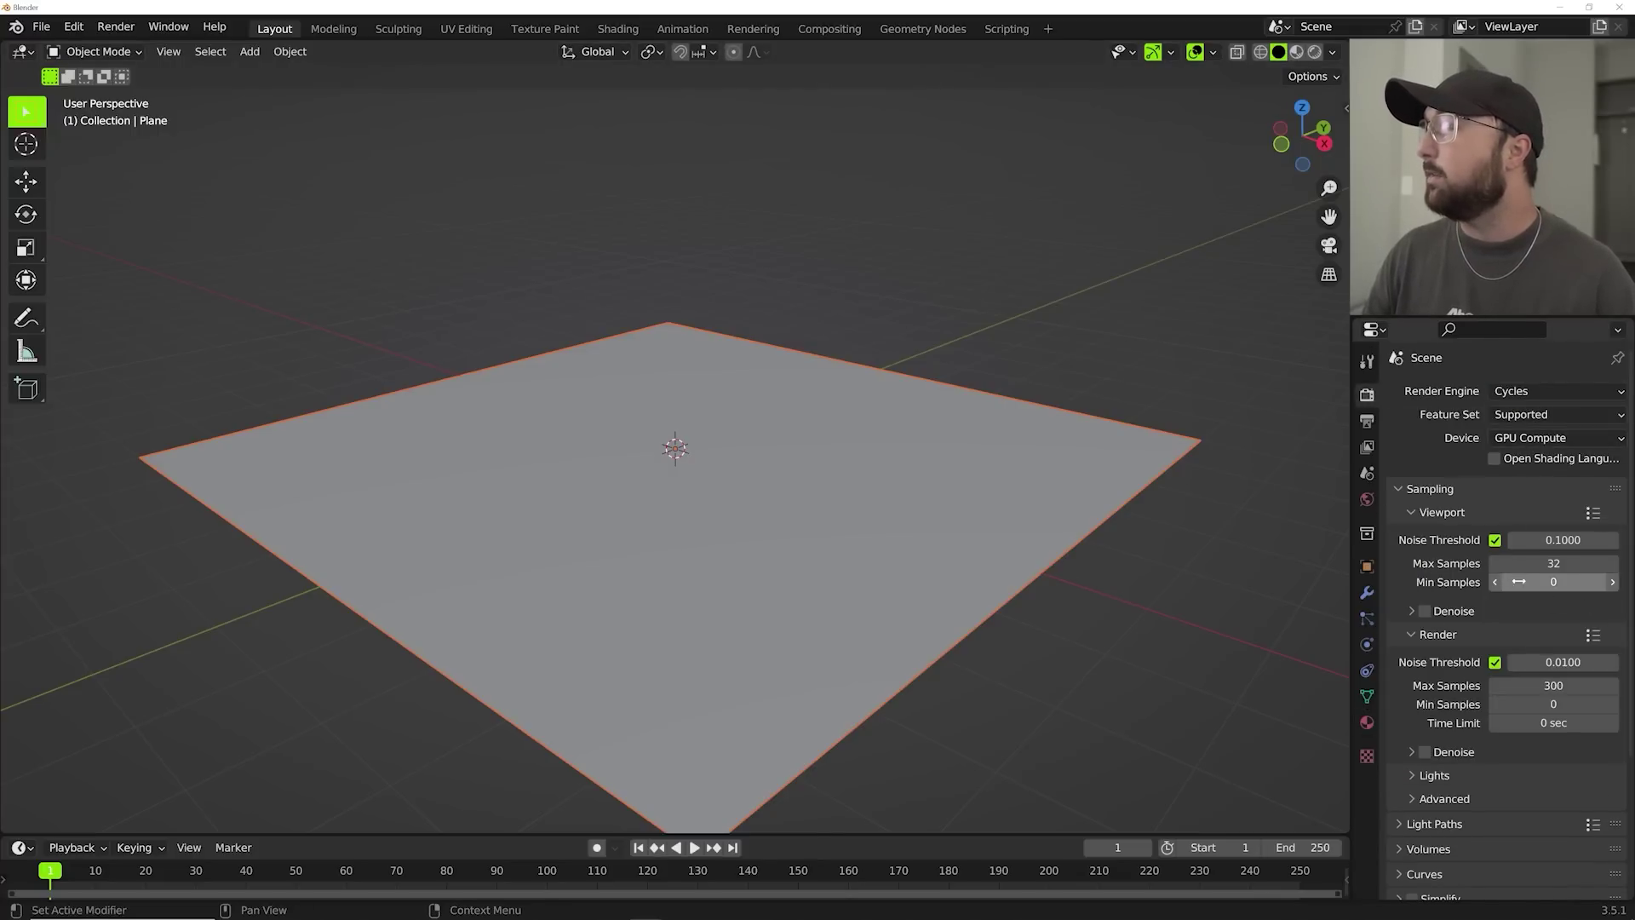
pyautogui.click(1542, 685)
pyautogui.write('80')
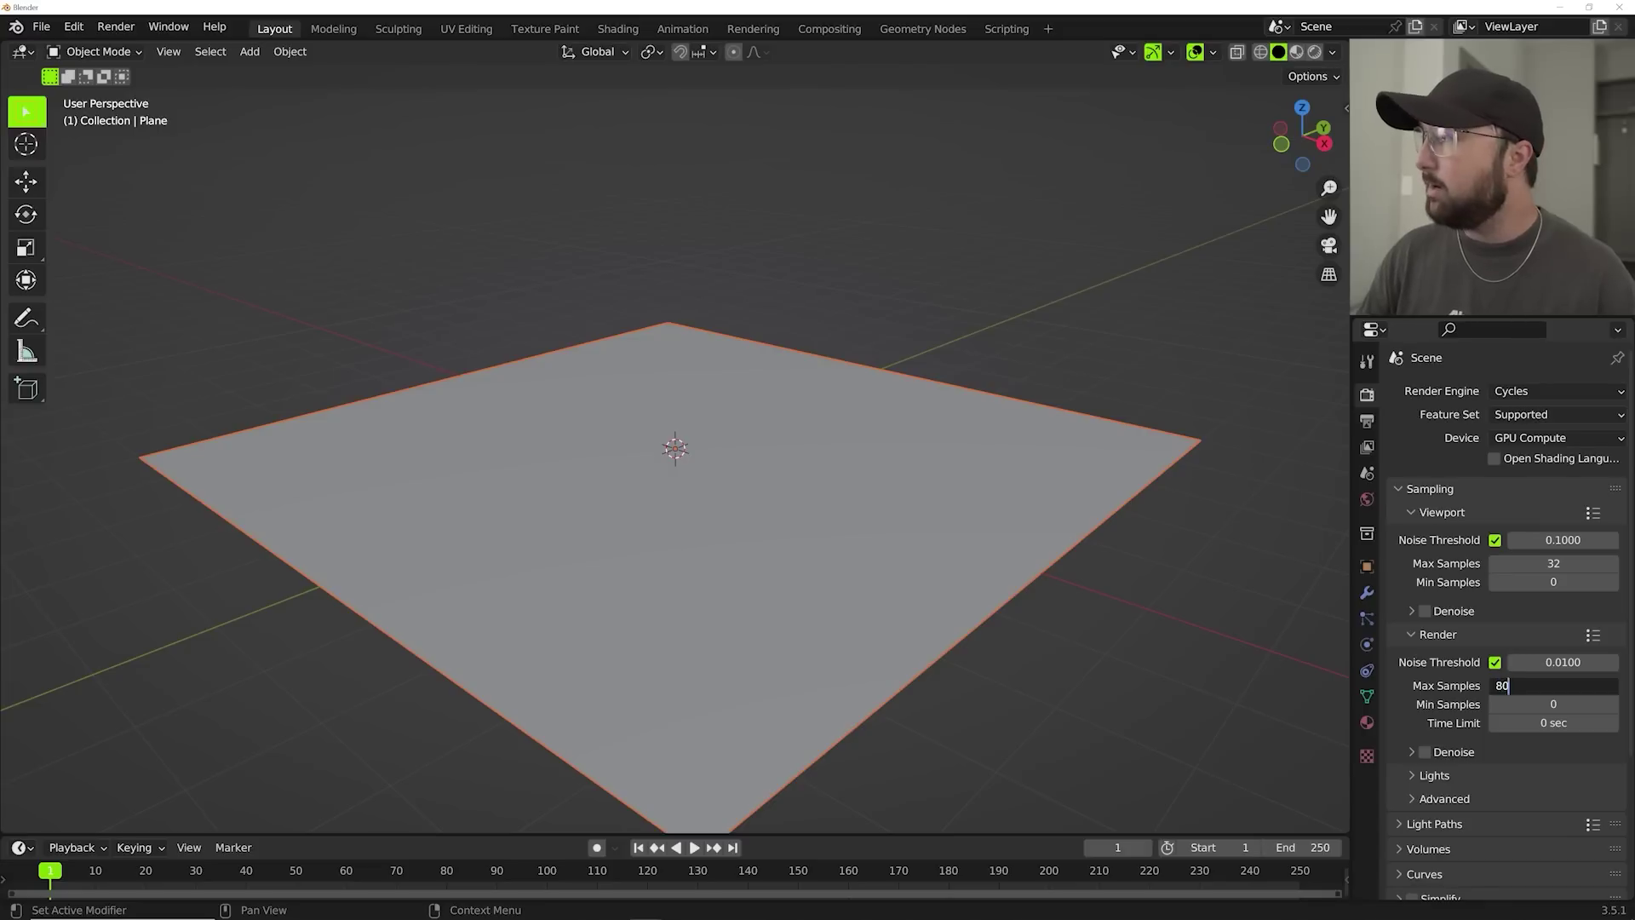
pyautogui.write('0')
pyautogui.press('Return')
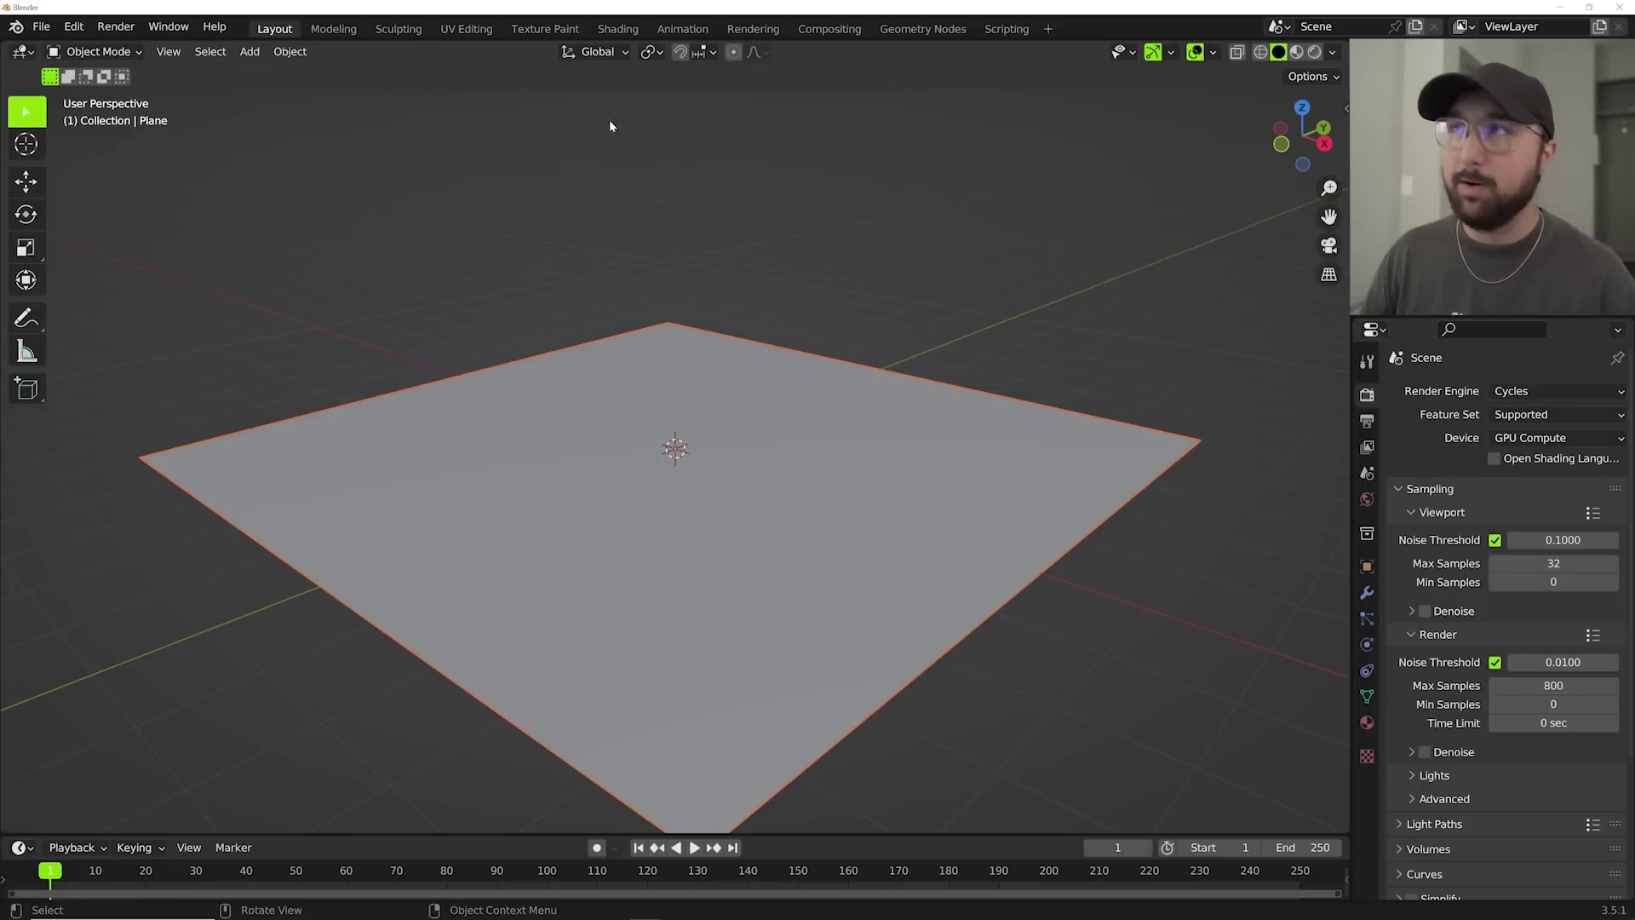
# Set up the Shading workspace with a larger node editor showing the plane's material.
pyautogui.click(617, 29)
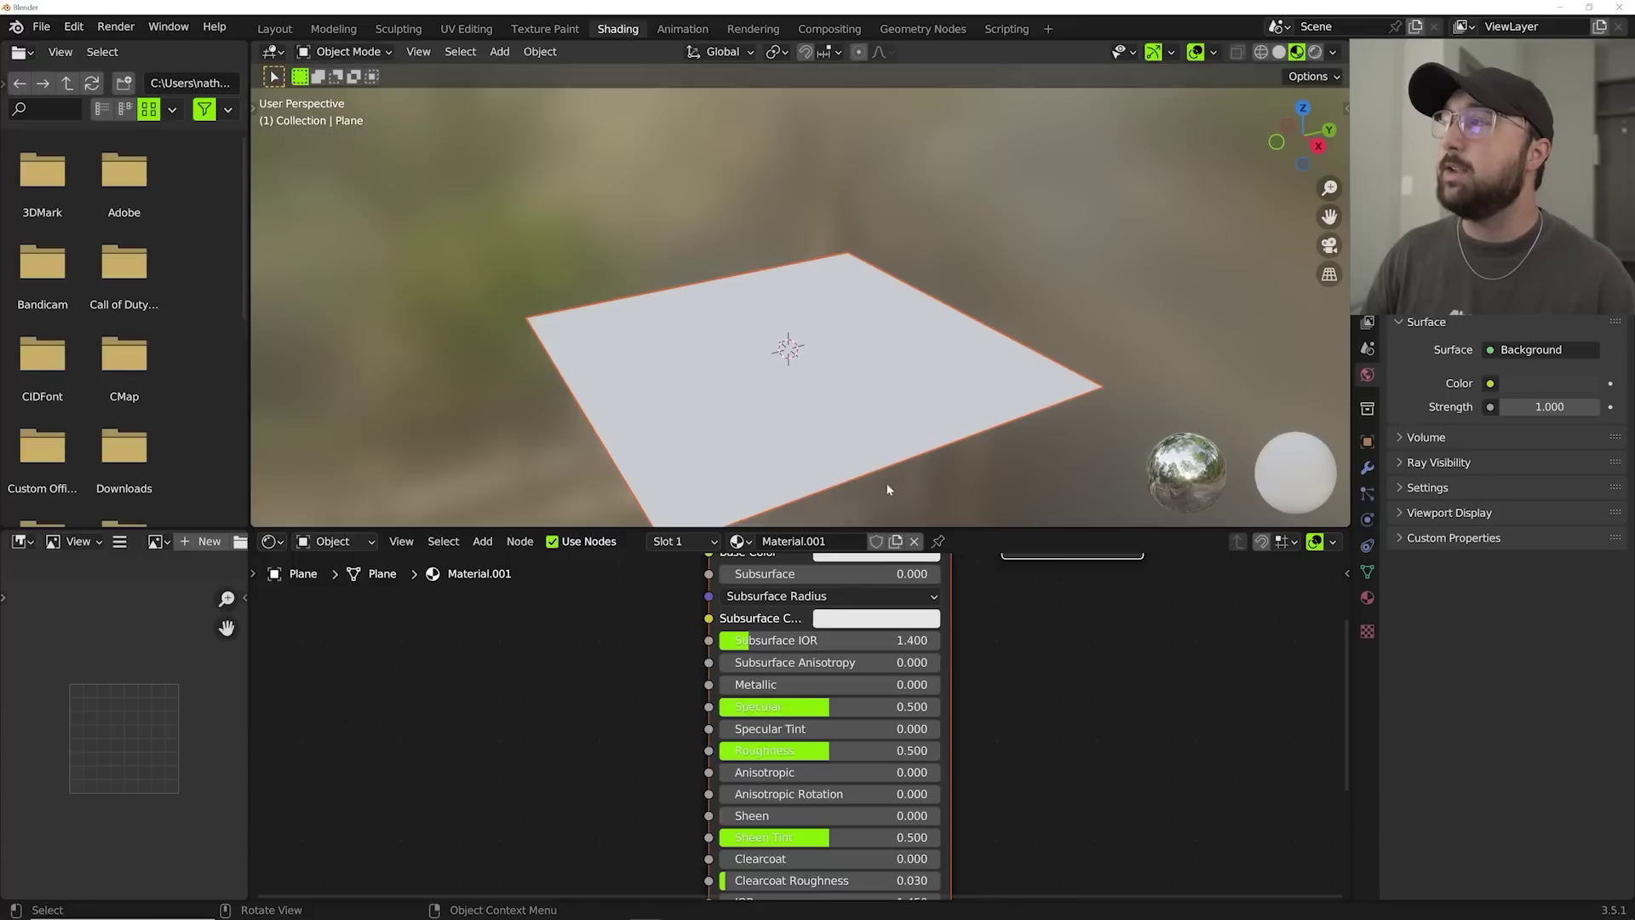
pyautogui.moveTo(255, 524); pyautogui.dragTo(213, 549)
pyautogui.moveTo(519, 530); pyautogui.dragTo(520, 428)
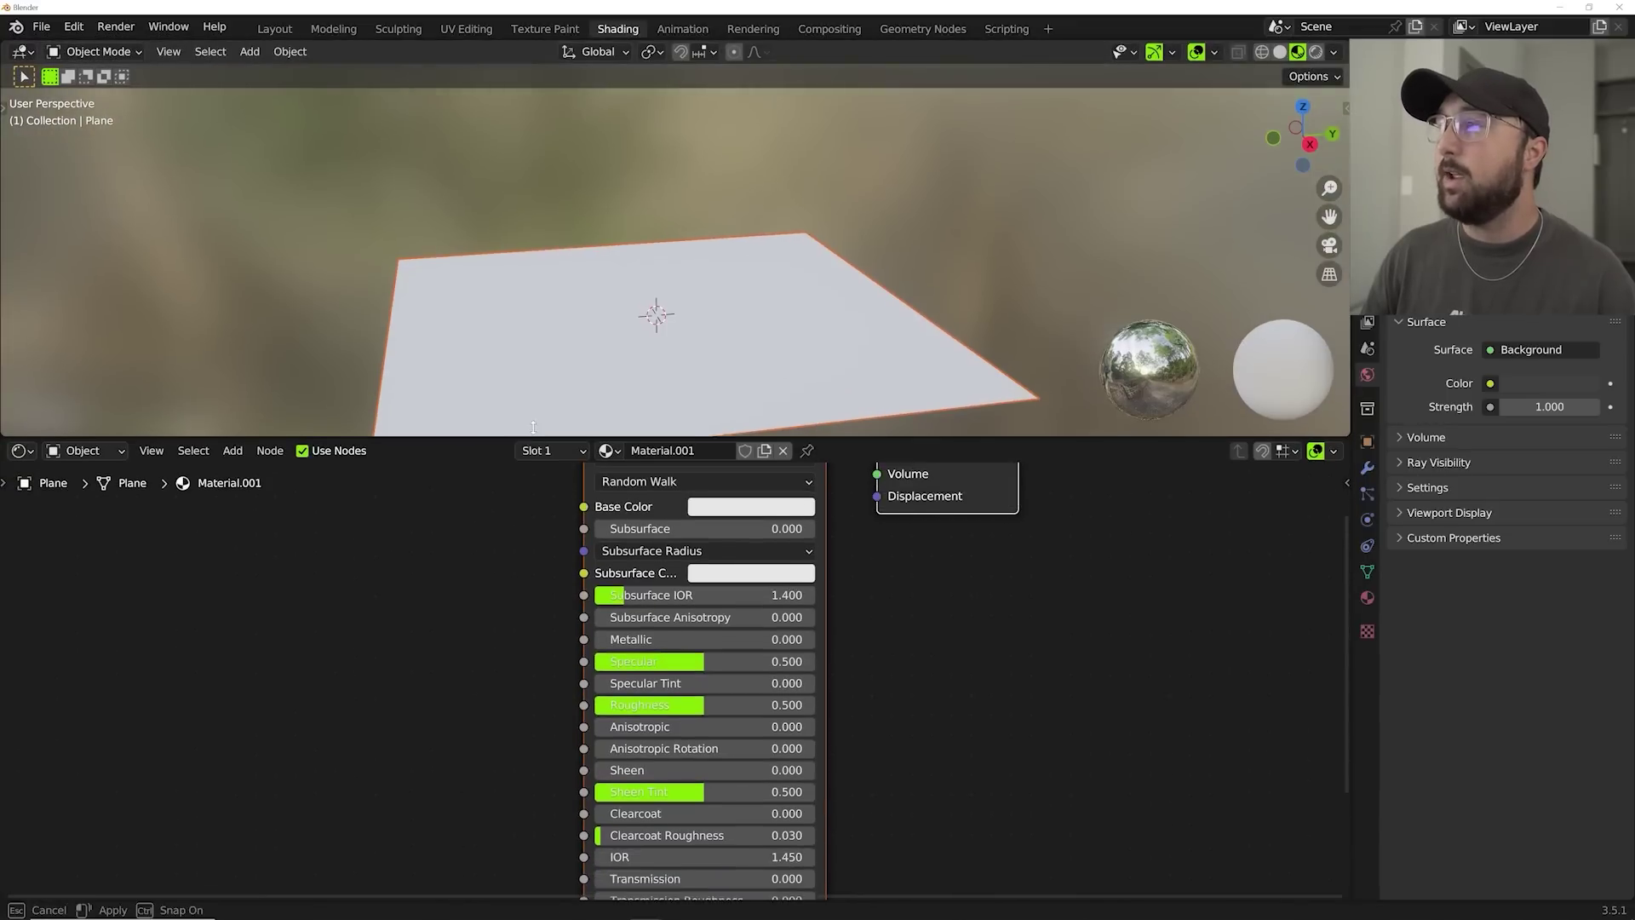
pyautogui.click(1329, 52)
pyautogui.click(1327, 55)
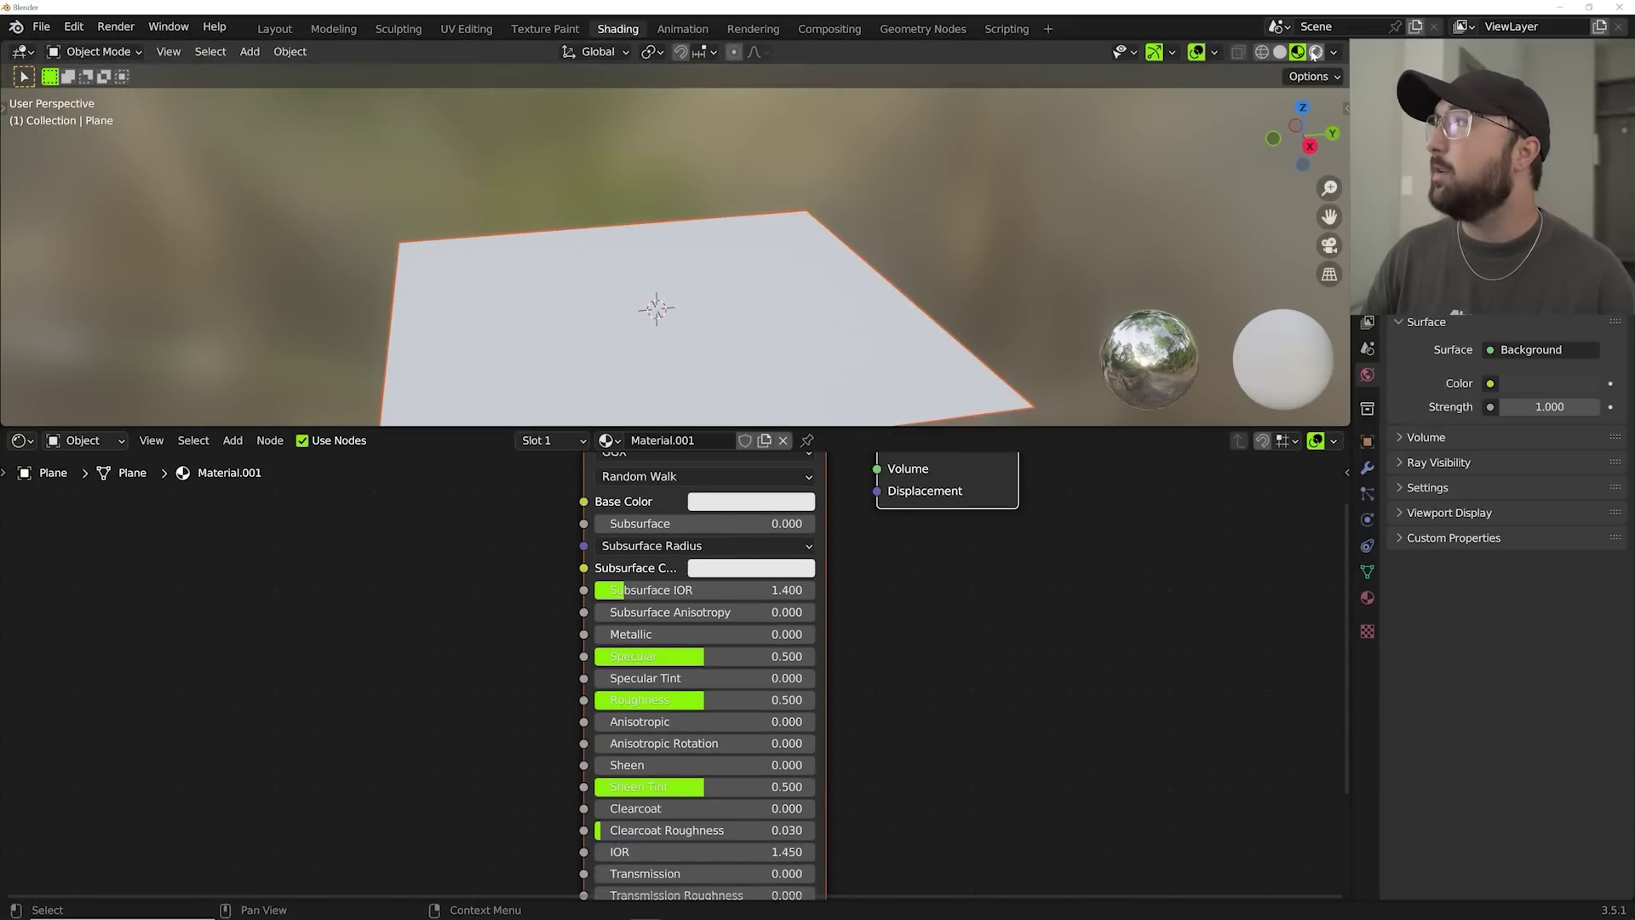
pyautogui.keyDown('shift'); pyautogui.moveTo(853, 249); pyautogui.dragTo(870, 177, button='middle'); pyautogui.keyUp('shift')
pyautogui.scroll(3, 865, 183)
pyautogui.moveTo(750, 515); pyautogui.dragTo(733, 587, button='middle')
# Replace the Principled BSDF with a Mix Shader connected to the Material Output Surface.
pyautogui.press('x')
pyautogui.hotkey('shift', 'a')
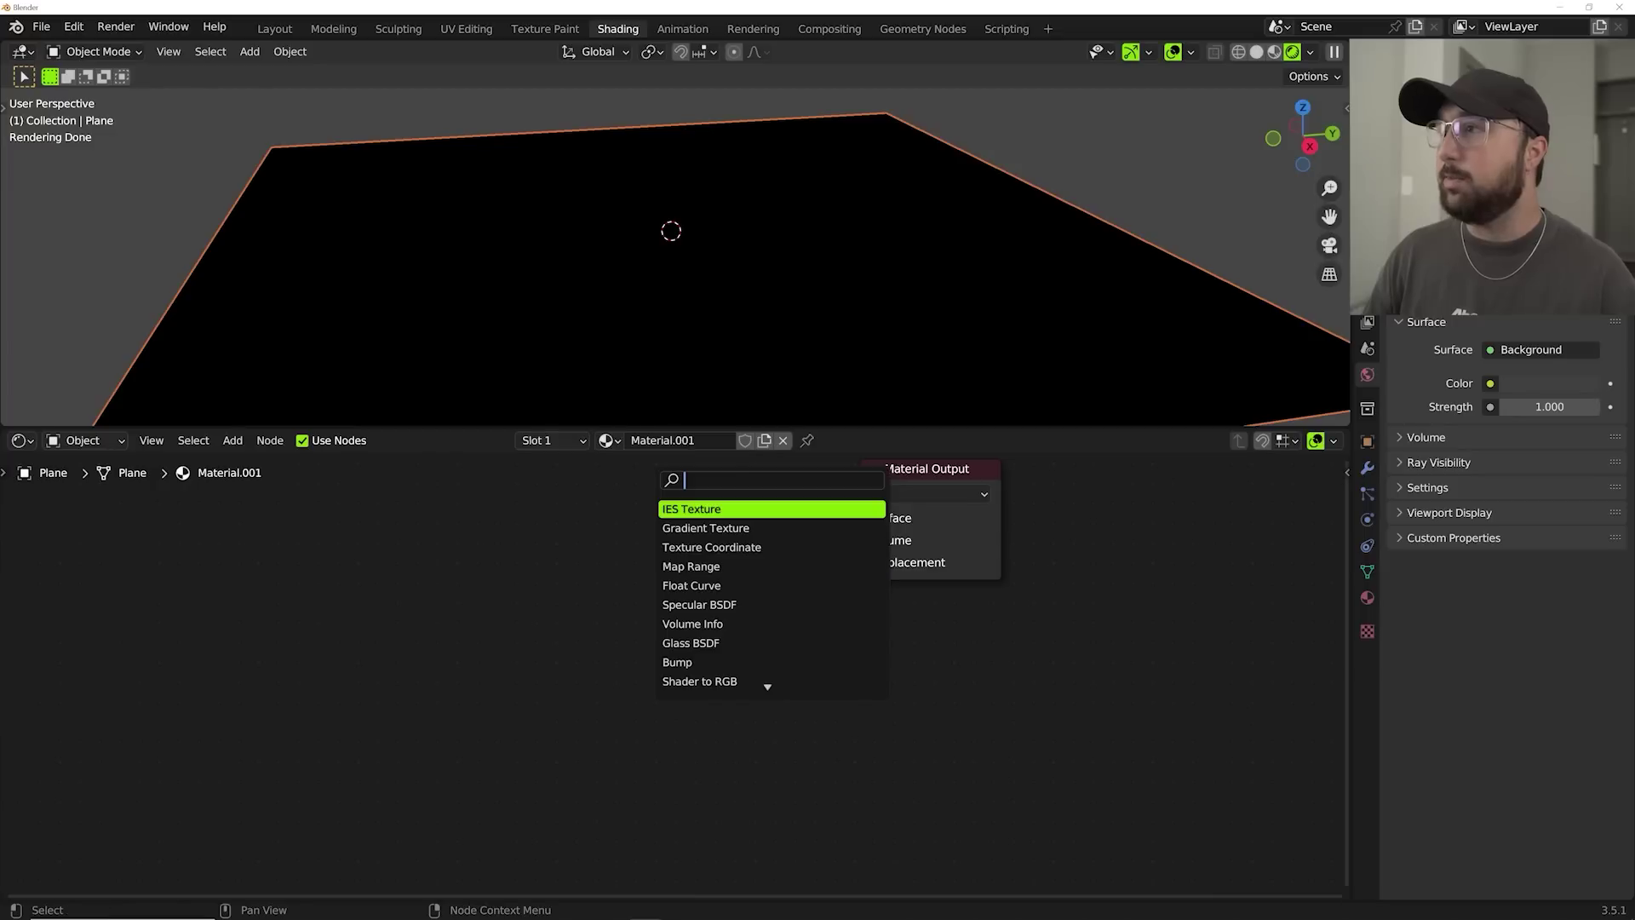
pyautogui.write('mix')
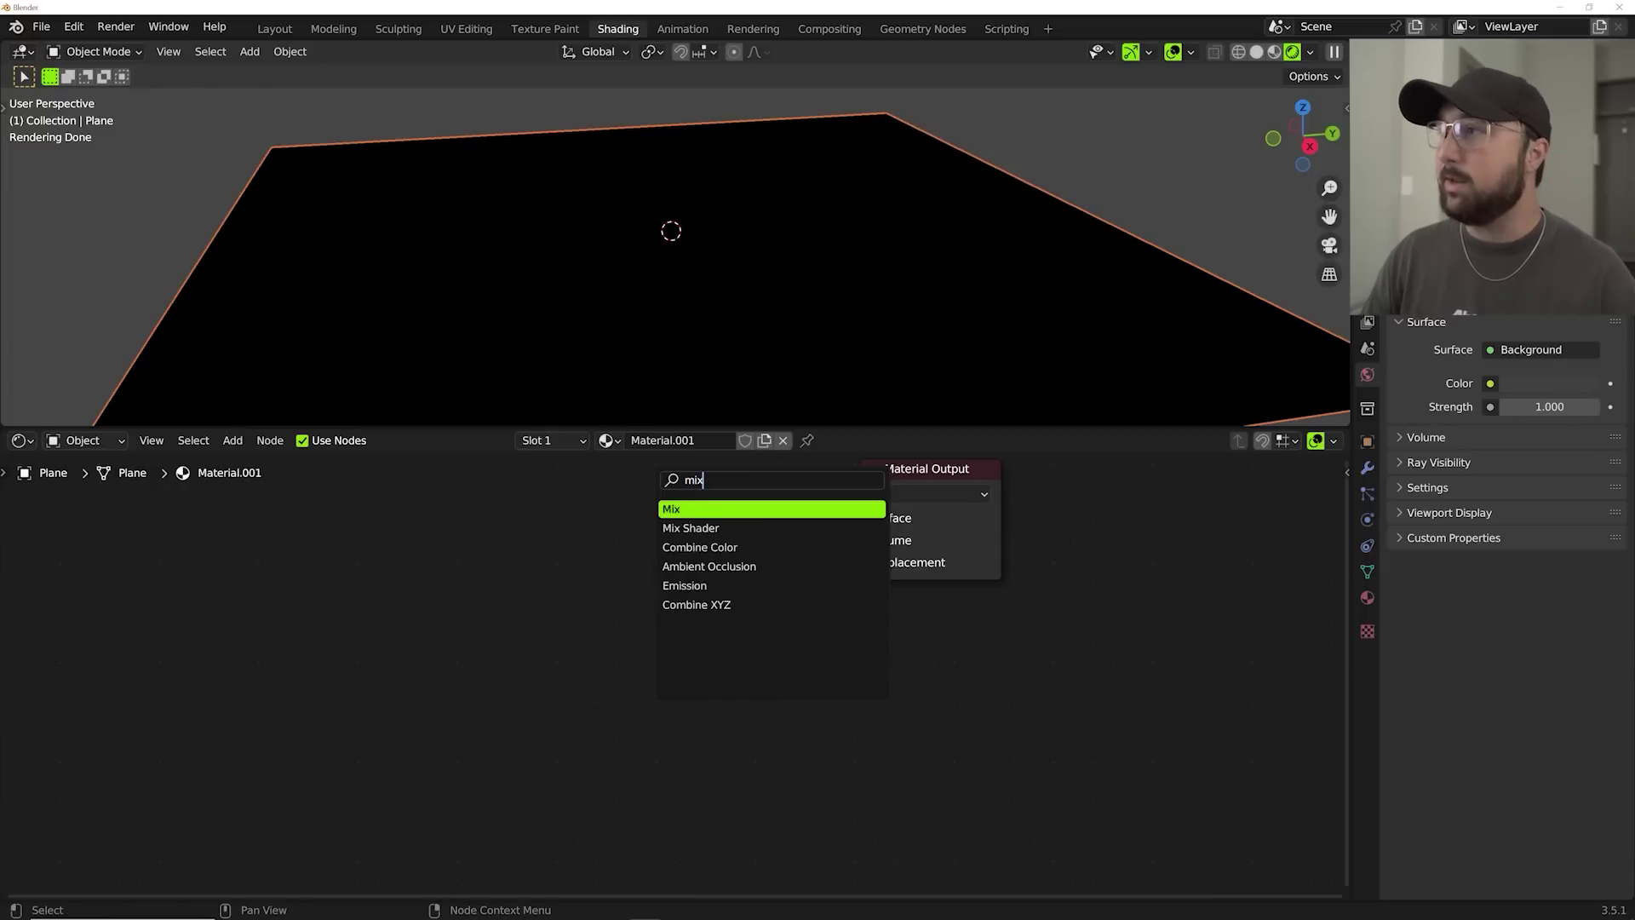
pyautogui.press('Down')
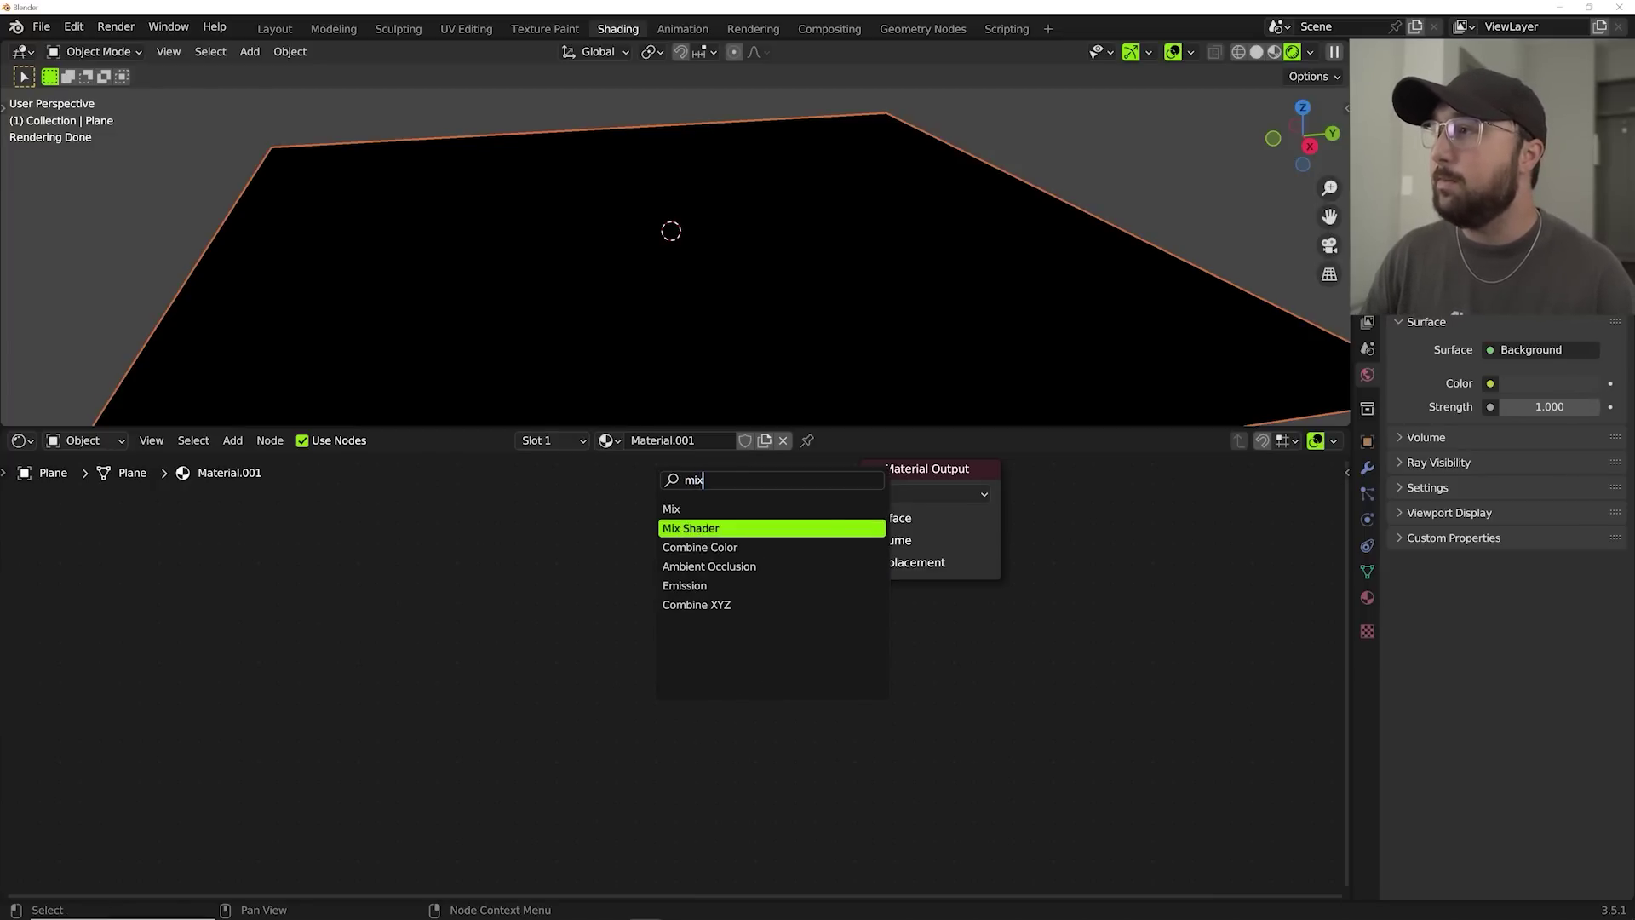
pyautogui.press('Return')
pyautogui.moveTo(725, 502); pyautogui.dragTo(861, 518)
pyautogui.scroll(1, 596, 578)
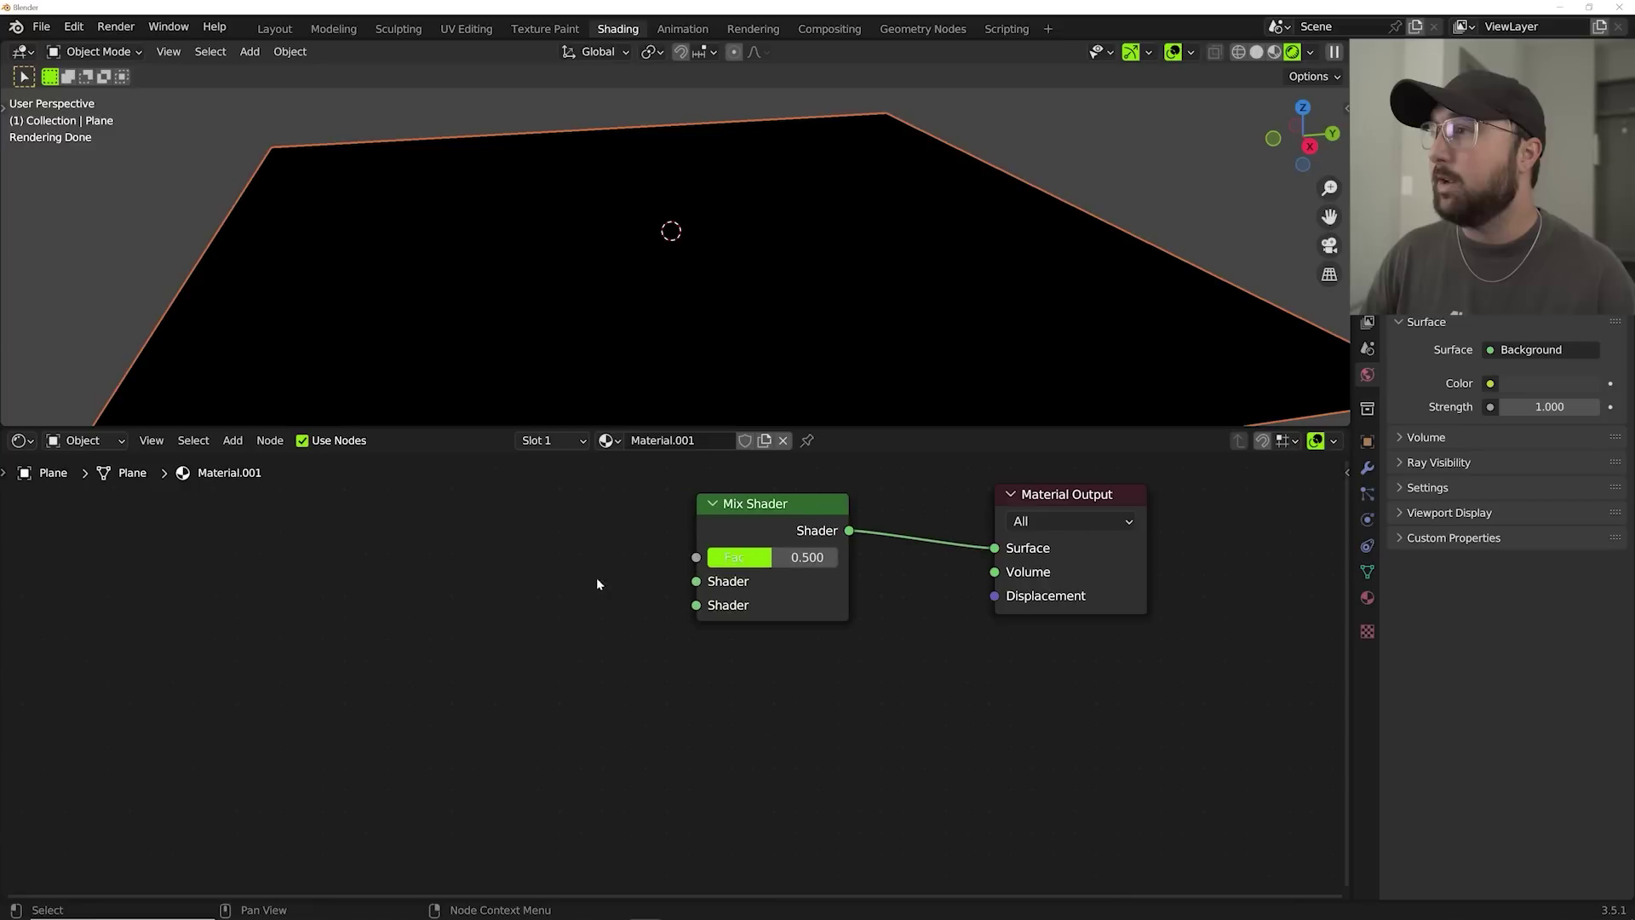
# Add a Transparent BSDF linked into the Mix Shader's lower shader input.
pyautogui.hotkey('shift', 'a')
pyautogui.write('tra')
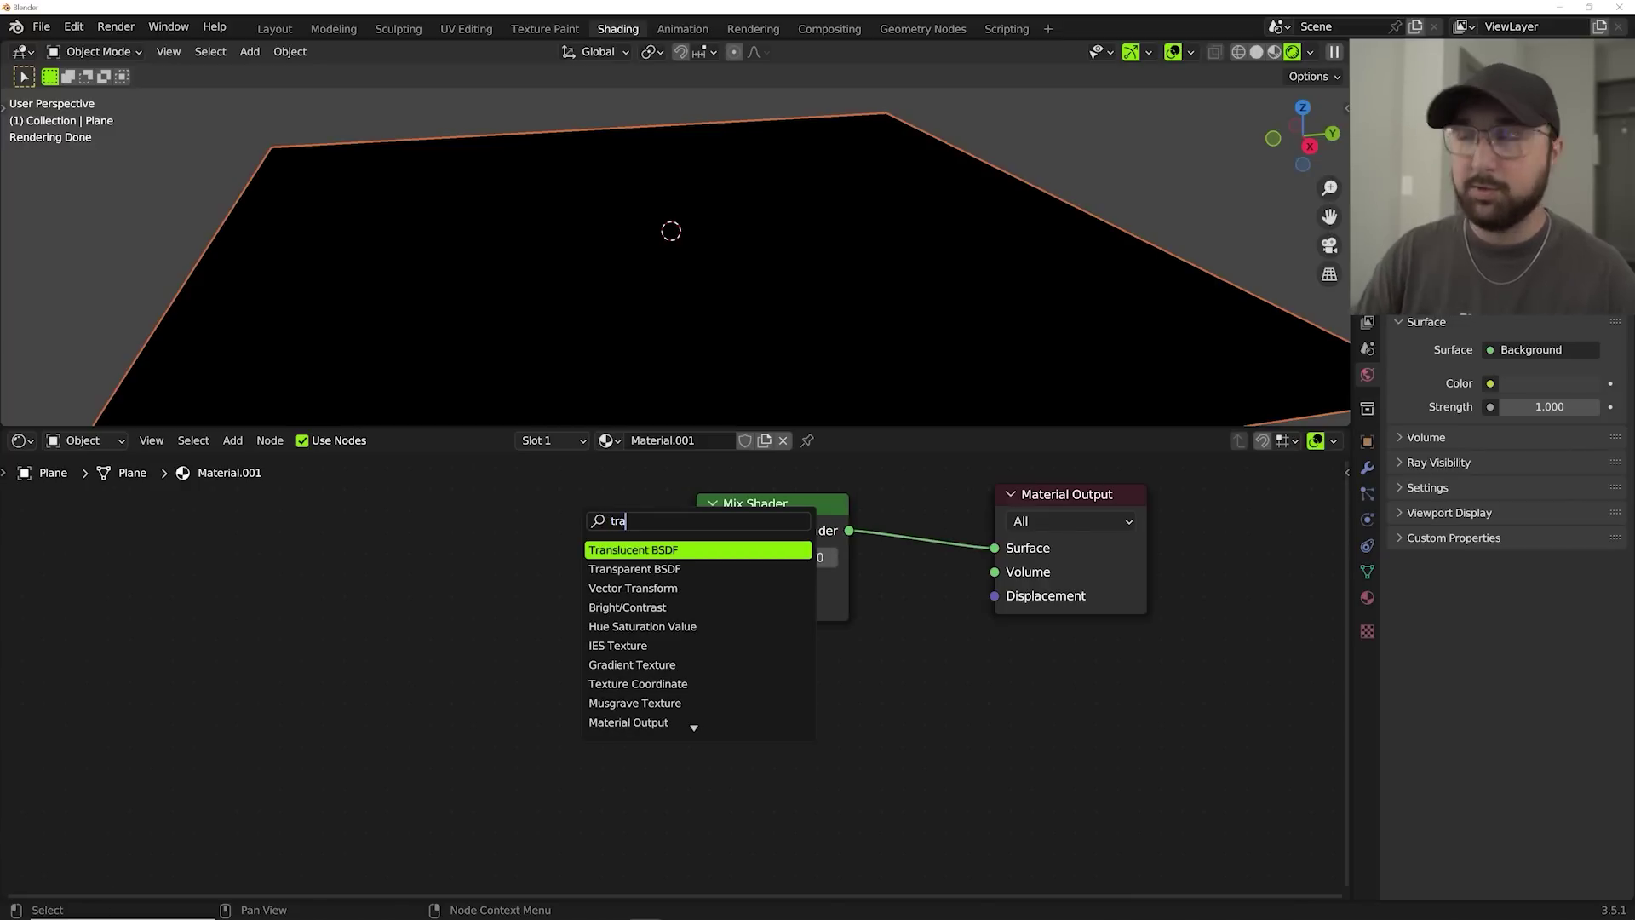
pyautogui.press('Down')
pyautogui.press('Return')
pyautogui.click(715, 692)
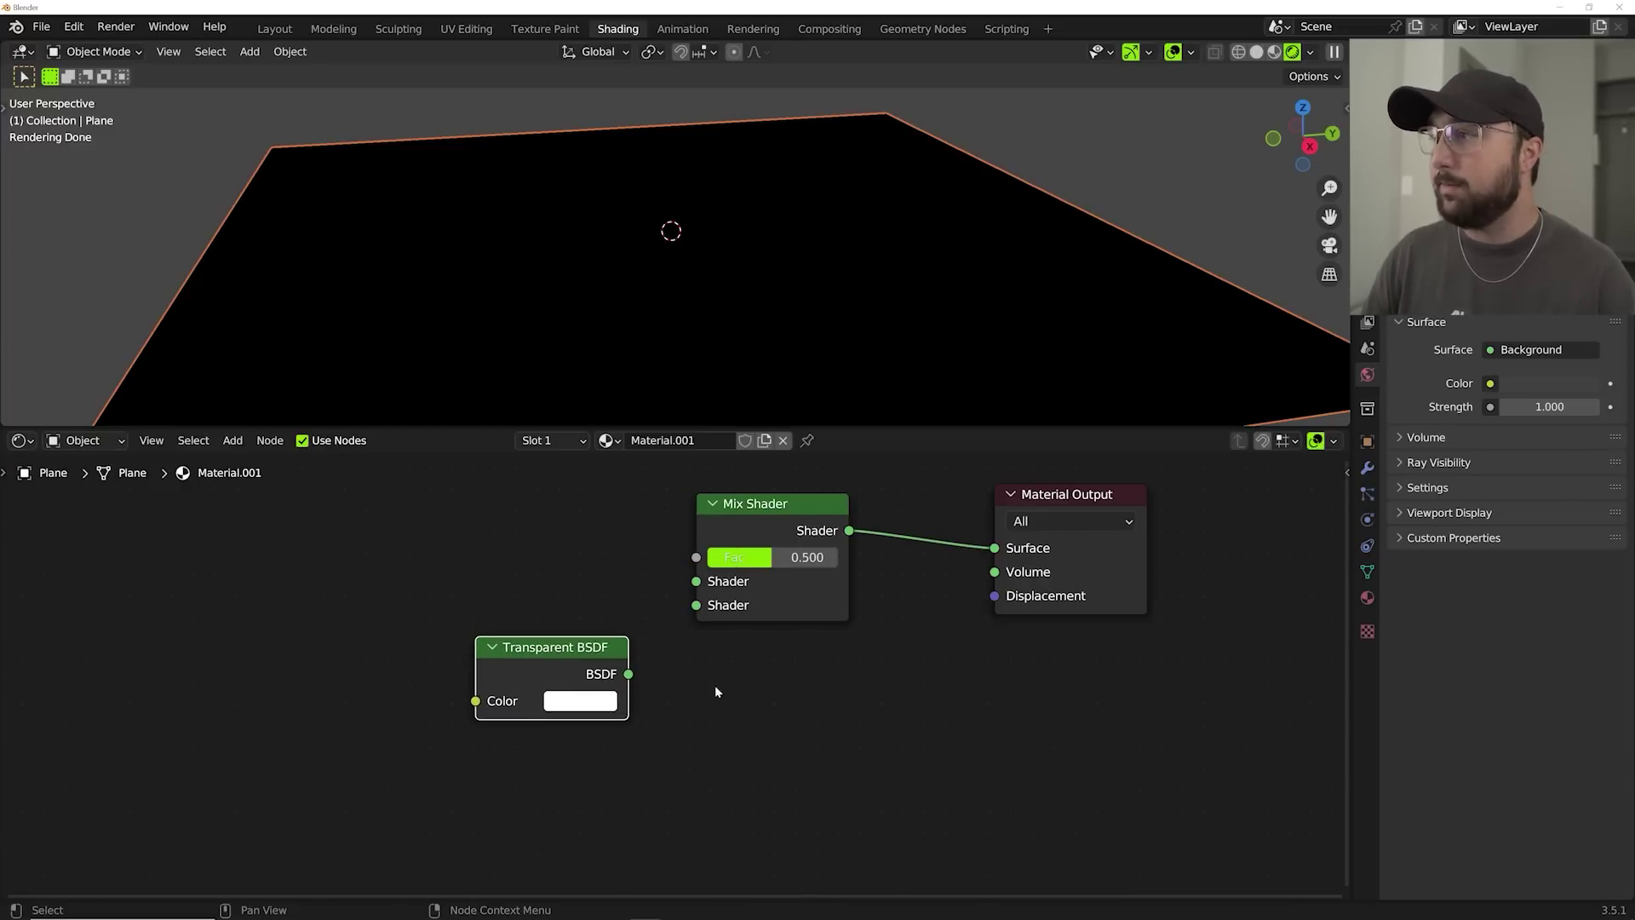
pyautogui.moveTo(628, 675); pyautogui.dragTo(695, 610)
pyautogui.moveTo(586, 459); pyautogui.dragTo(595, 562, button='middle')
# Add an Emission node linked into the Mix Shader's first shader input.
pyautogui.hotkey('shift', 'a')
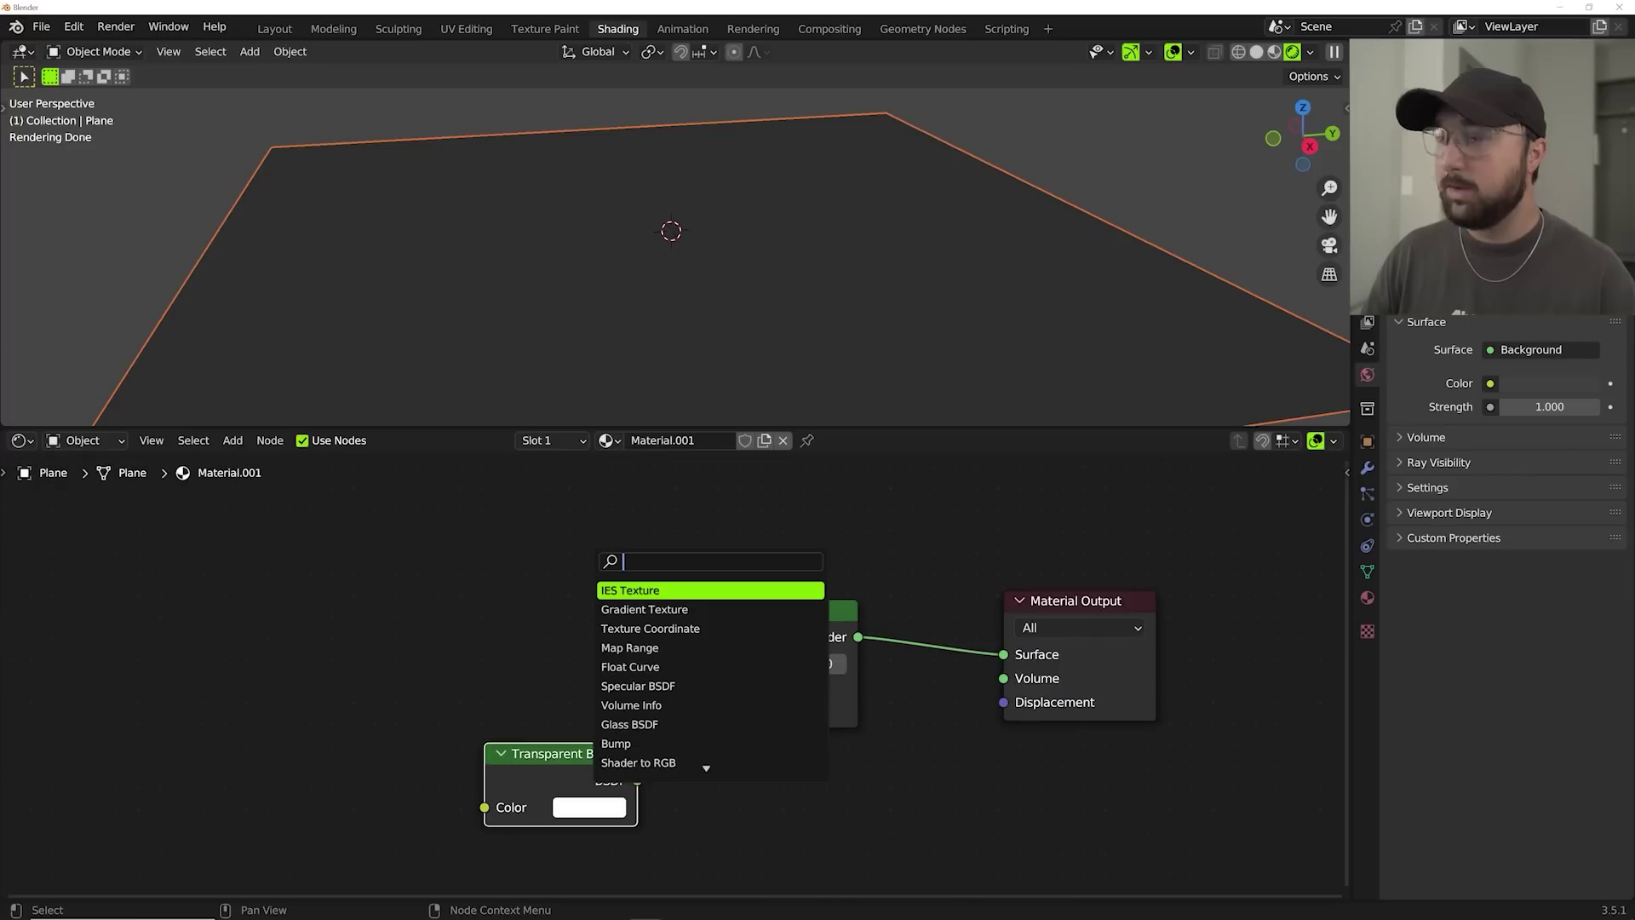
pyautogui.write('em')
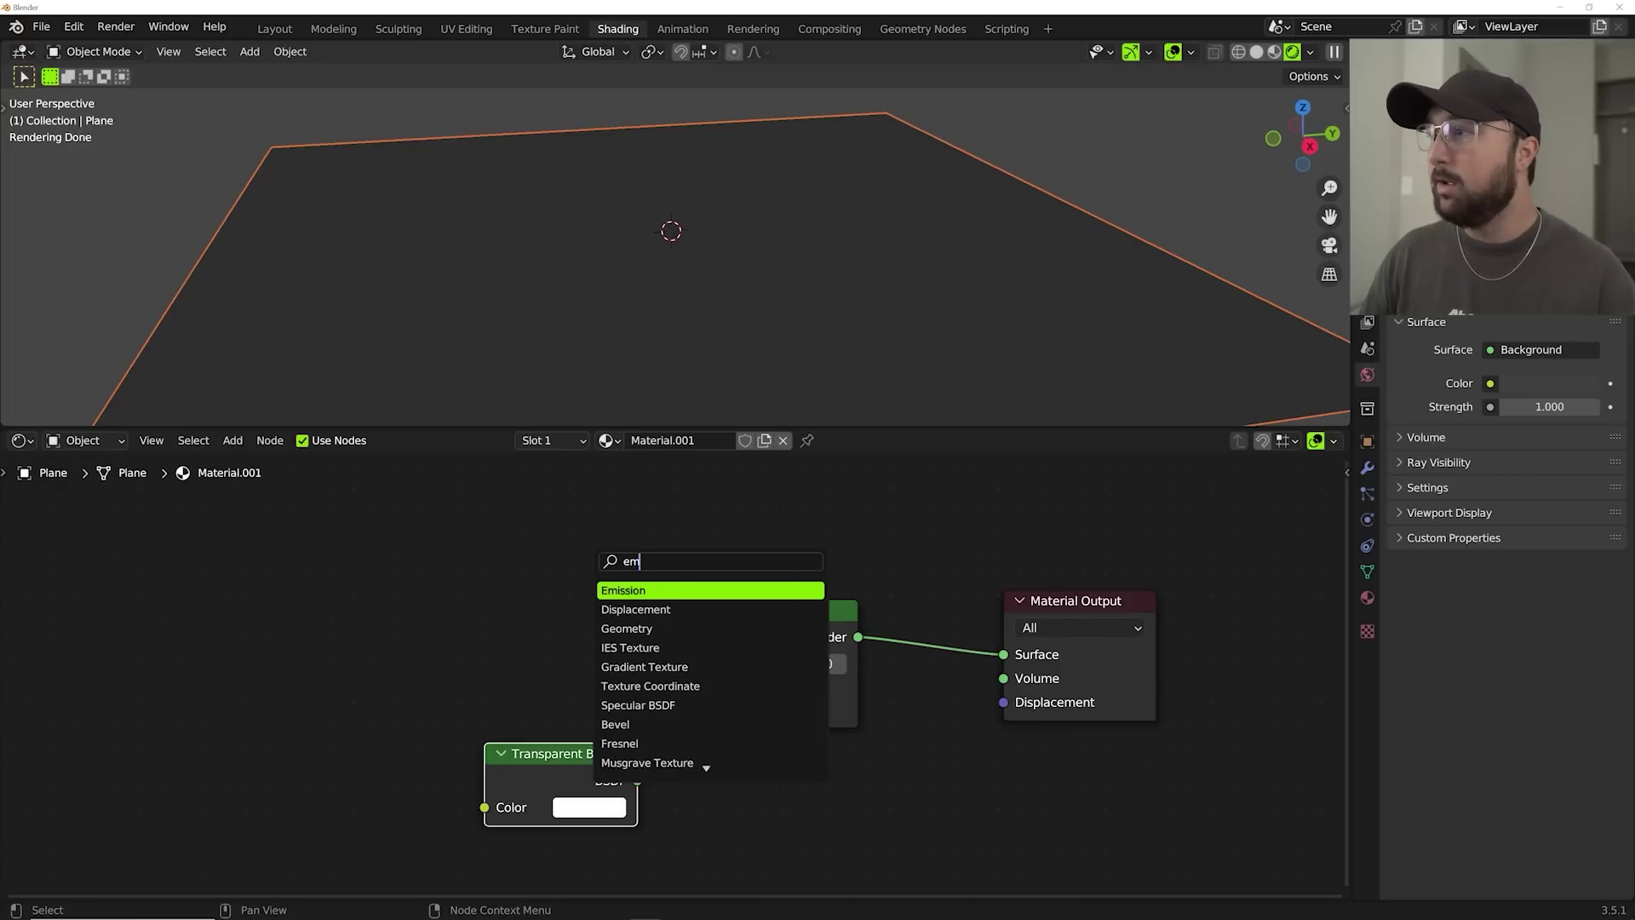
pyautogui.press('Return')
pyautogui.click(584, 686)
pyautogui.moveTo(642, 661); pyautogui.dragTo(705, 687)
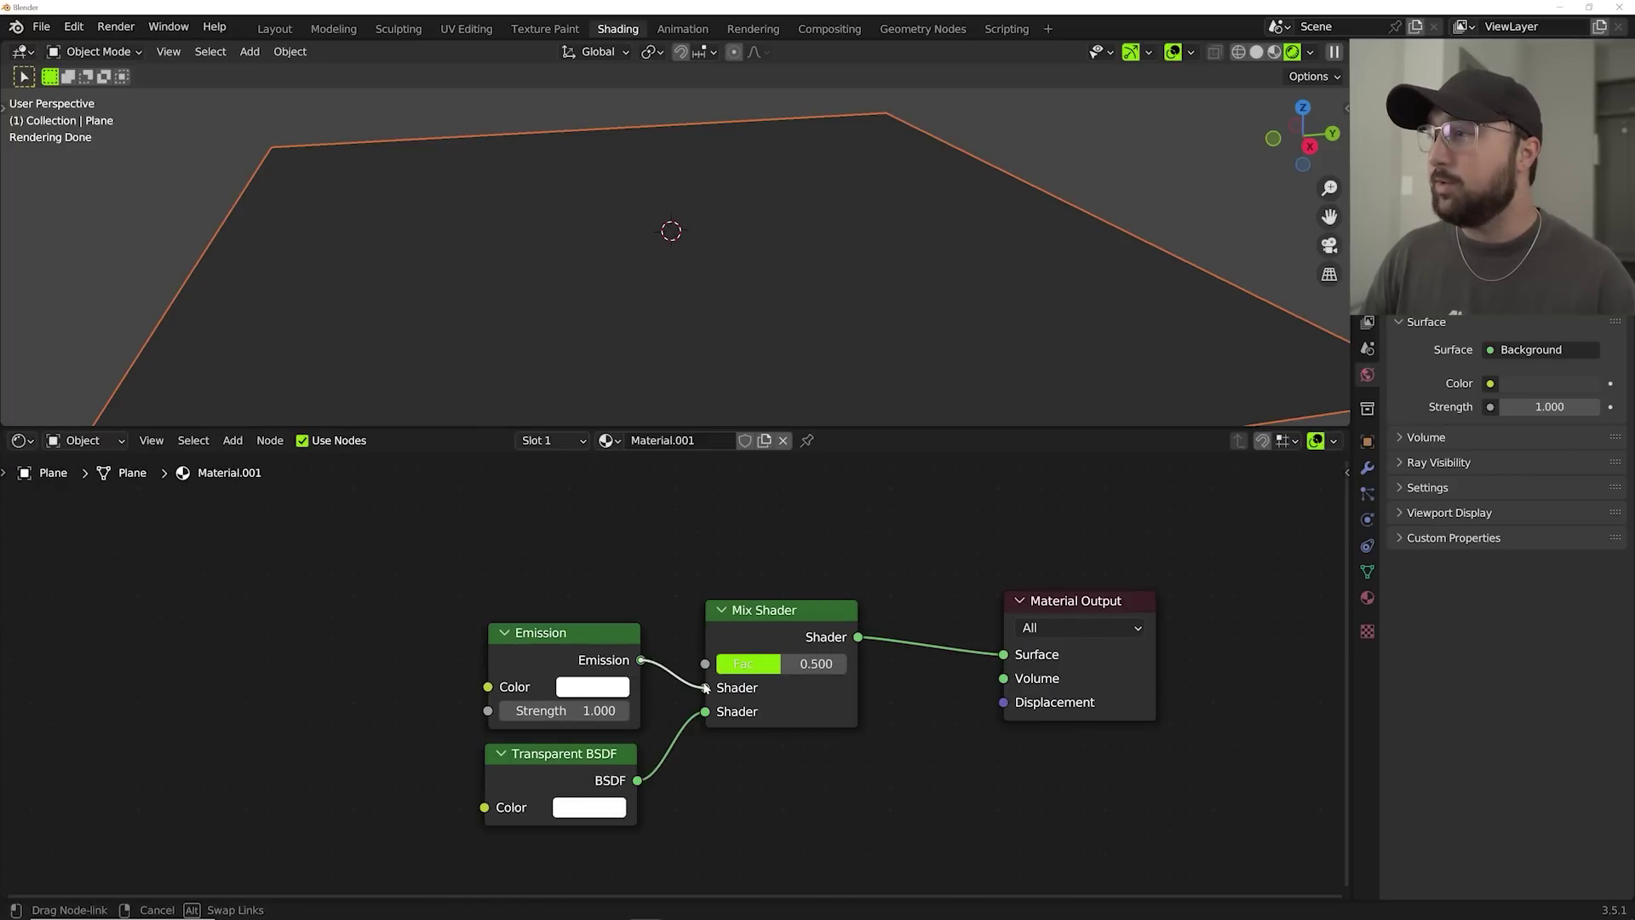
pyautogui.moveTo(793, 477); pyautogui.dragTo(770, 625, button='middle')
pyautogui.moveTo(726, 782); pyautogui.dragTo(707, 632)
# Add a ColorRamp node and wire its Color output to the Mix Shader Fac.
pyautogui.hotkey('shift', 'a')
pyautogui.write('col')
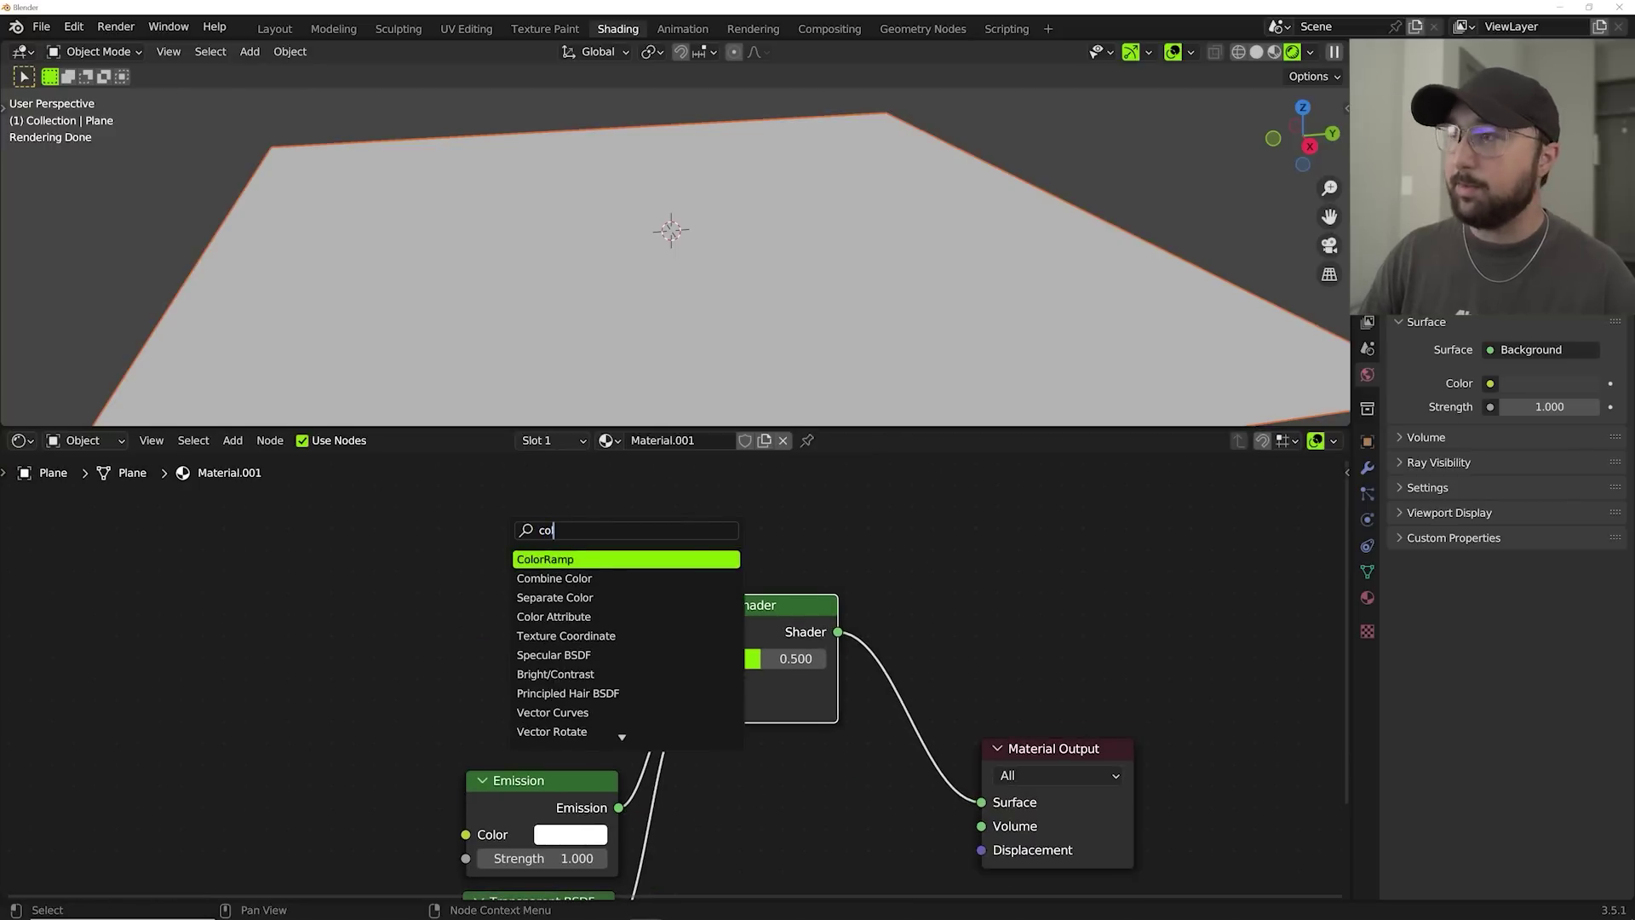
pyautogui.press('Return')
pyautogui.click(375, 522)
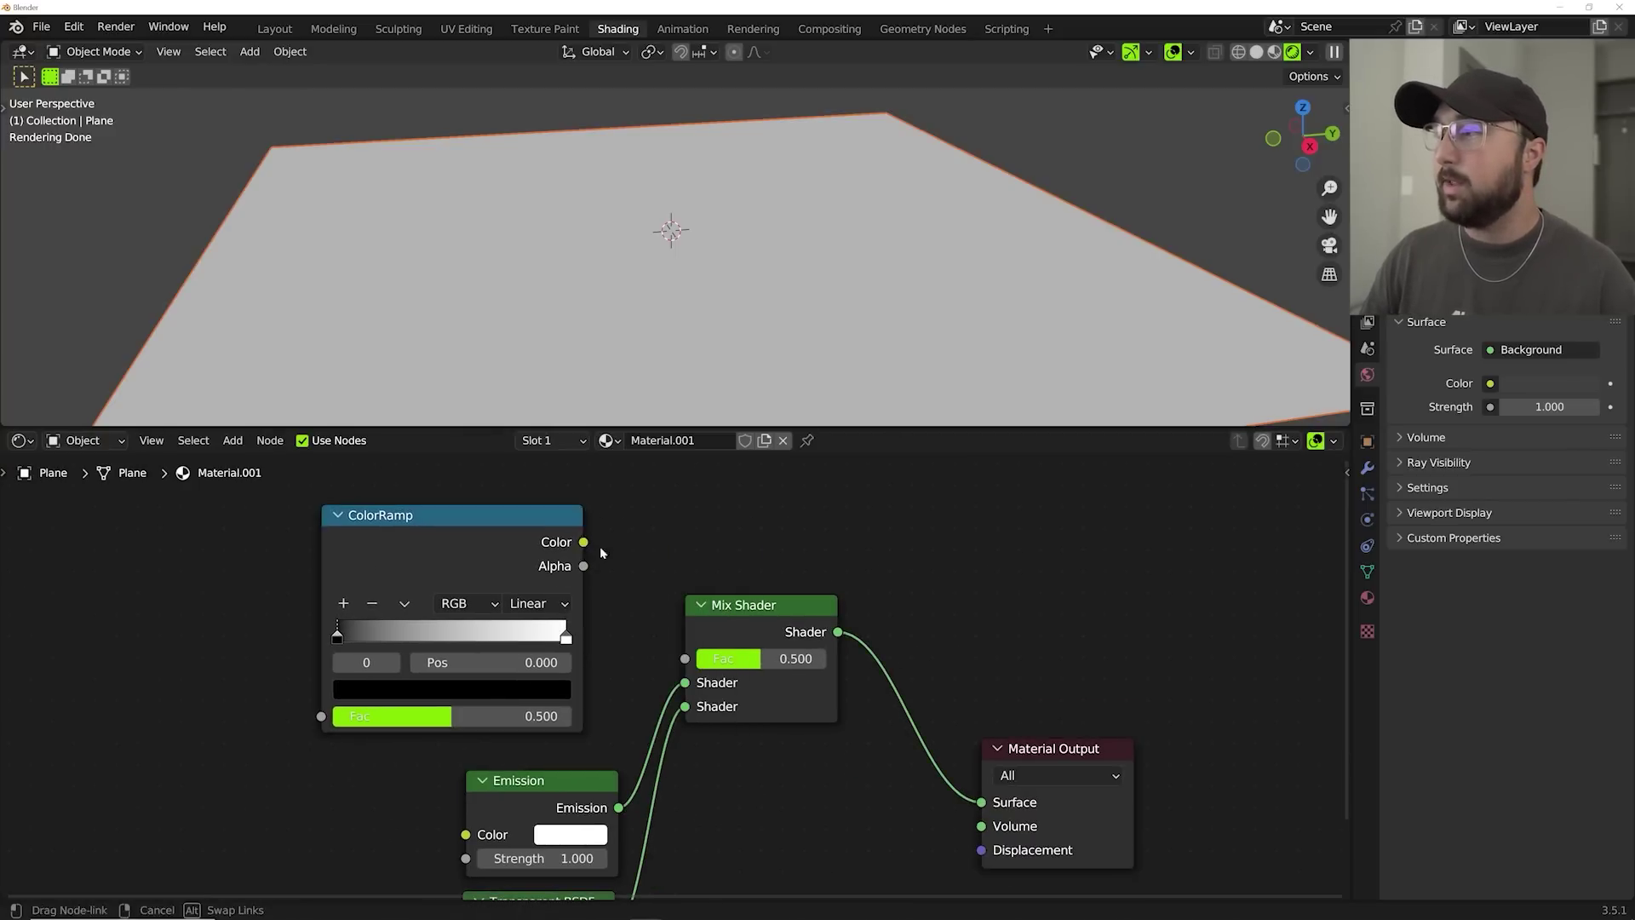
pyautogui.moveTo(585, 542); pyautogui.dragTo(685, 660)
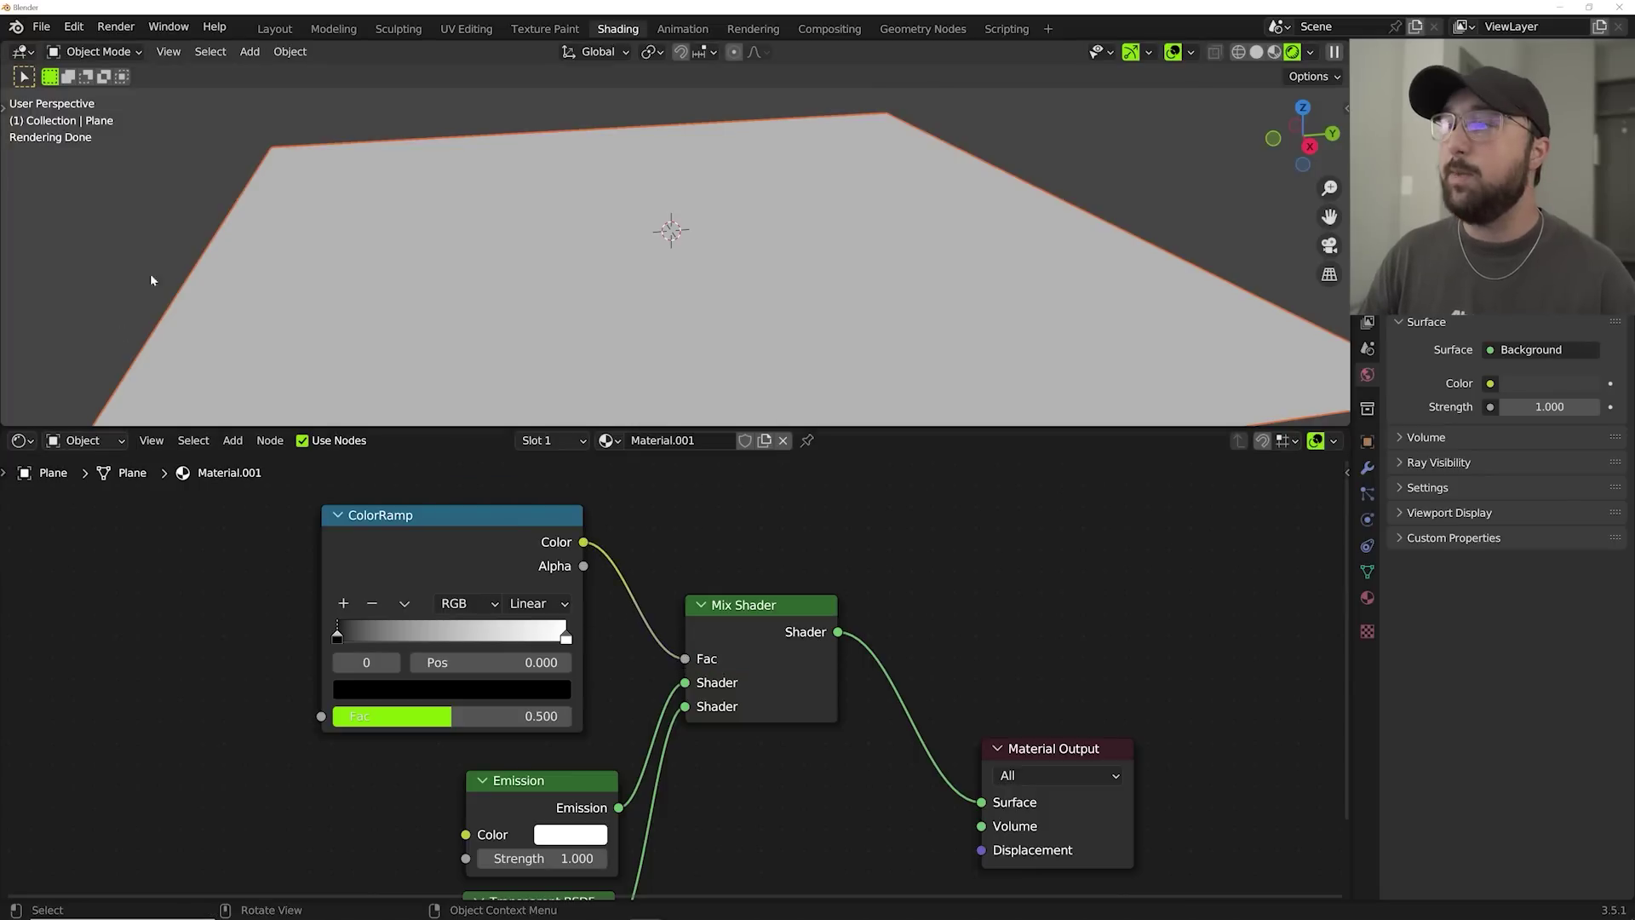
pyautogui.moveTo(477, 716)
pyautogui.mouseDown()
pyautogui.moveTo(431, 720)
pyautogui.moveTo(470, 720)
pyautogui.moveTo(453, 721)
pyautogui.mouseUp()
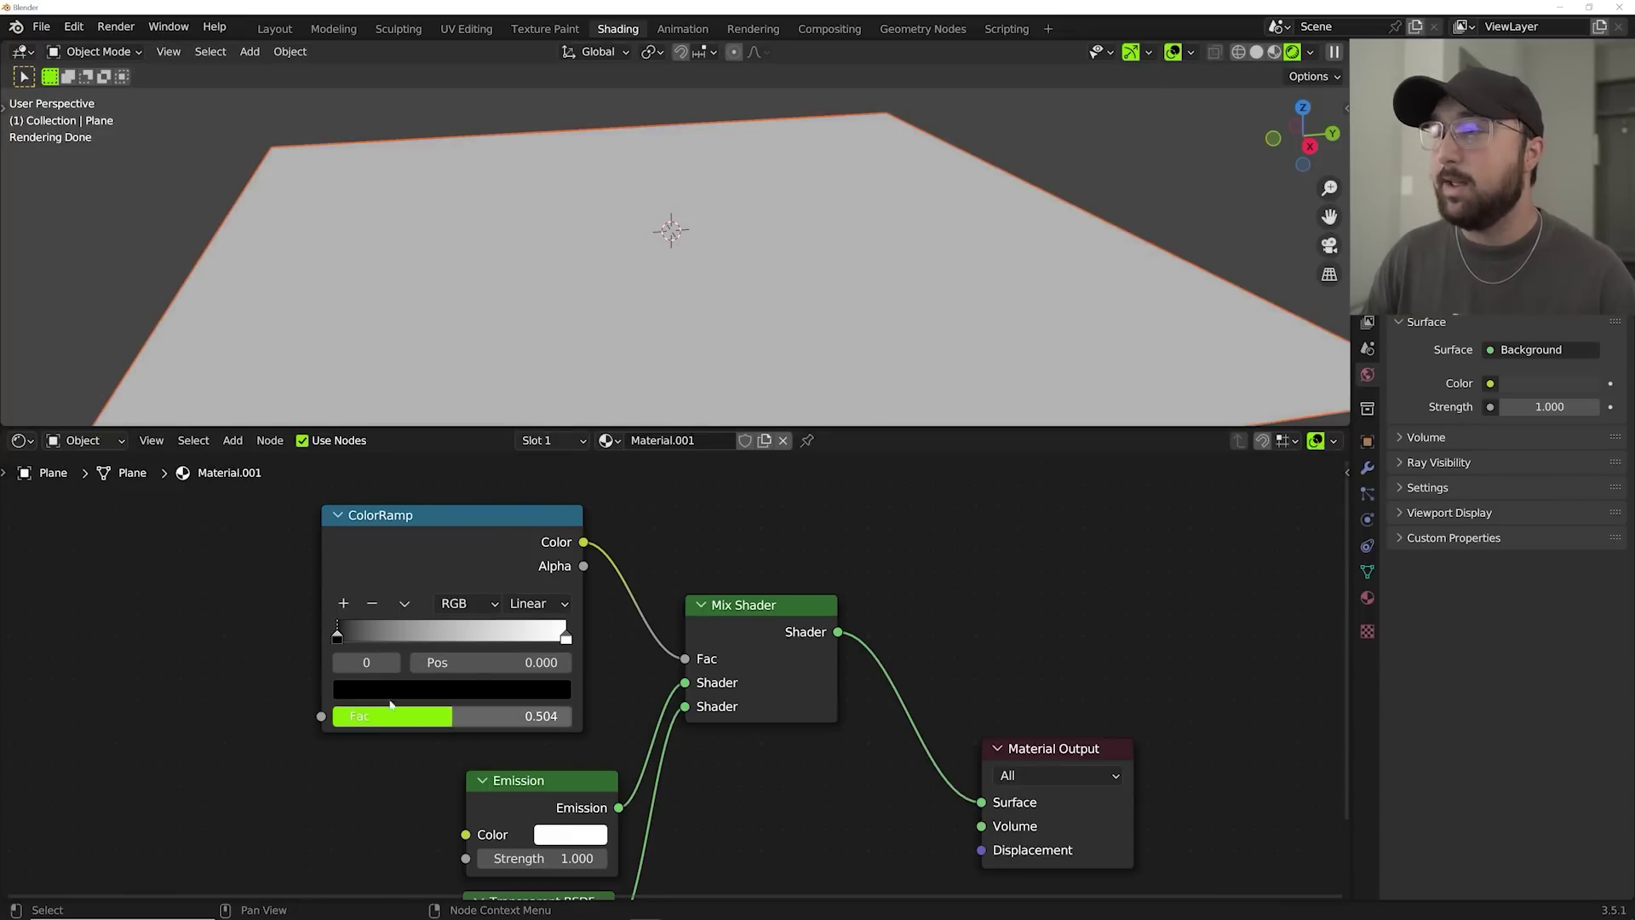
pyautogui.moveTo(257, 596); pyautogui.dragTo(448, 601, button='middle')
# Add a 2D Voronoi Texture and feed its Distance into the ColorRamp Fac.
pyautogui.hotkey('shift', 'a')
pyautogui.click(414, 567)
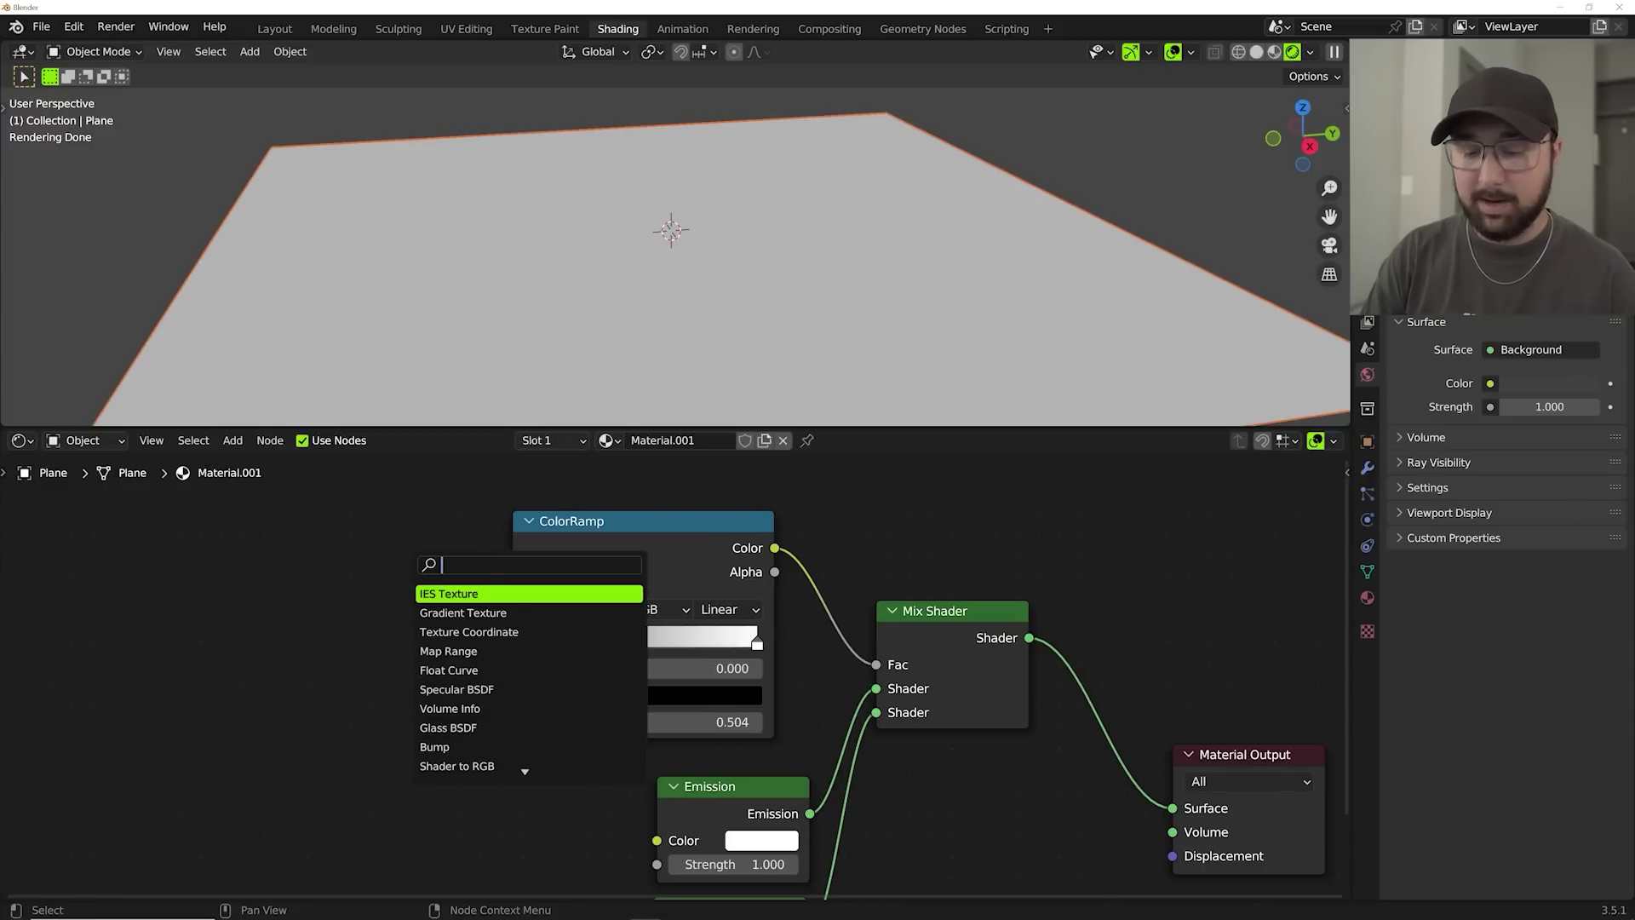
pyautogui.write('vor')
pyautogui.press('Return')
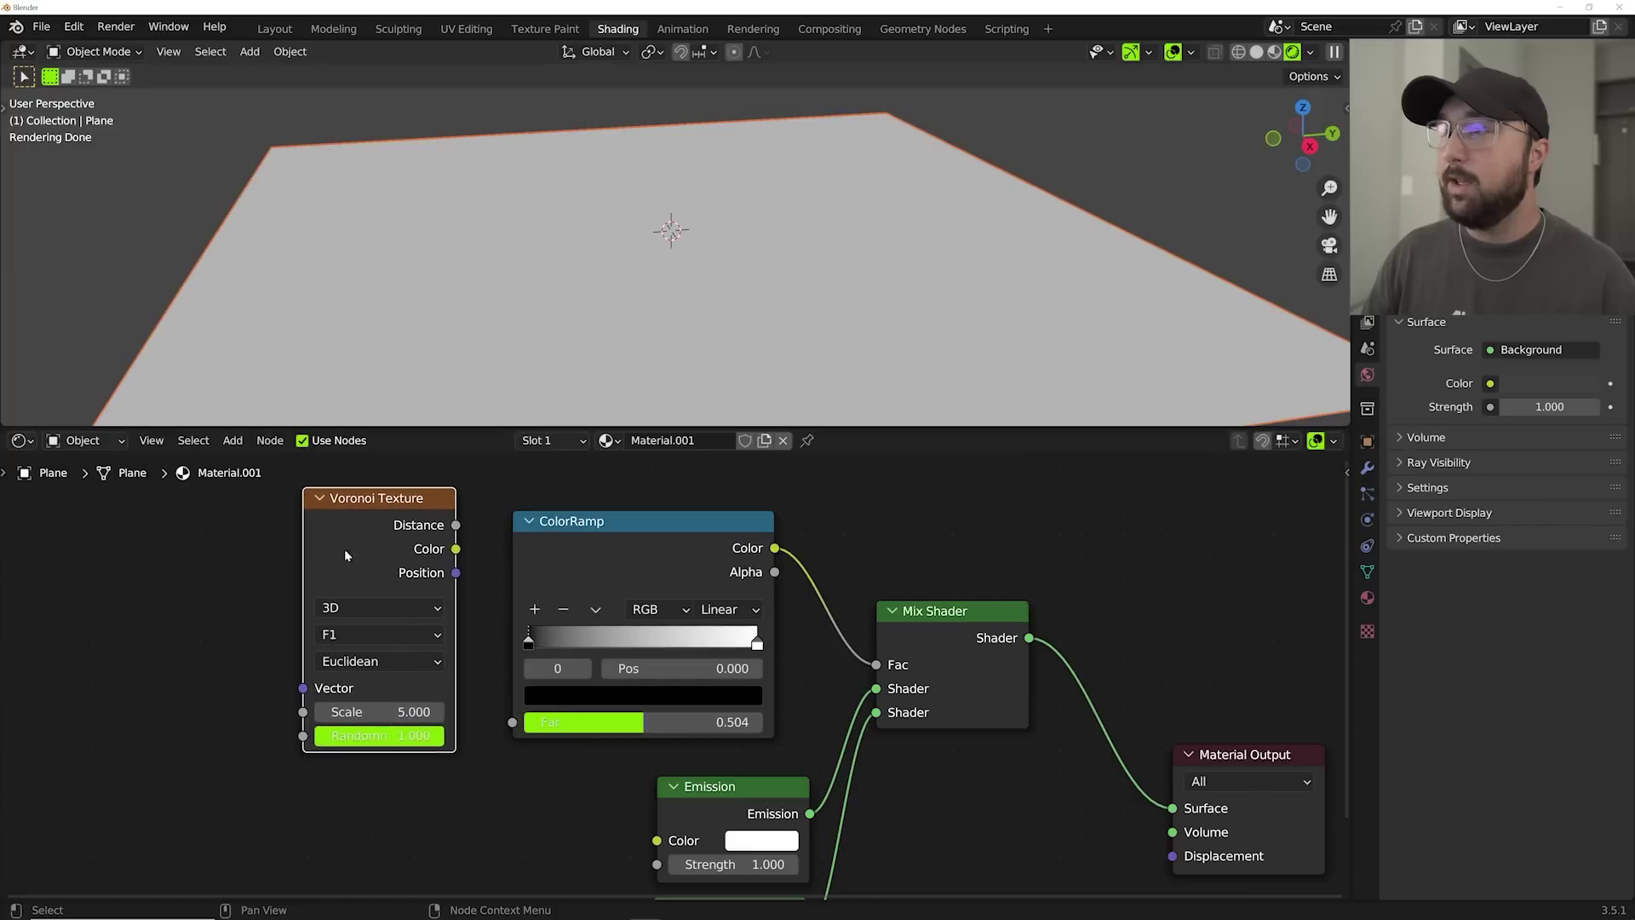
pyautogui.click(344, 615)
pyautogui.click(347, 655)
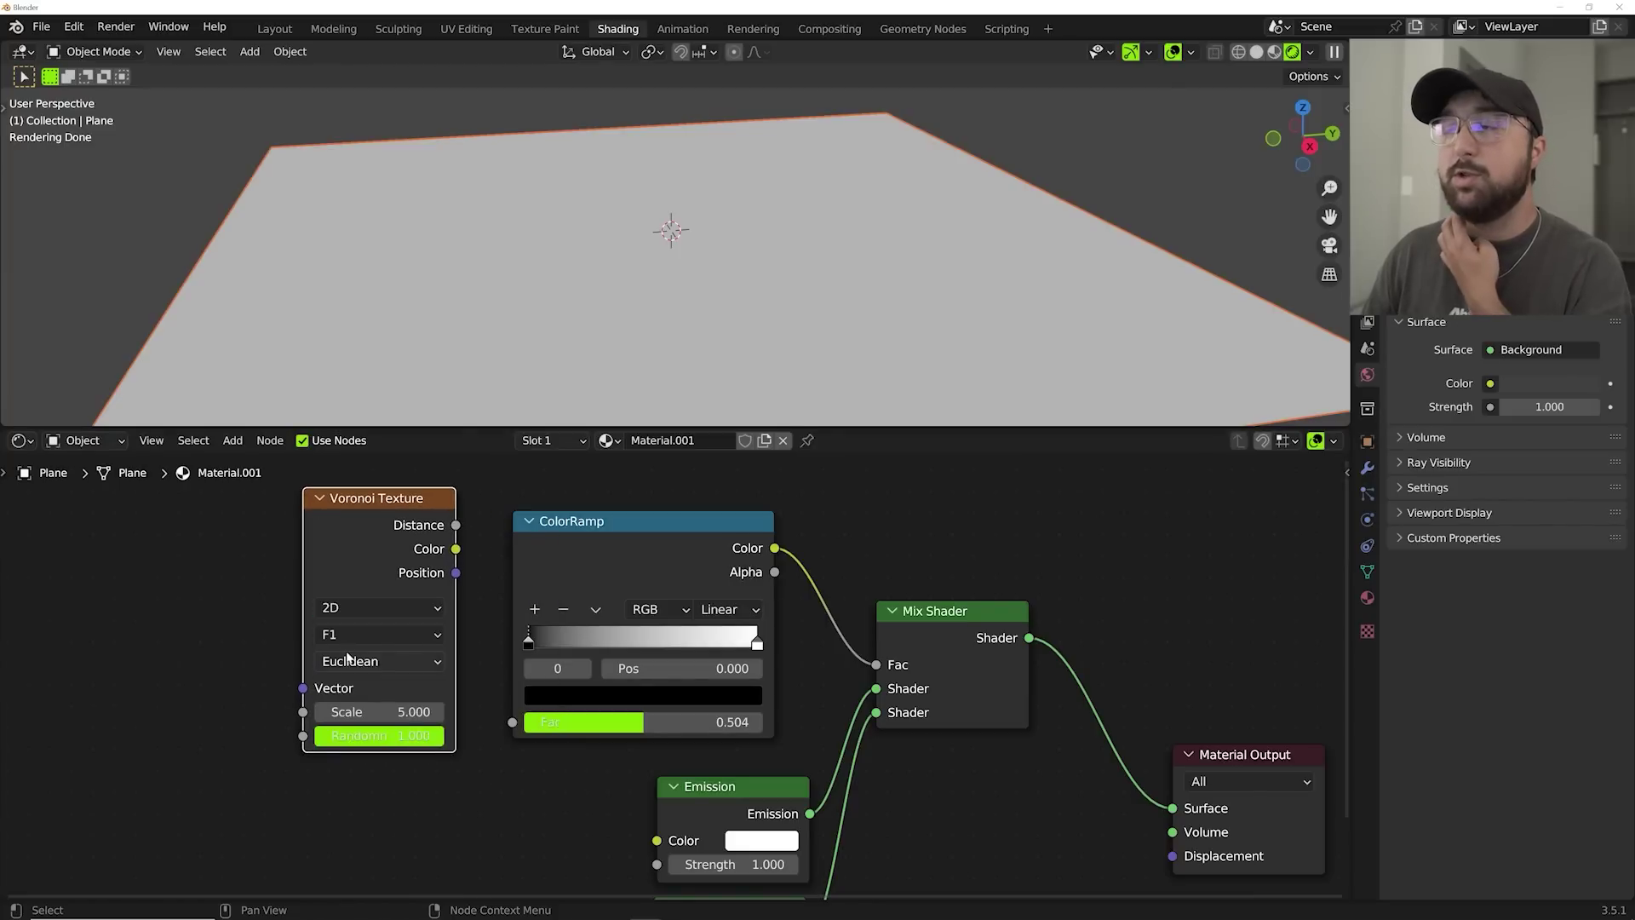
pyautogui.moveTo(359, 498); pyautogui.dragTo(287, 510)
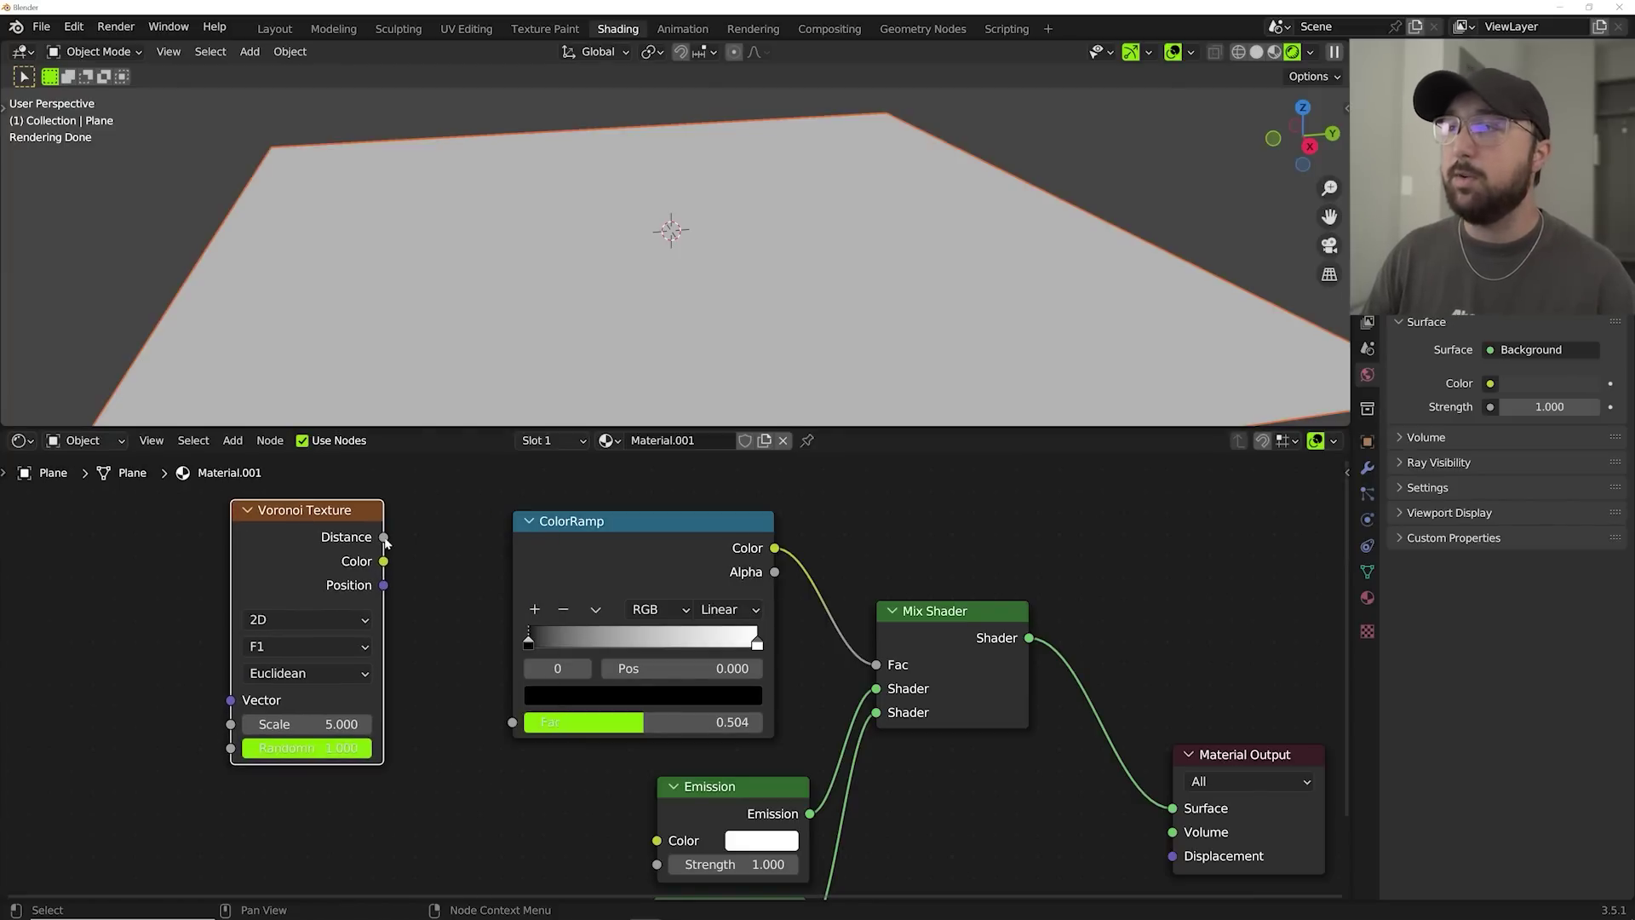
pyautogui.moveTo(384, 538); pyautogui.dragTo(512, 723)
pyautogui.moveTo(779, 215); pyautogui.dragTo(786, 252, button='middle')
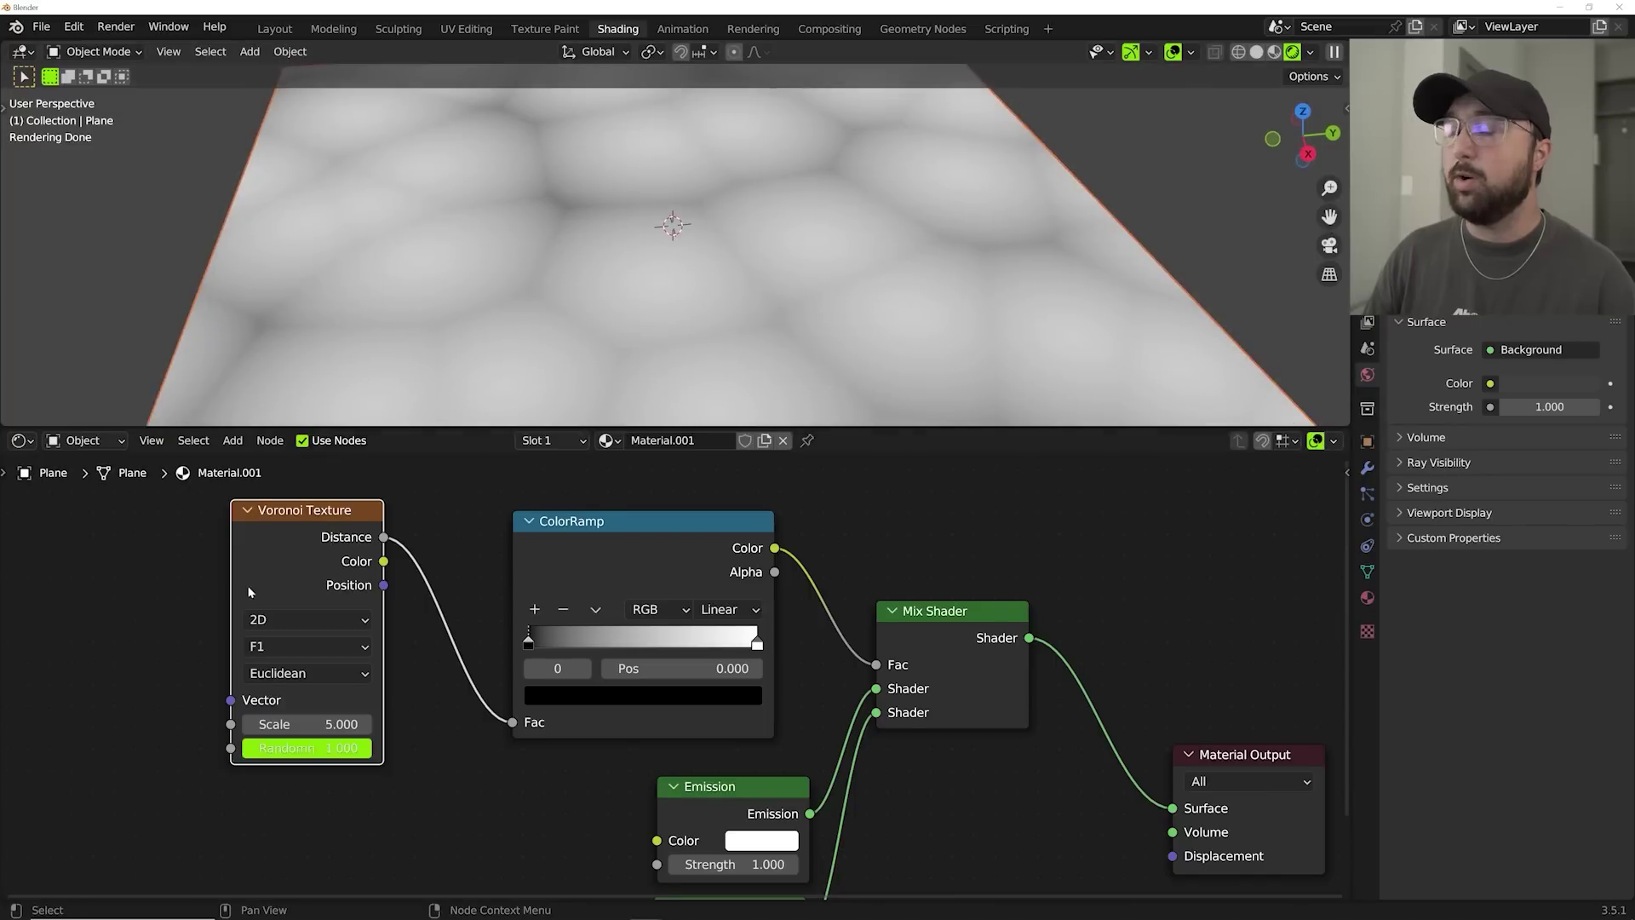
pyautogui.moveTo(295, 547); pyautogui.dragTo(466, 580, button='middle')
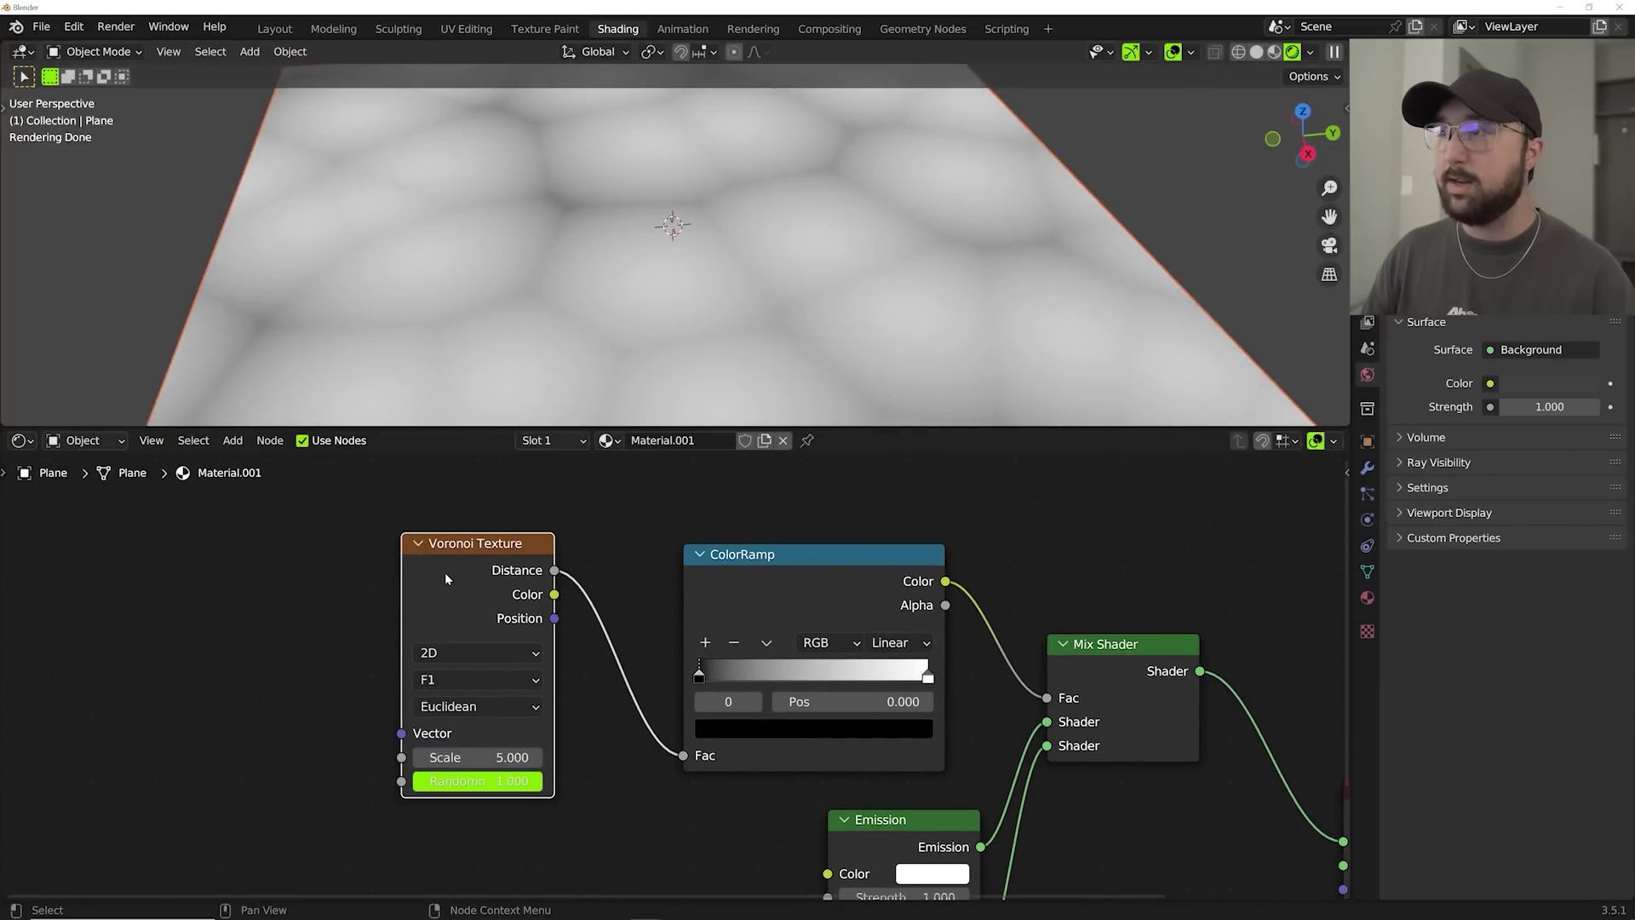
# Add a Mapping node via Ctrl+T using Object coordinates and set Voronoi Scale to 32.
pyautogui.hotkey('ctrl', 't')
pyautogui.moveTo(185, 641); pyautogui.dragTo(460, 574, button='middle')
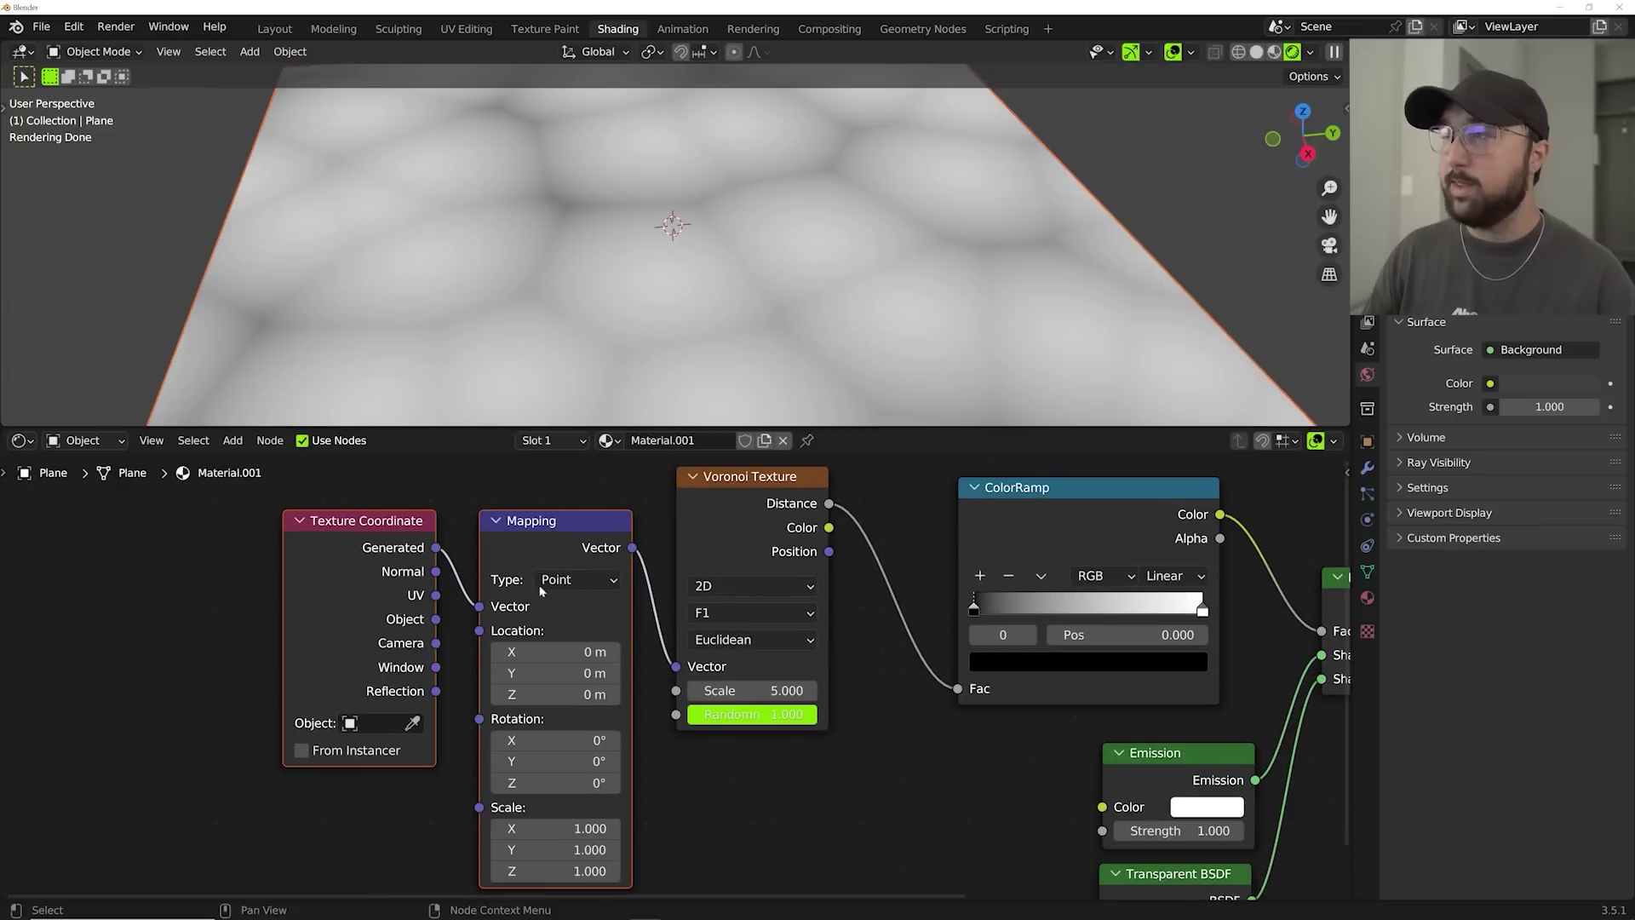
pyautogui.moveTo(540, 589); pyautogui.dragTo(264, 561)
pyautogui.moveTo(159, 590); pyautogui.dragTo(228, 578)
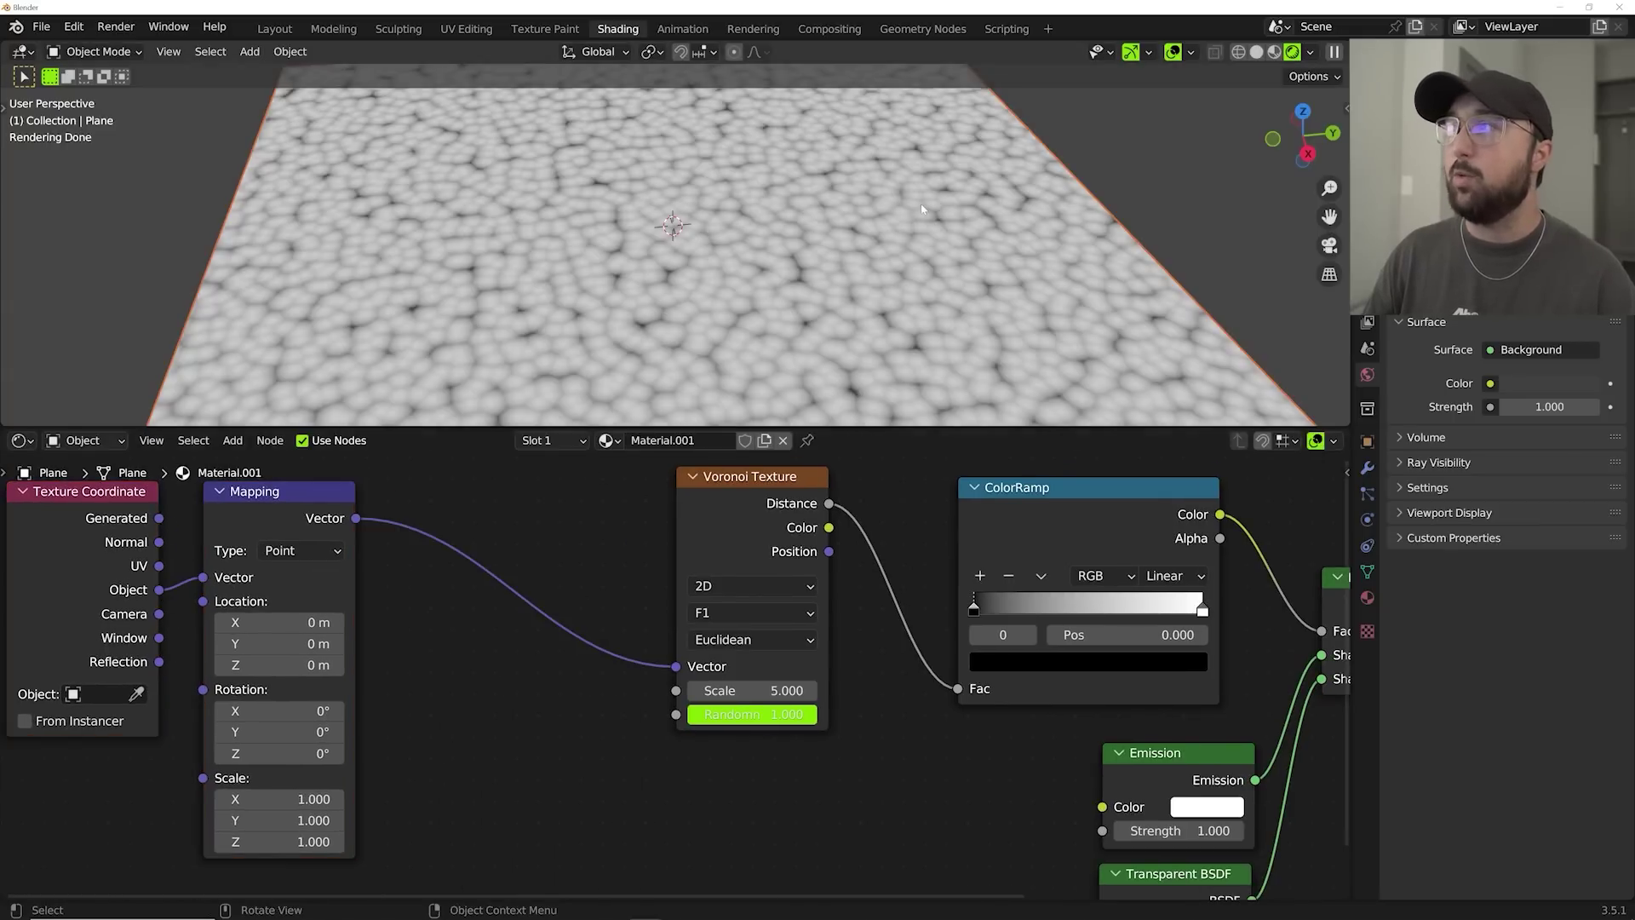
pyautogui.moveTo(818, 217); pyautogui.dragTo(862, 220, button='middle')
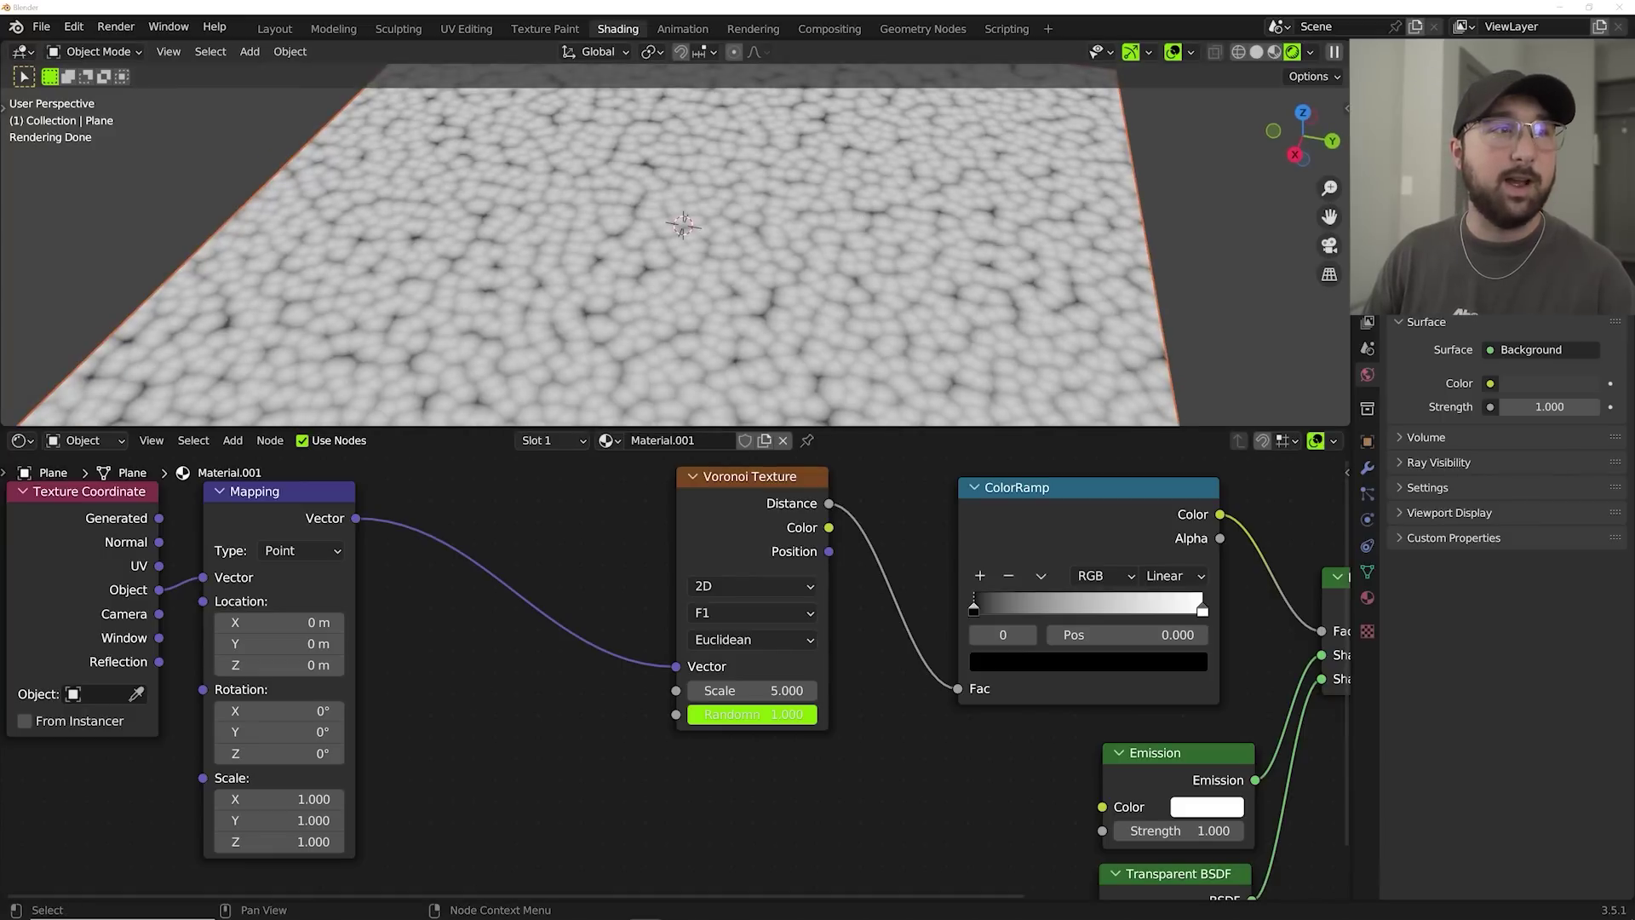
pyautogui.click(780, 691)
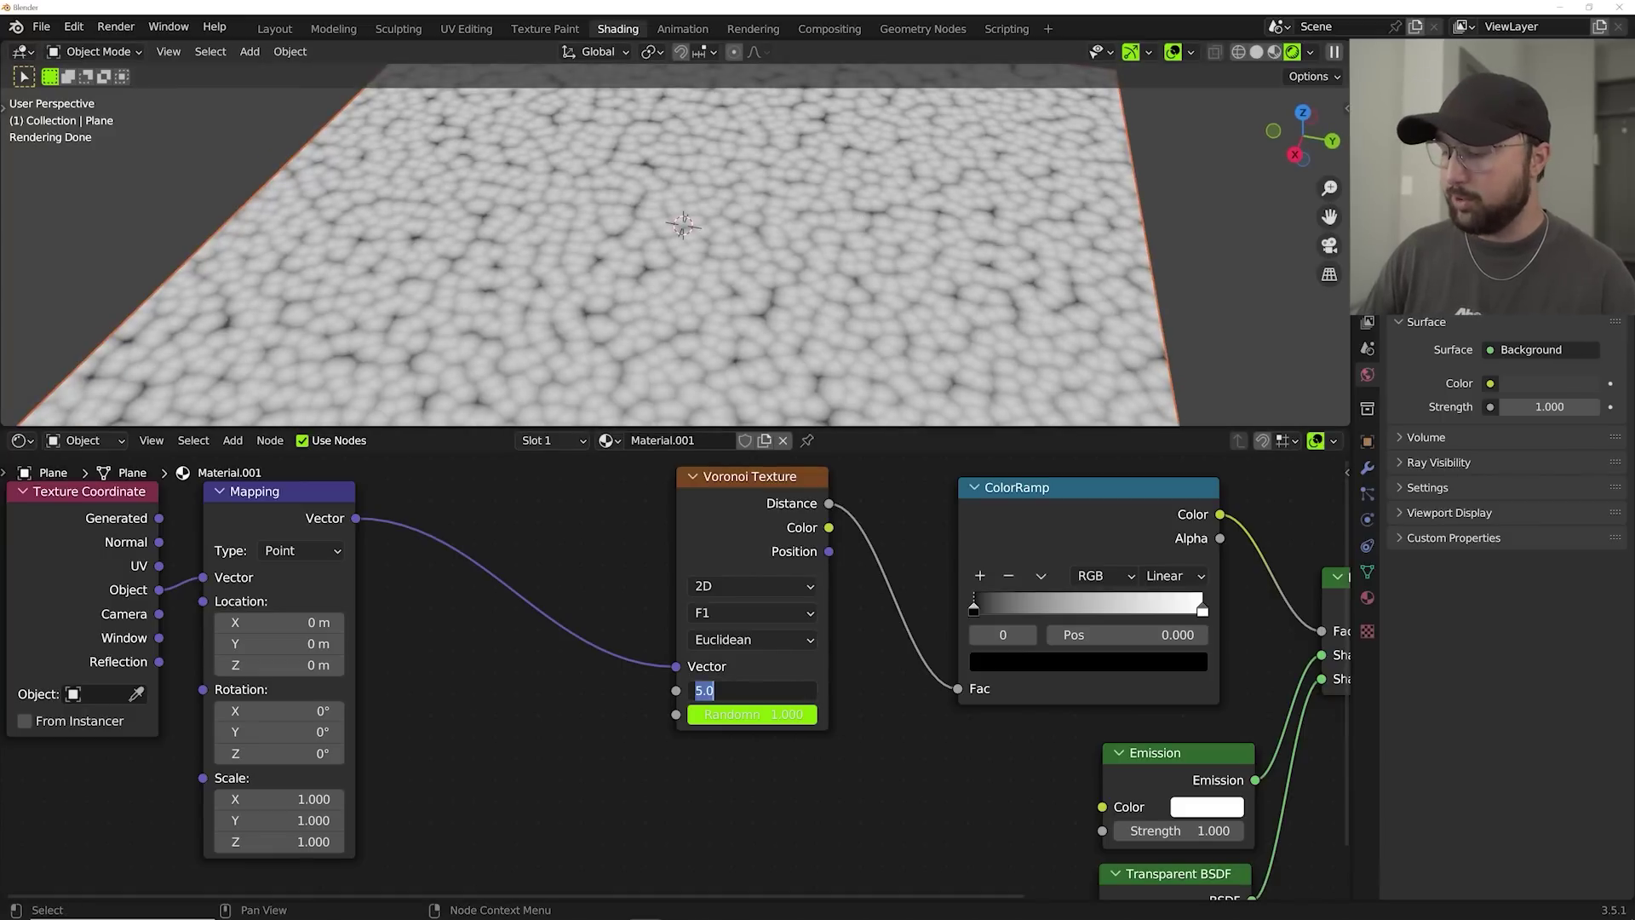
pyautogui.press('Return')
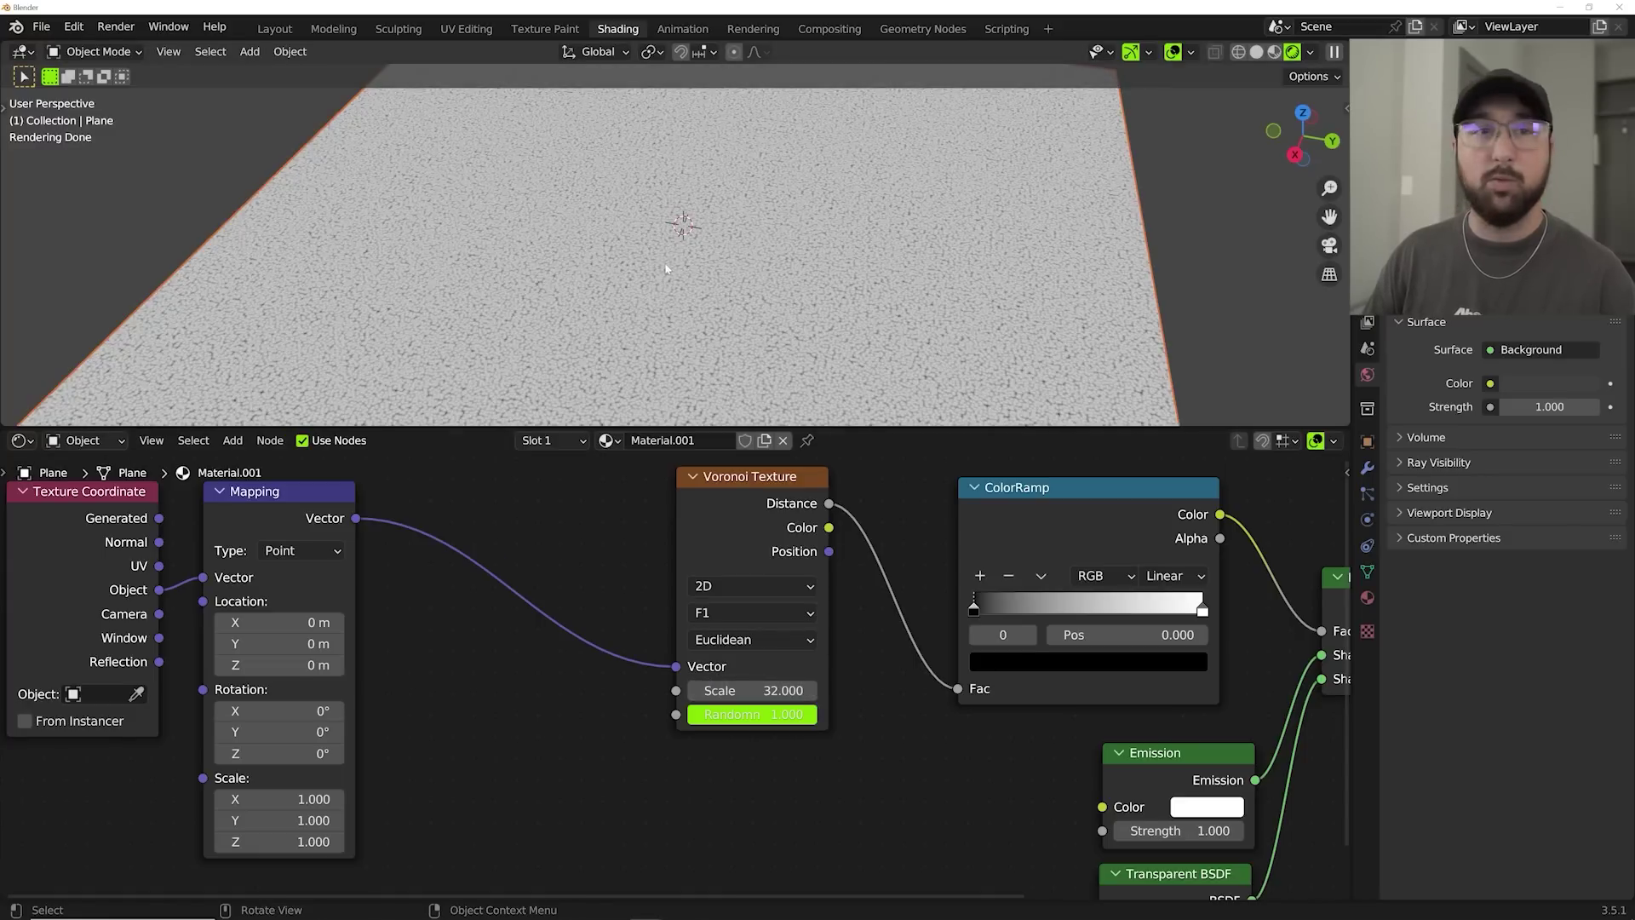
pyautogui.hotkey('shift', 'a')
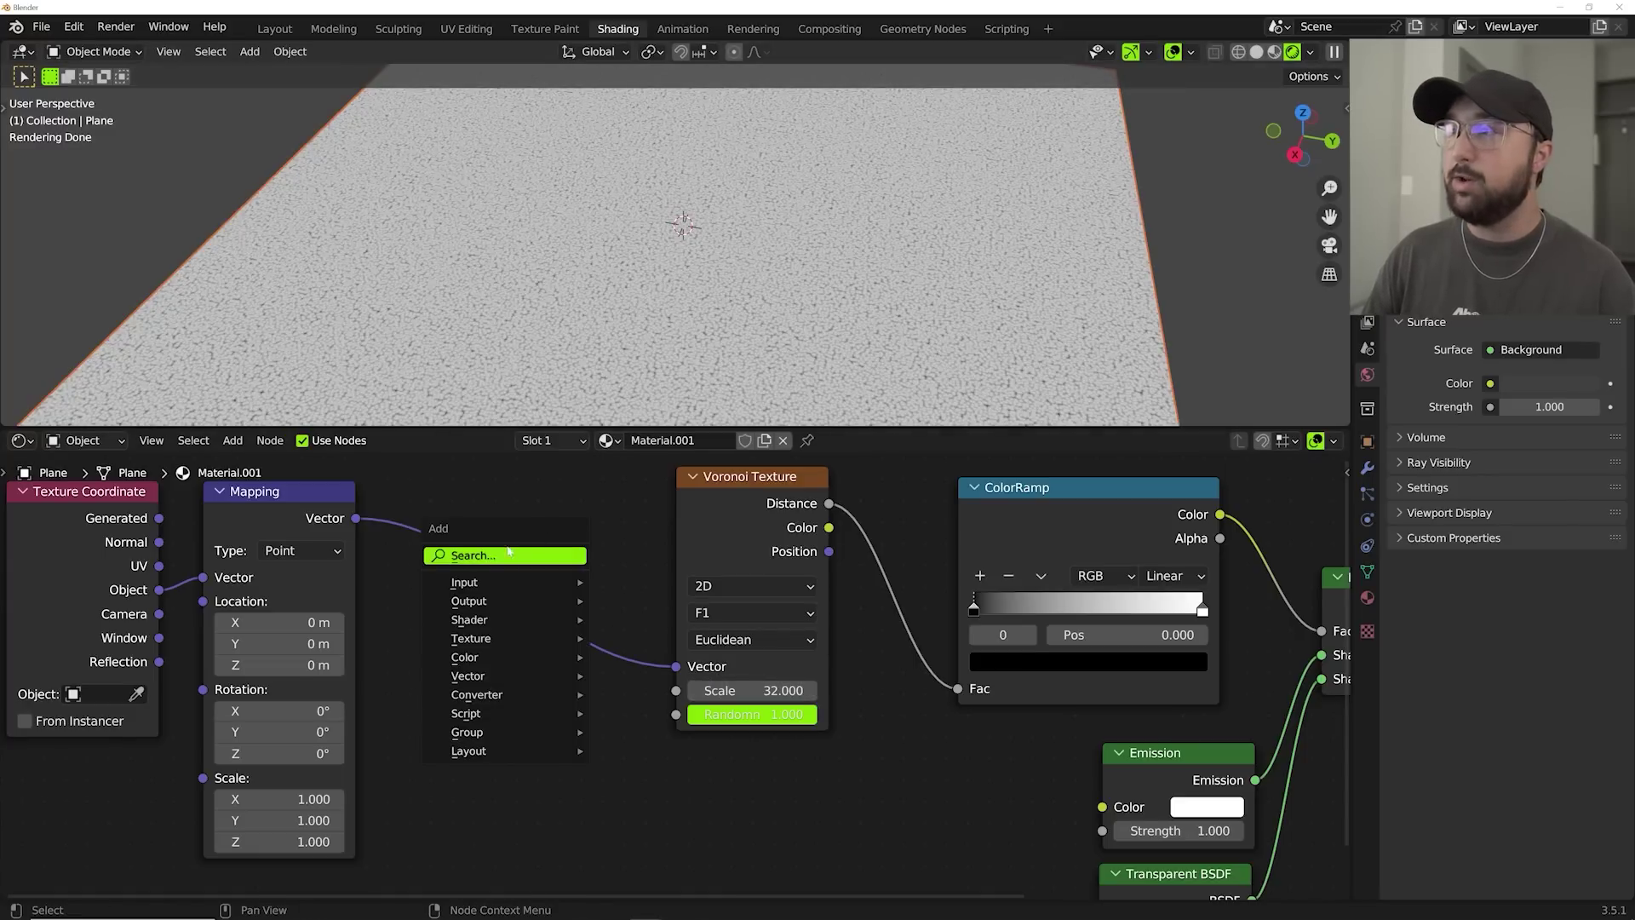
# Insert a Musgrave Texture between Mapping and Voronoi with Scale 0.8.
pyautogui.click(509, 555)
pyautogui.write('mus')
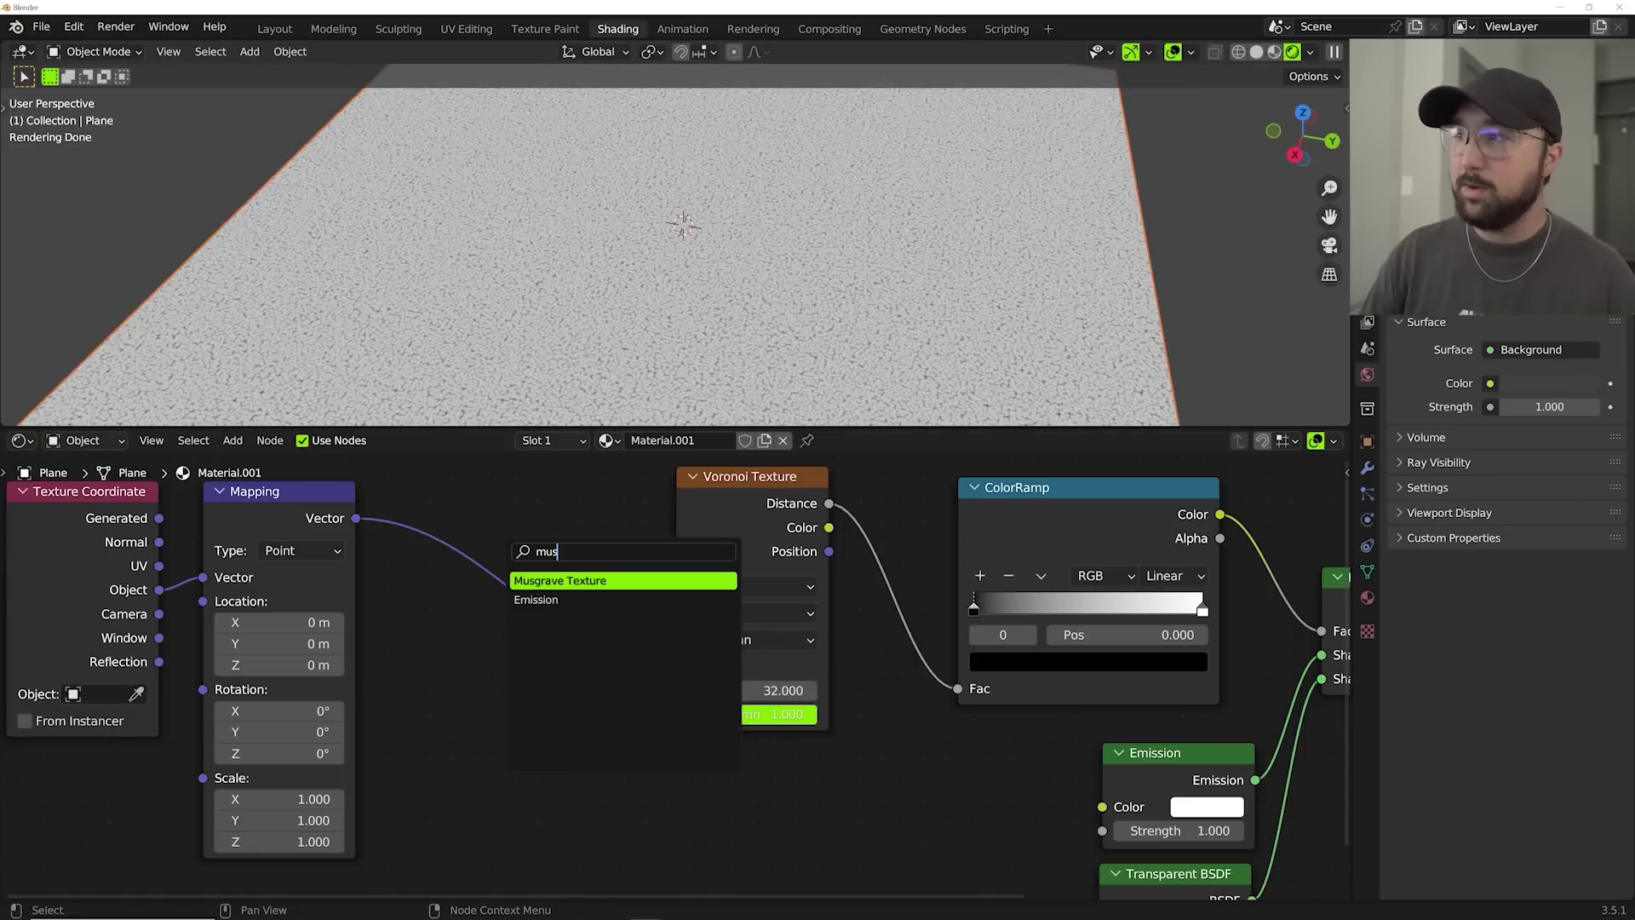
pyautogui.press('Return')
pyautogui.click(523, 576)
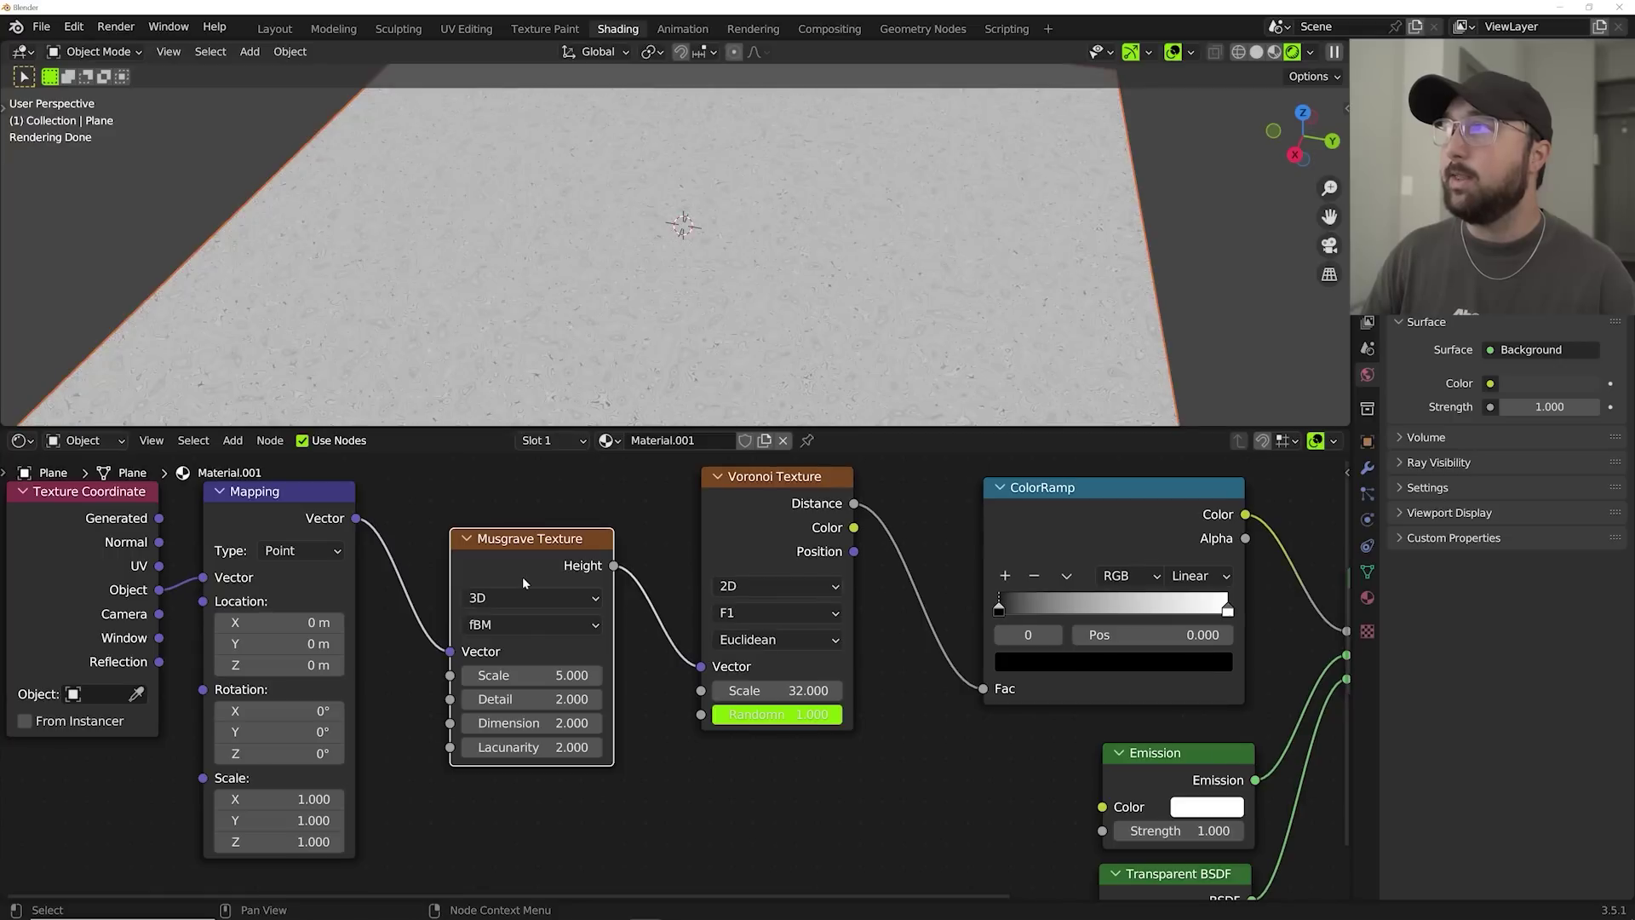
pyautogui.click(560, 674)
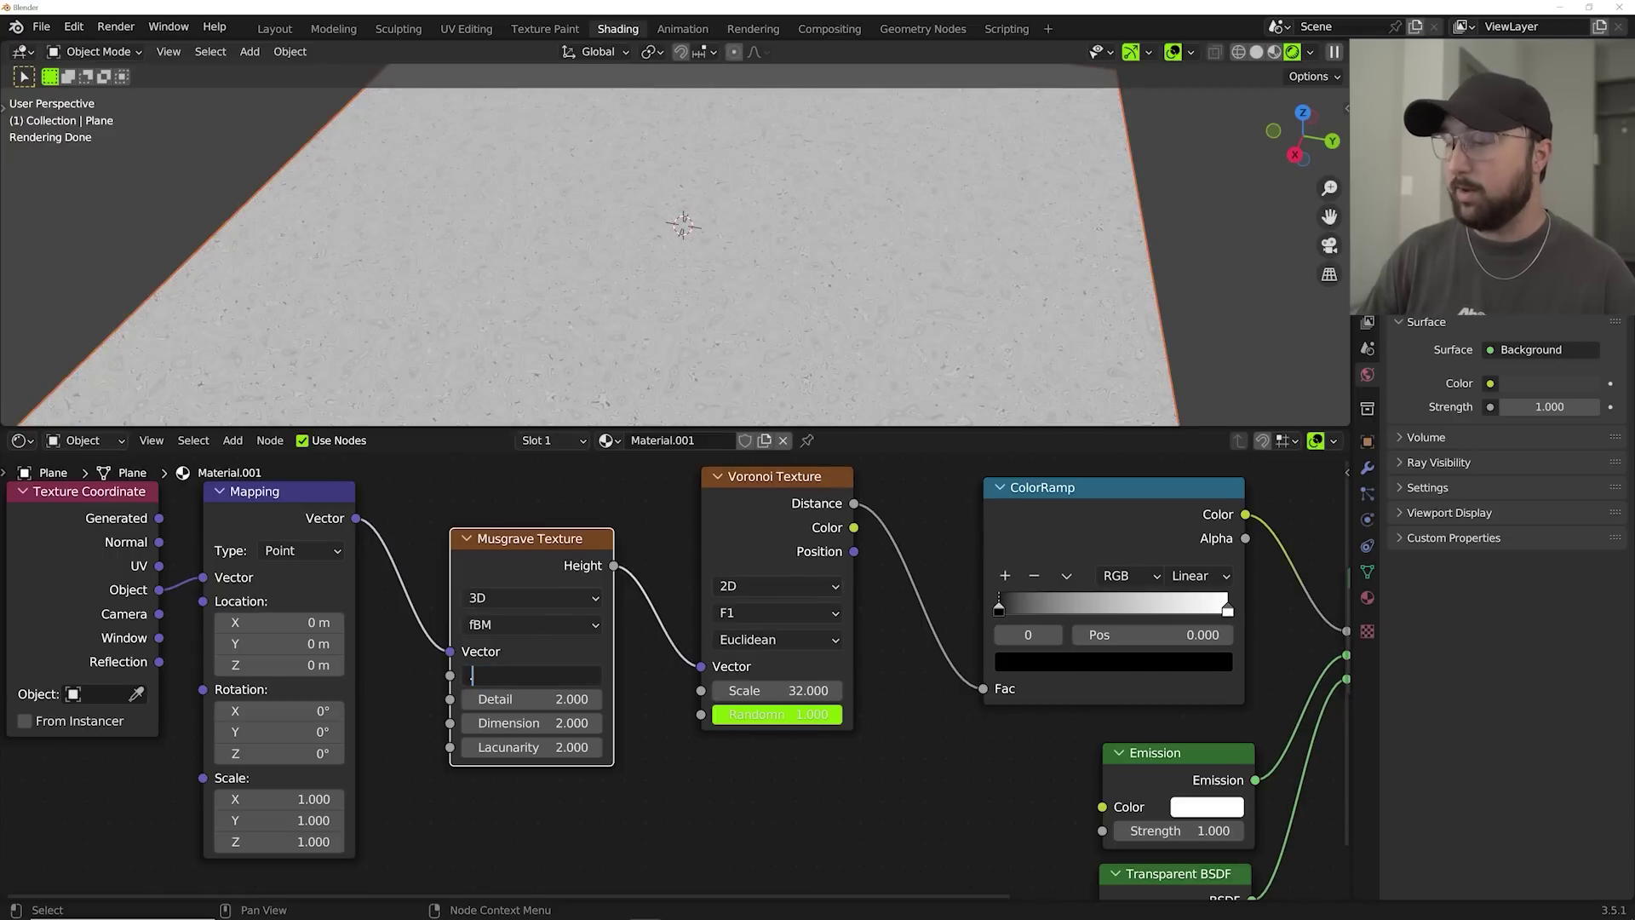
pyautogui.press('Return')
# Set the Musgrave Detail to 1.71, make it 4D and raise W to 7.79.
pyautogui.click(545, 698)
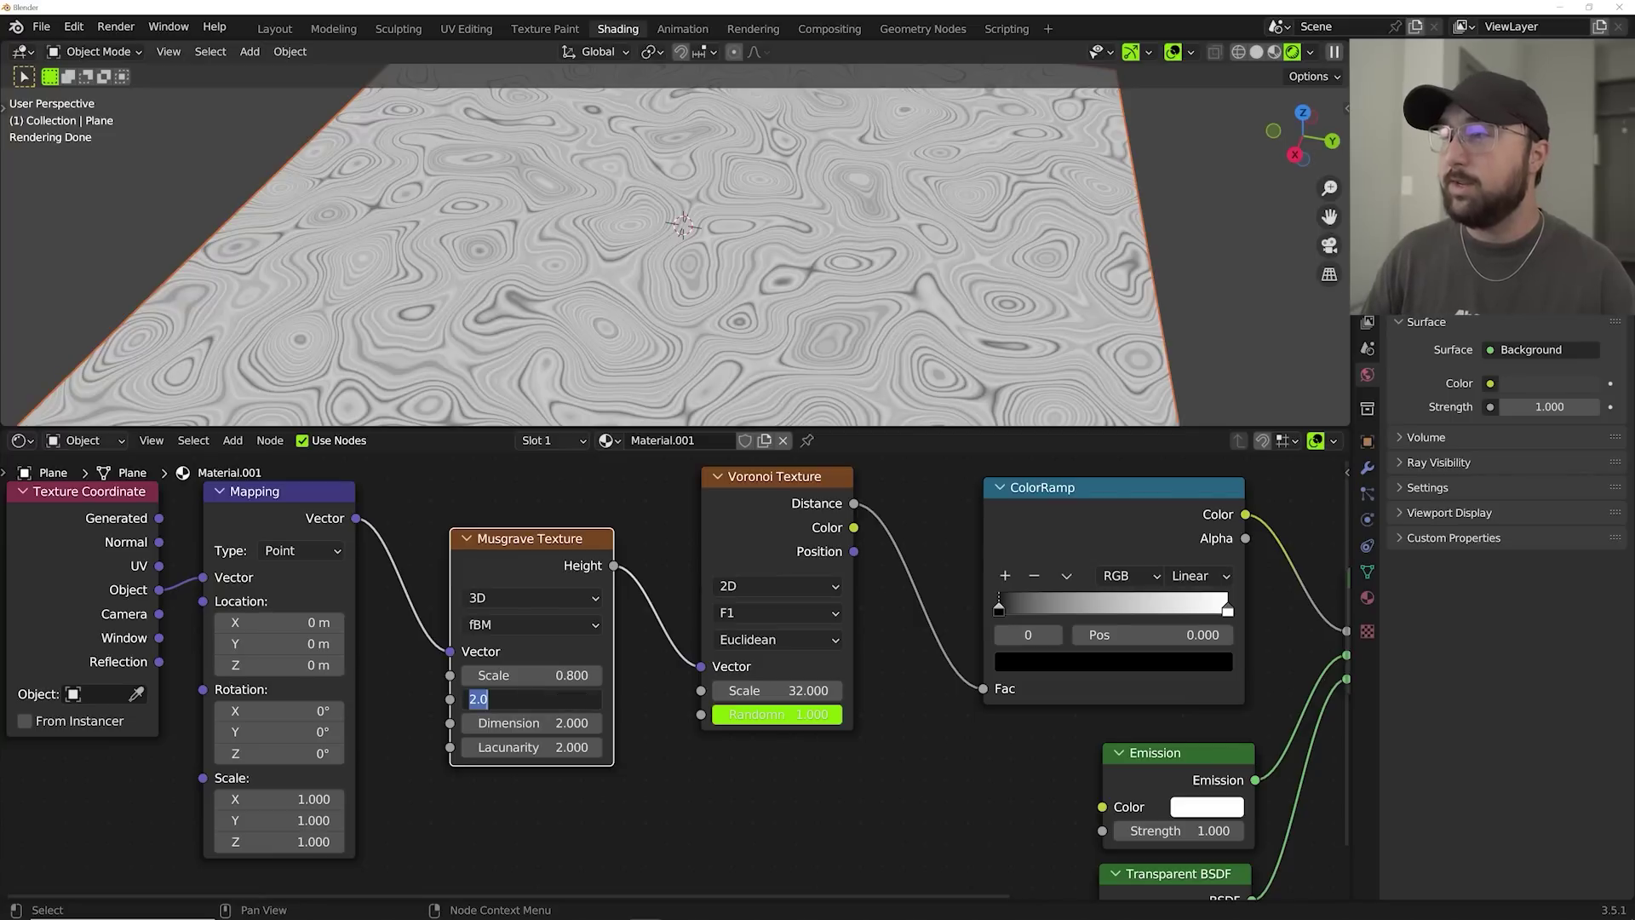
pyautogui.write('1.7')
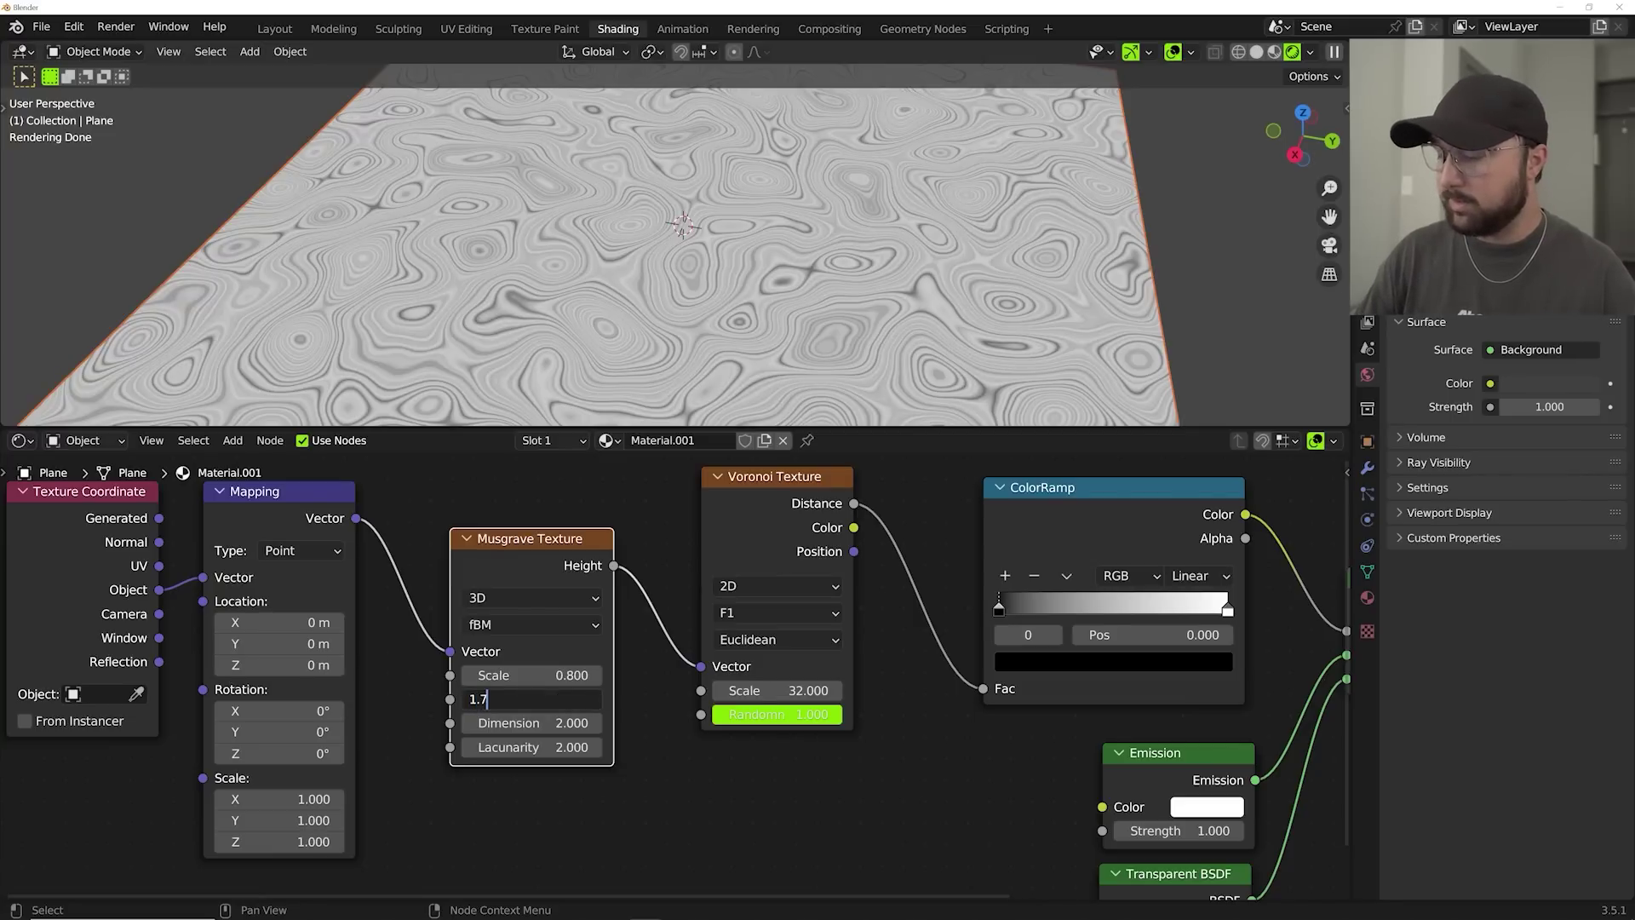
pyautogui.write('1')
pyautogui.press('Return')
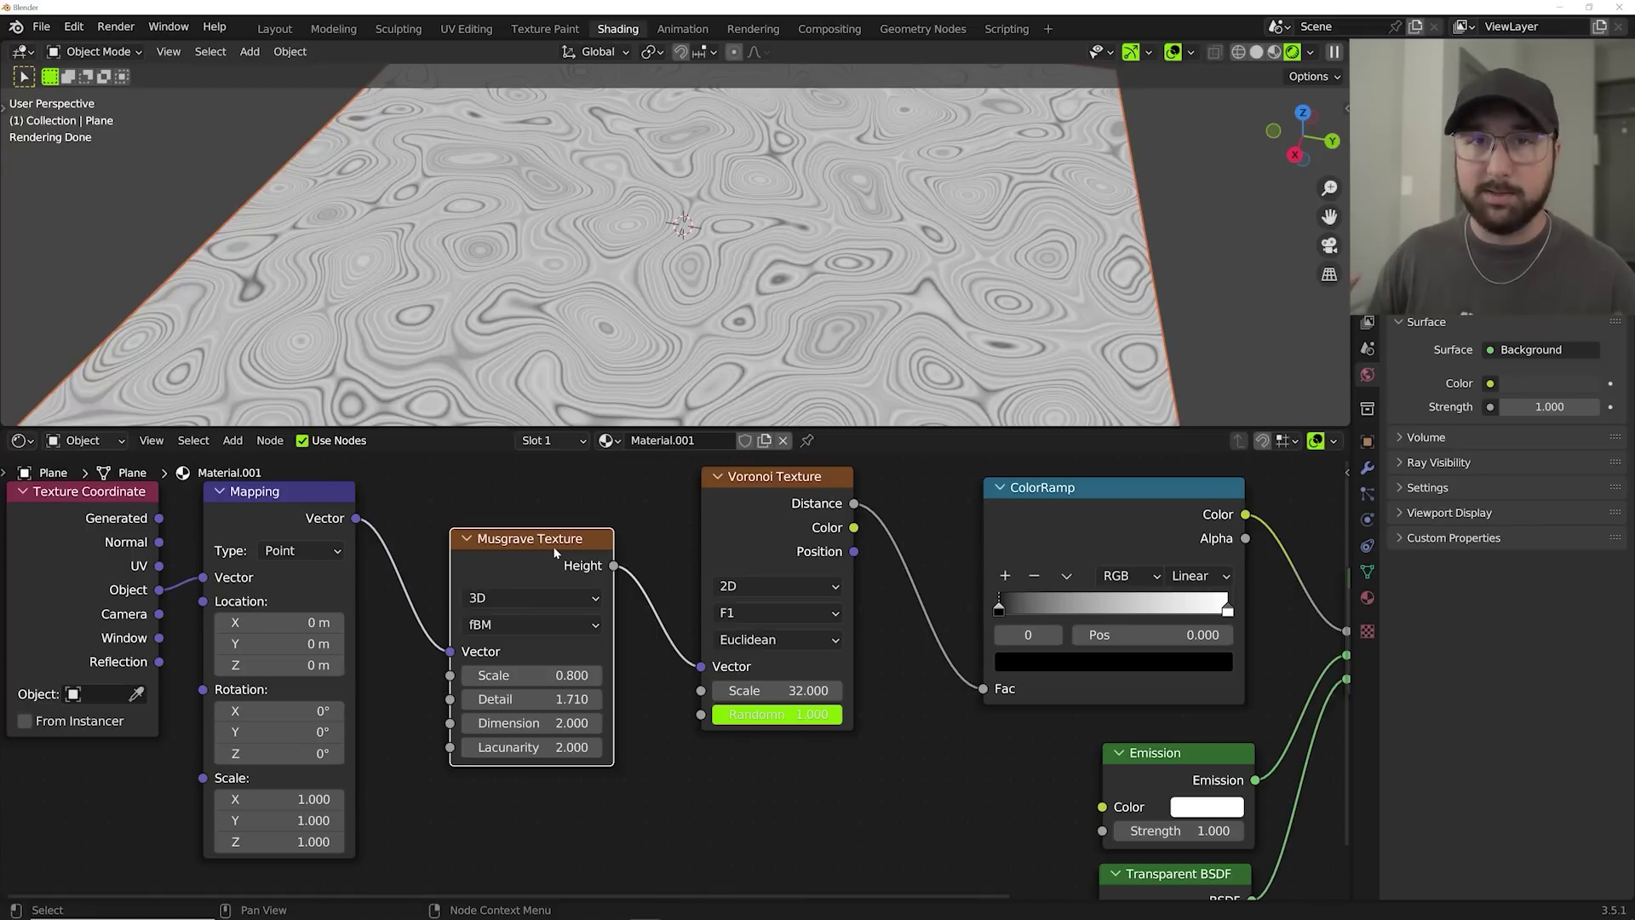
pyautogui.click(513, 595)
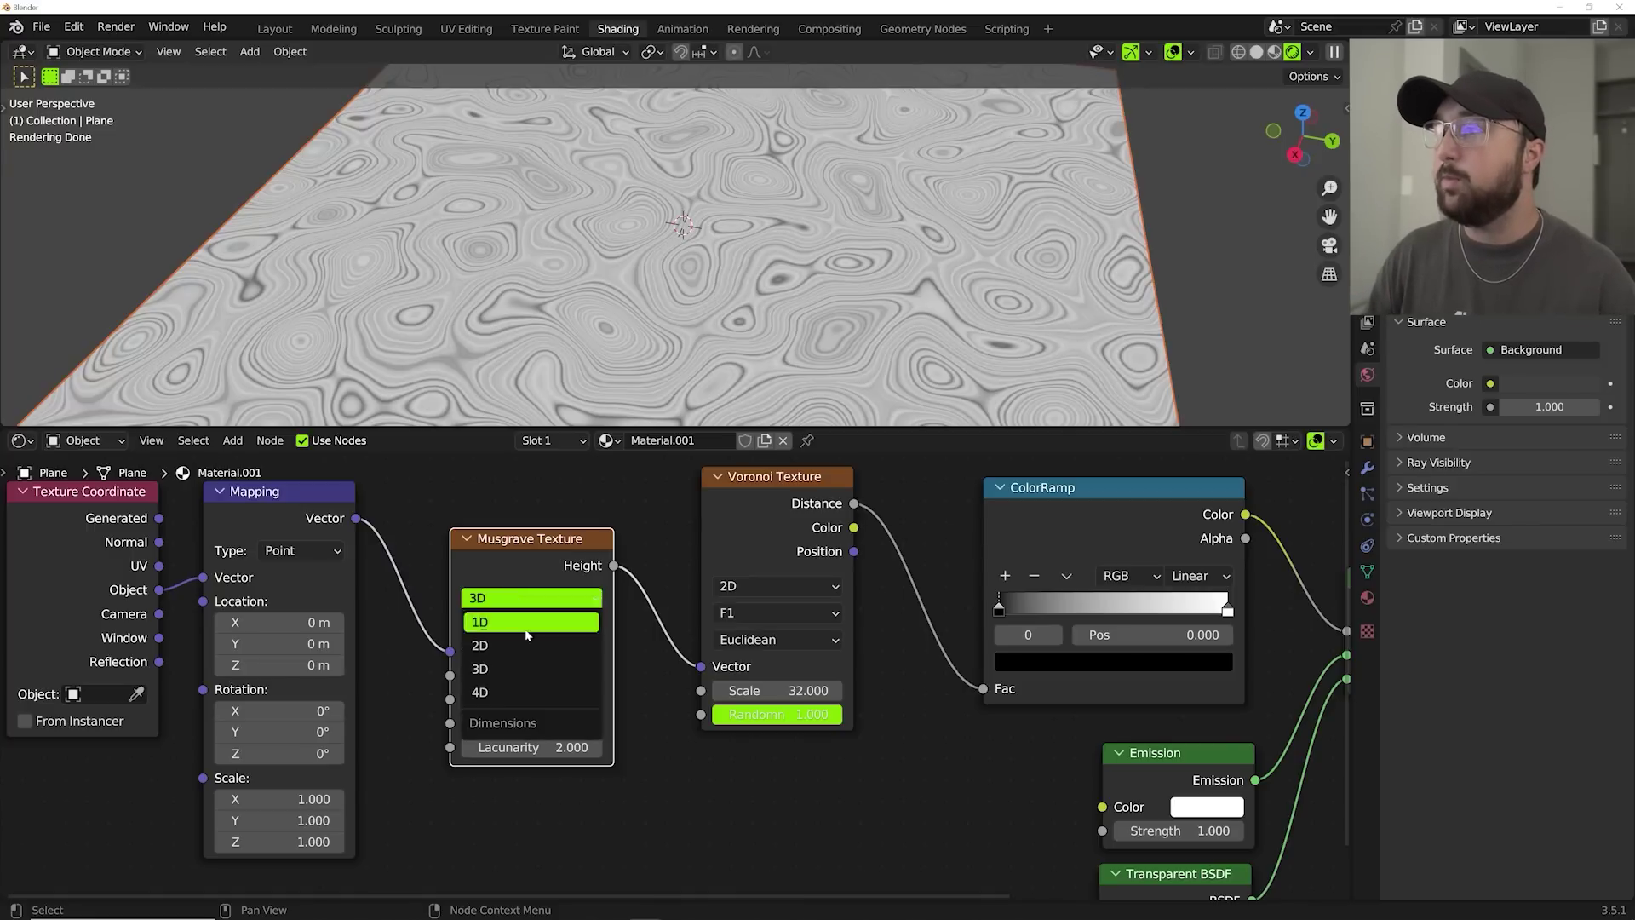
pyautogui.click(511, 690)
pyautogui.moveTo(528, 675)
pyautogui.keyDown('shift'); pyautogui.mouseDown()
pyautogui.moveTo(647, 674)
pyautogui.moveTo(513, 680)
pyautogui.mouseUp(); pyautogui.keyUp('shift')
pyautogui.moveTo(1193, 538); pyautogui.dragTo(750, 555, button='middle')
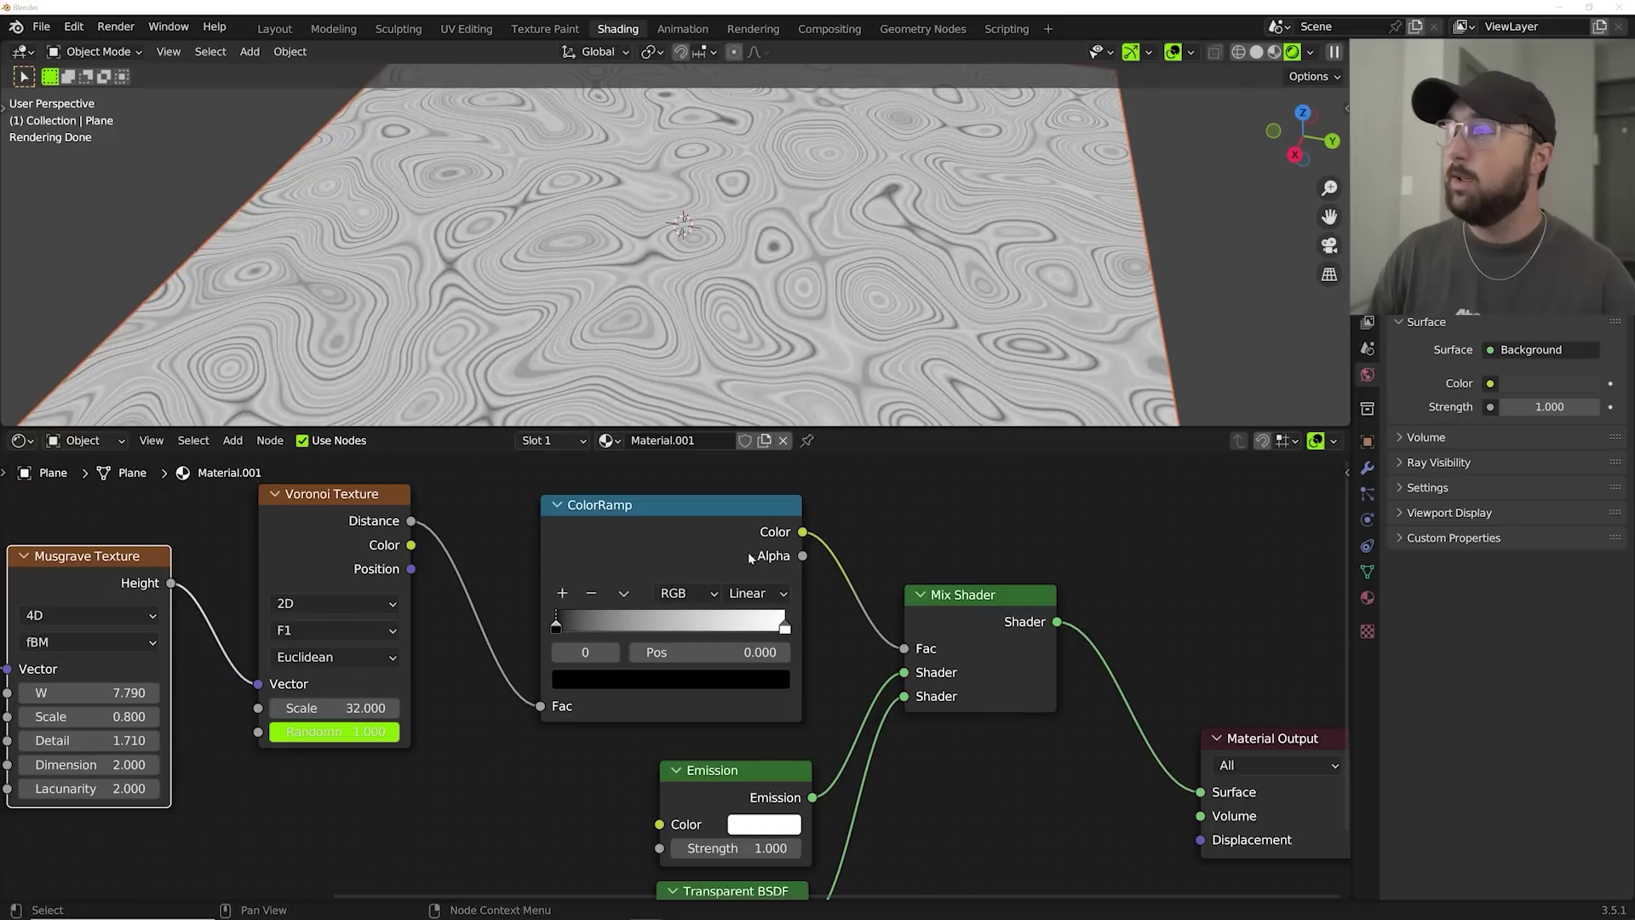
# Set the ColorRamp to Constant interpolation with its stop at position 0.060.
pyautogui.click(767, 595)
pyautogui.click(769, 709)
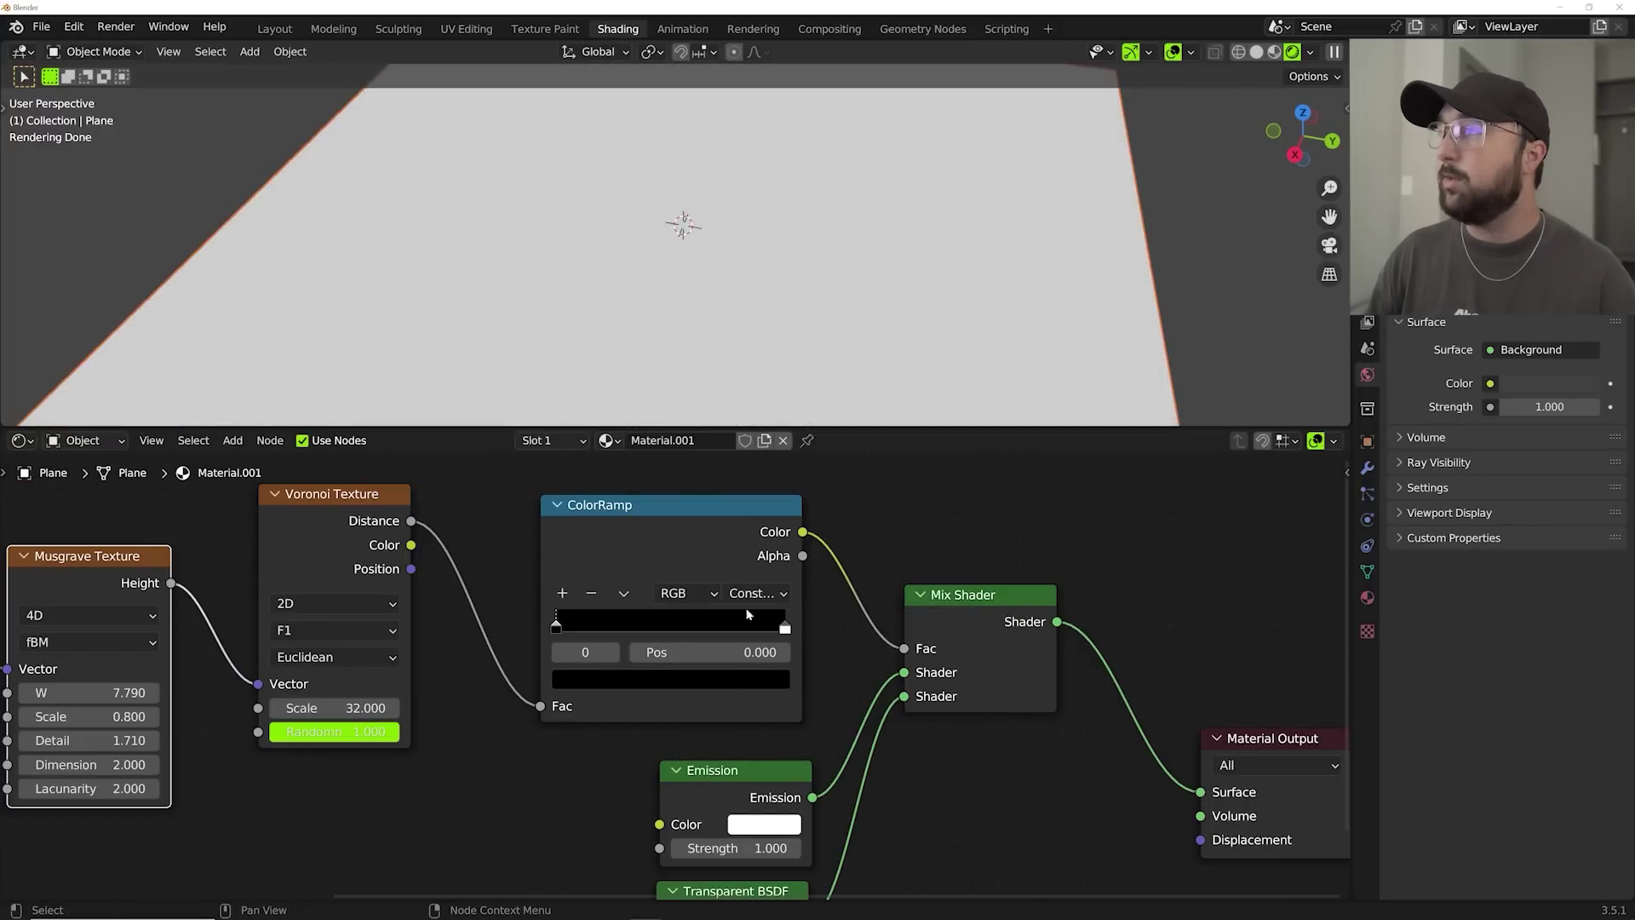
pyautogui.scroll(2, 748, 614)
pyautogui.moveTo(815, 606); pyautogui.dragTo(537, 614)
pyautogui.click(672, 646)
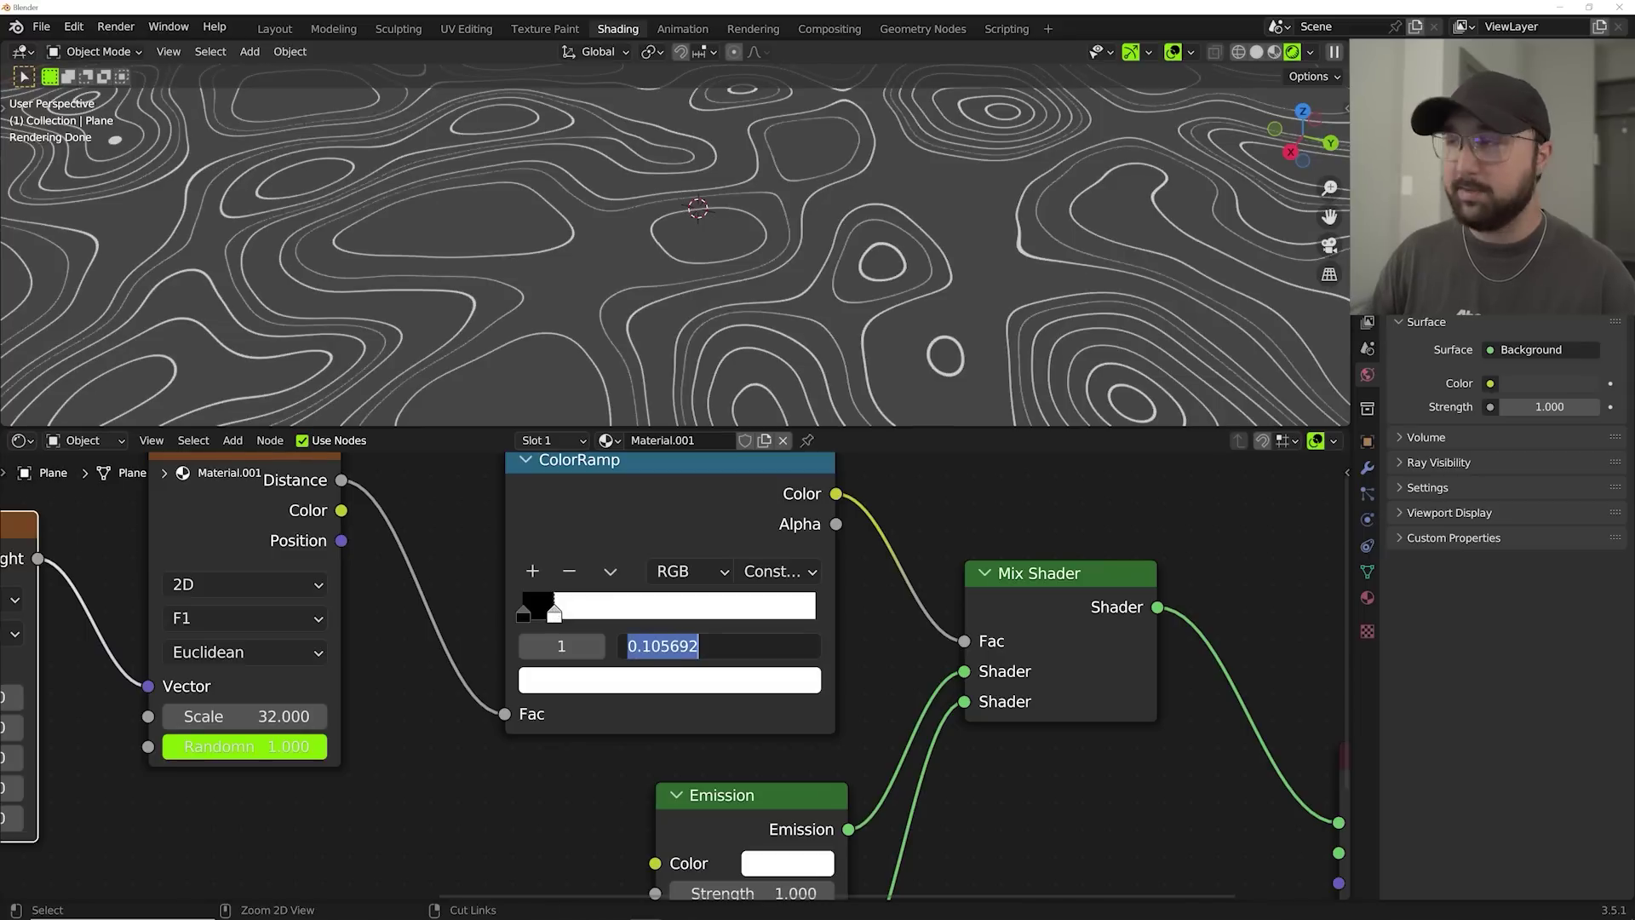
pyautogui.write('0.060106')
pyautogui.press('Return')
pyautogui.click(749, 646)
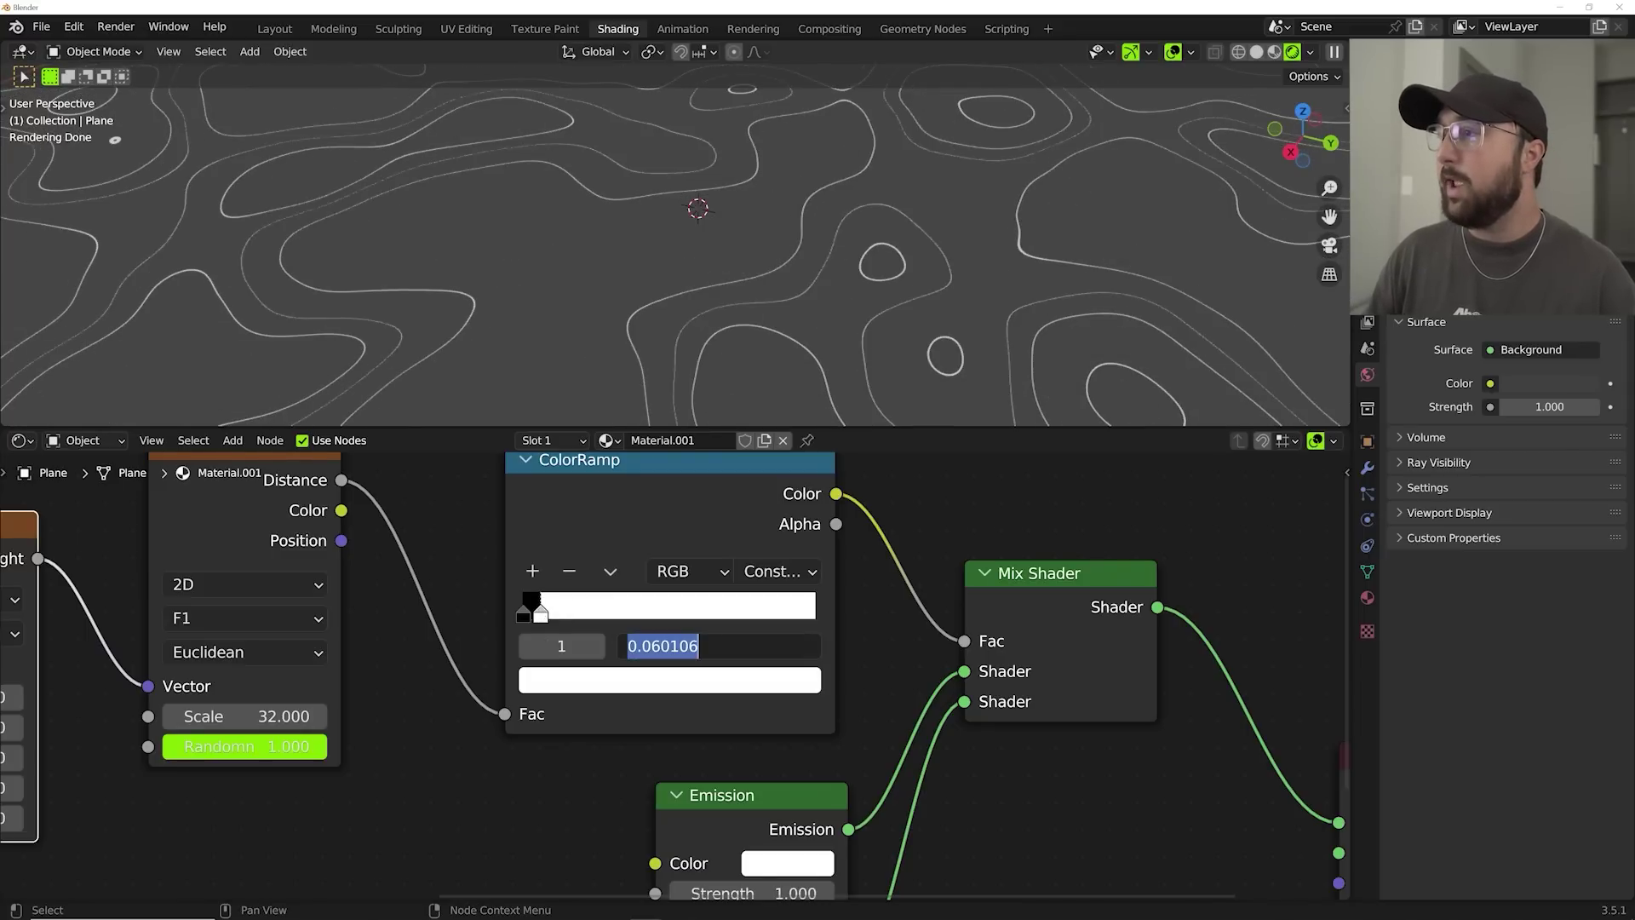
pyautogui.press('Return')
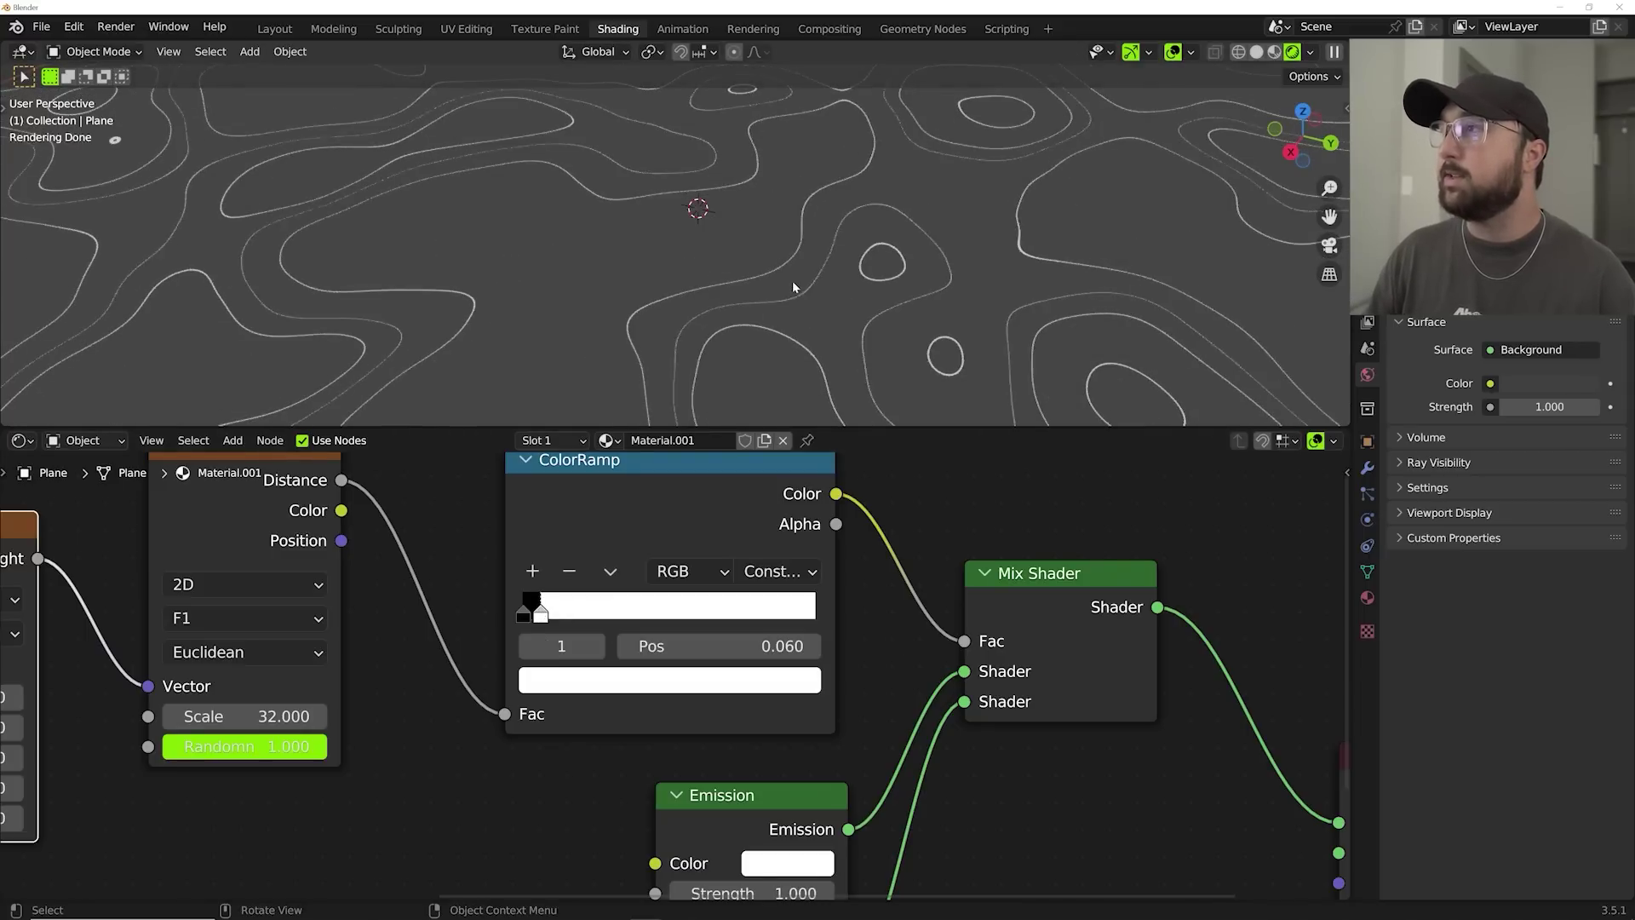
# Set the Emission Strength to 10.
pyautogui.moveTo(796, 285); pyautogui.dragTo(658, 312, button='middle')
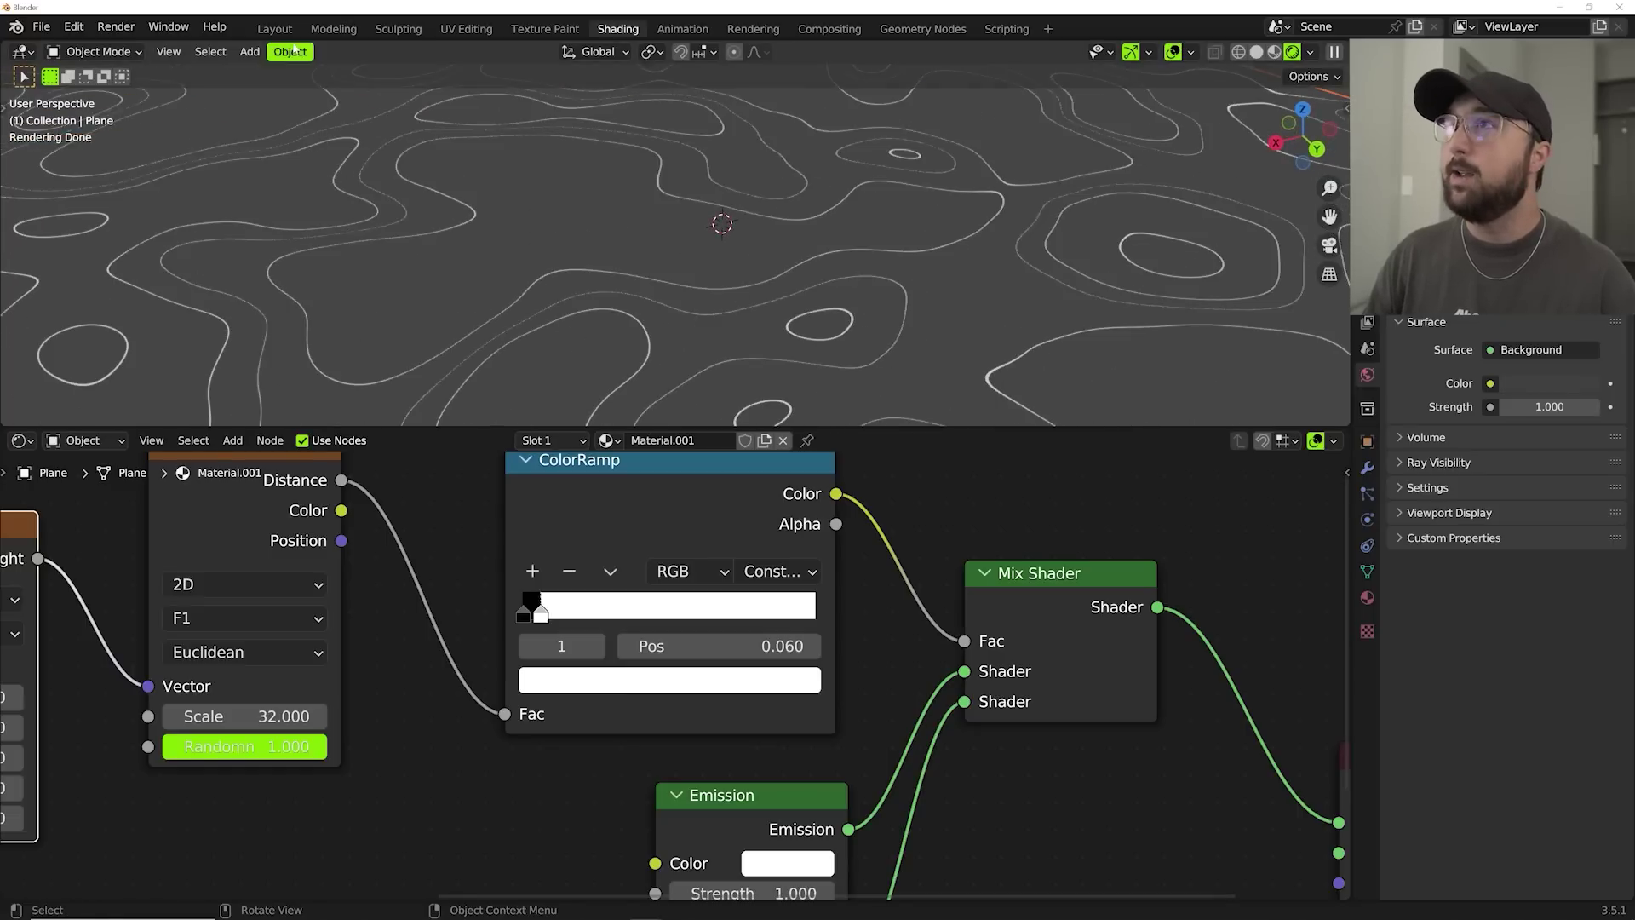
pyautogui.keyDown('shift'); pyautogui.scroll(-6, 765, 678); pyautogui.keyUp('shift')
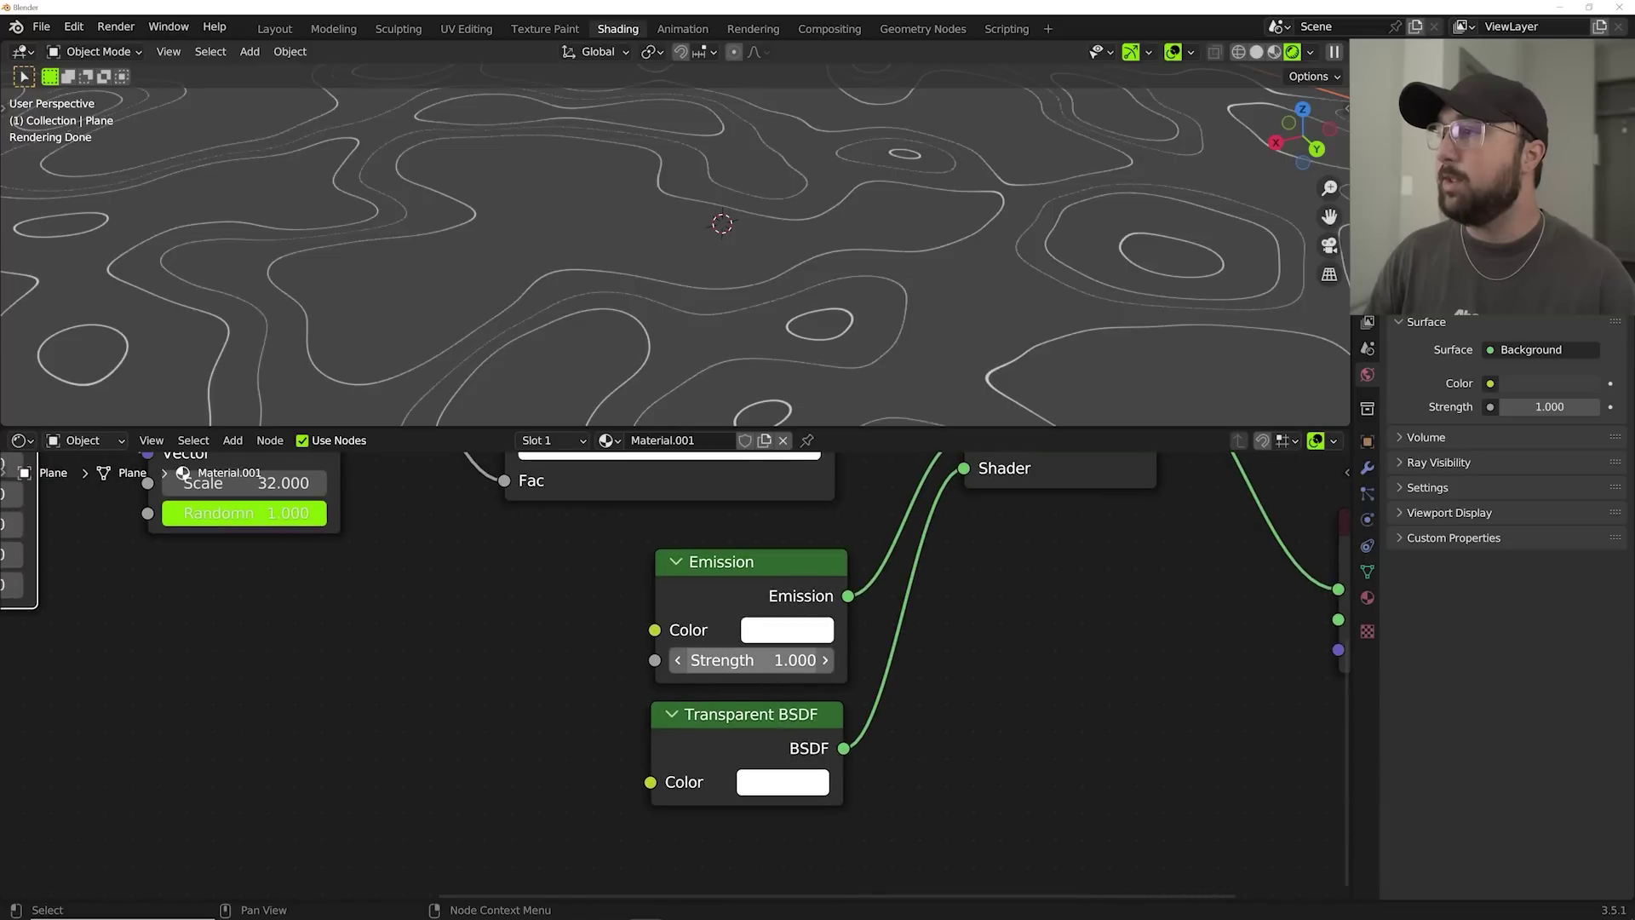
pyautogui.doubleClick(749, 661)
pyautogui.write('10')
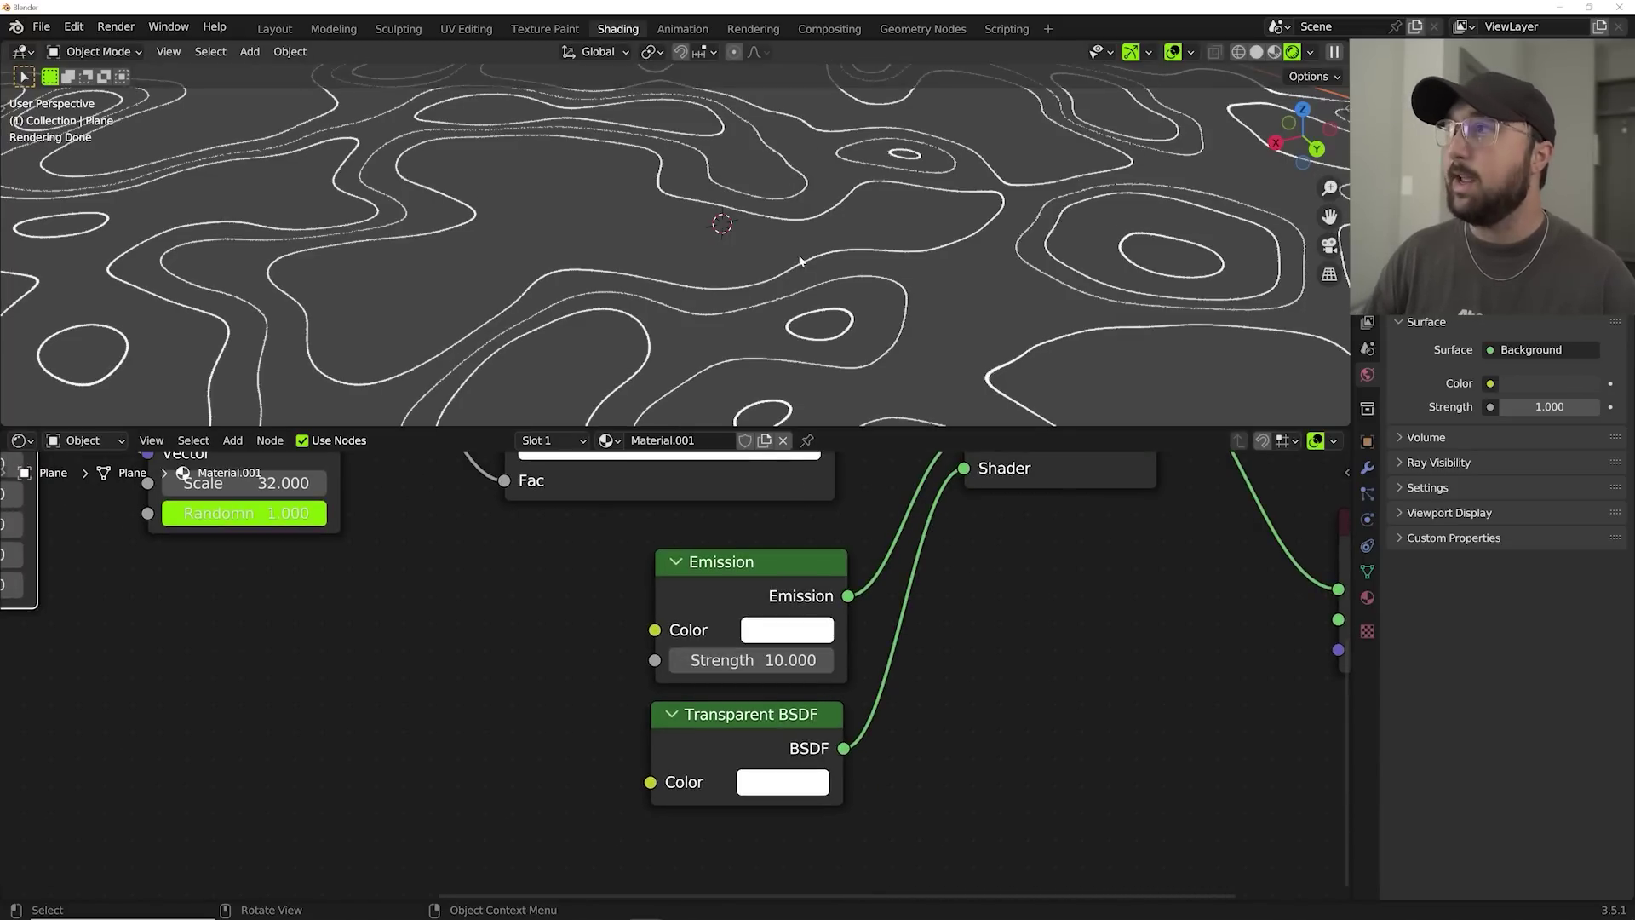
# Back in the Layout workspace, add a Plain Axes empty at the 3D cursor.
pyautogui.click(274, 29)
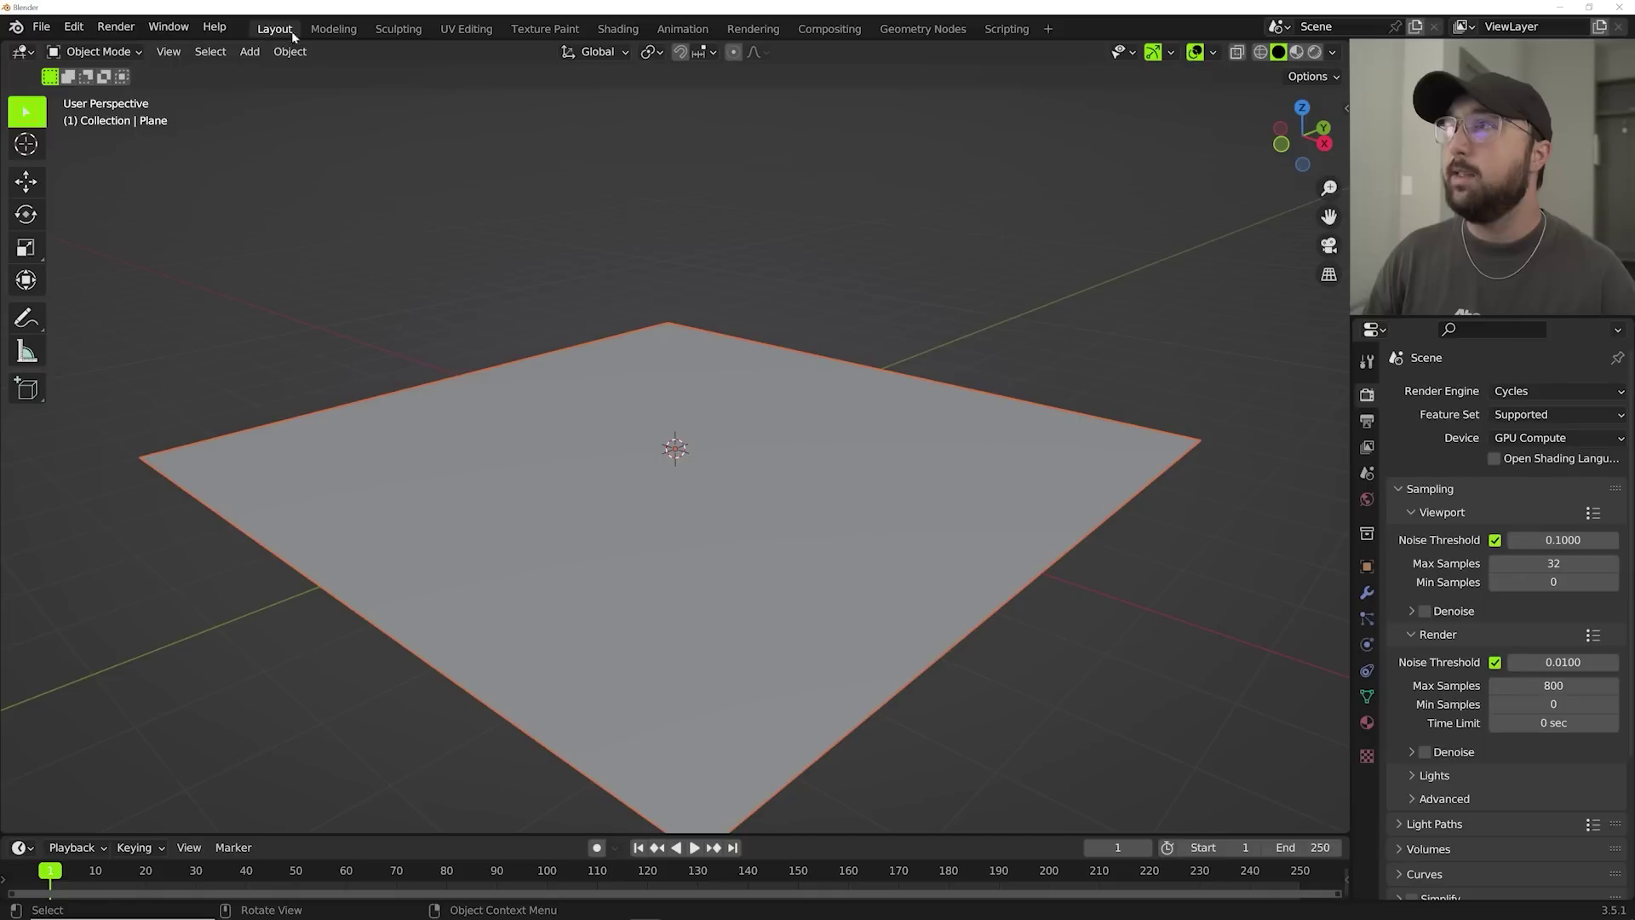
pyautogui.moveTo(724, 449); pyautogui.dragTo(635, 415, button='middle')
pyautogui.hotkey('shift', 'a')
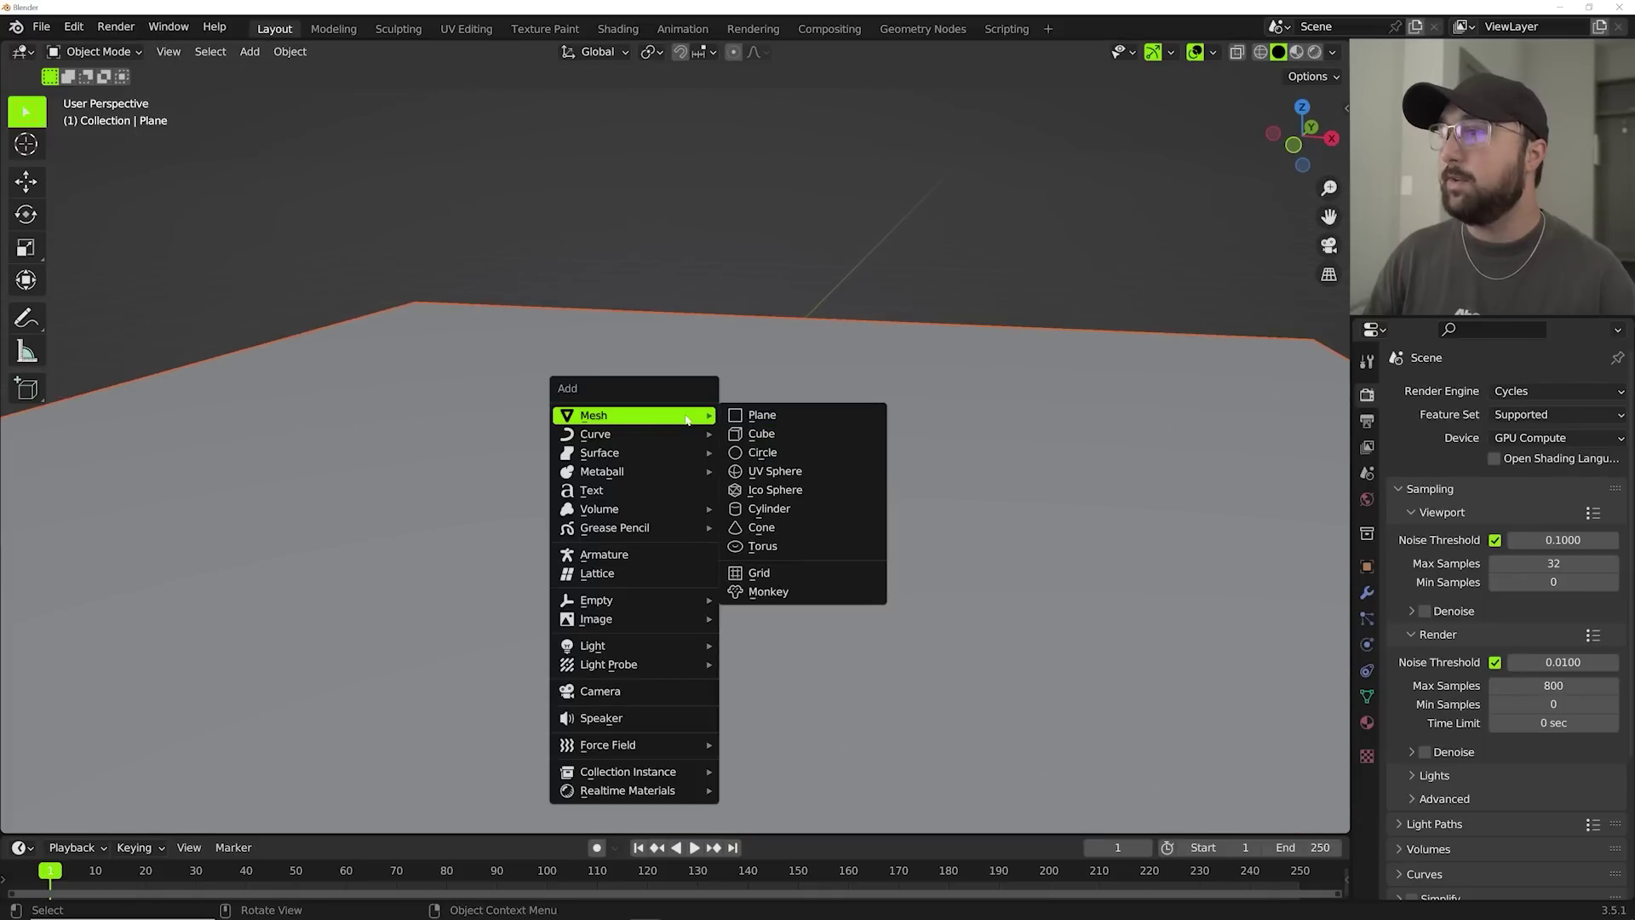
pyautogui.moveTo(647, 601)
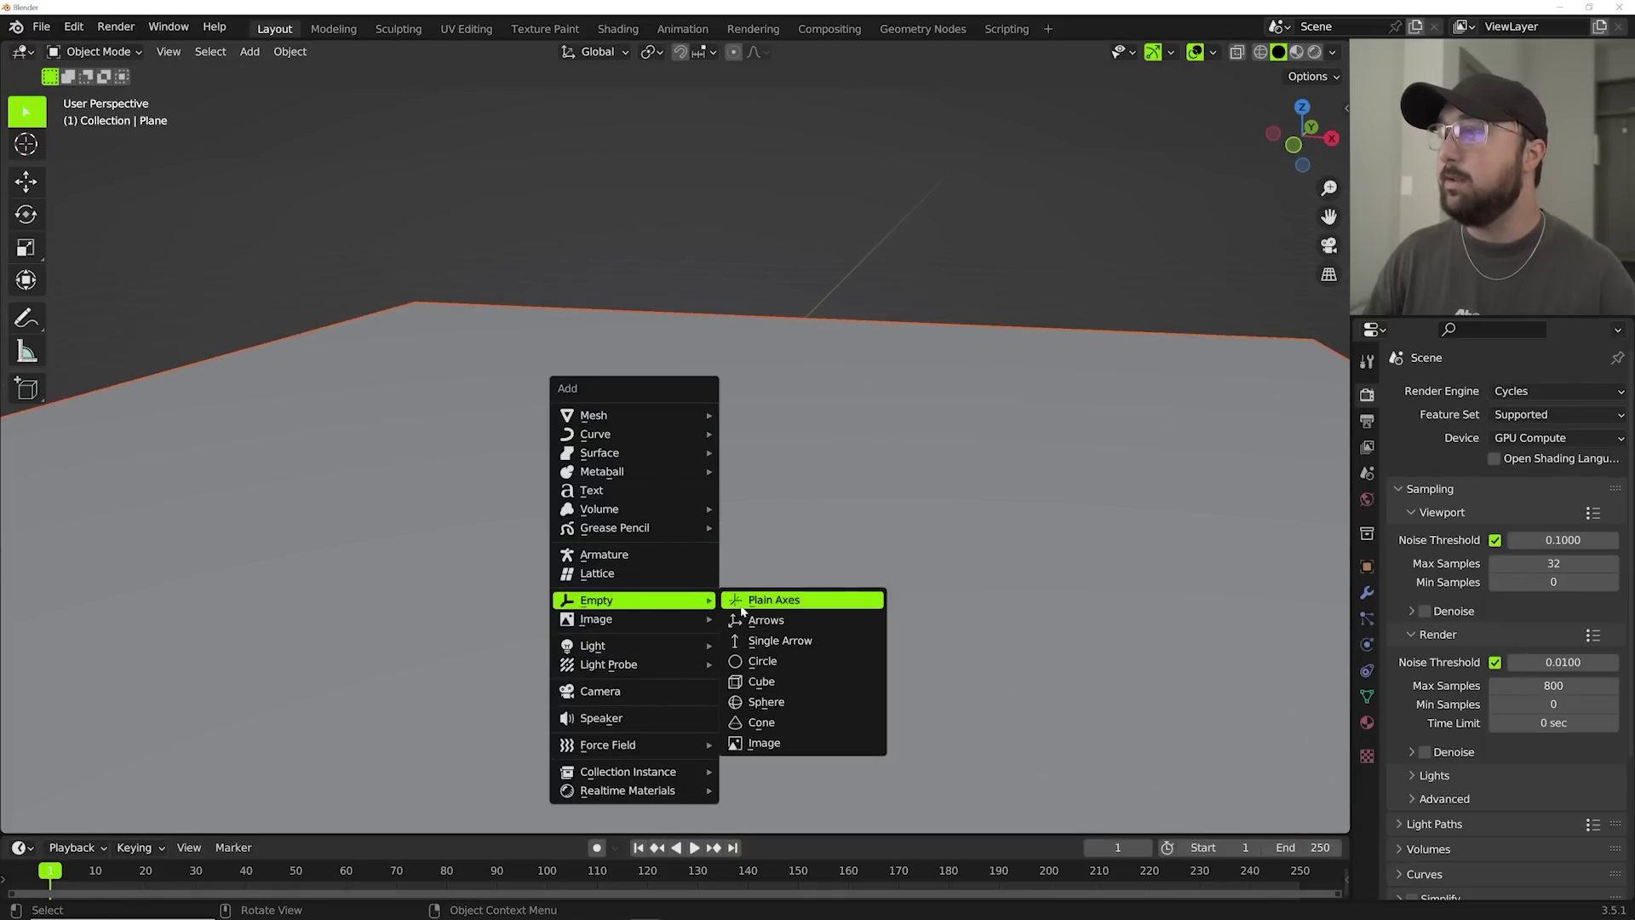
pyautogui.click(742, 608)
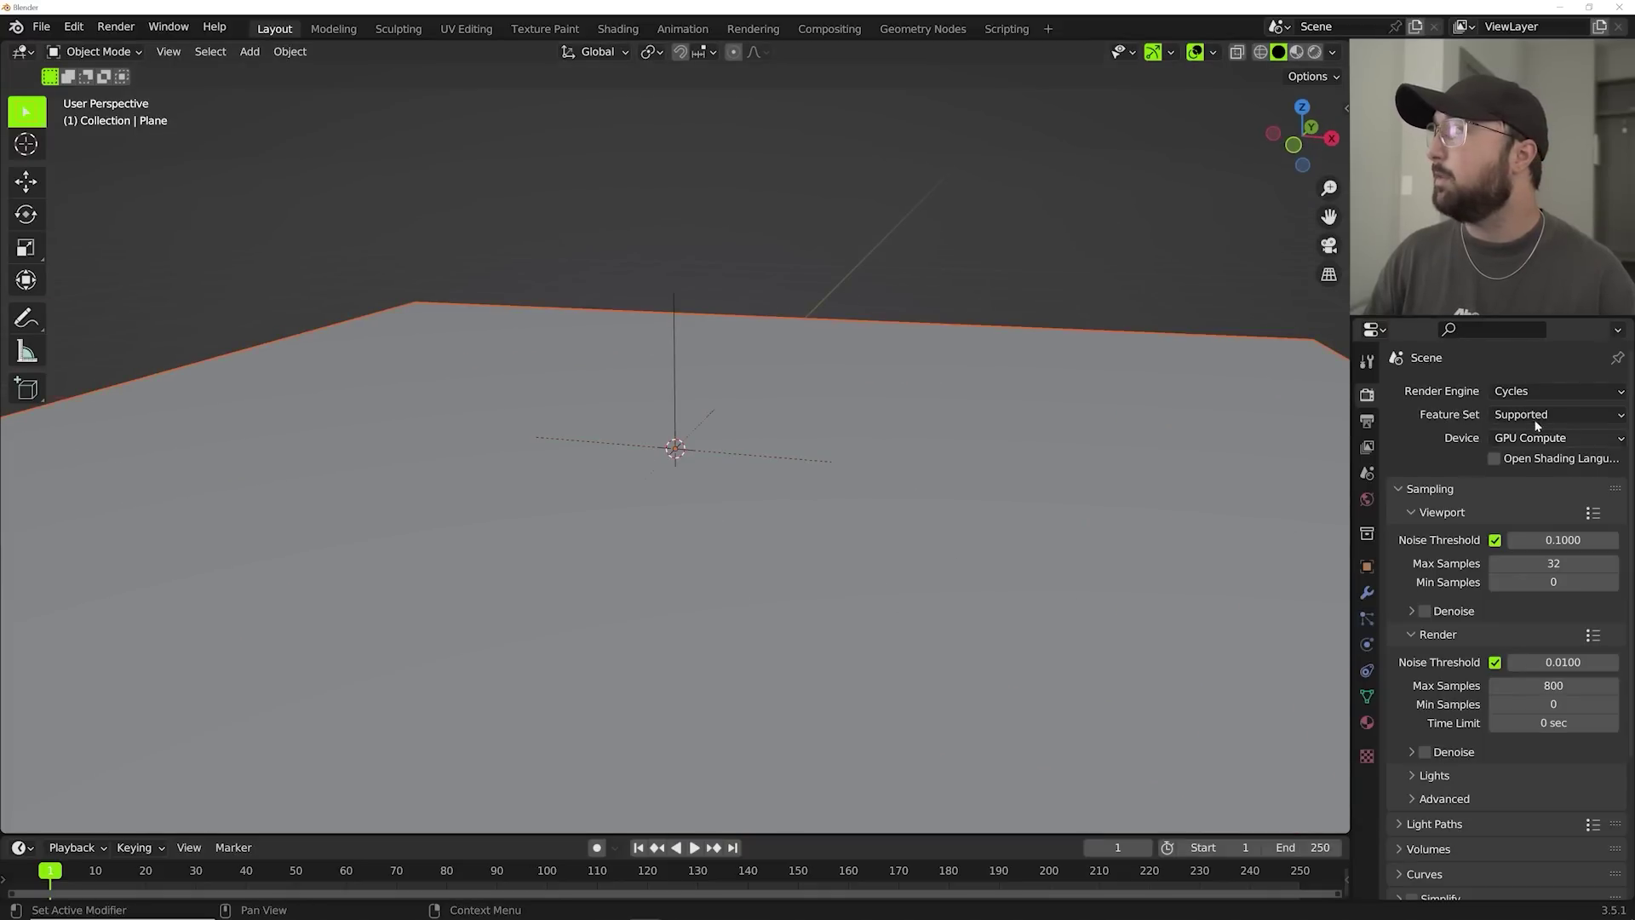
# Add an Array modifier to the plane and view it in rendered shading.
pyautogui.click(1368, 595)
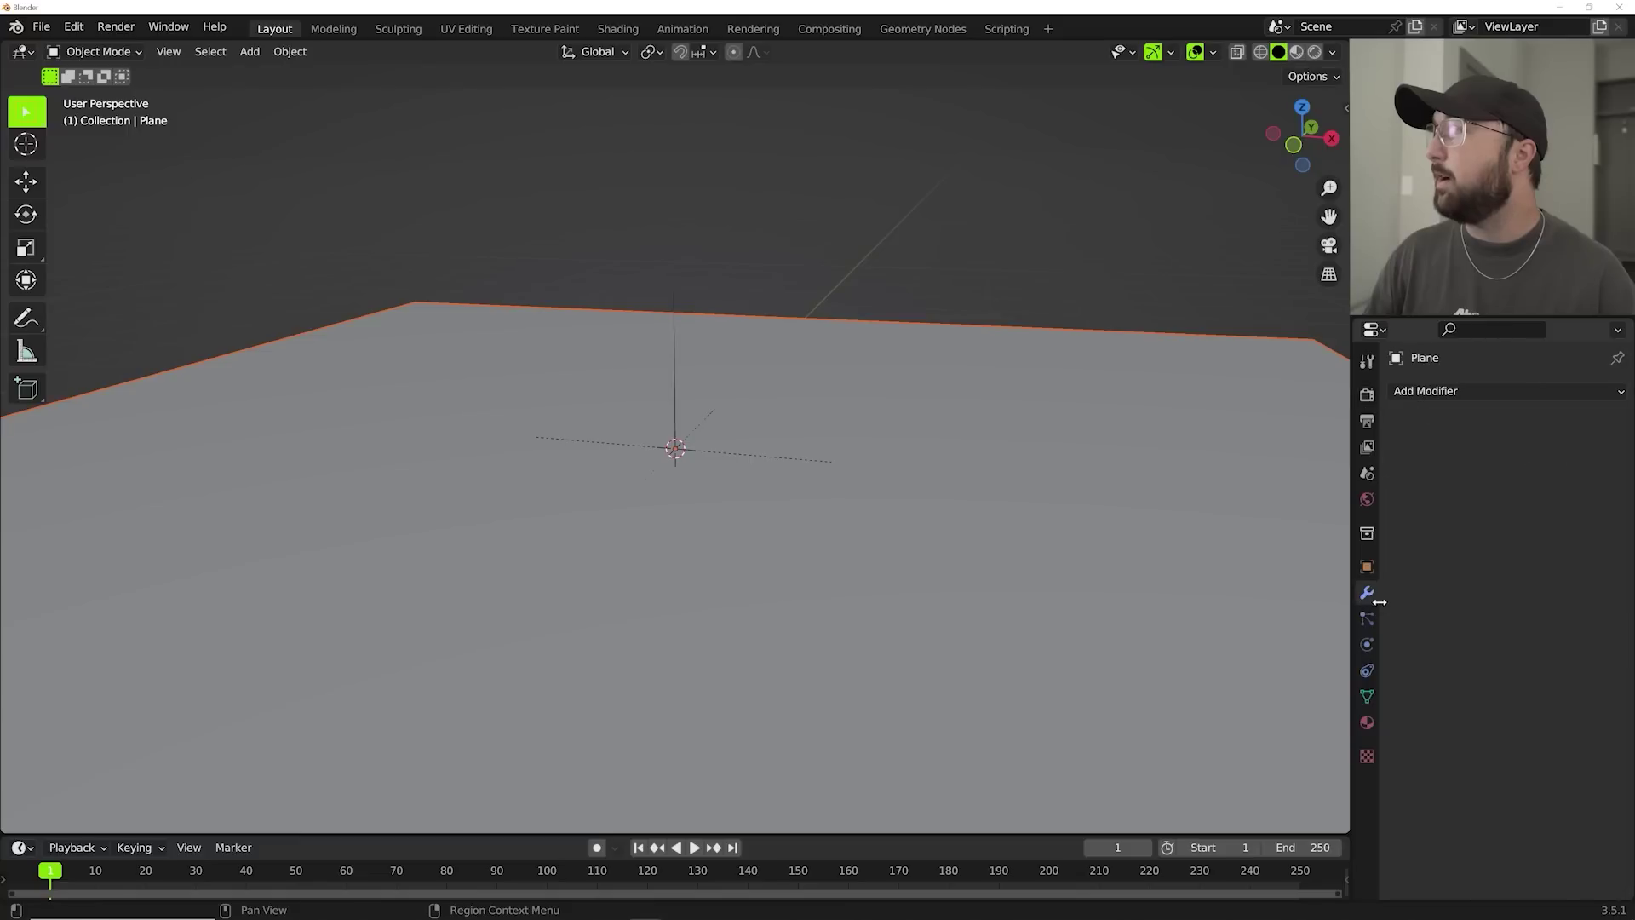
pyautogui.click(1428, 397)
pyautogui.click(1237, 444)
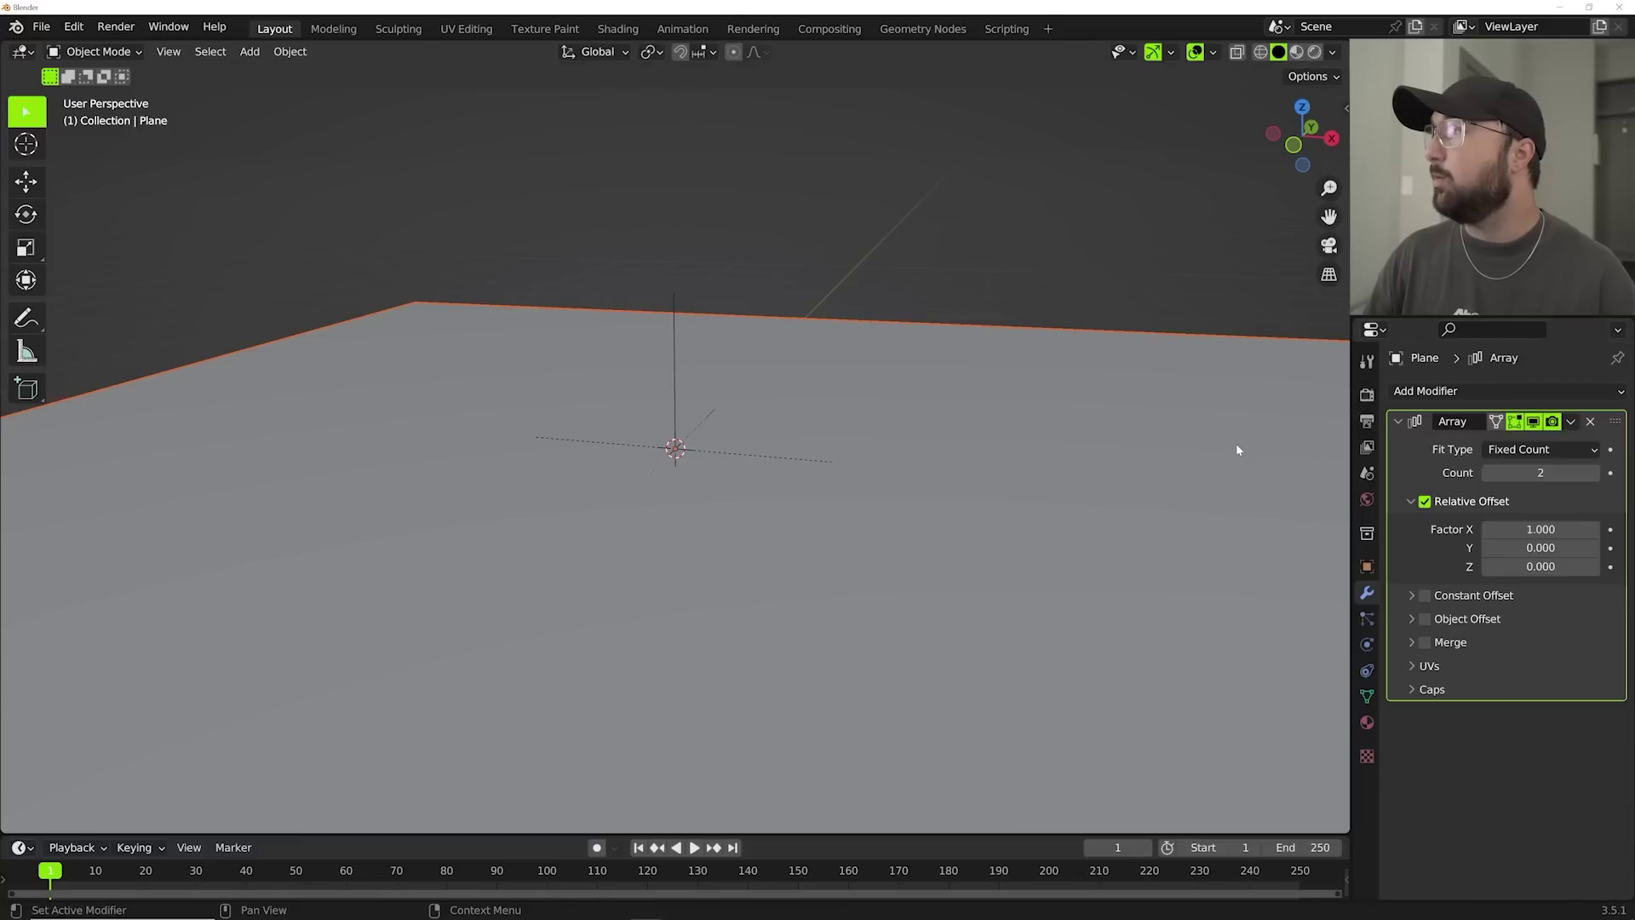
pyautogui.click(1314, 52)
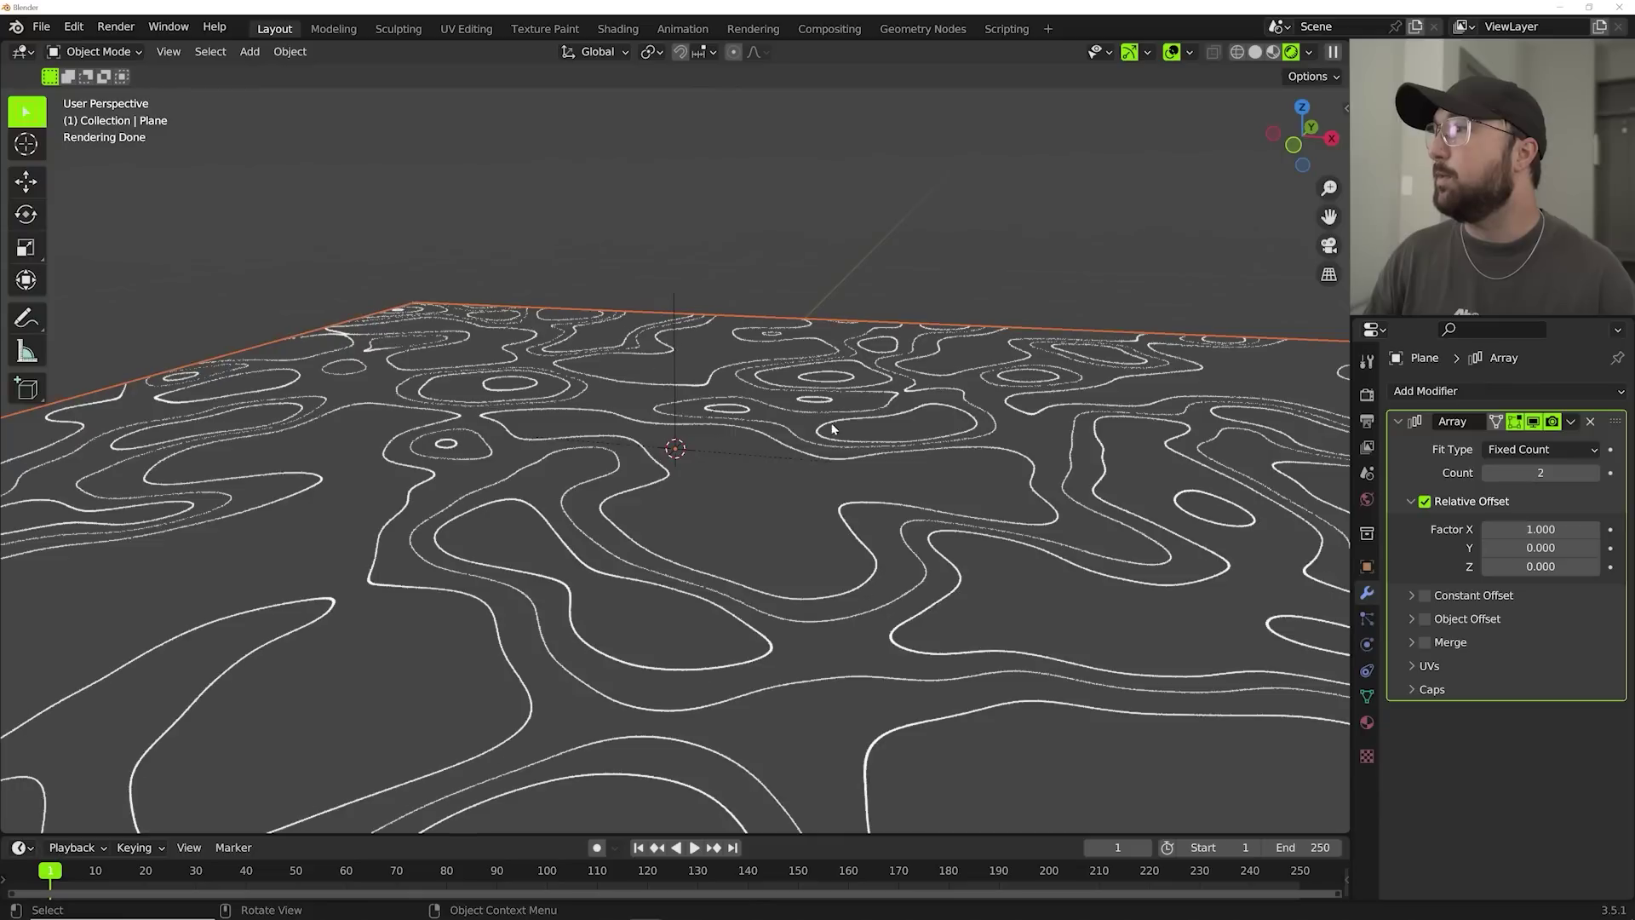
pyautogui.moveTo(836, 426)
pyautogui.mouseDown(button='middle')
pyautogui.moveTo(833, 477)
pyautogui.moveTo(884, 469)
pyautogui.mouseUp(button='middle')
pyautogui.keyDown('shift'); pyautogui.moveTo(884, 468); pyautogui.dragTo(850, 403, button='middle'); pyautogui.keyUp('shift')
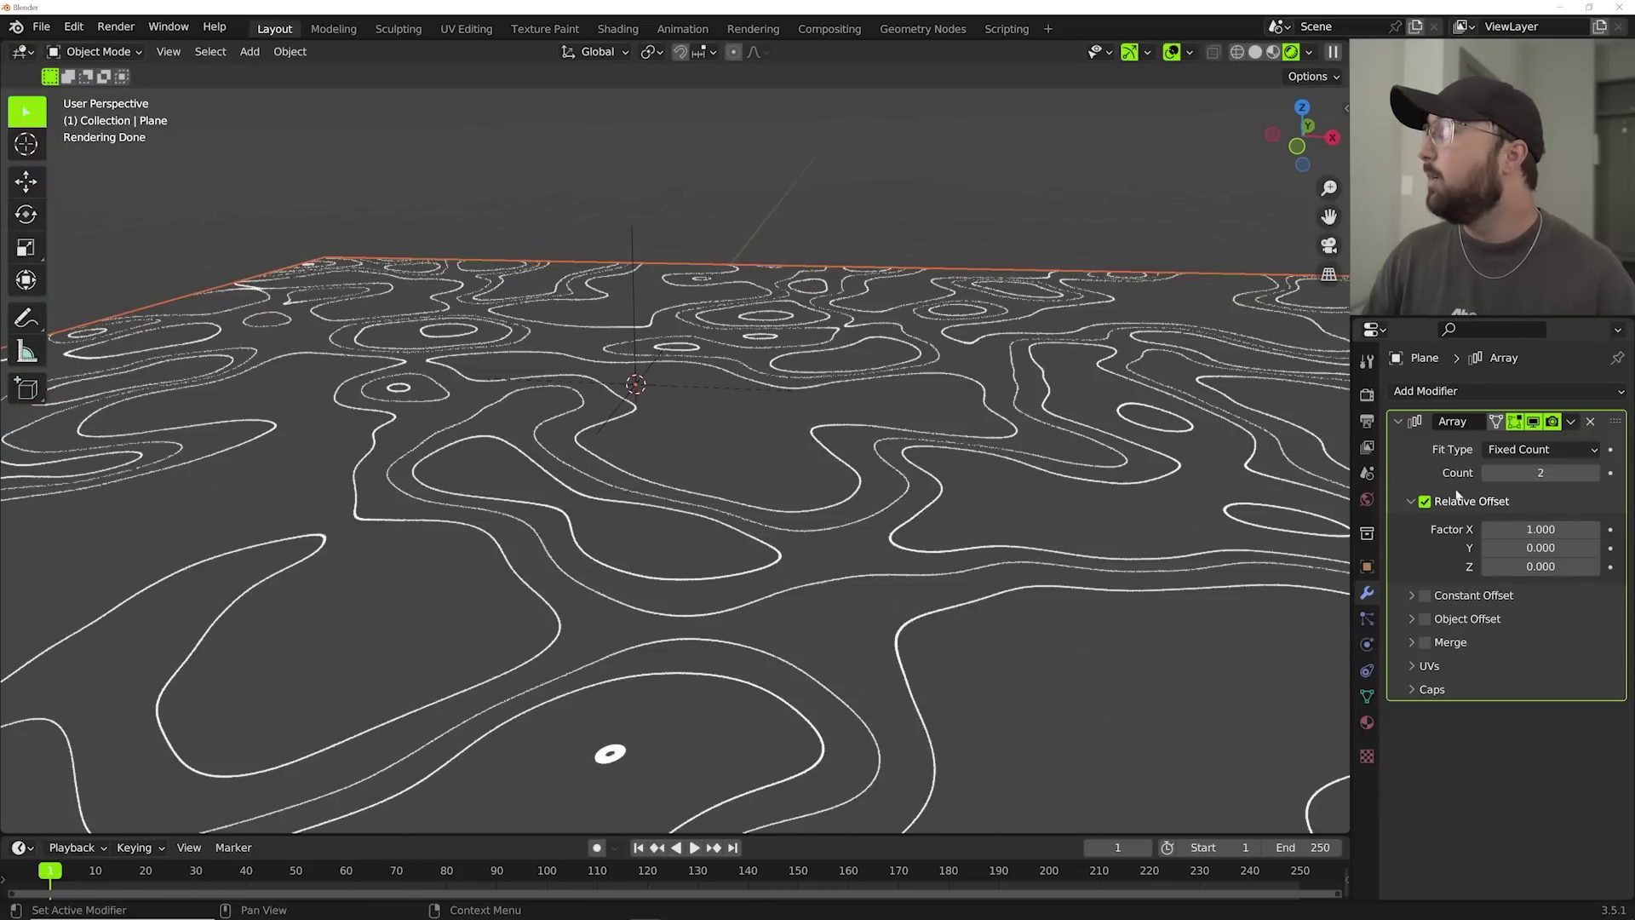
# Switch the array from Relative to Object Offset using the Empty, with Count 5.
pyautogui.click(1426, 502)
pyautogui.click(1411, 501)
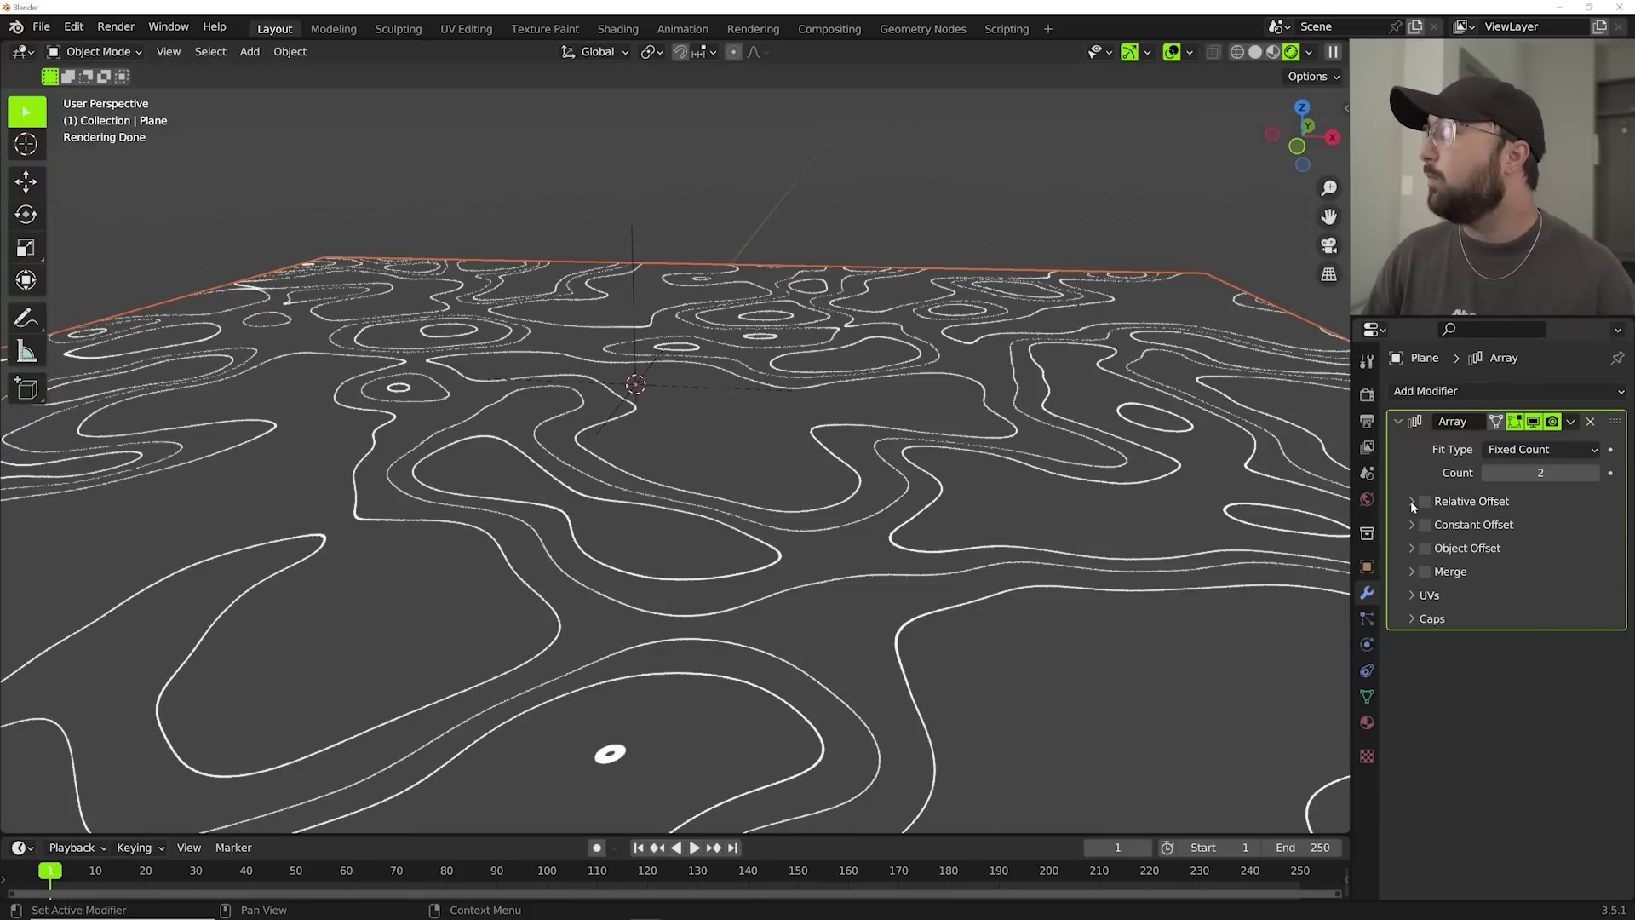
pyautogui.click(1425, 548)
pyautogui.click(1411, 549)
pyautogui.click(1533, 577)
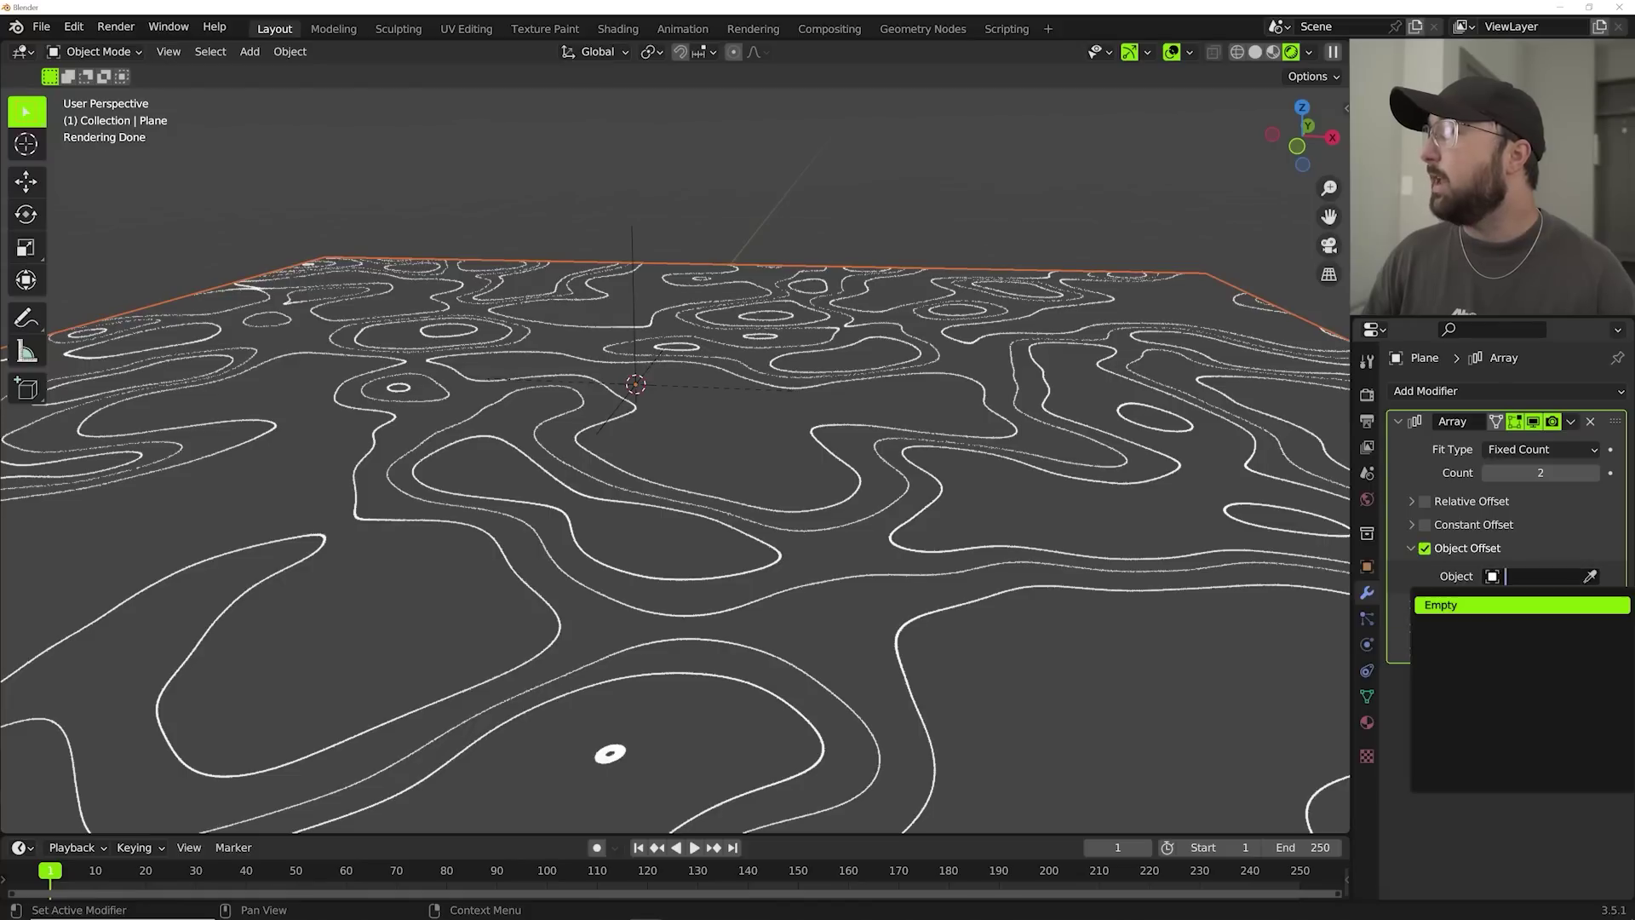
pyautogui.click(1448, 605)
pyautogui.click(1594, 473)
pyautogui.click(1594, 473)
pyautogui.click(1594, 473)
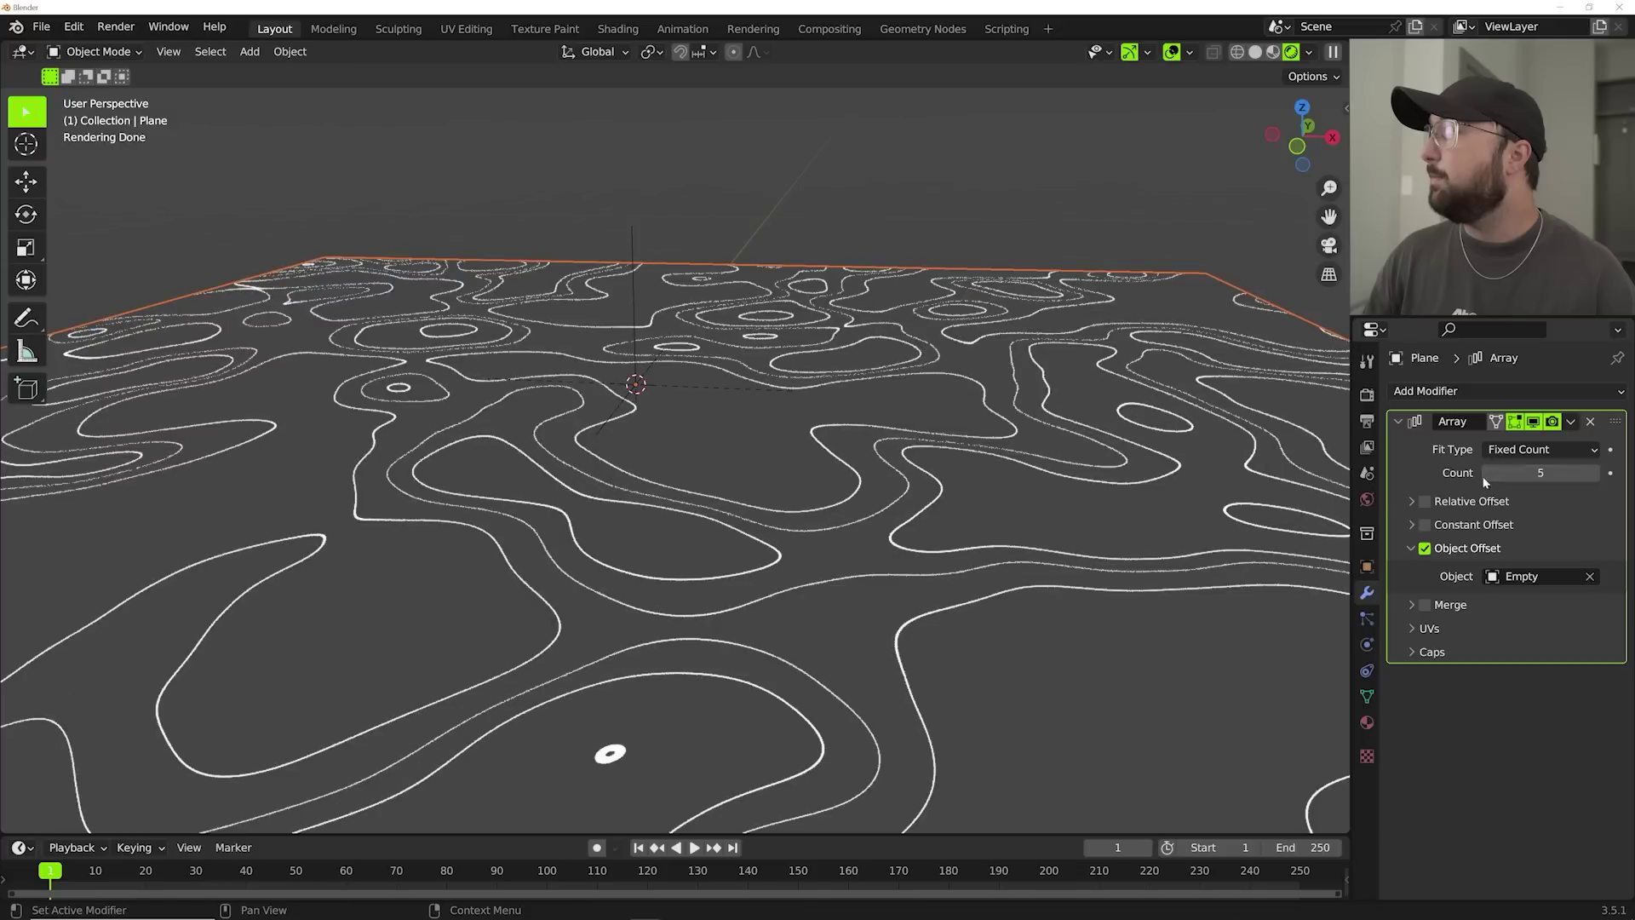
pyautogui.click(633, 293)
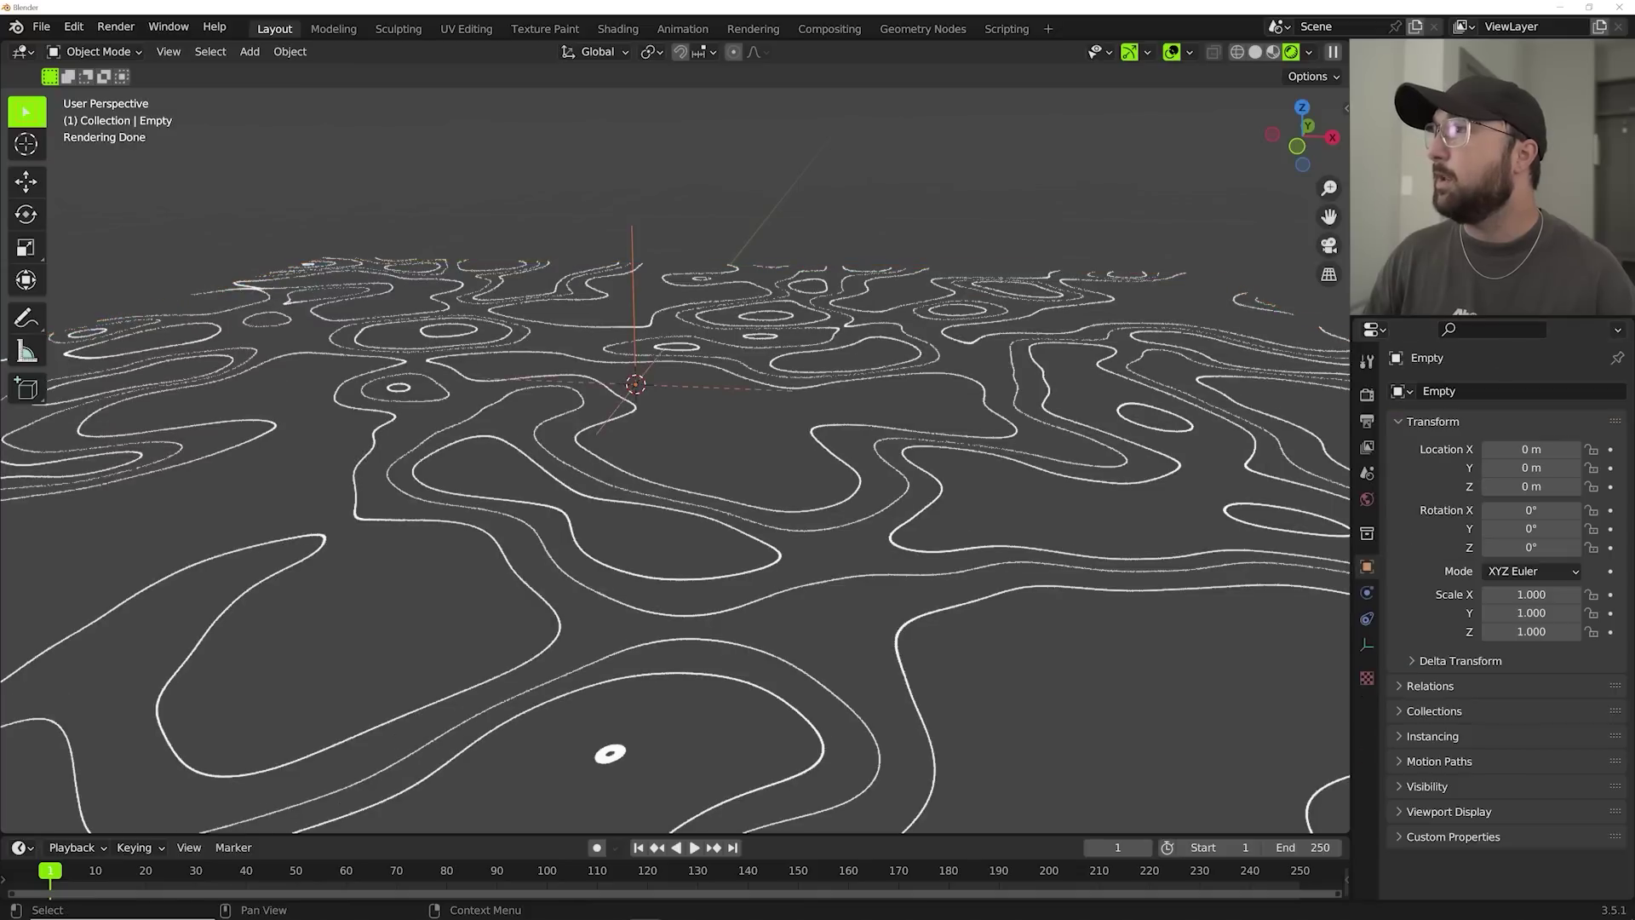
# Move the Empty up along Z to 0.011034 m to stack the contour copies.
pyautogui.click(35, 190)
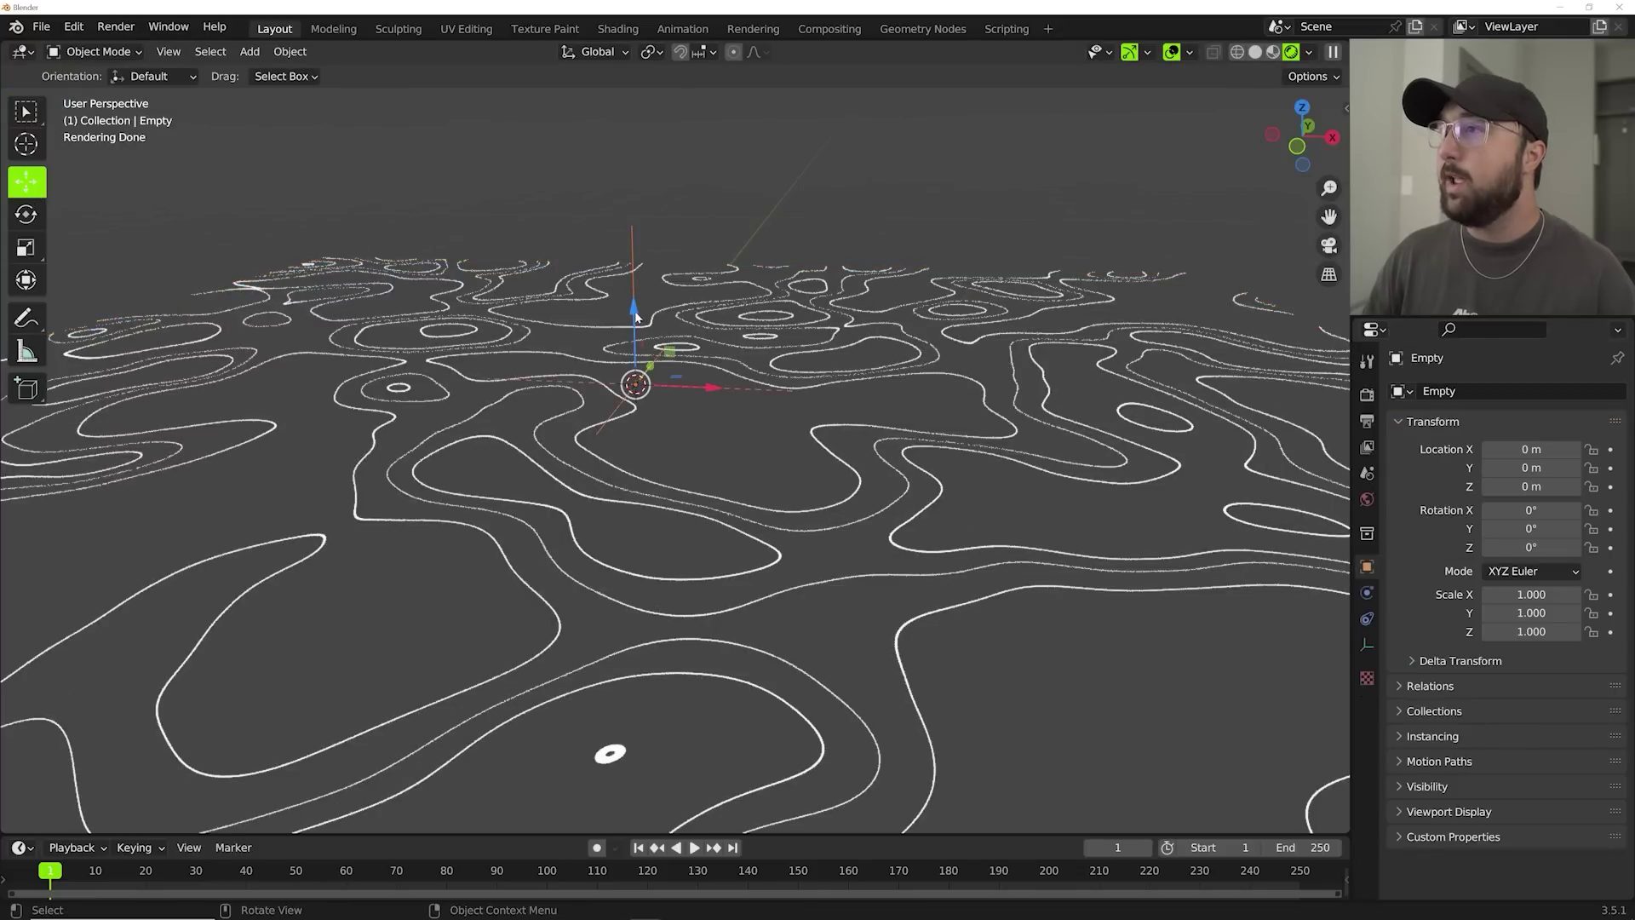
pyautogui.moveTo(636, 317); pyautogui.dragTo(637, 306)
pyautogui.moveTo(594, 543); pyautogui.dragTo(604, 538, button='middle')
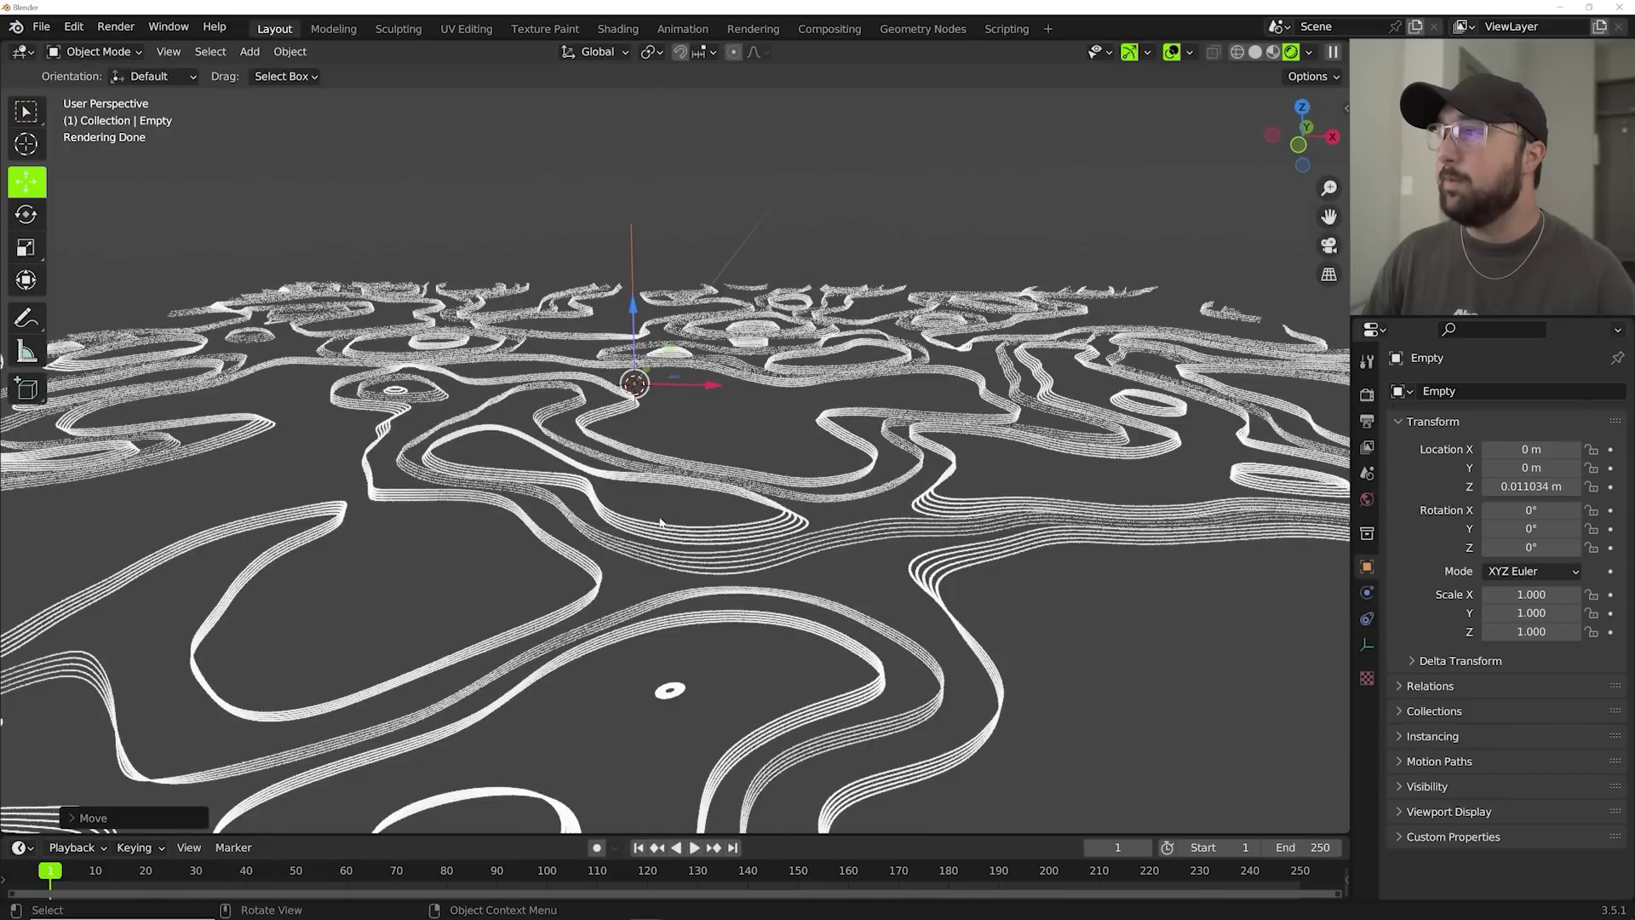
pyautogui.hotkey('shift', 'a')
pyautogui.moveTo(823, 601); pyautogui.dragTo(406, 522, button='middle')
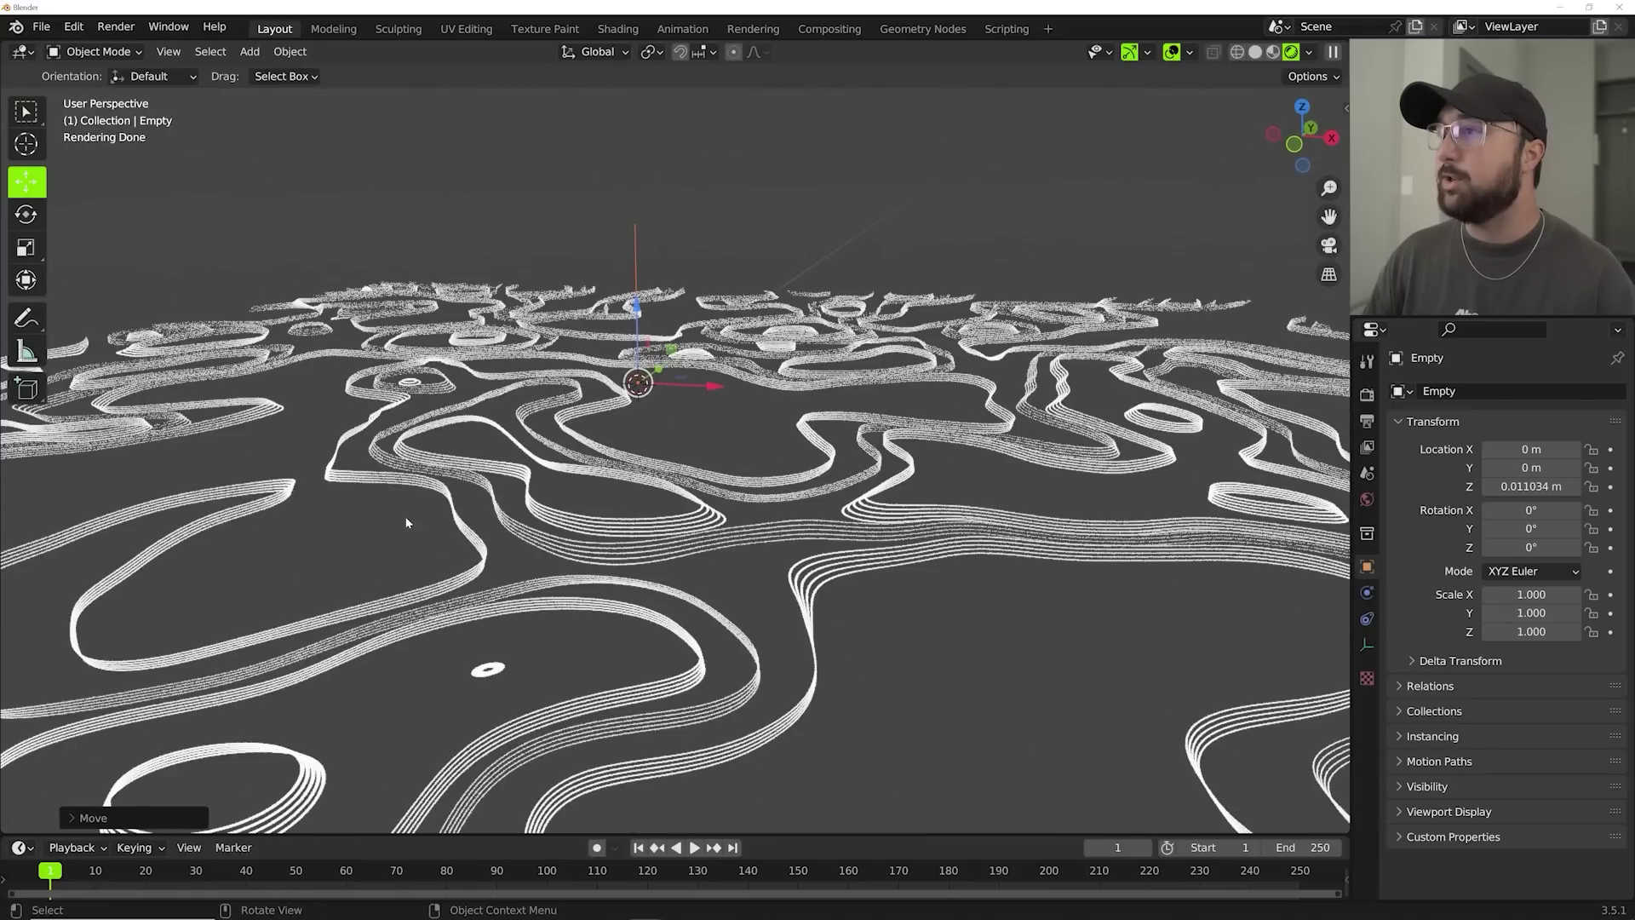
pyautogui.click(1367, 501)
# Make the world background colour black and add a new plane mesh.
pyautogui.click(1503, 508)
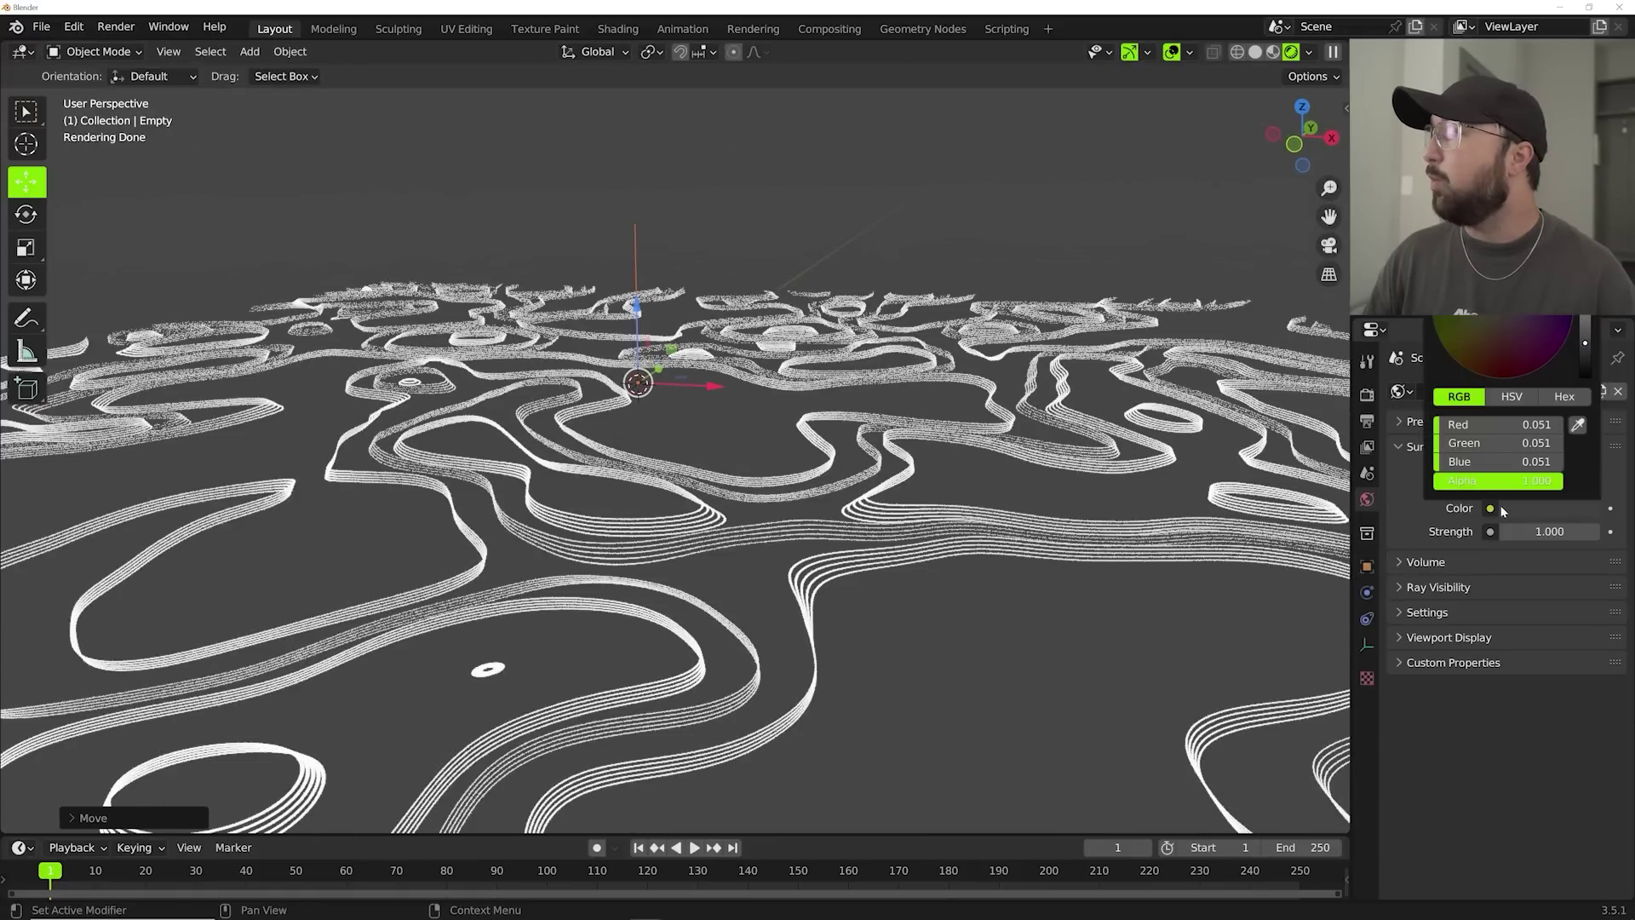
pyautogui.moveTo(1584, 366); pyautogui.dragTo(1586, 379)
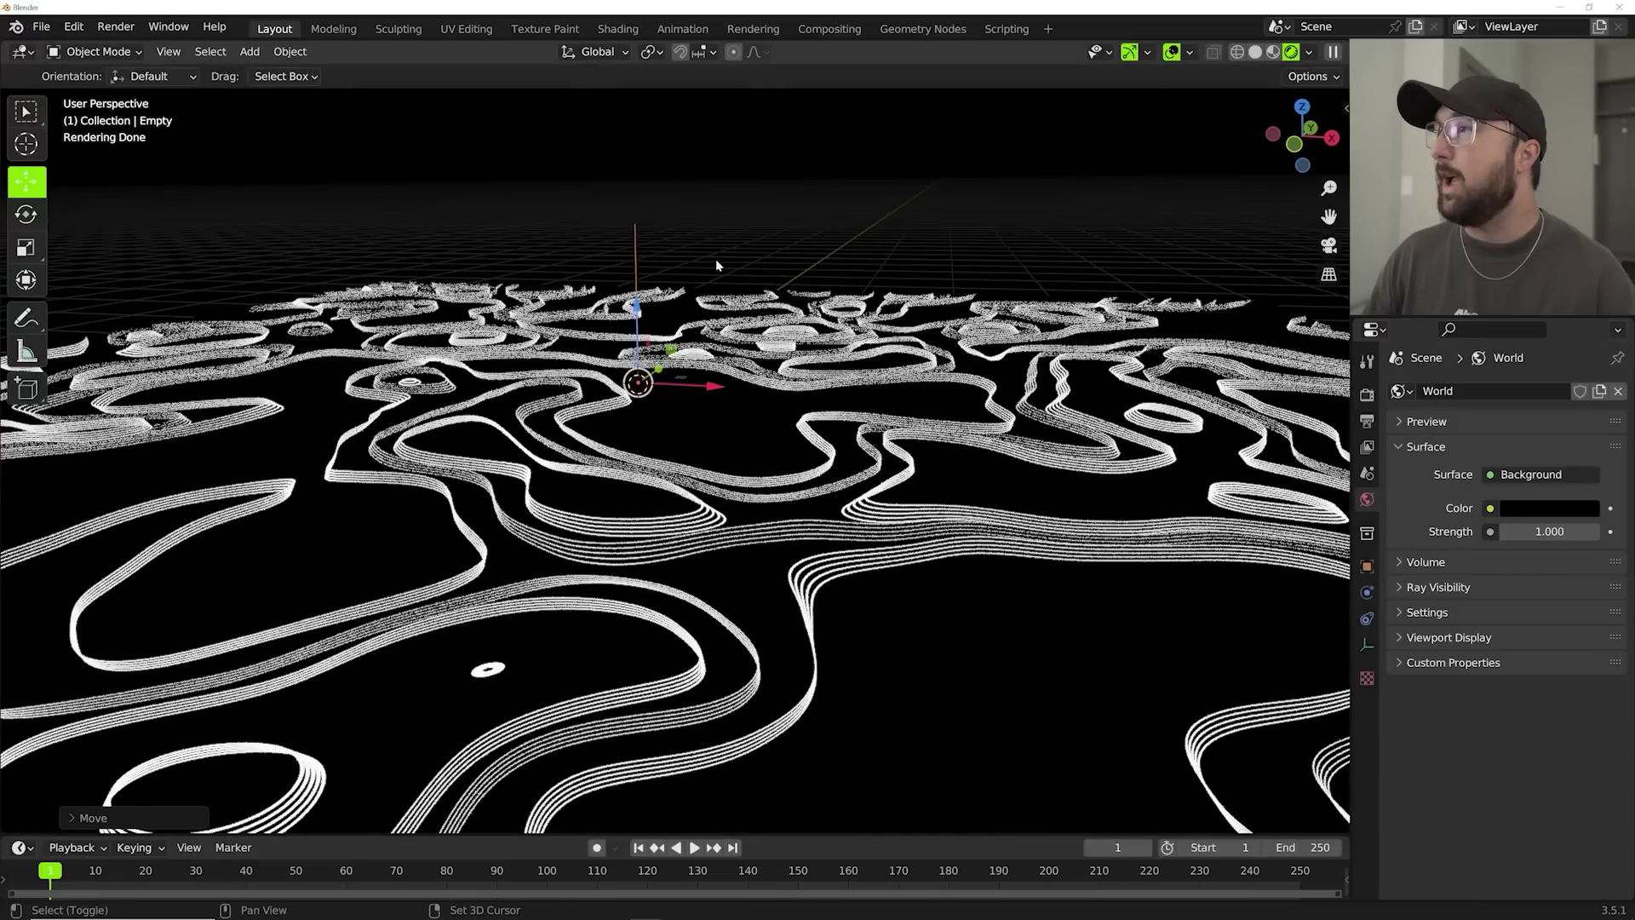
pyautogui.hotkey('shift', 'a')
pyautogui.moveTo(693, 76)
pyautogui.click(800, 75)
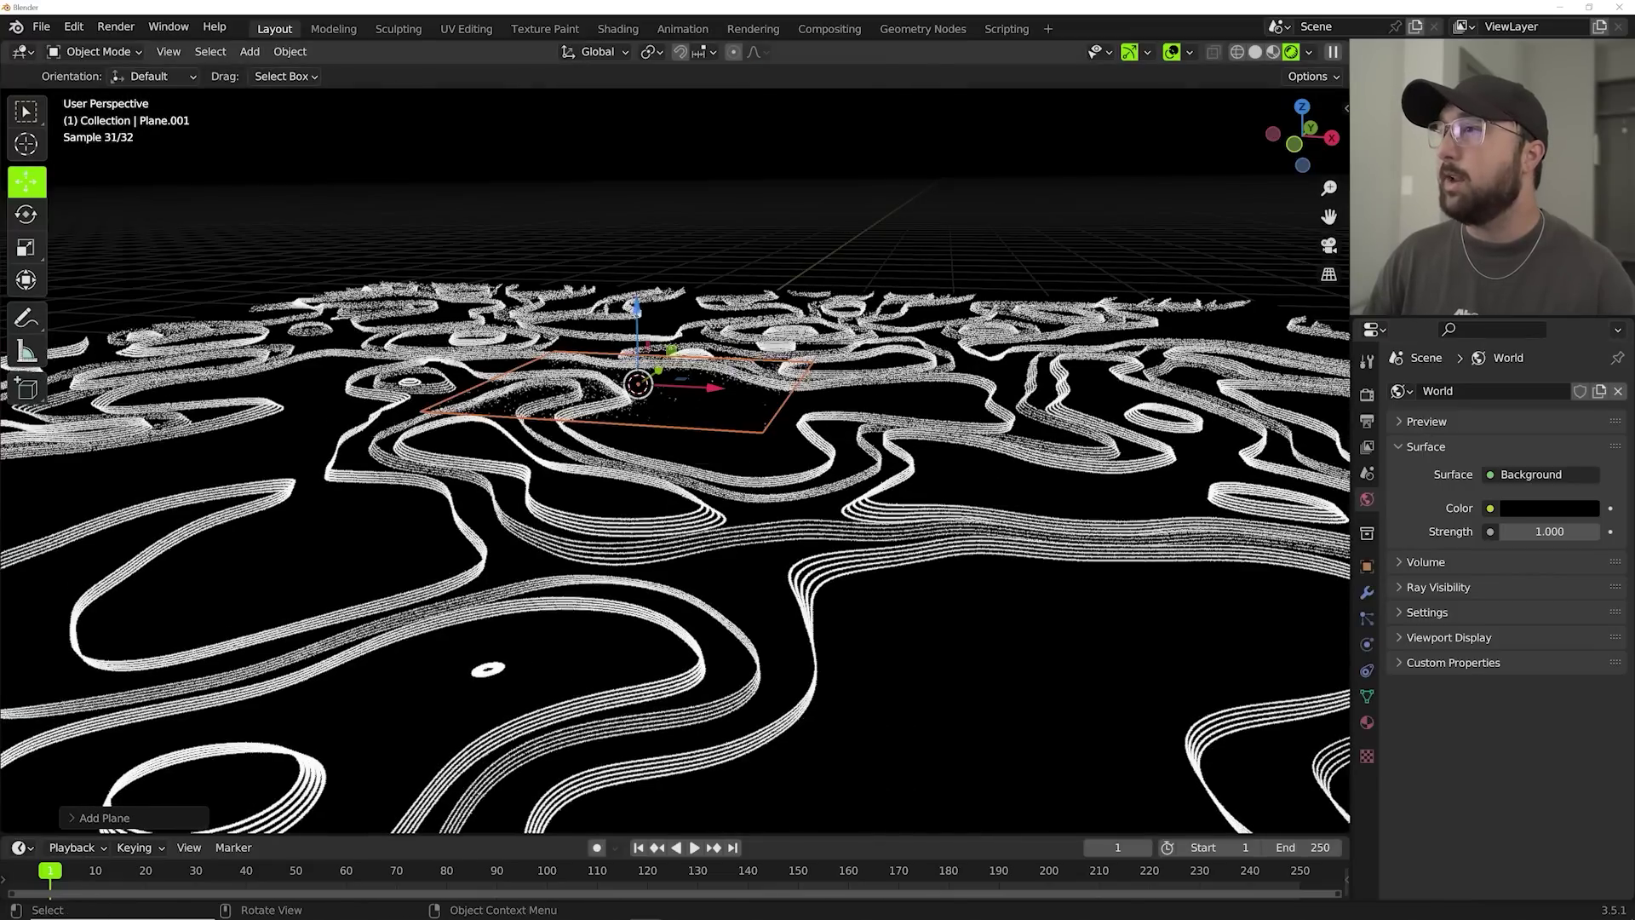
# Scale Plane.001 up and lower it slightly on Z beneath the contour ribbons.
pyautogui.press('s')
pyautogui.click(639, 550)
pyautogui.moveTo(639, 549); pyautogui.dragTo(661, 474, button='middle')
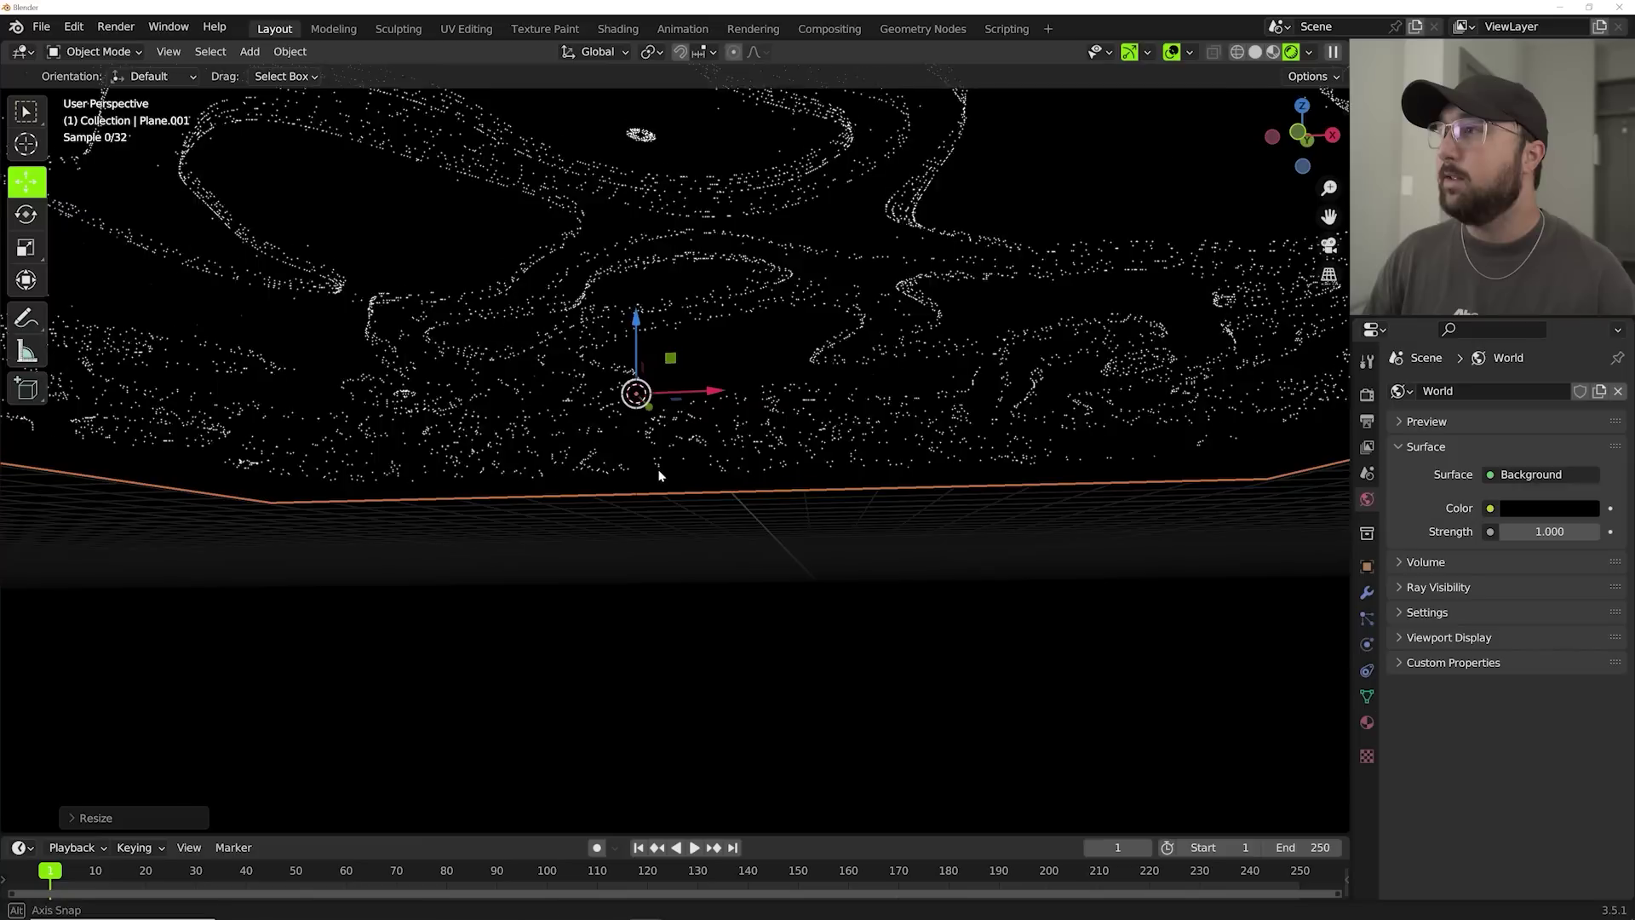
pyautogui.moveTo(637, 320); pyautogui.dragTo(639, 328)
pyautogui.moveTo(716, 289); pyautogui.dragTo(723, 337, button='middle')
pyautogui.moveTo(628, 323); pyautogui.dragTo(643, 325)
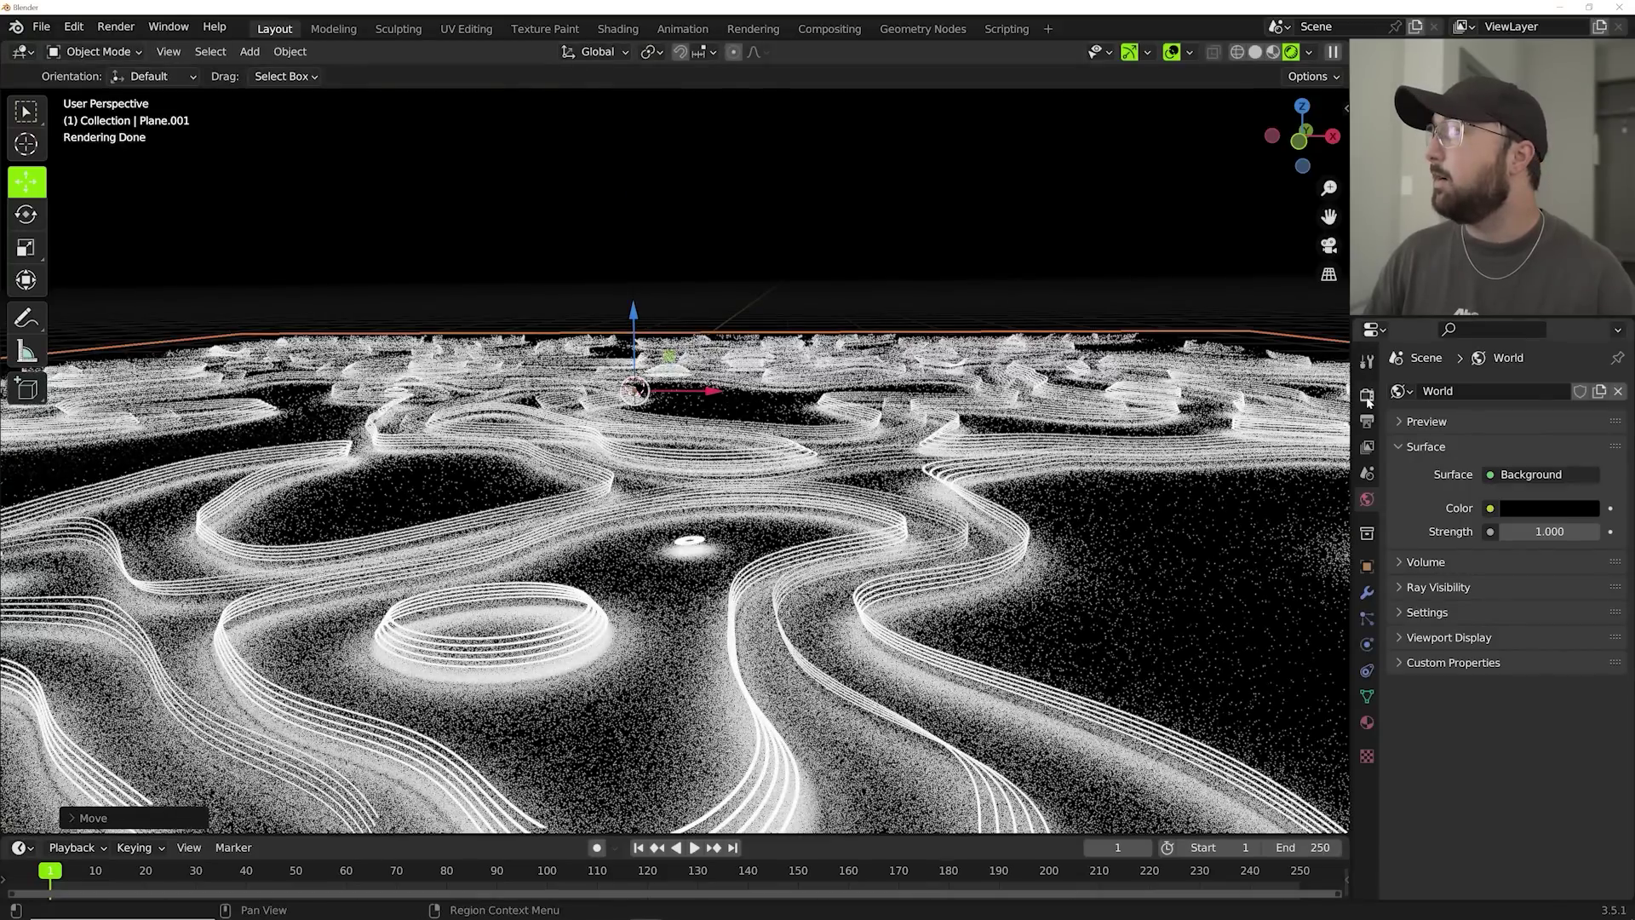
pyautogui.click(1368, 396)
# Set the Light Paths Transparent bounces to 13.
pyautogui.scroll(-5, 1499, 715)
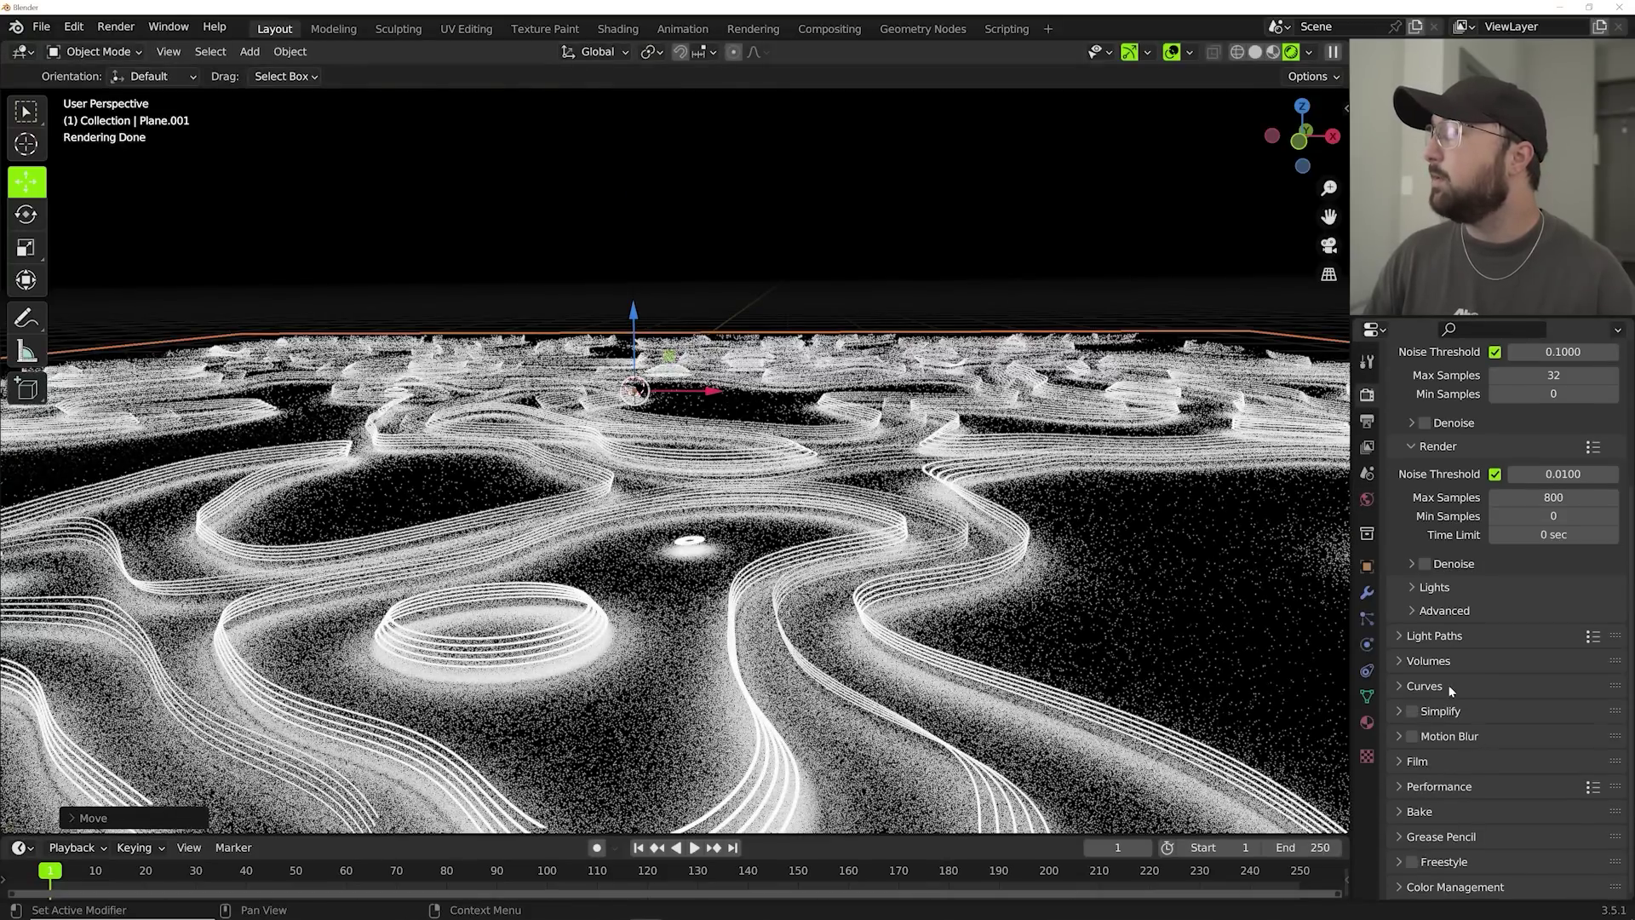
pyautogui.click(1440, 636)
pyautogui.click(1552, 792)
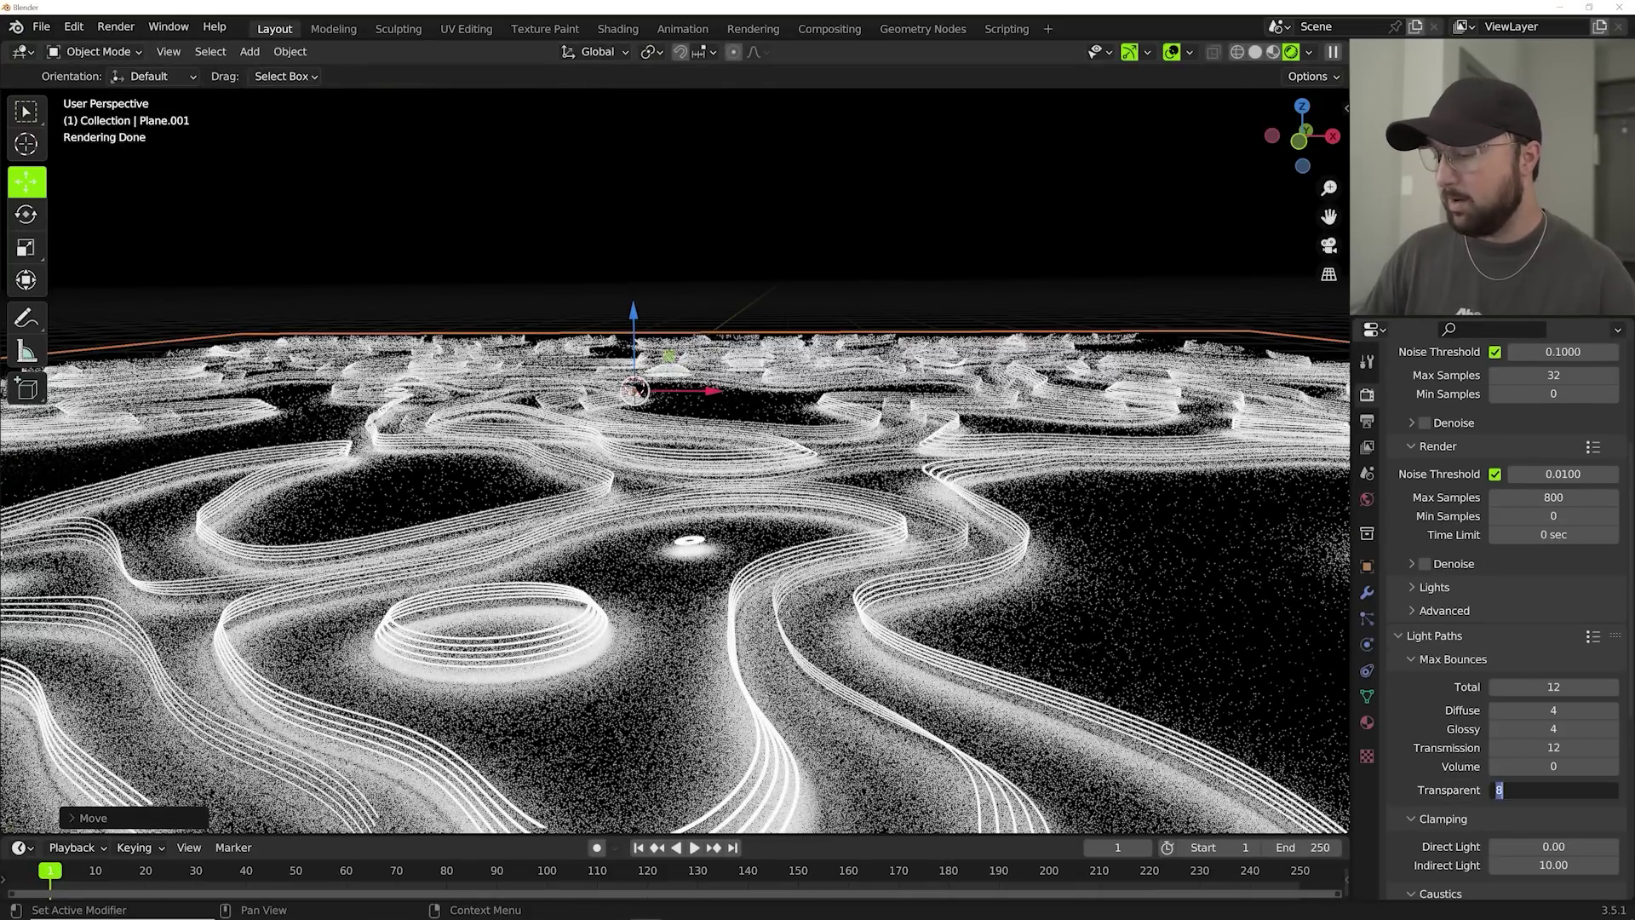
pyautogui.write('13')
pyautogui.press('Return')
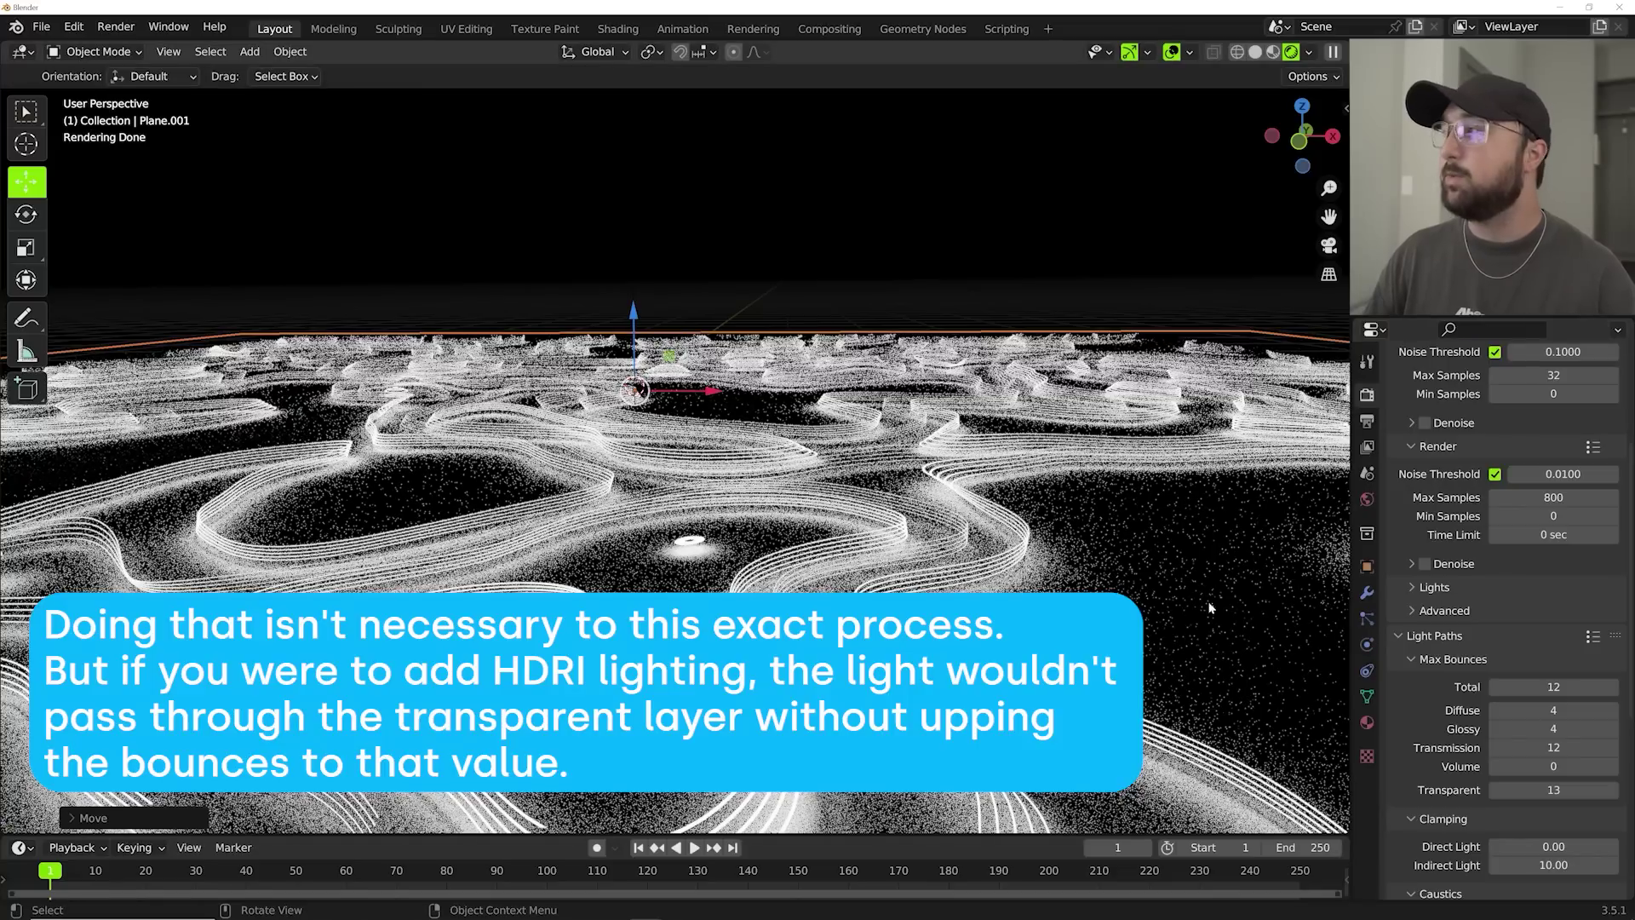
# Give Plane.001 a new material with Metallic 1.0, Roughness 0.105 and black Base Color.
pyautogui.click(1366, 723)
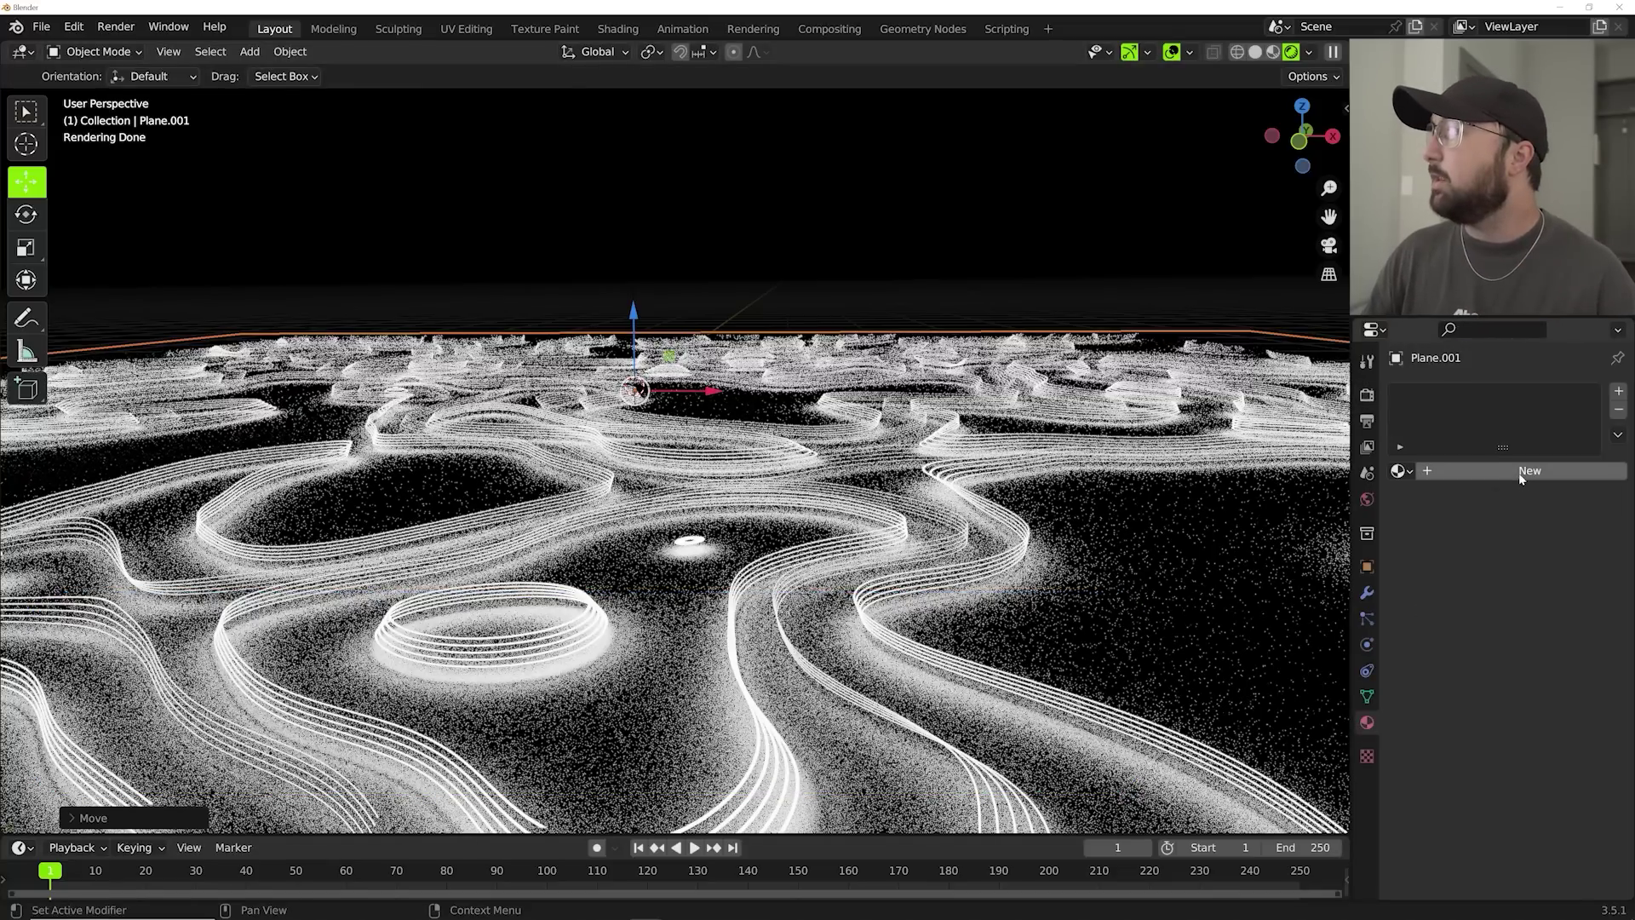
pyautogui.click(1520, 472)
pyautogui.scroll(-3, 1531, 736)
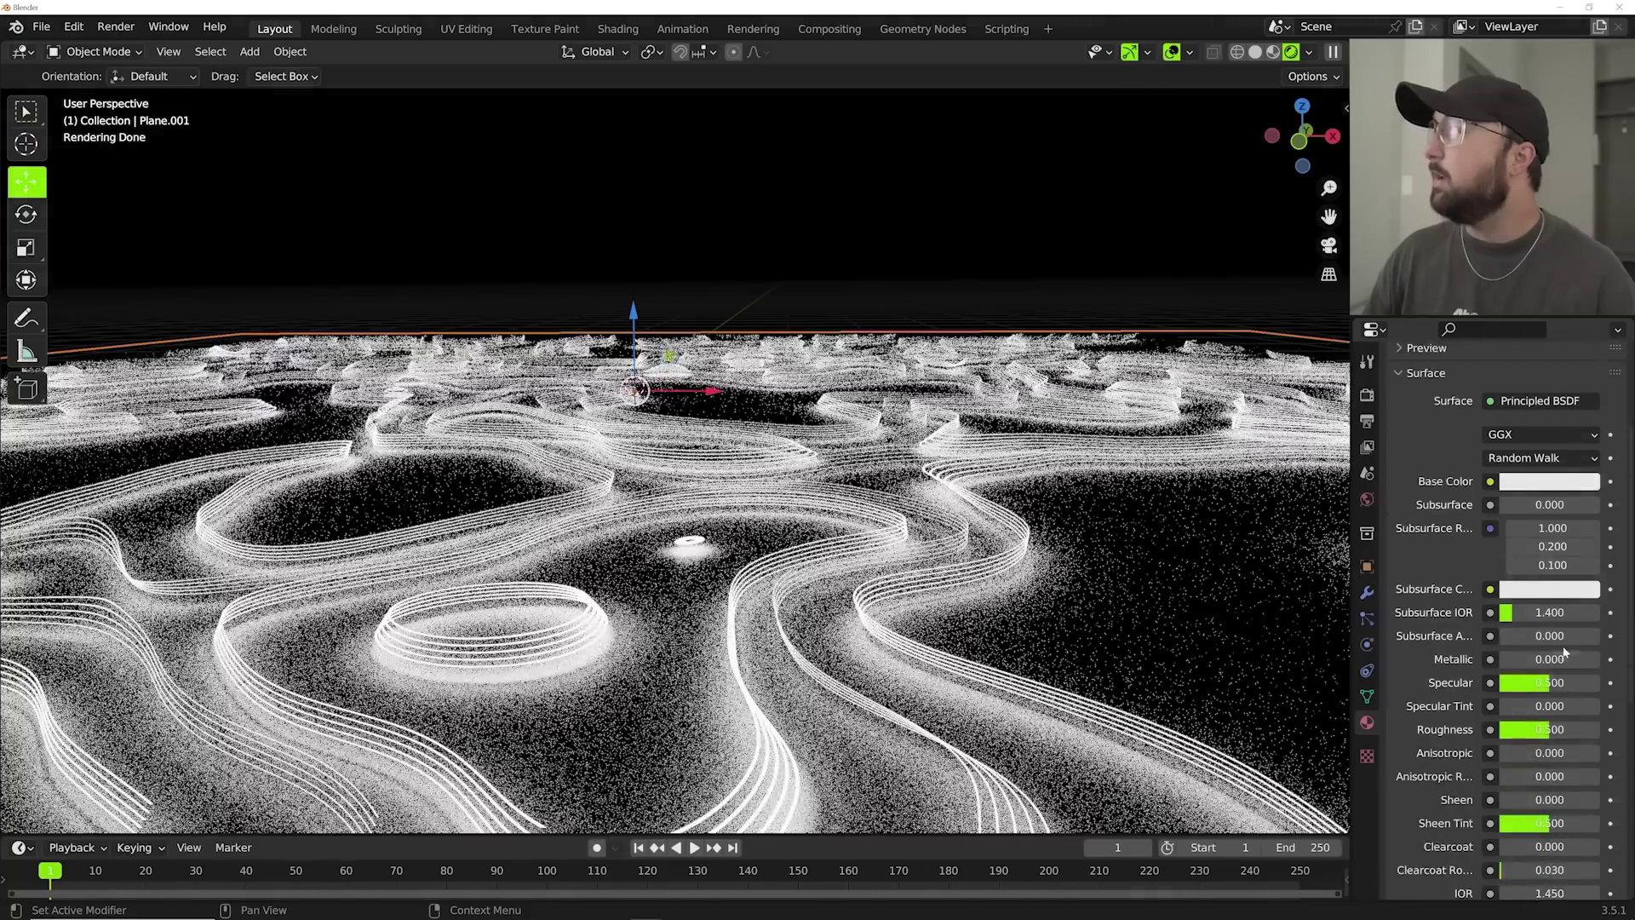
pyautogui.moveTo(1566, 659); pyautogui.dragTo(1605, 660)
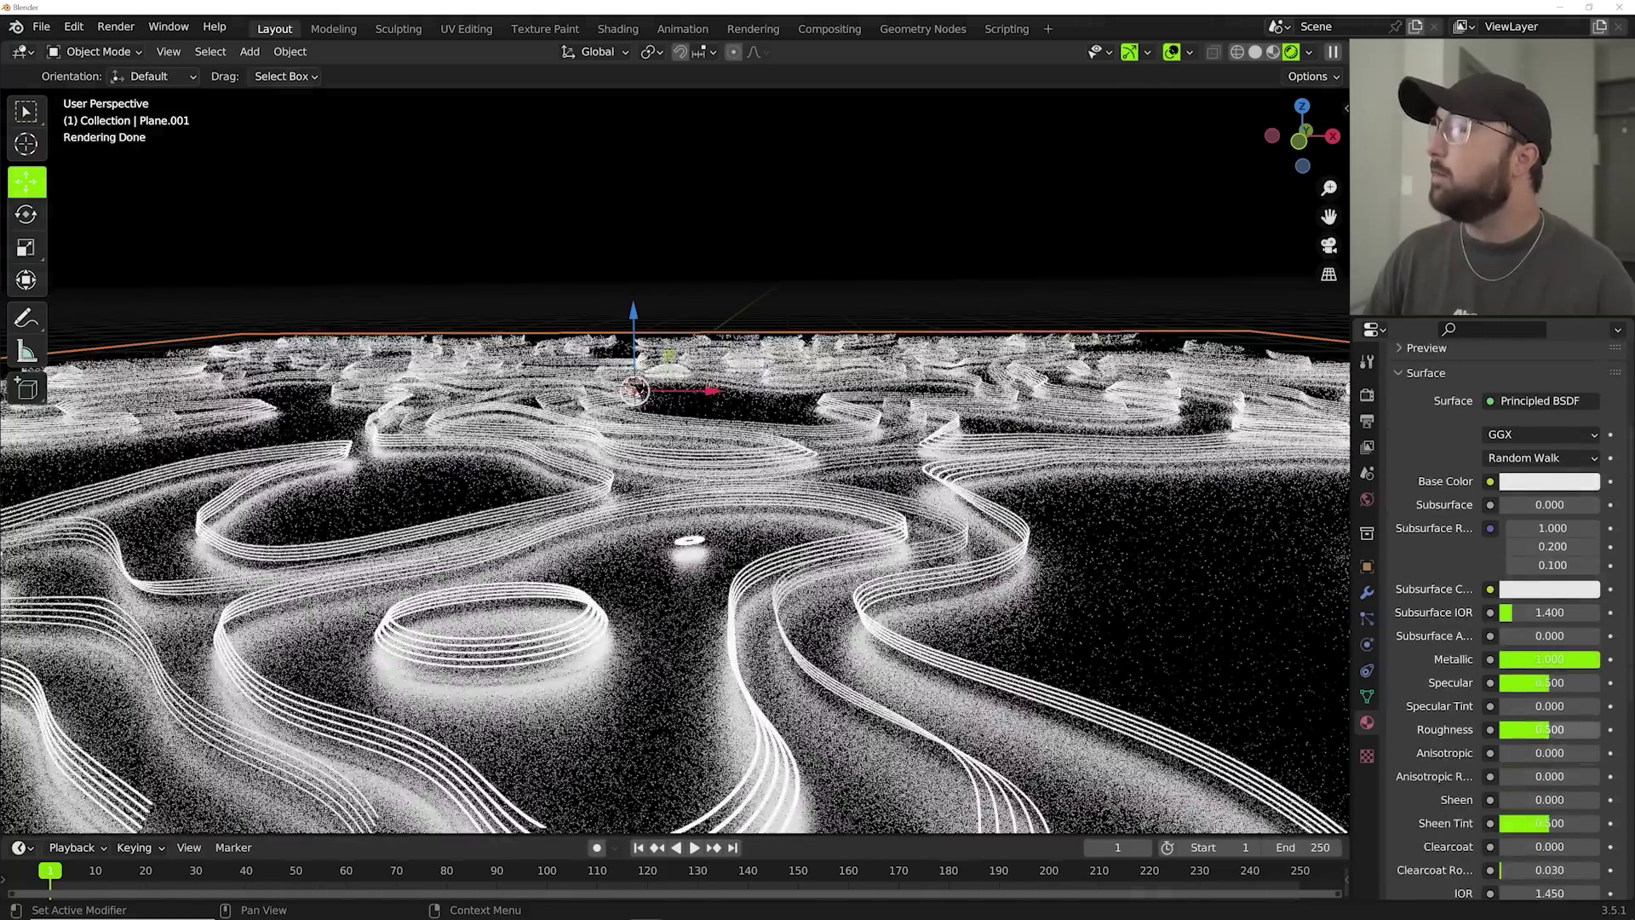
pyautogui.moveTo(1543, 729); pyautogui.dragTo(1510, 730)
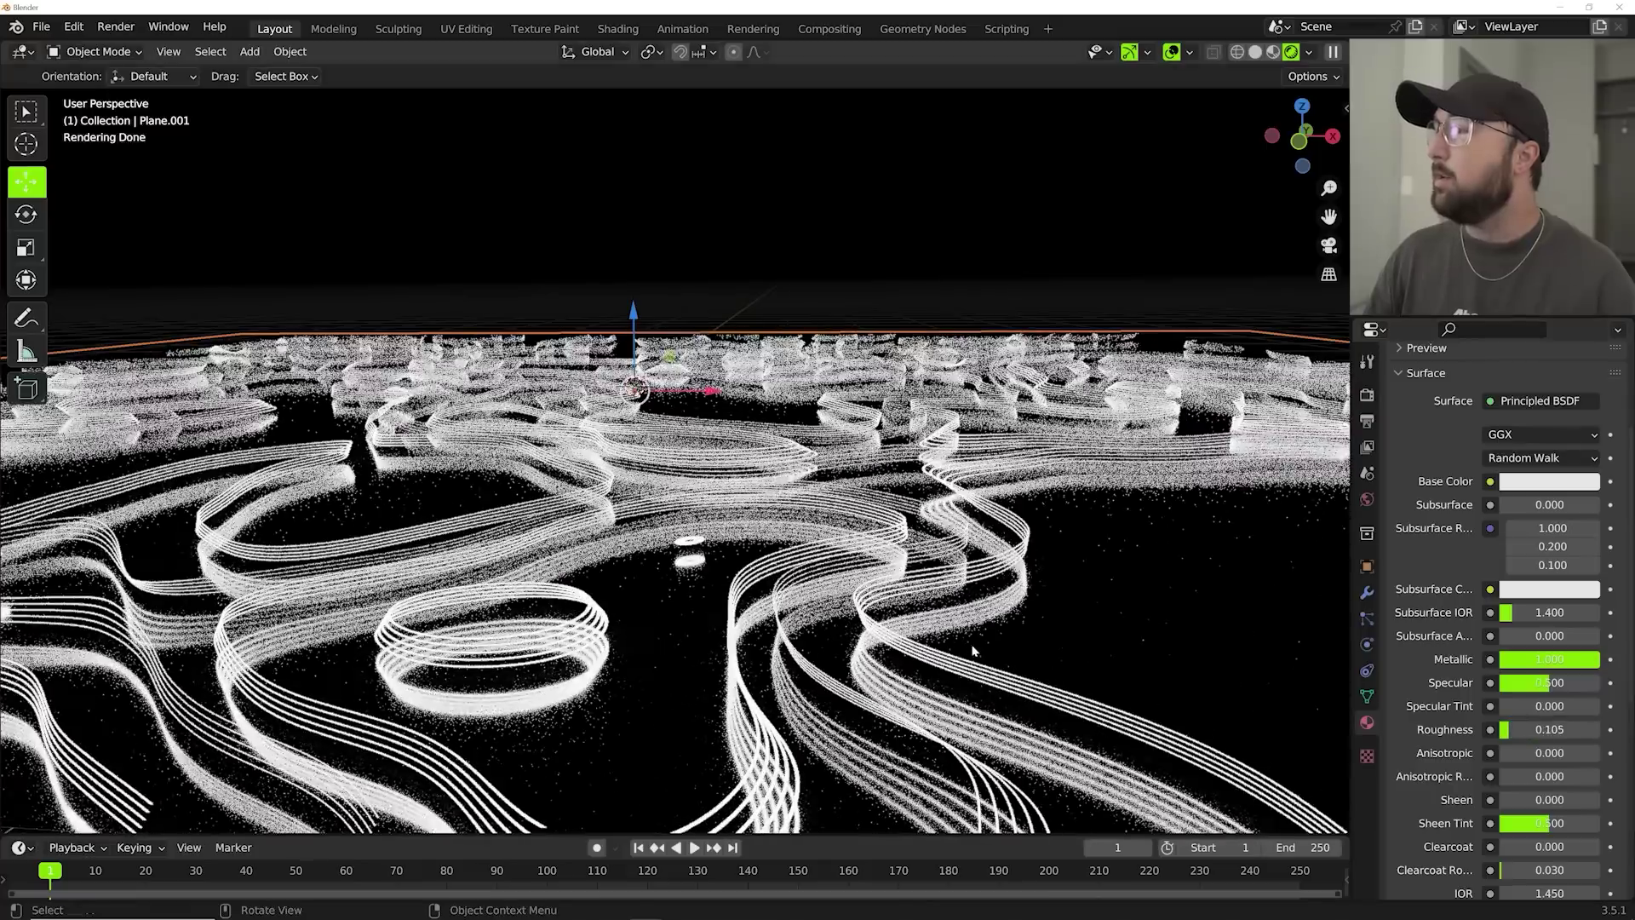
pyautogui.moveTo(972, 652); pyautogui.dragTo(763, 581, button='middle')
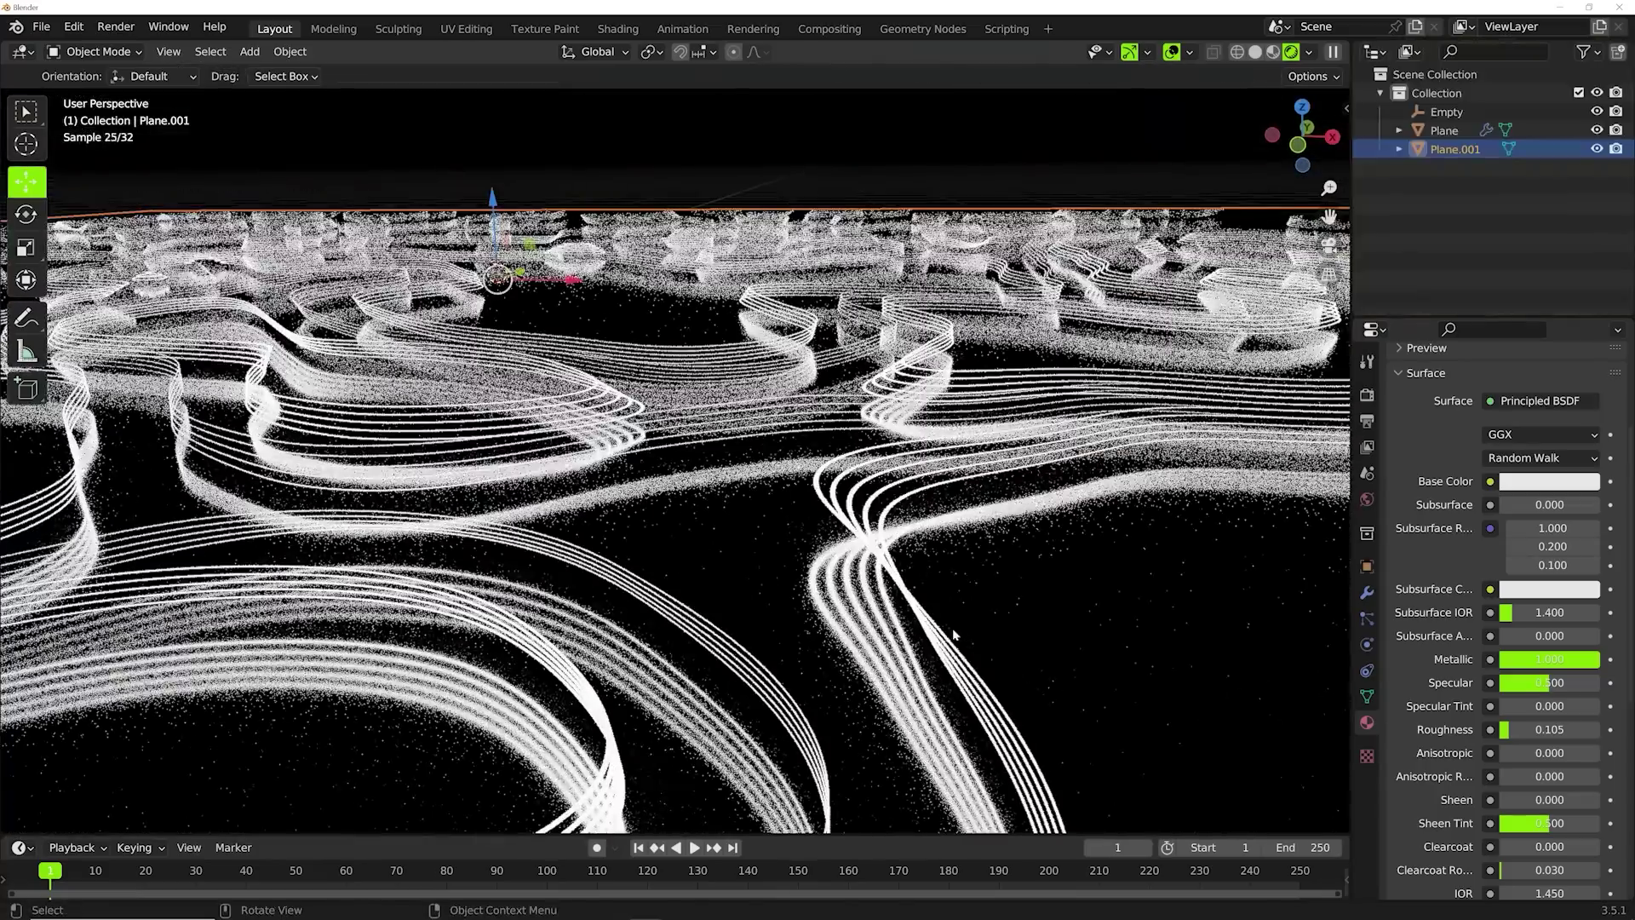
pyautogui.click(1560, 482)
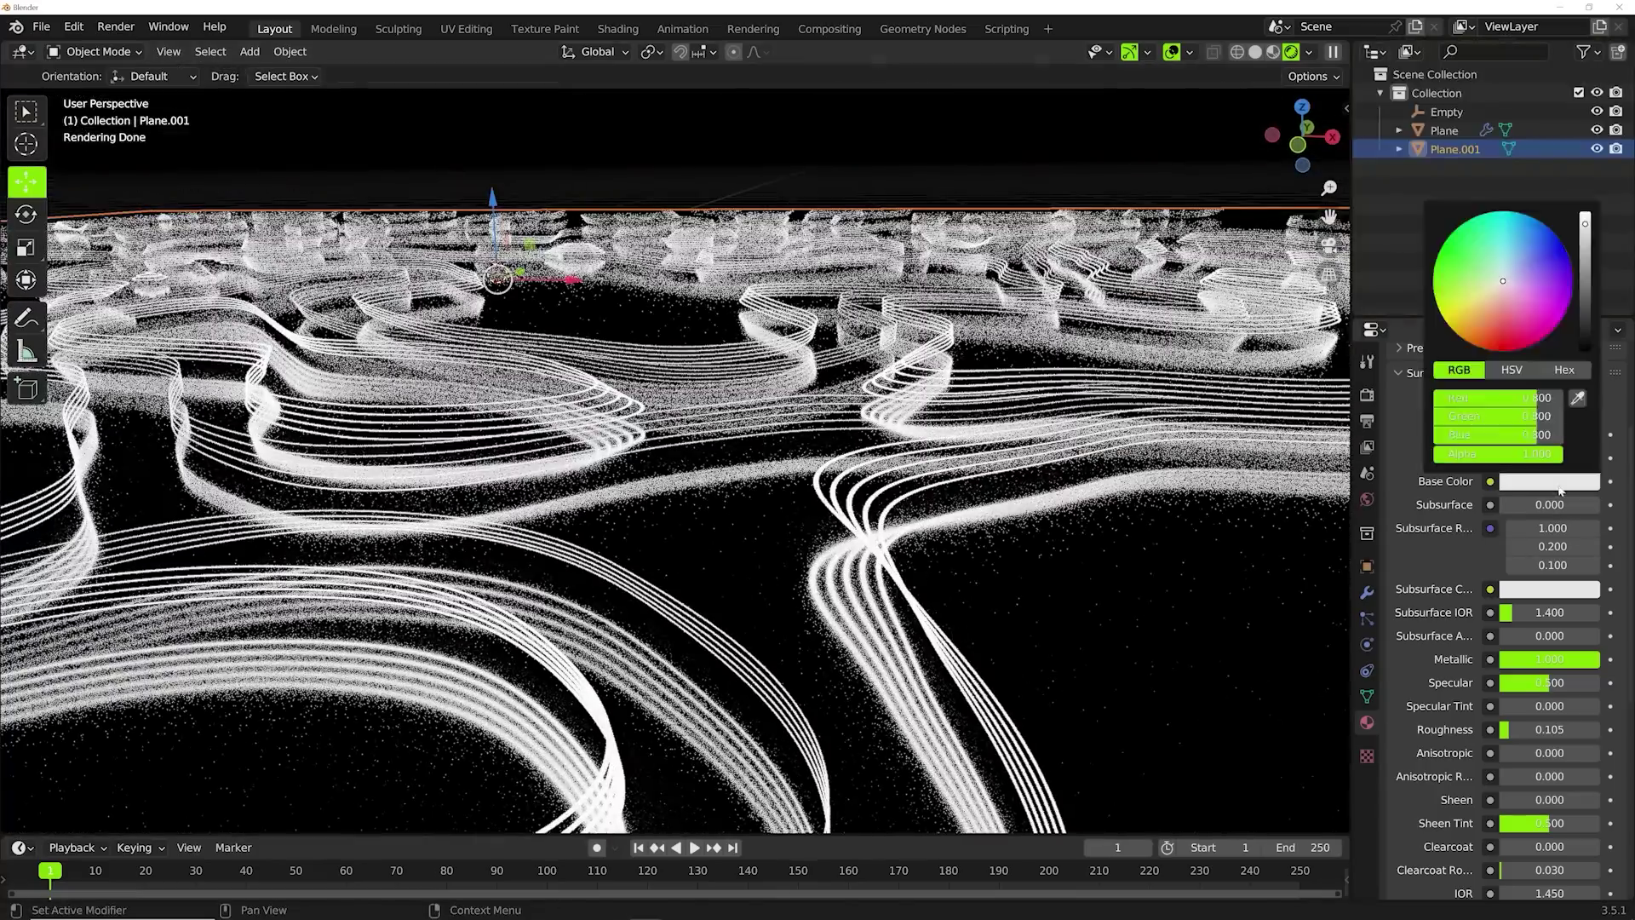
pyautogui.click(1587, 334)
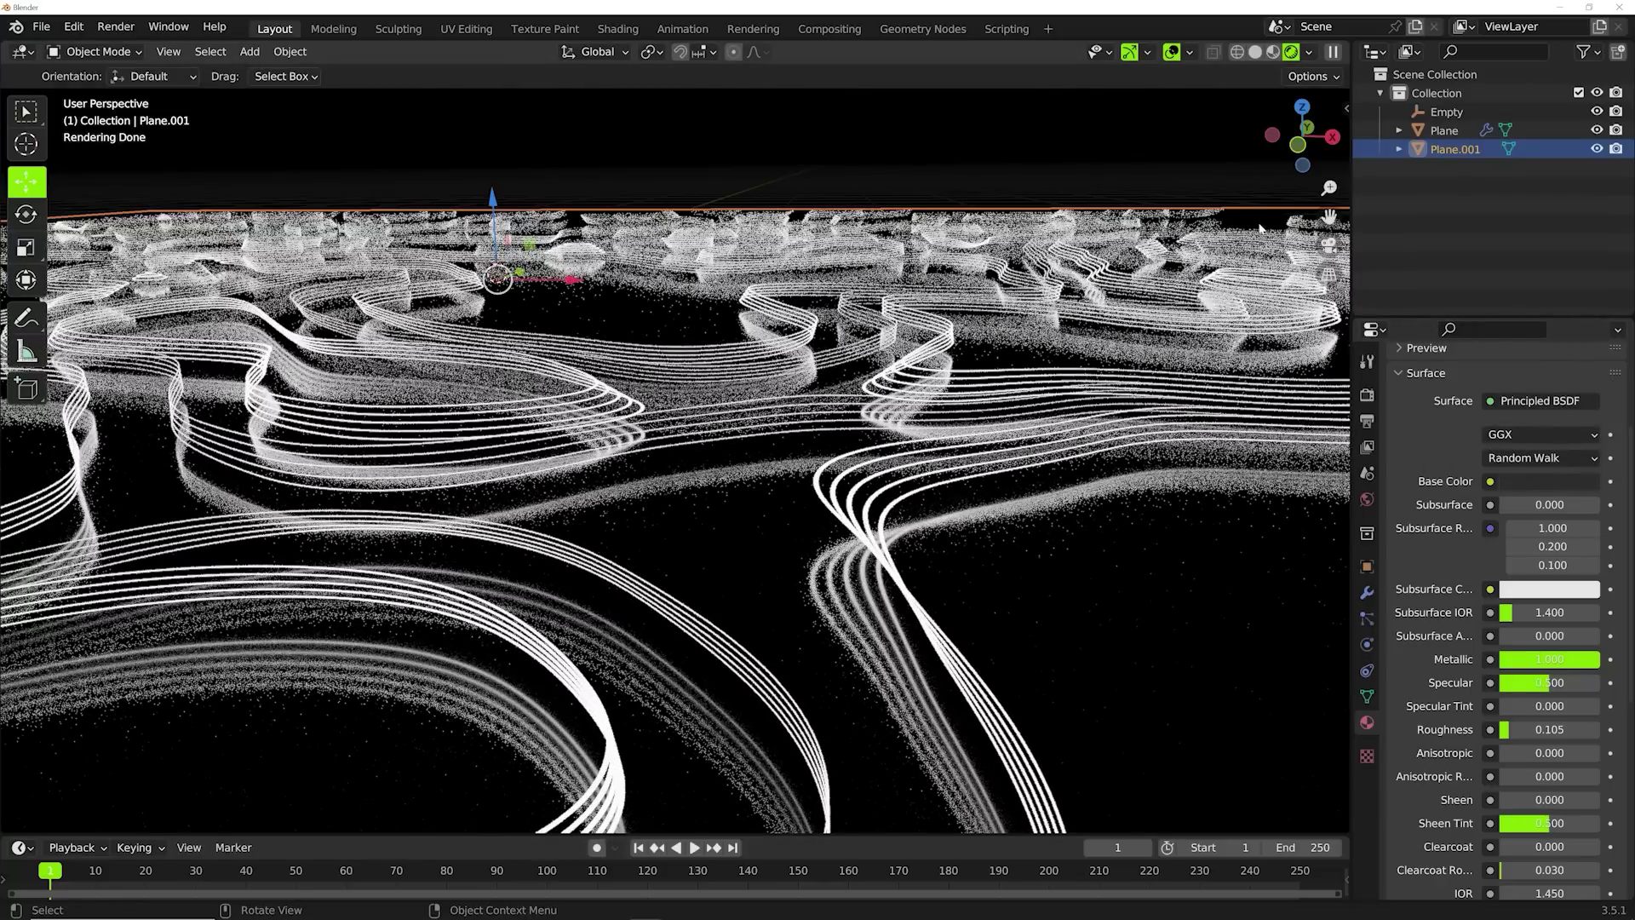
# Apply the Basic Metal material from the Realtime Materials Basics category to Plane.001.
pyautogui.press('n')
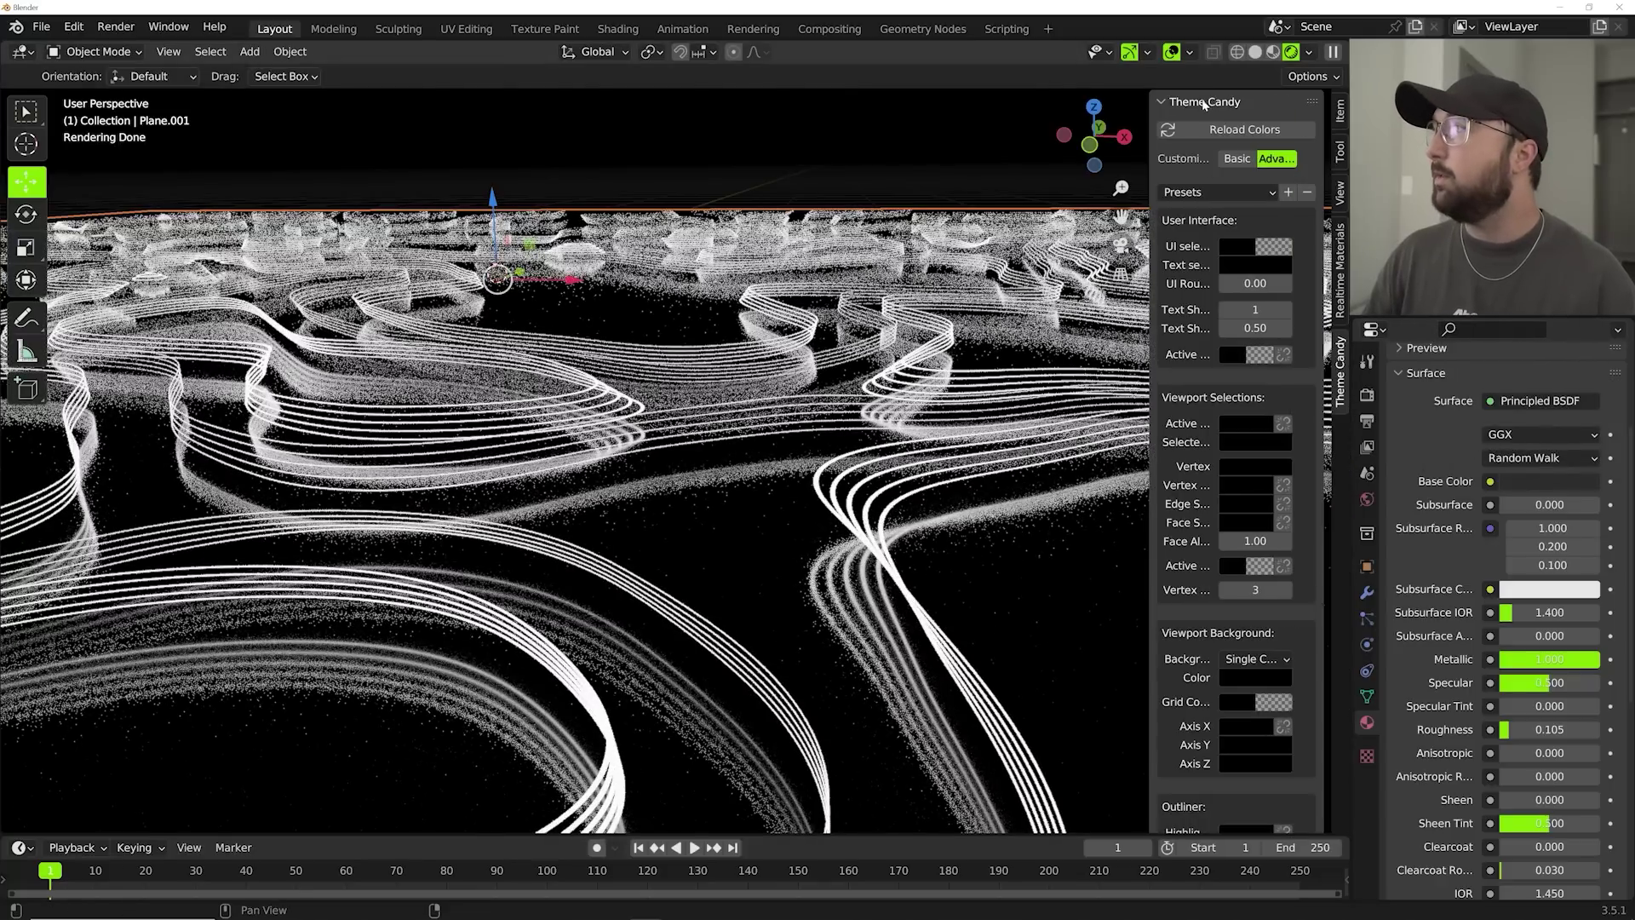
pyautogui.click(1205, 103)
pyautogui.click(1341, 278)
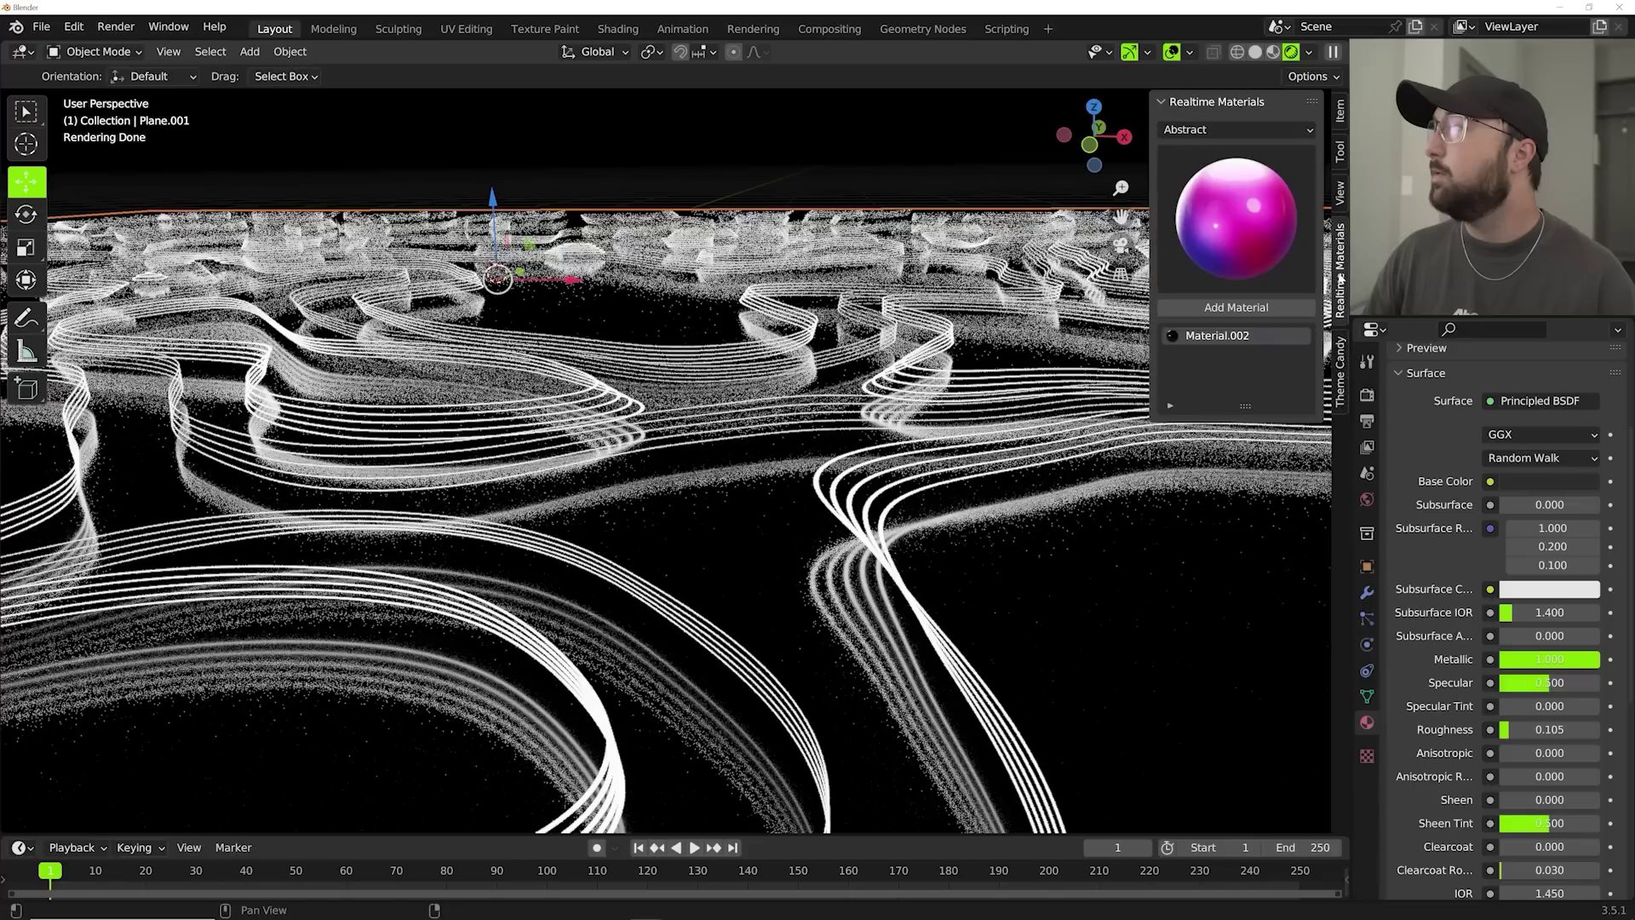
pyautogui.click(1235, 126)
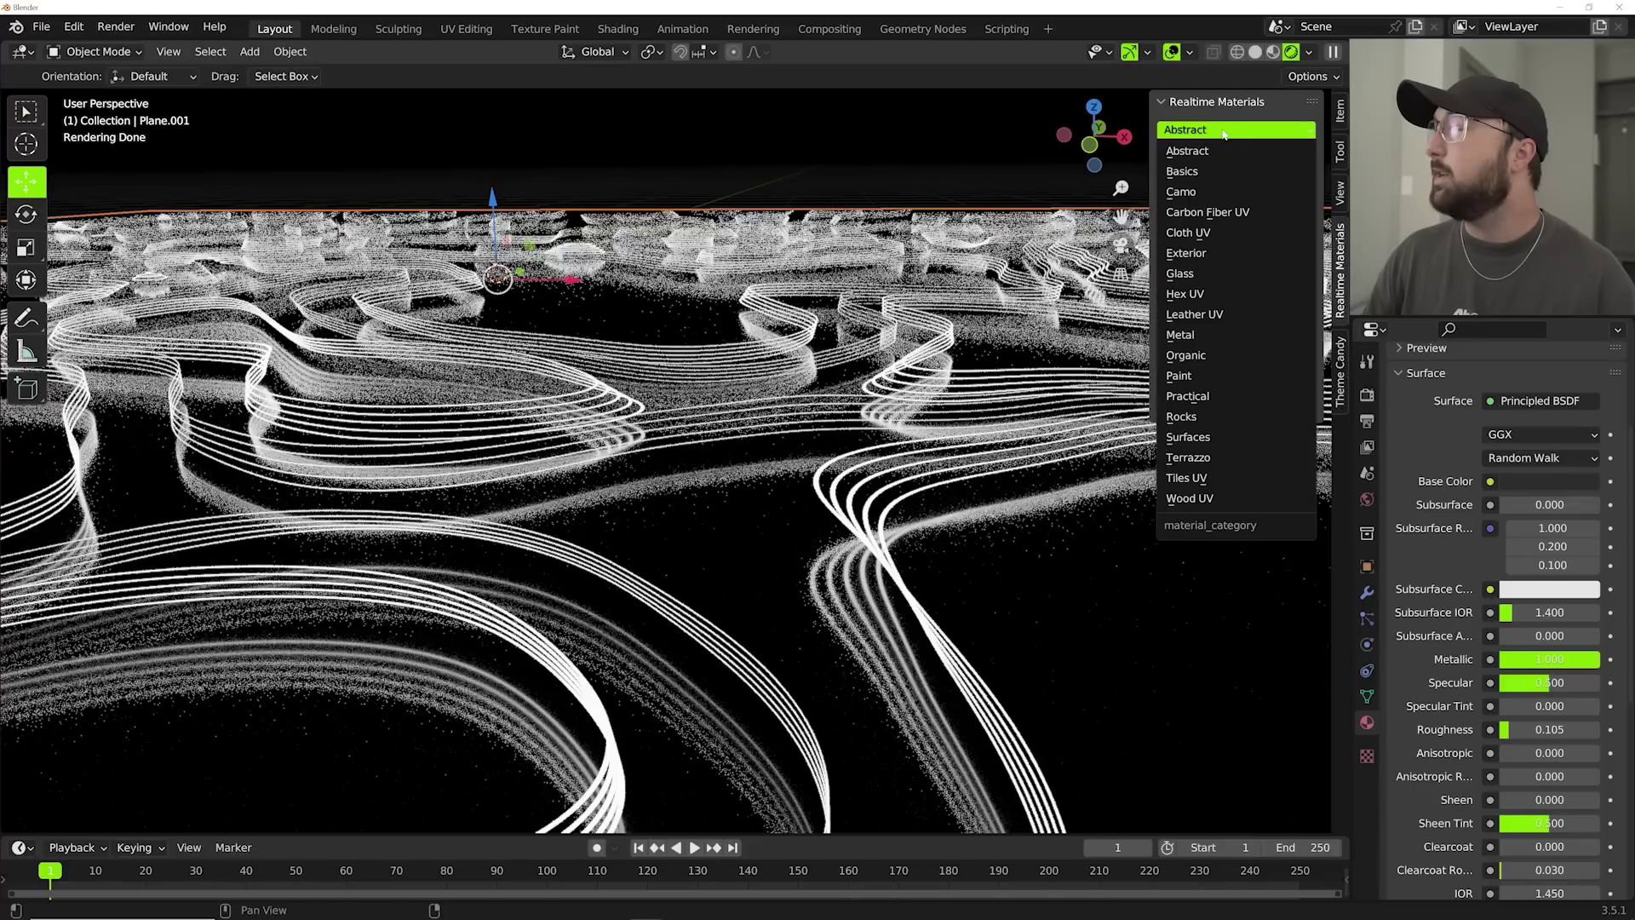
pyautogui.click(1201, 172)
pyautogui.click(1248, 197)
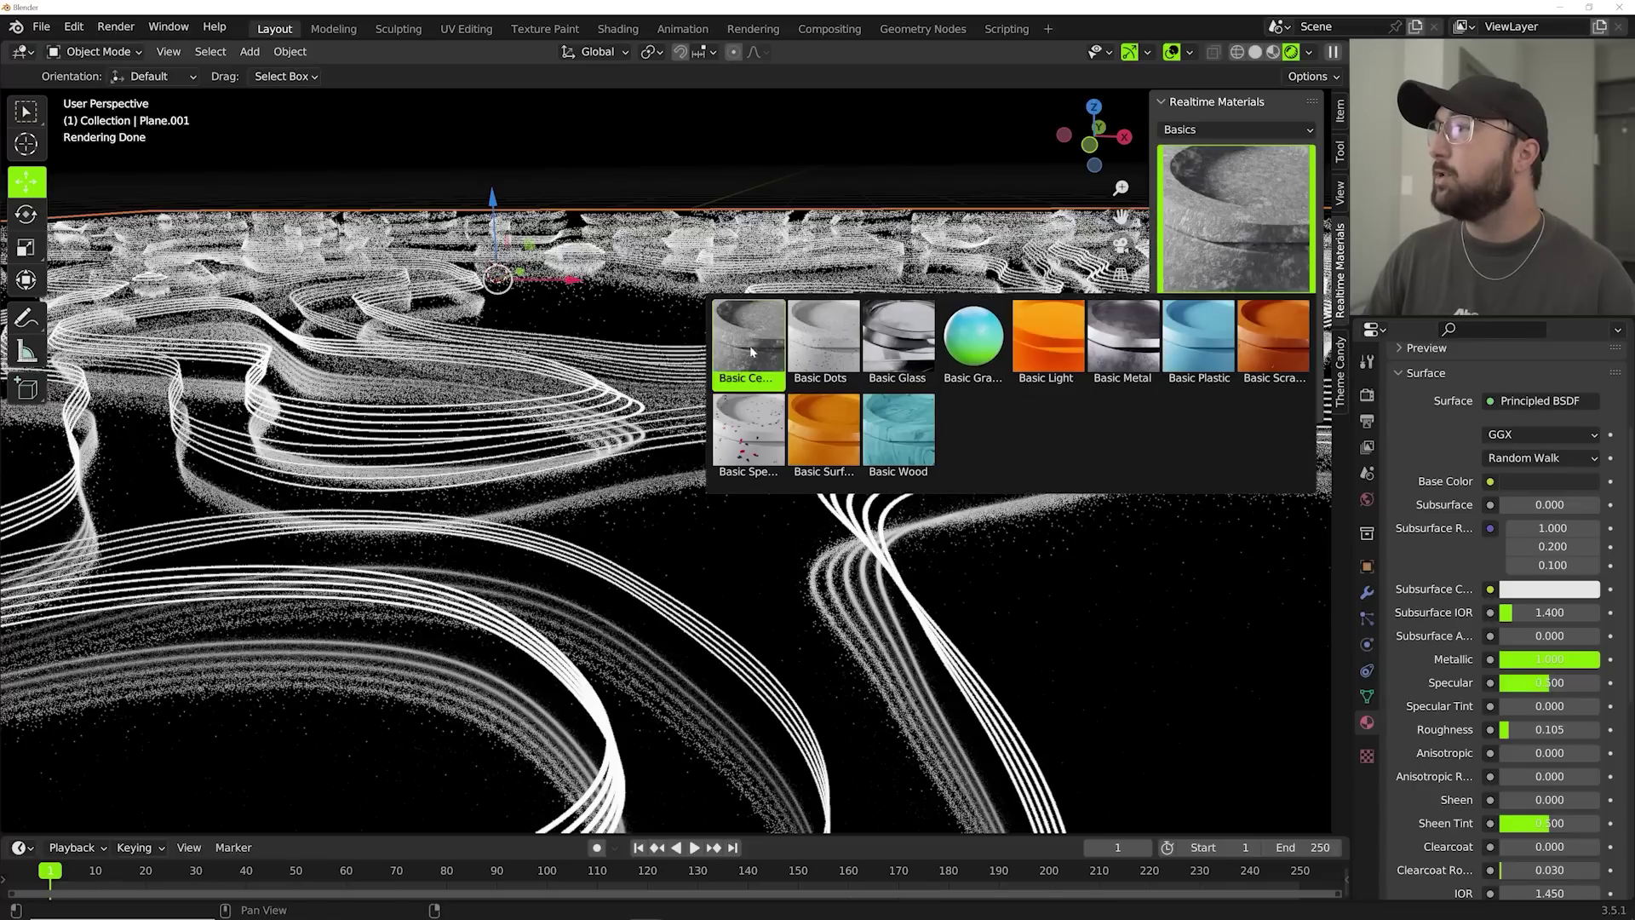
pyautogui.click(1112, 358)
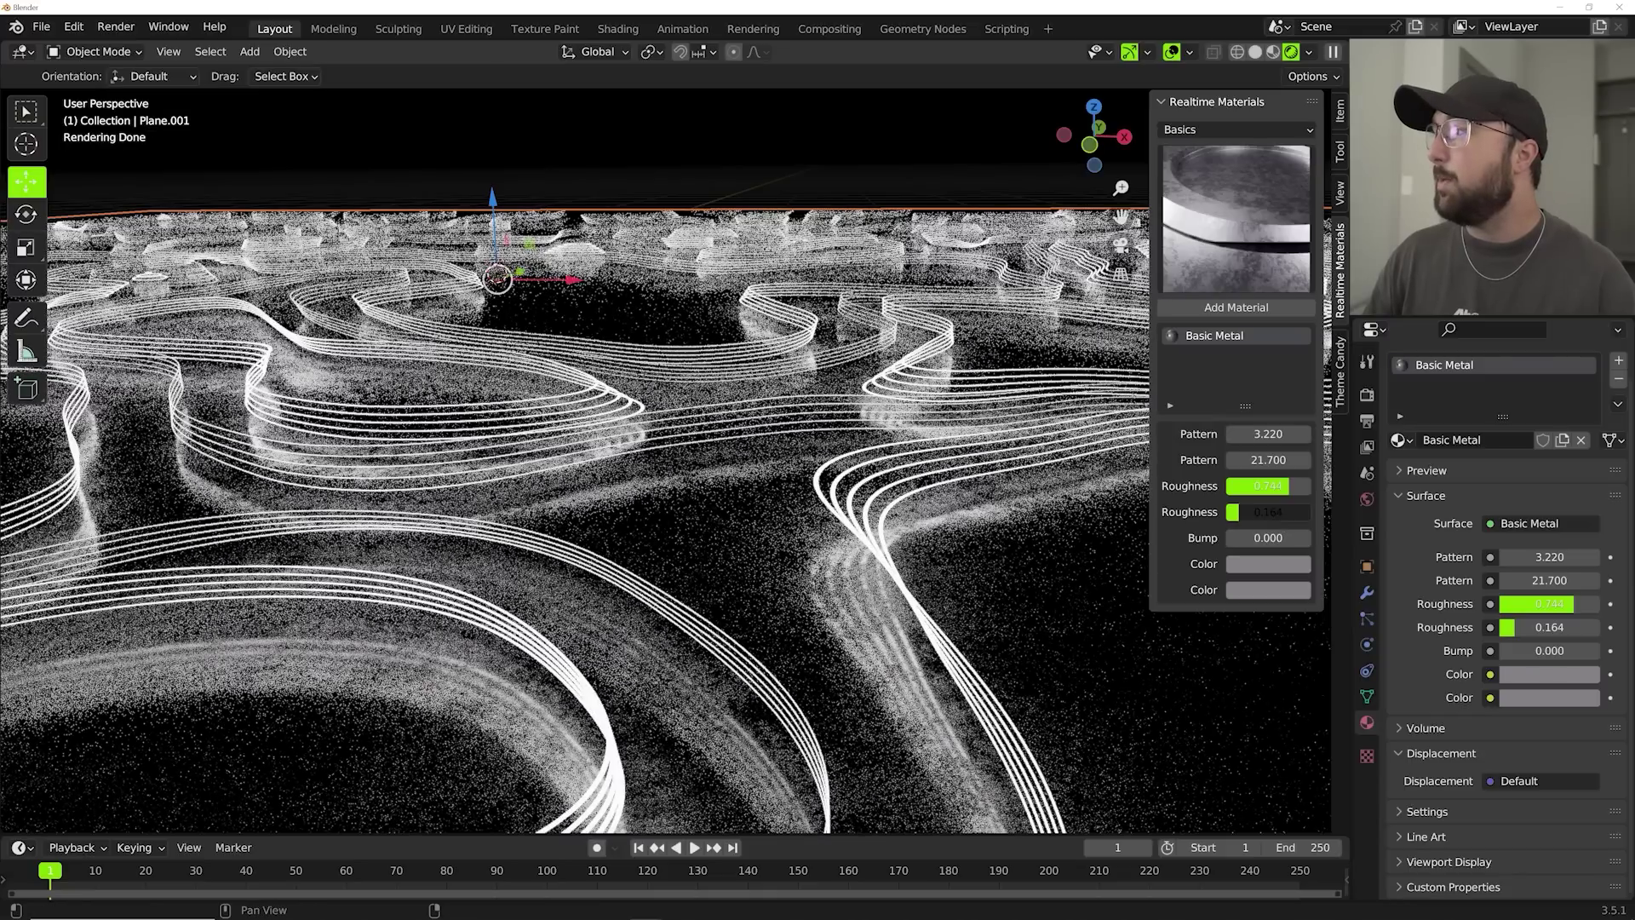
# Set the second Roughness to 0, then try Pattern 5 and higher roughness and undo them.
pyautogui.moveTo(1261, 512); pyautogui.dragTo(1227, 512)
pyautogui.scroll(3, 887, 641)
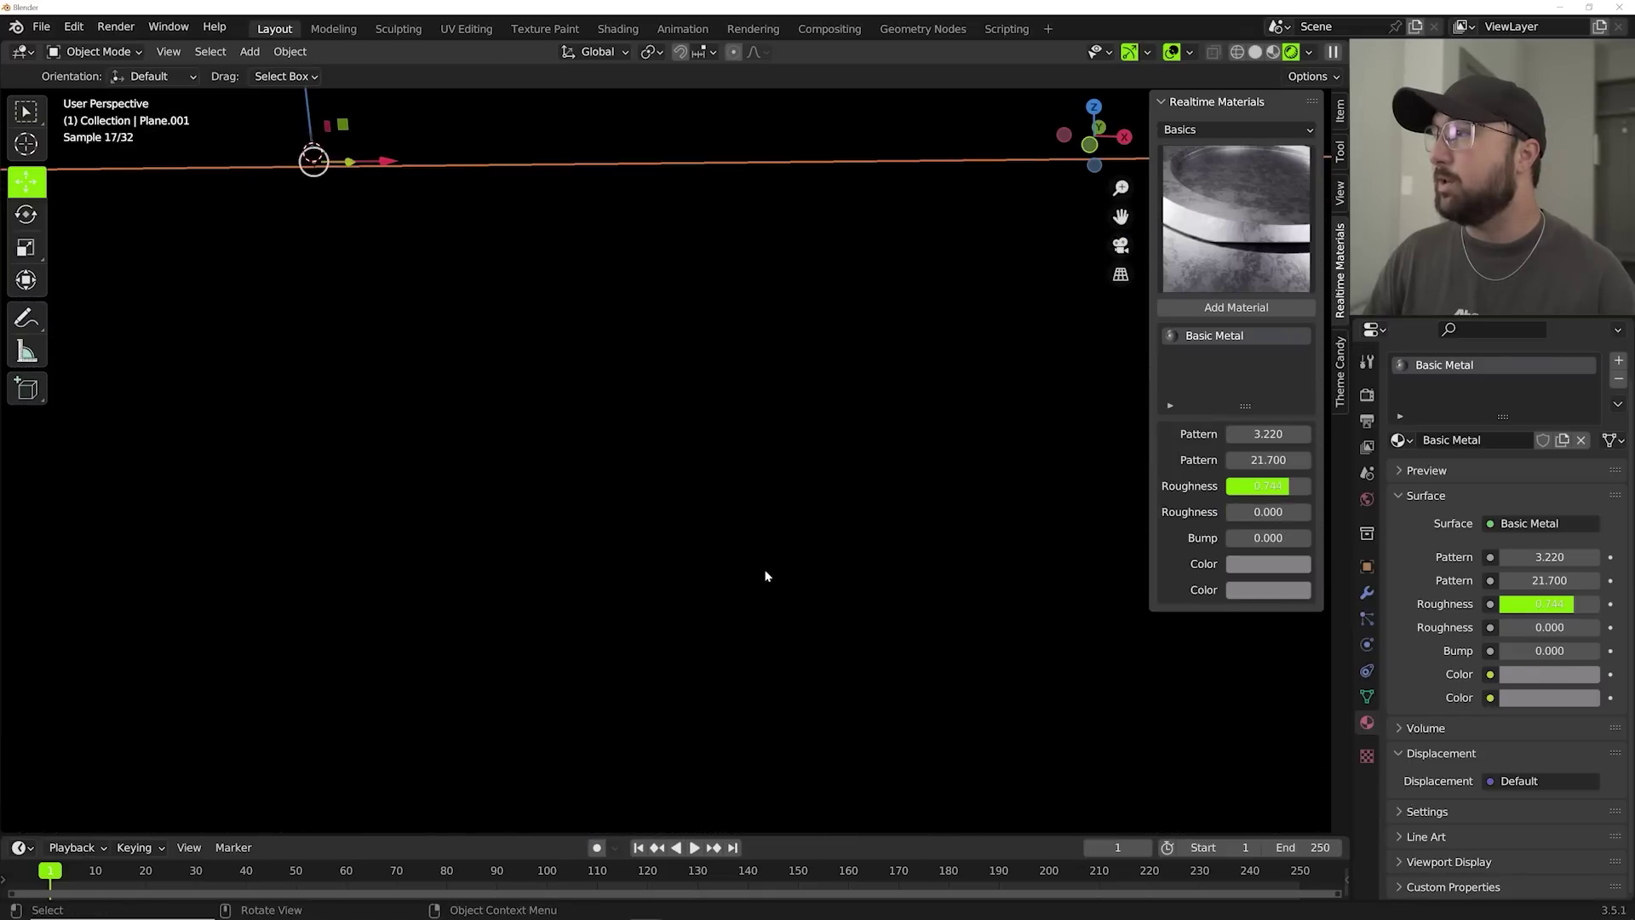
pyautogui.scroll(-2, 765, 577)
pyautogui.scroll(1, 630, 588)
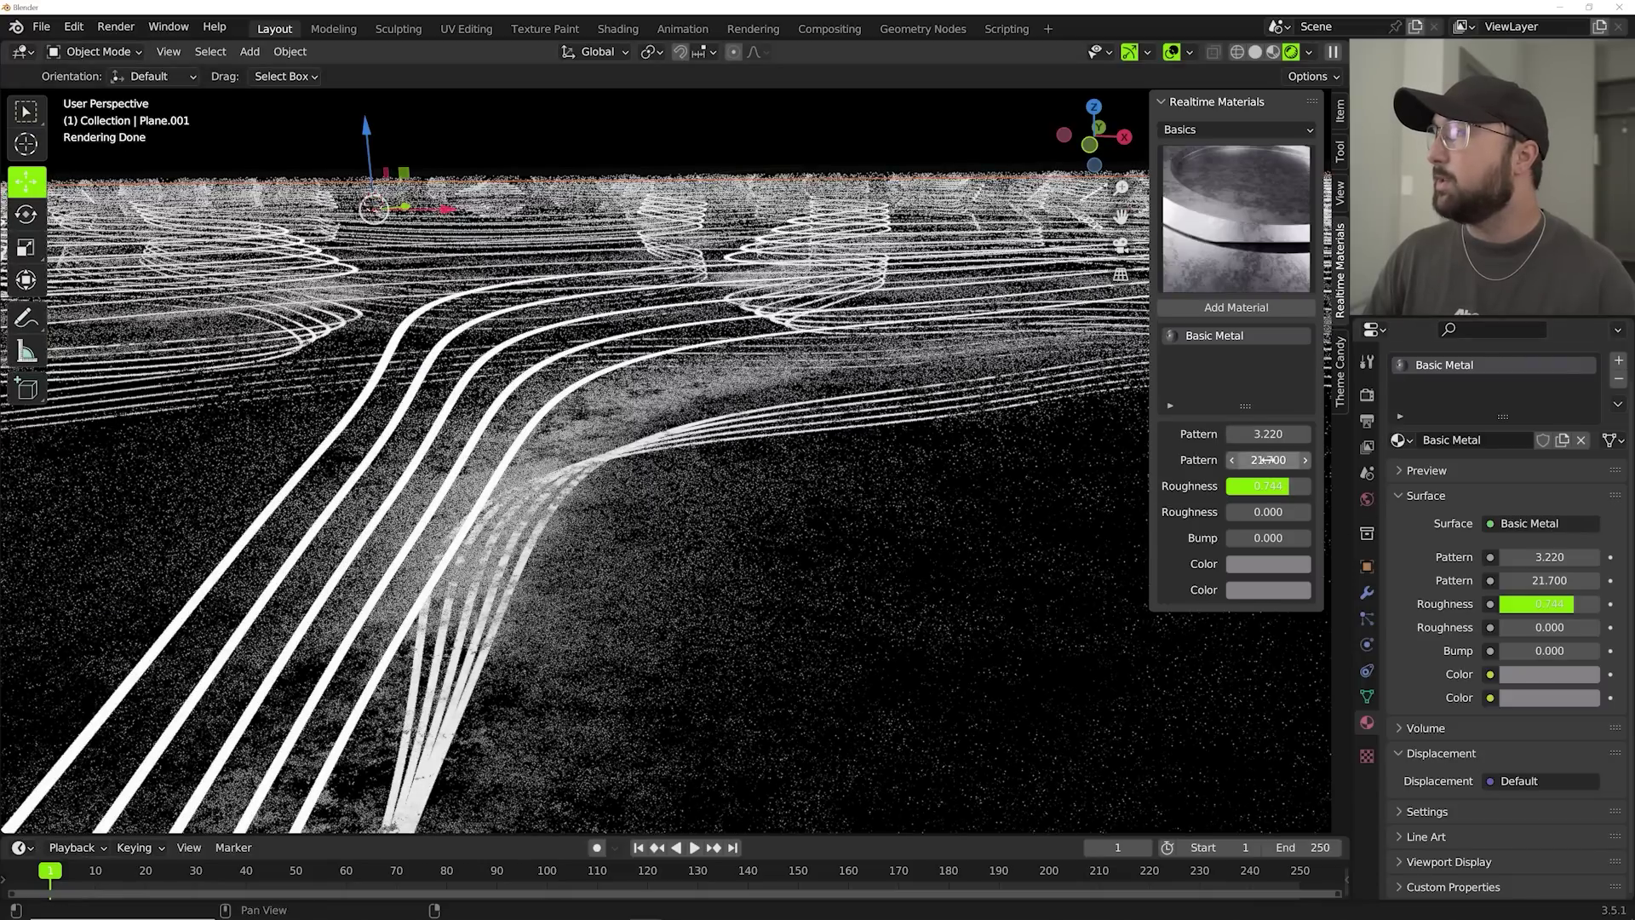
pyautogui.write('5')
pyautogui.press('Return')
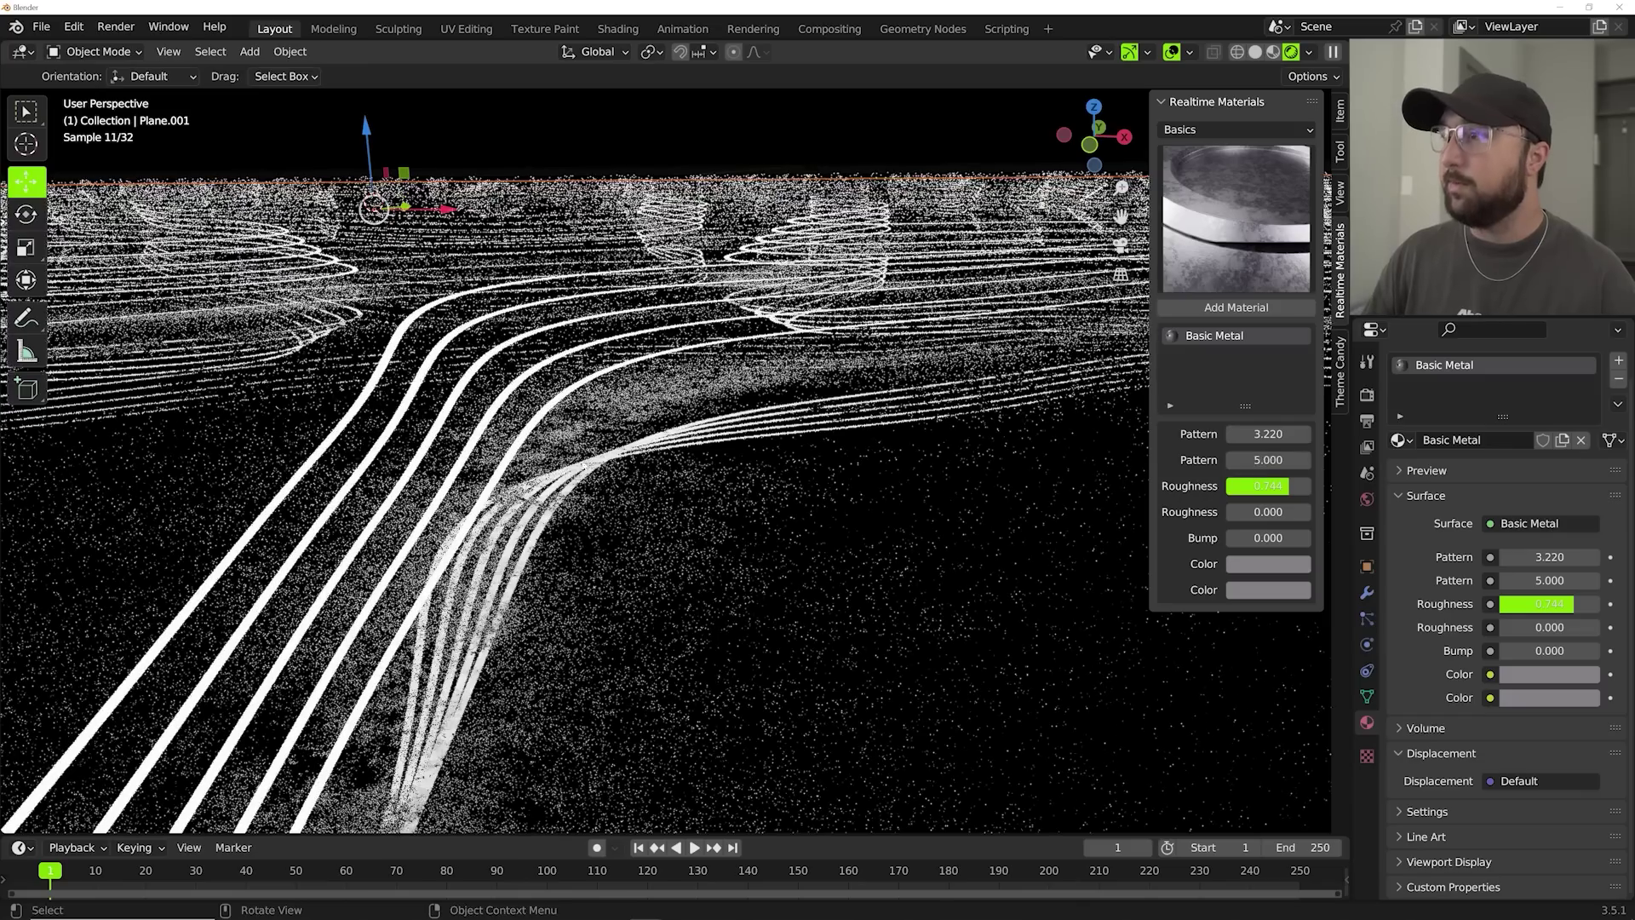
pyautogui.moveTo(1268, 514); pyautogui.dragTo(1281, 514)
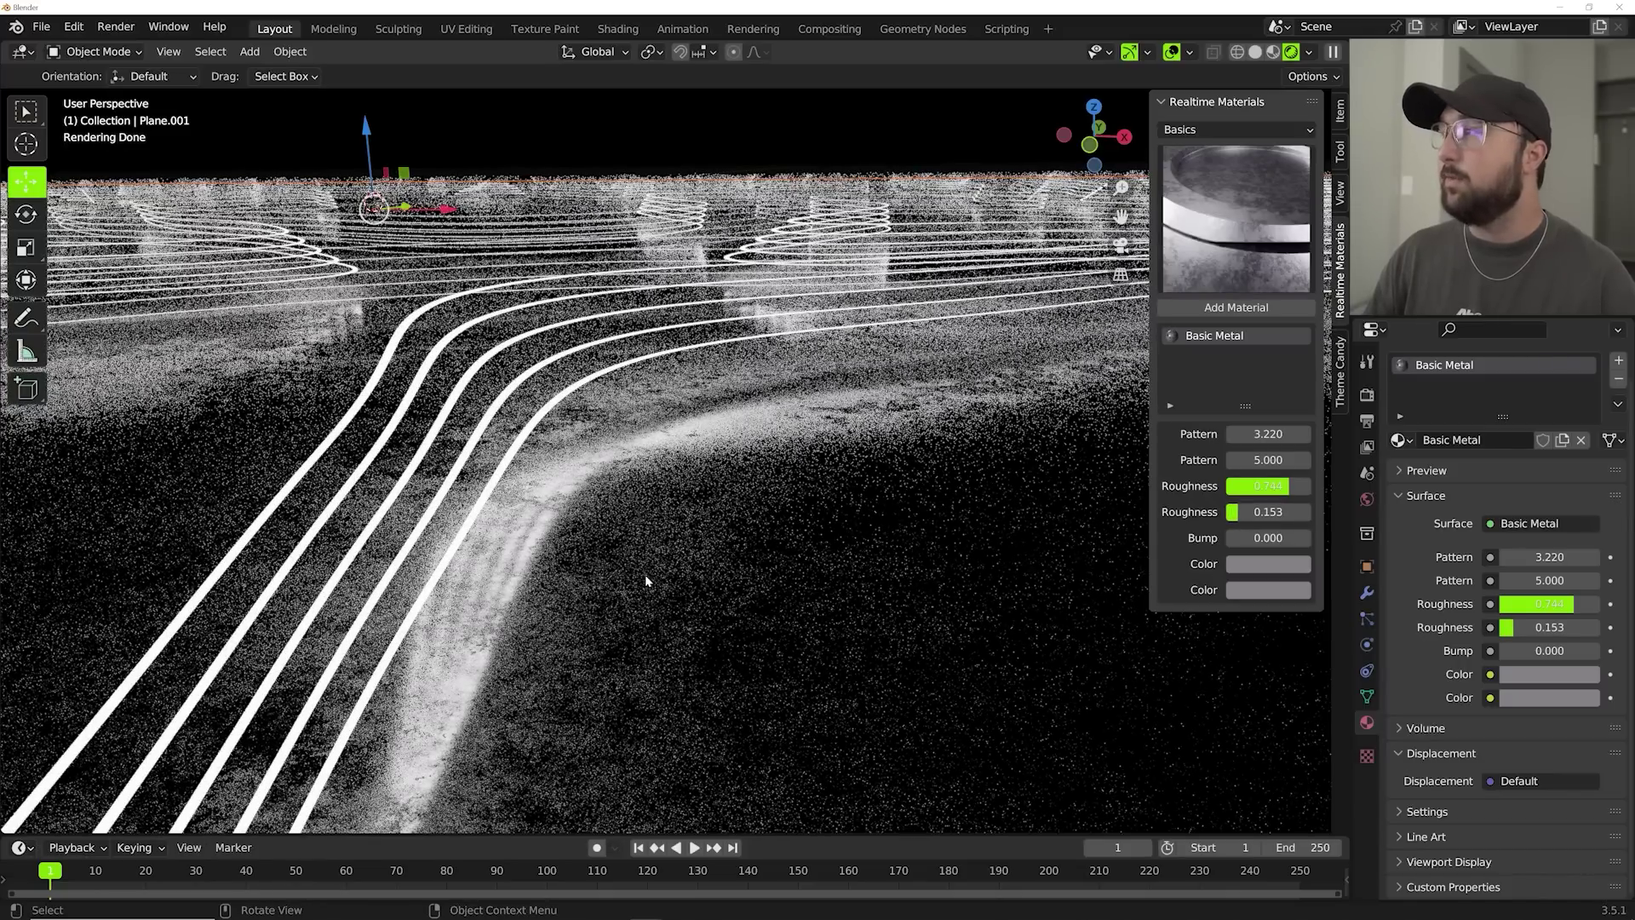
pyautogui.hotkey('ctrl', 'z')
pyautogui.hotkey('ctrl', 'z')
pyautogui.hotkey('ctrl', 'z')
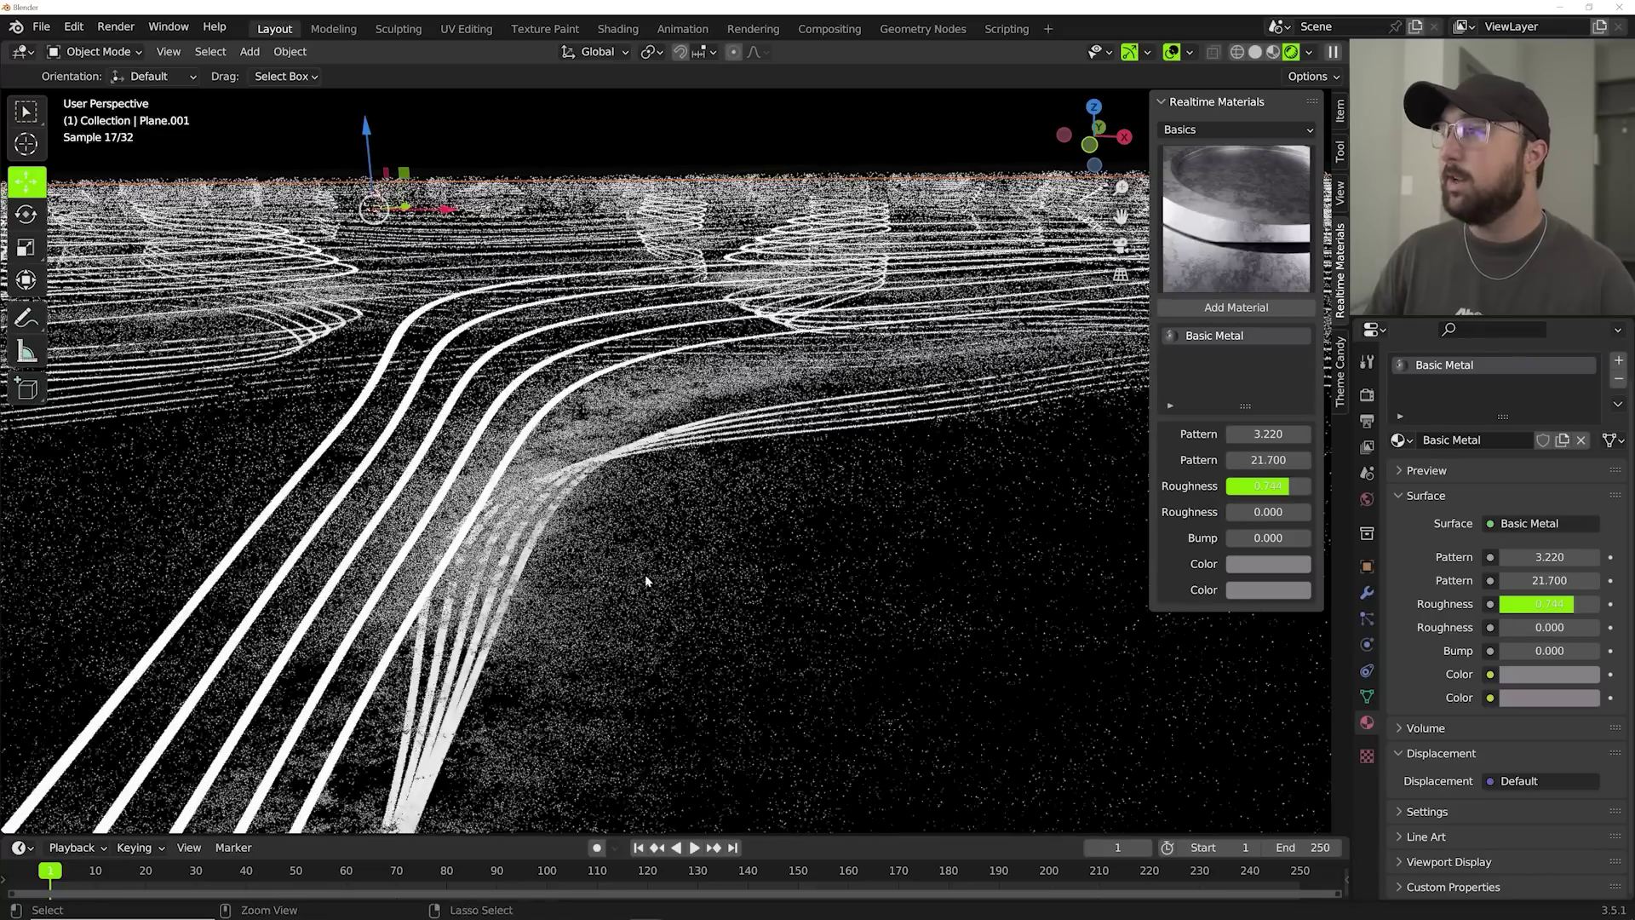
# Replace Basic Metal with new Material.003: Metallic 1, Base Color 0.148 grey, Roughness 0.315.
pyautogui.hotkey('ctrl', 'z')
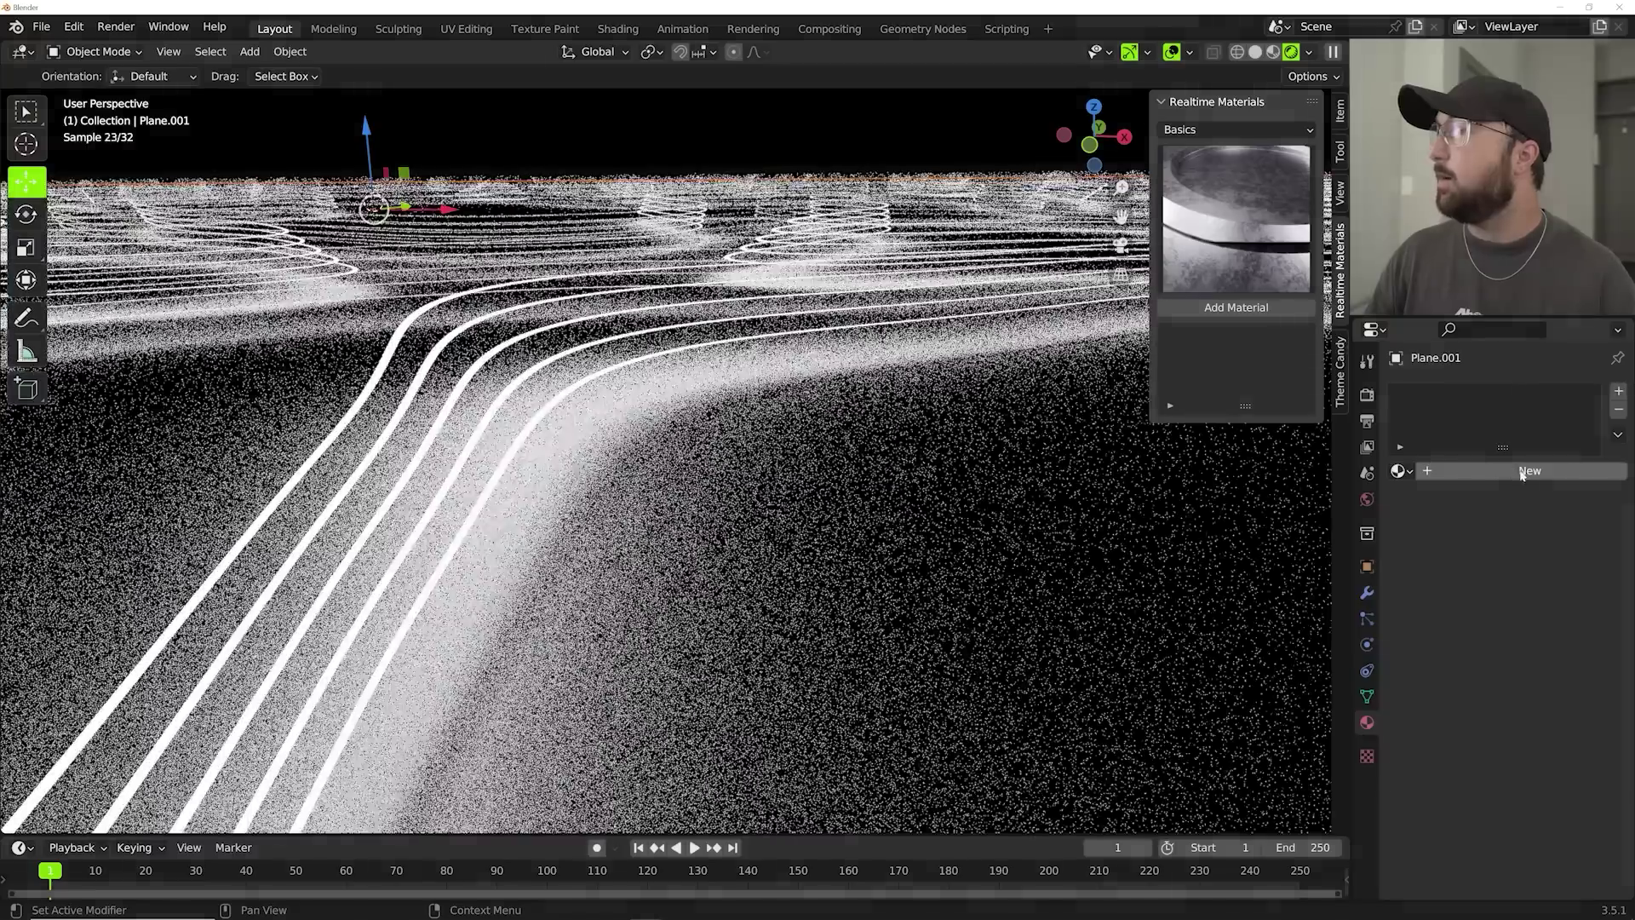
pyautogui.click(1525, 473)
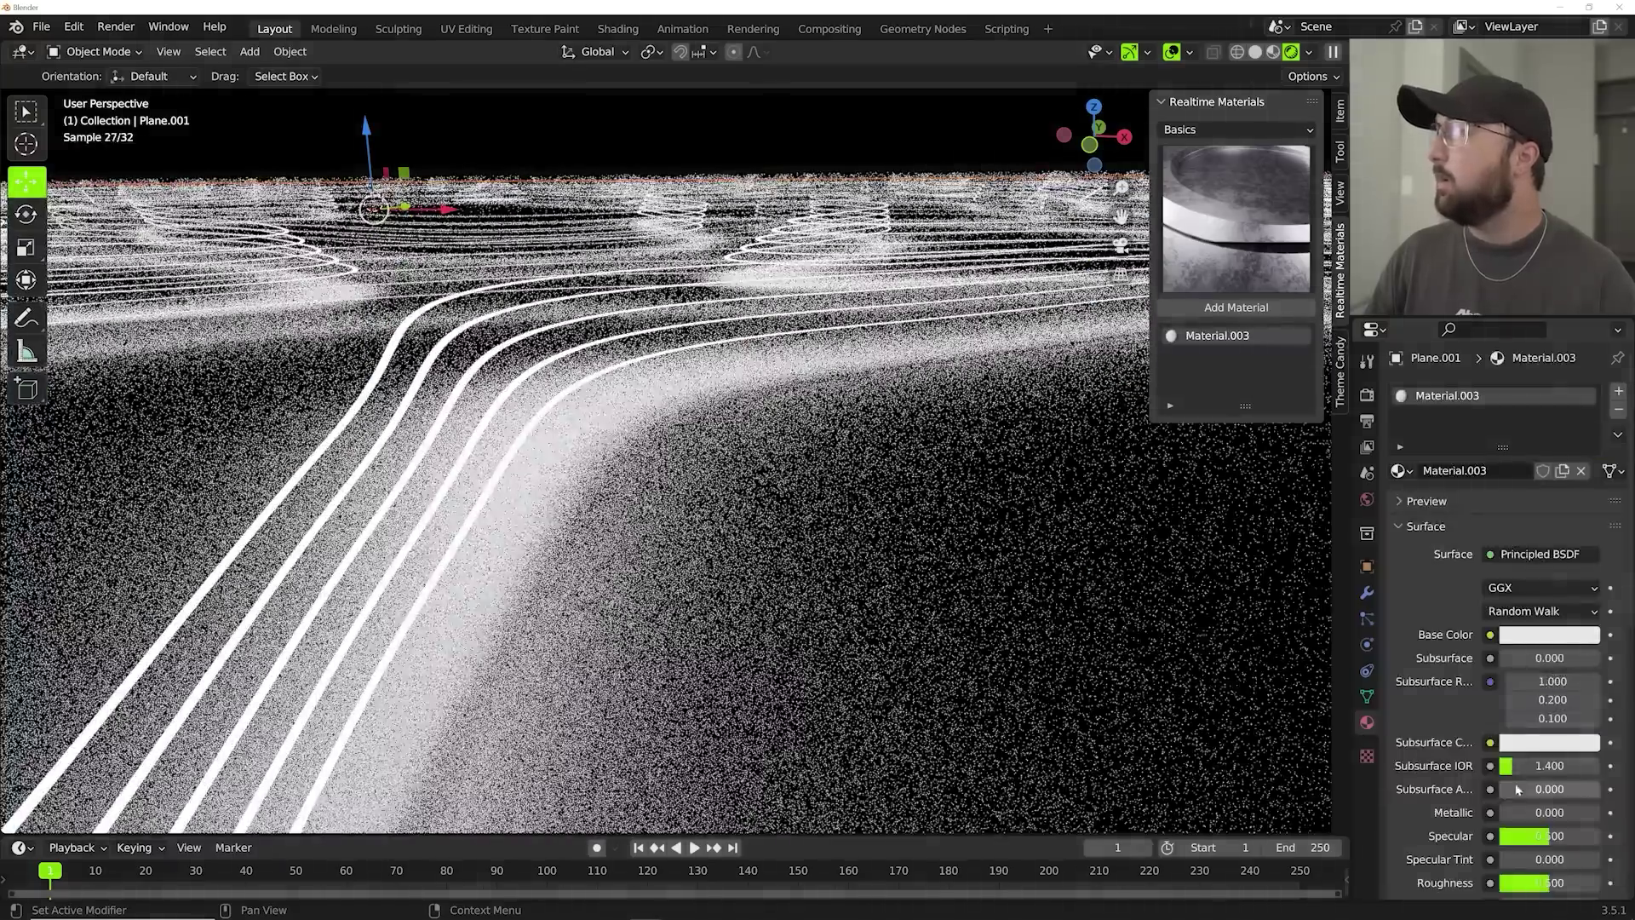
pyautogui.moveTo(1525, 812); pyautogui.dragTo(1606, 813)
pyautogui.scroll(-3, 1559, 805)
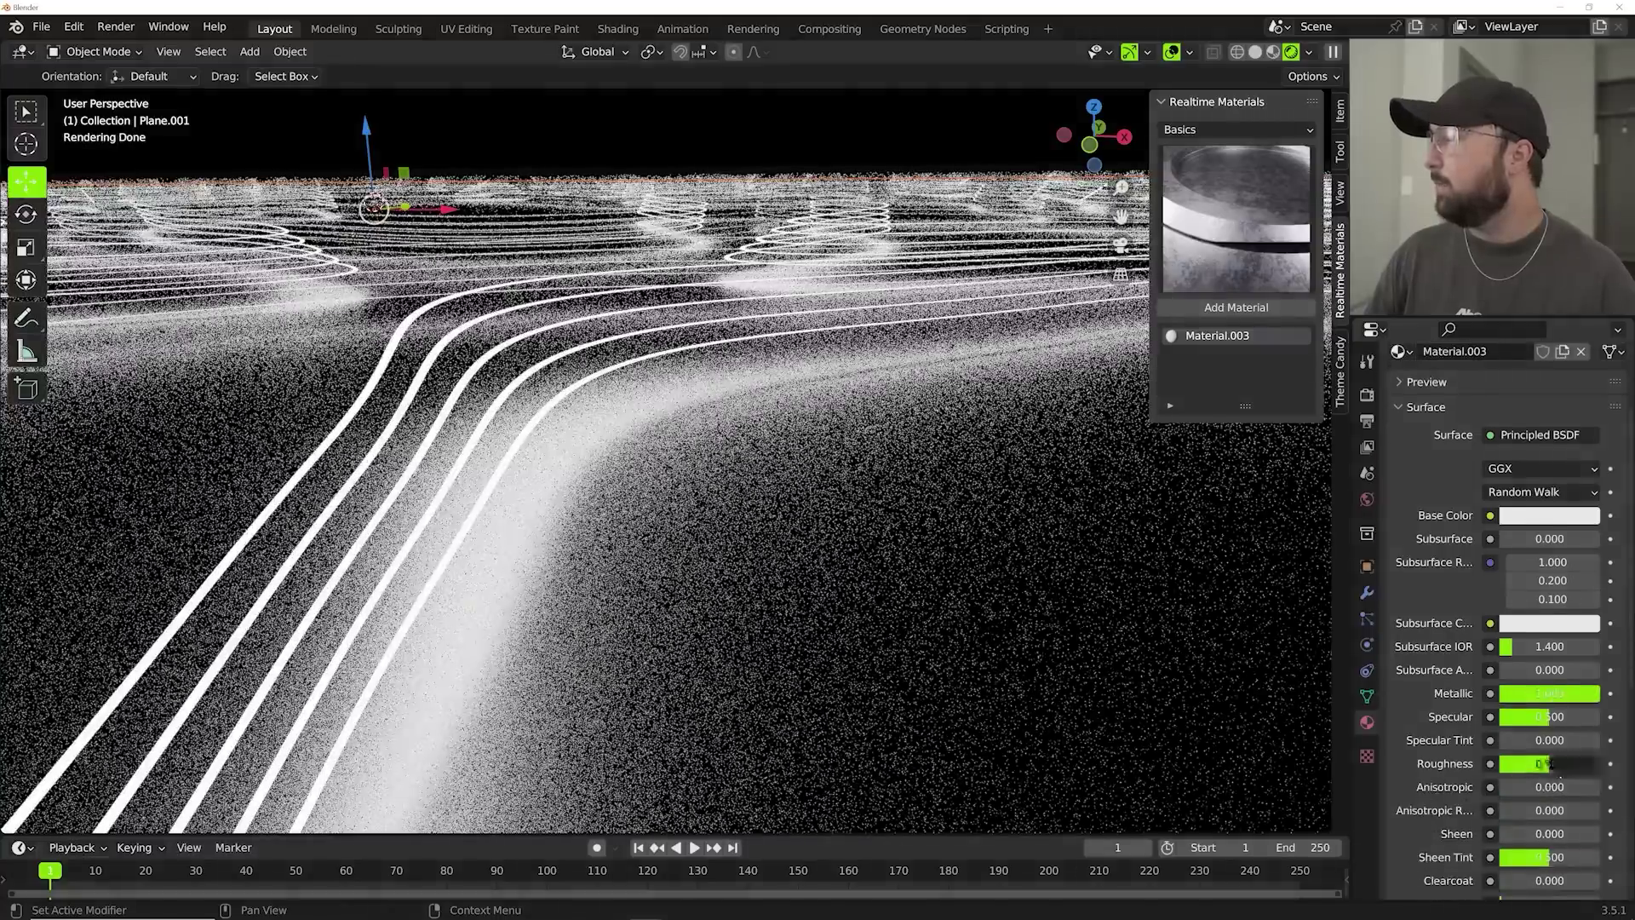
pyautogui.moveTo(1550, 764); pyautogui.dragTo(1508, 764)
pyautogui.click(1560, 517)
pyautogui.click(1582, 328)
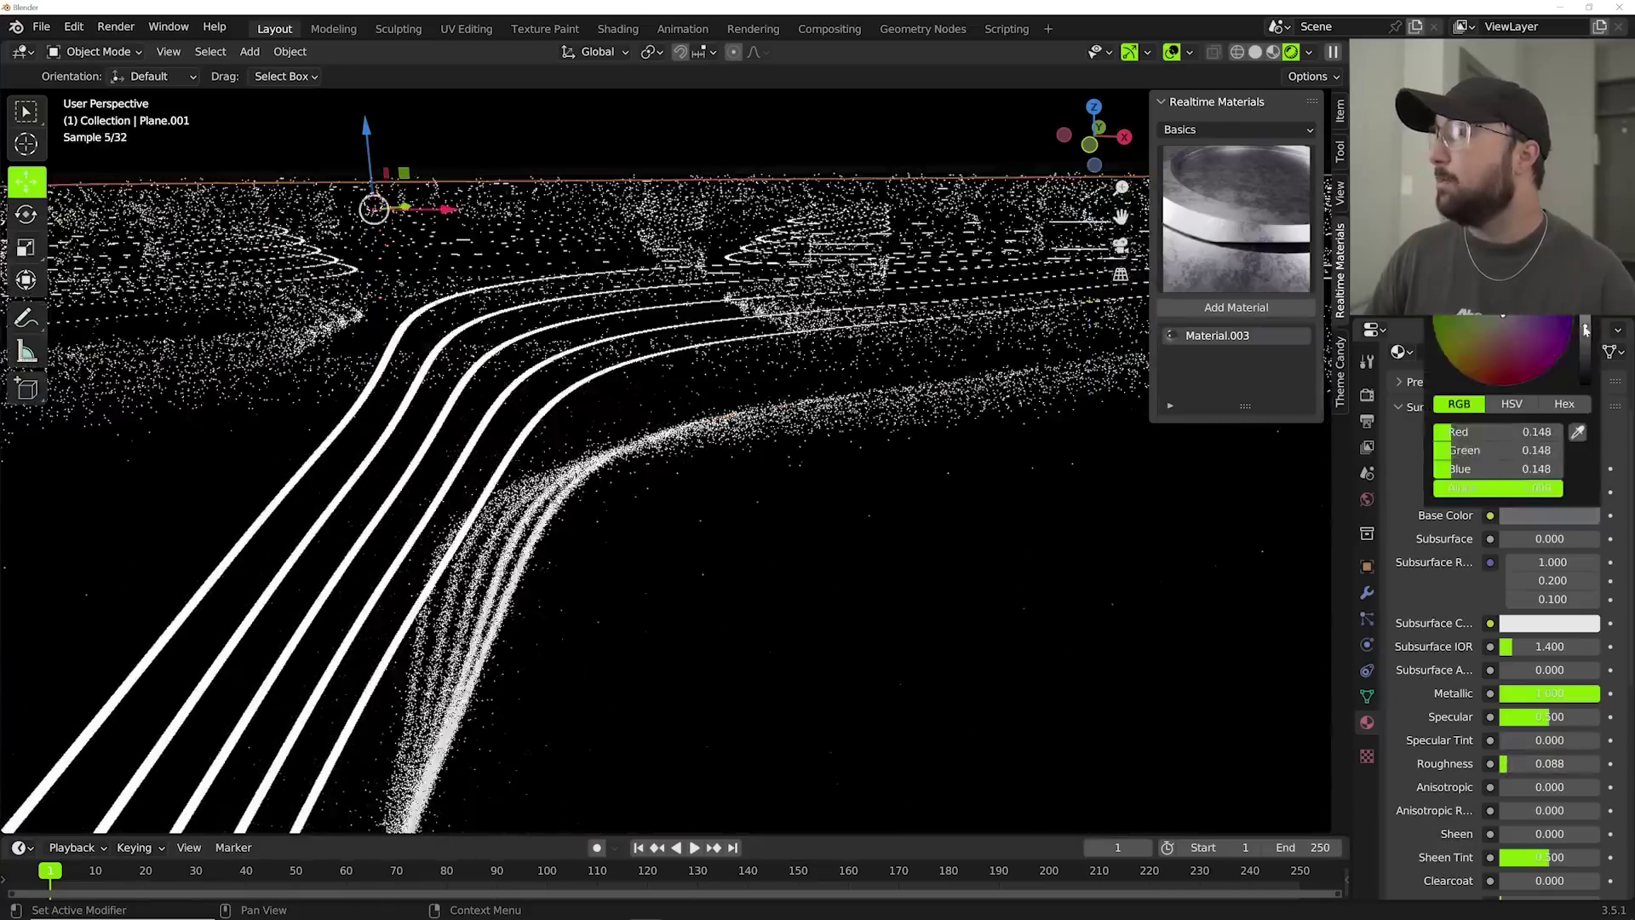
pyautogui.moveTo(646, 474); pyautogui.dragTo(722, 514, button='middle')
pyautogui.moveTo(1514, 763); pyautogui.dragTo(1532, 763)
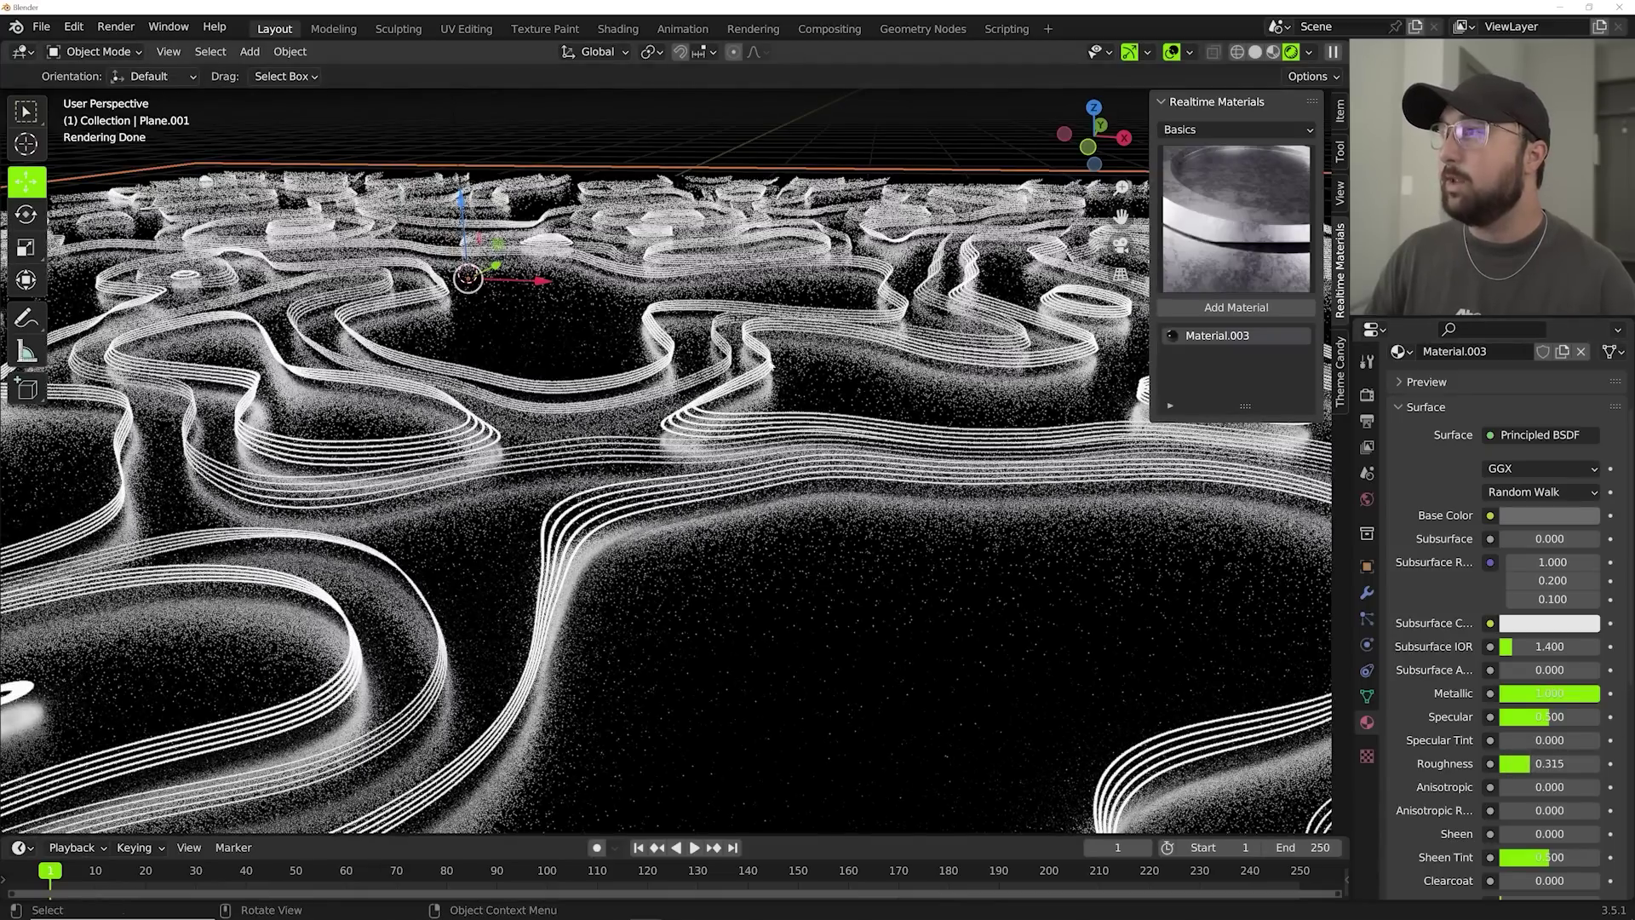
# In the Shading workspace, select the contour plane and duplicate its ColorRamp node.
pyautogui.click(617, 28)
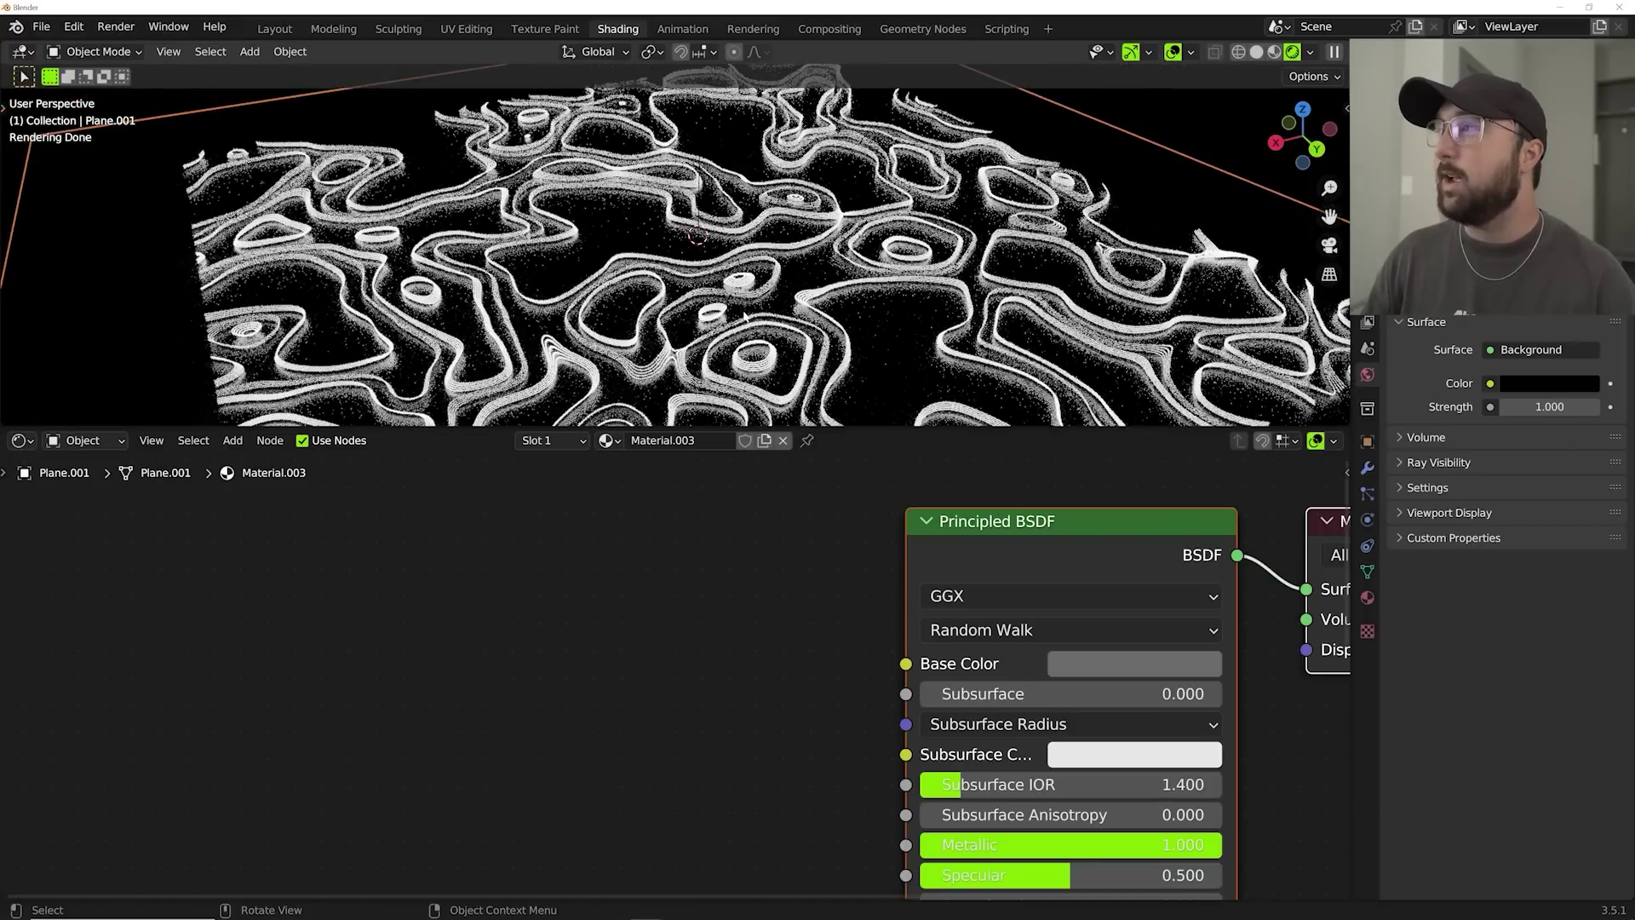
pyautogui.click(682, 289)
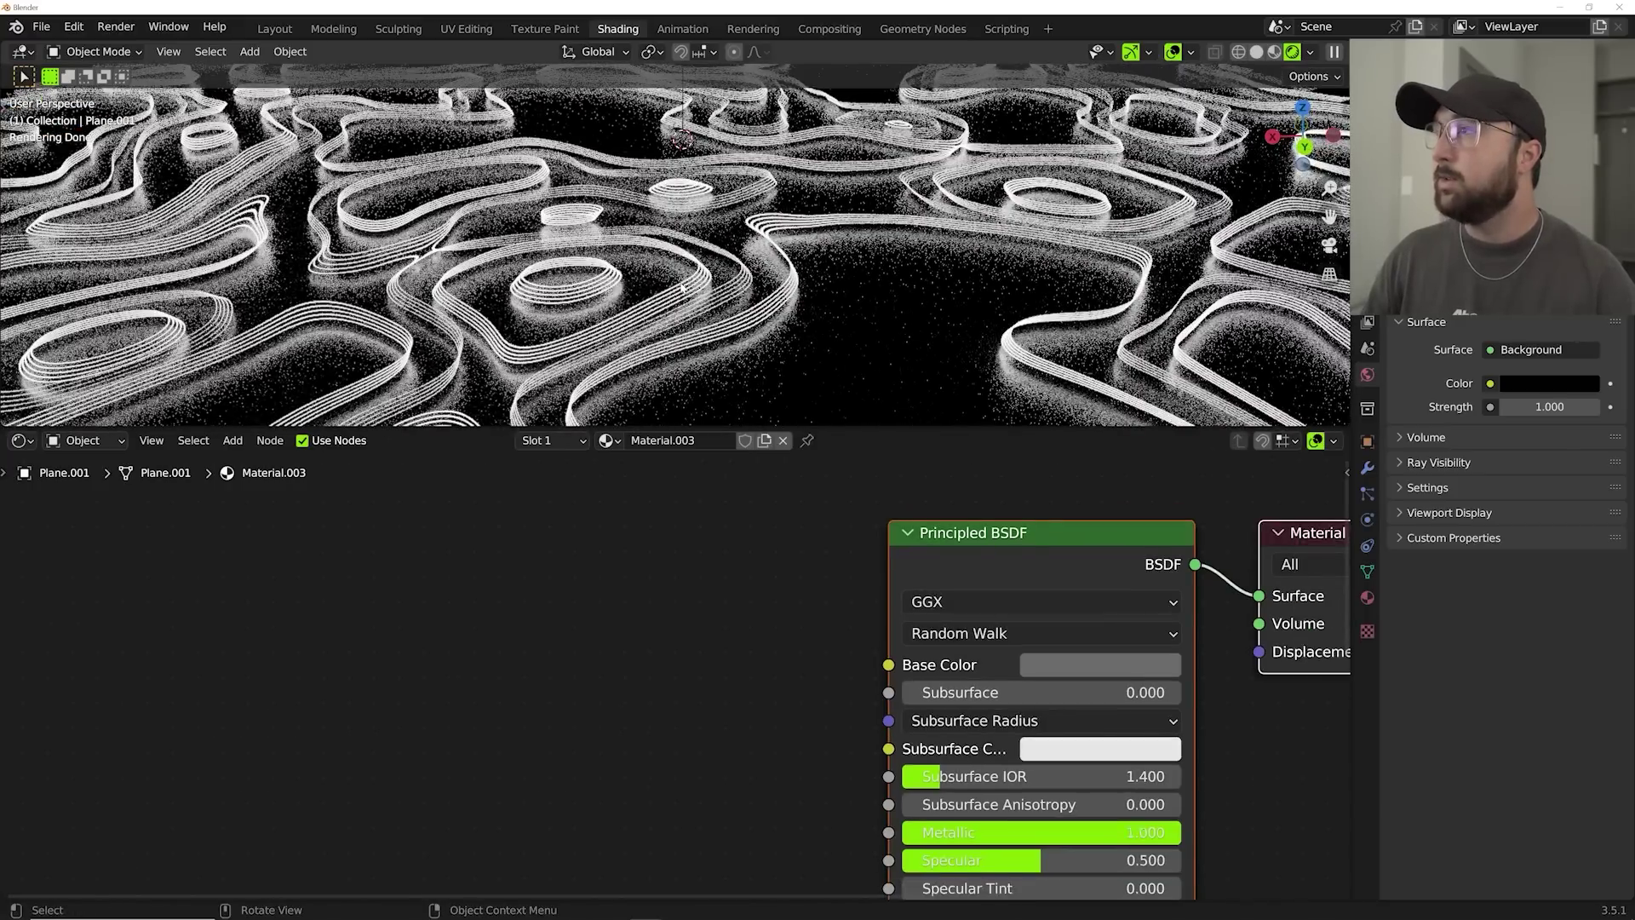
pyautogui.scroll(-2, 600, 587)
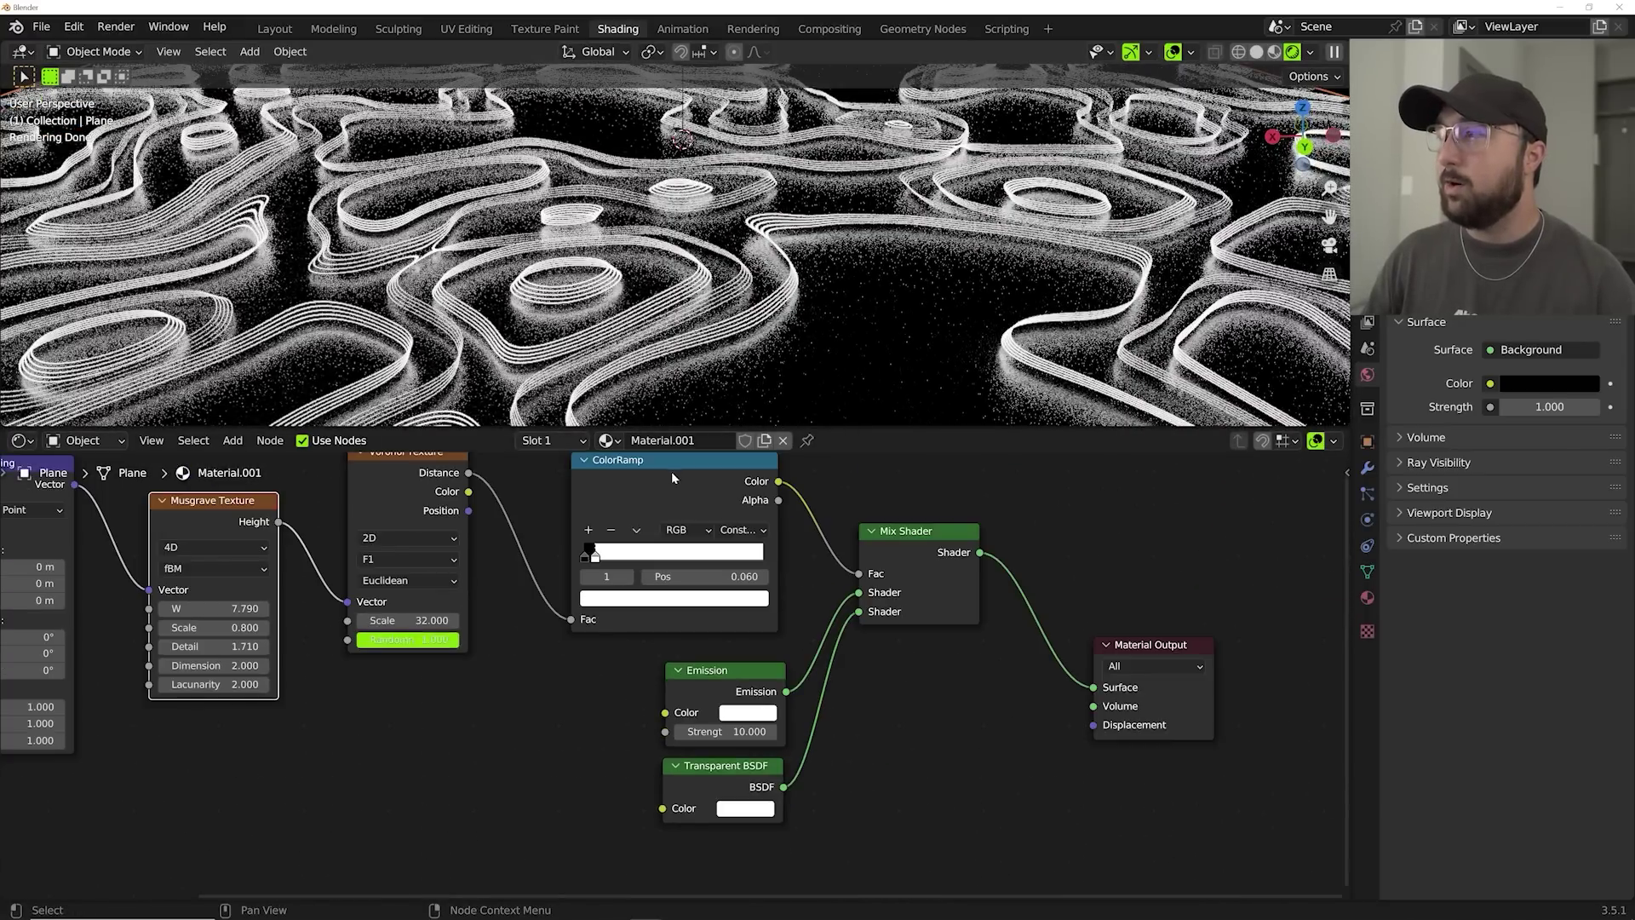
pyautogui.click(642, 486)
pyautogui.moveTo(658, 510); pyautogui.dragTo(660, 503, button='middle')
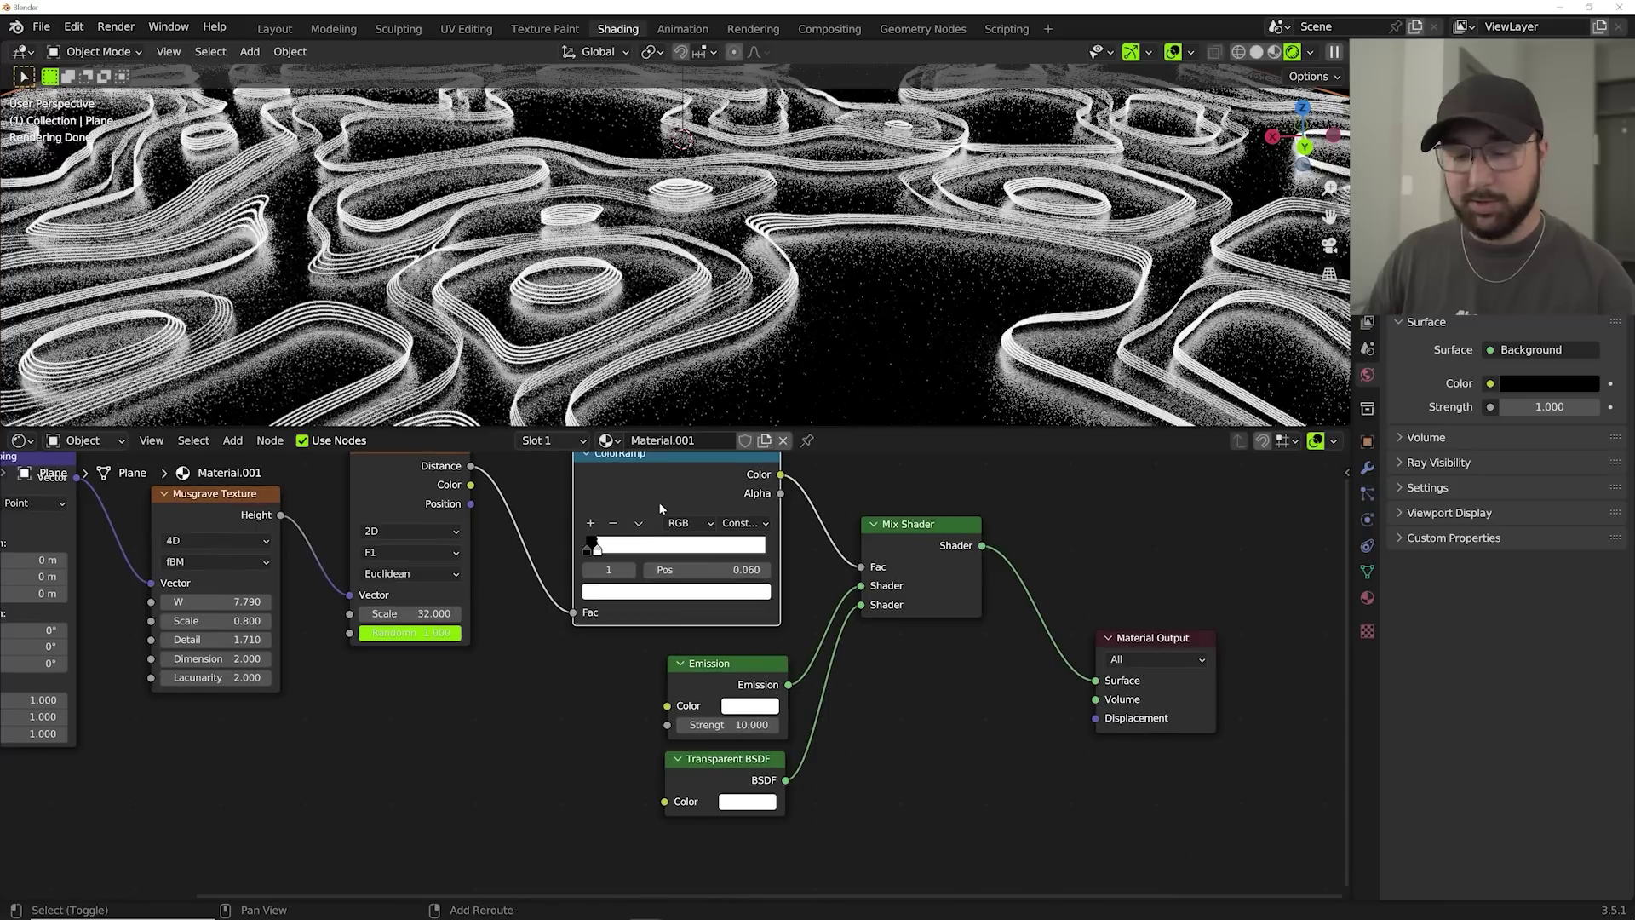
pyautogui.hotkey('shift', 'd')
pyautogui.click(585, 718)
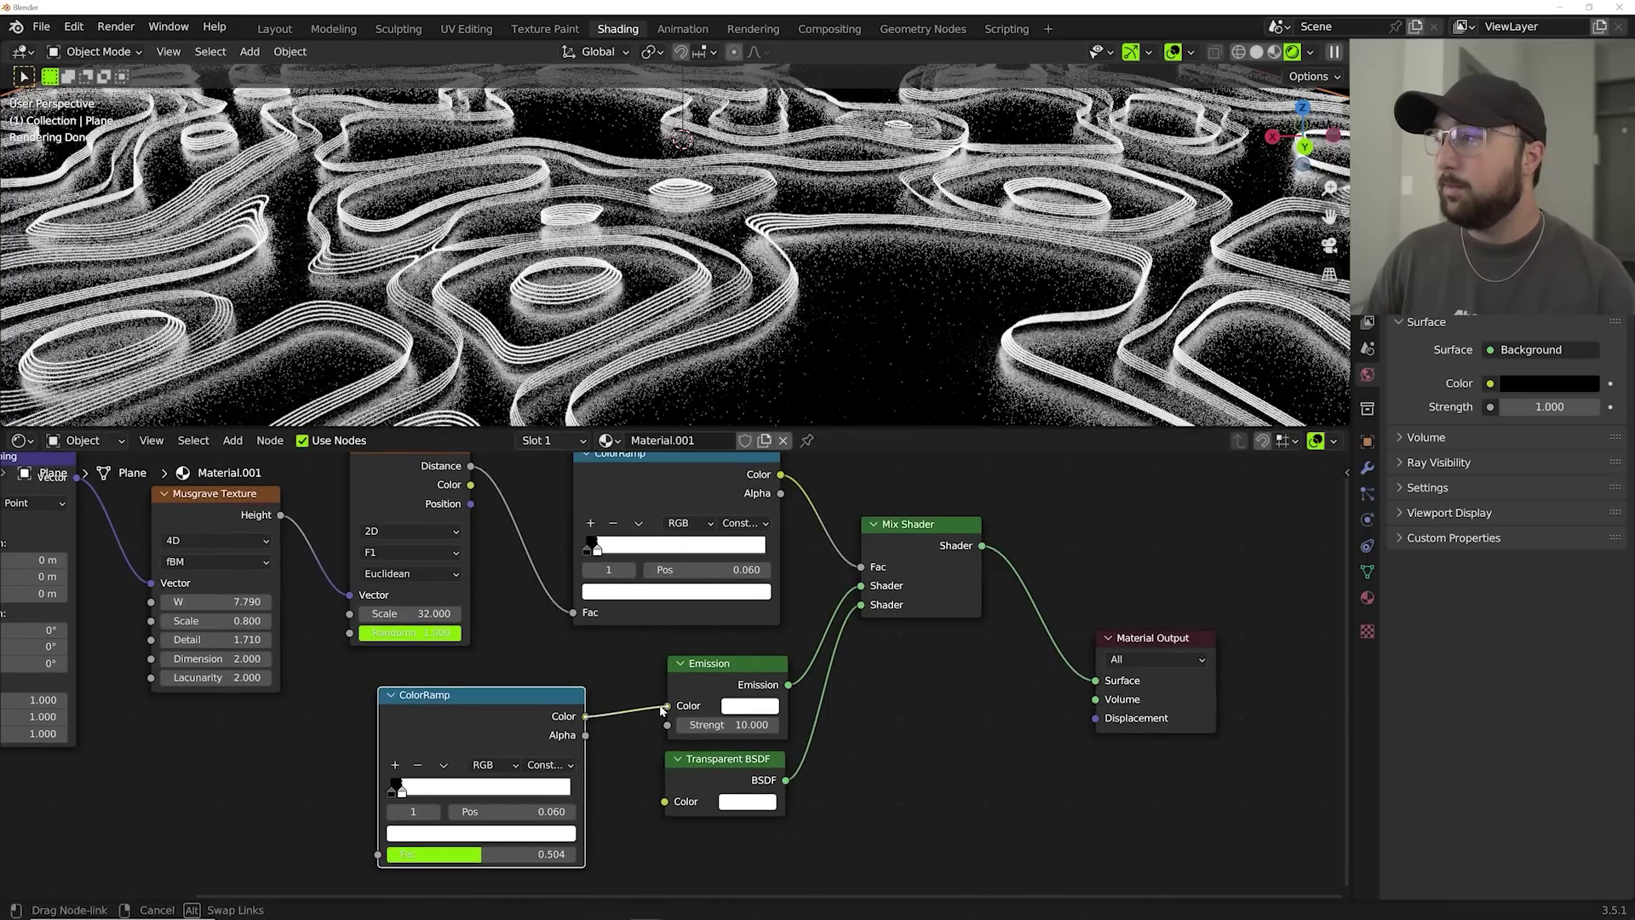
# Wire the new ColorRamp into Emission Color and feed it Voronoi Distance as Fac.
pyautogui.moveTo(662, 711); pyautogui.dragTo(663, 710)
pyautogui.moveTo(484, 605); pyautogui.dragTo(580, 600, button='middle')
pyautogui.moveTo(556, 512); pyautogui.dragTo(556, 525, button='middle')
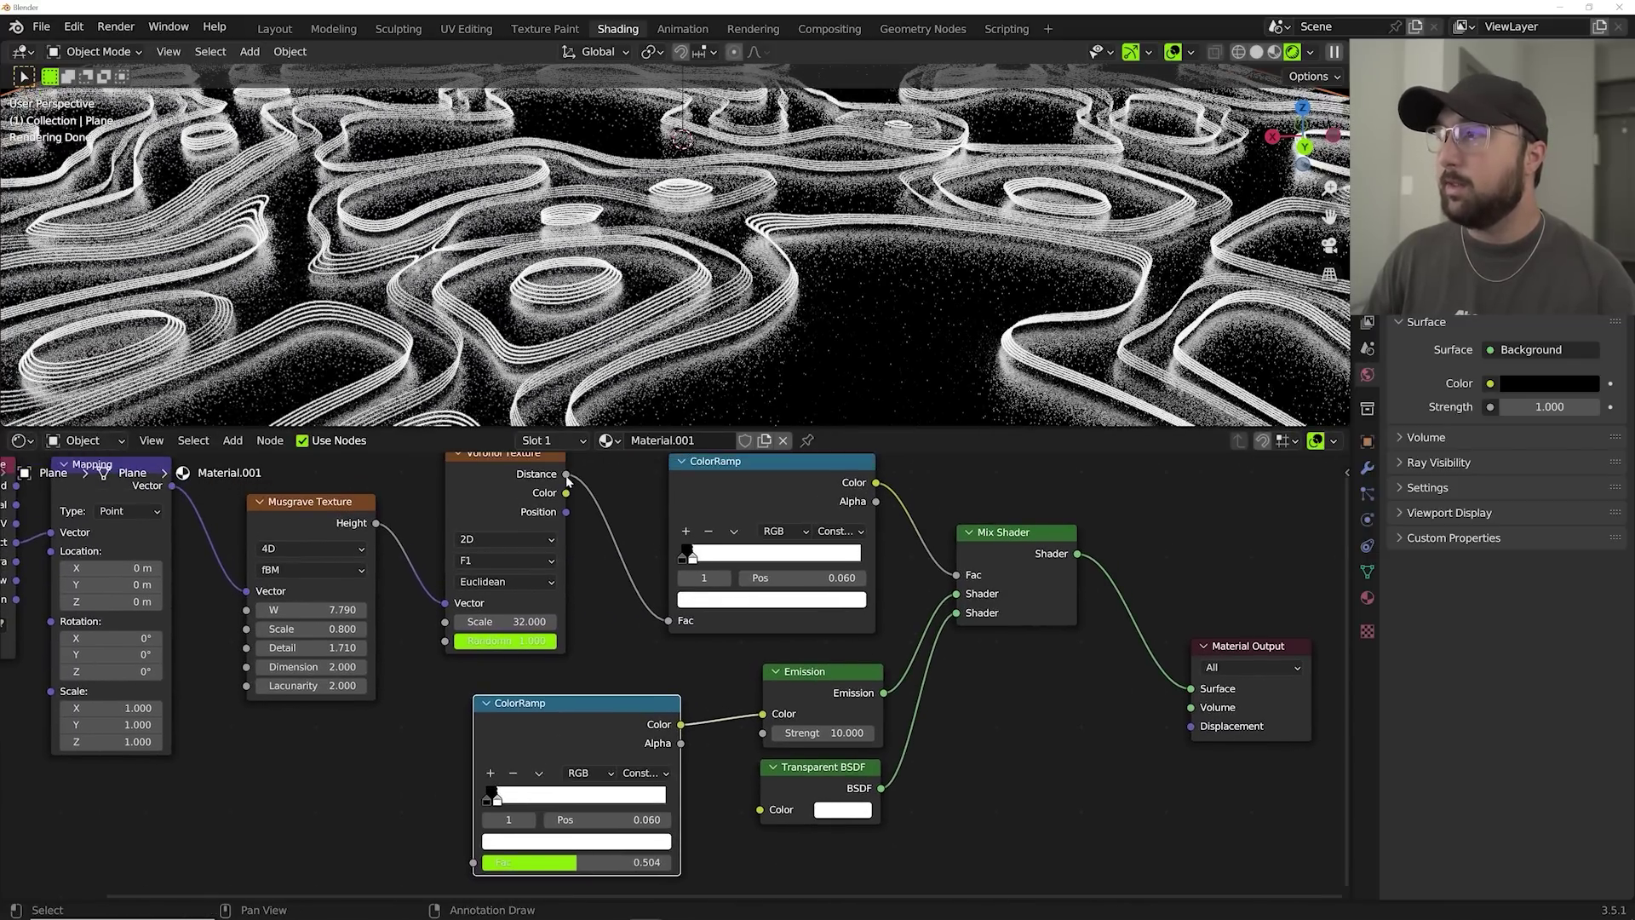
pyautogui.moveTo(566, 474); pyautogui.dragTo(606, 676)
pyautogui.moveTo(475, 864); pyautogui.dragTo(476, 863)
# Make the ColorRamp stops blue and red-orange, with the orange stop at position 0.050.
pyautogui.scroll(2, 476, 862)
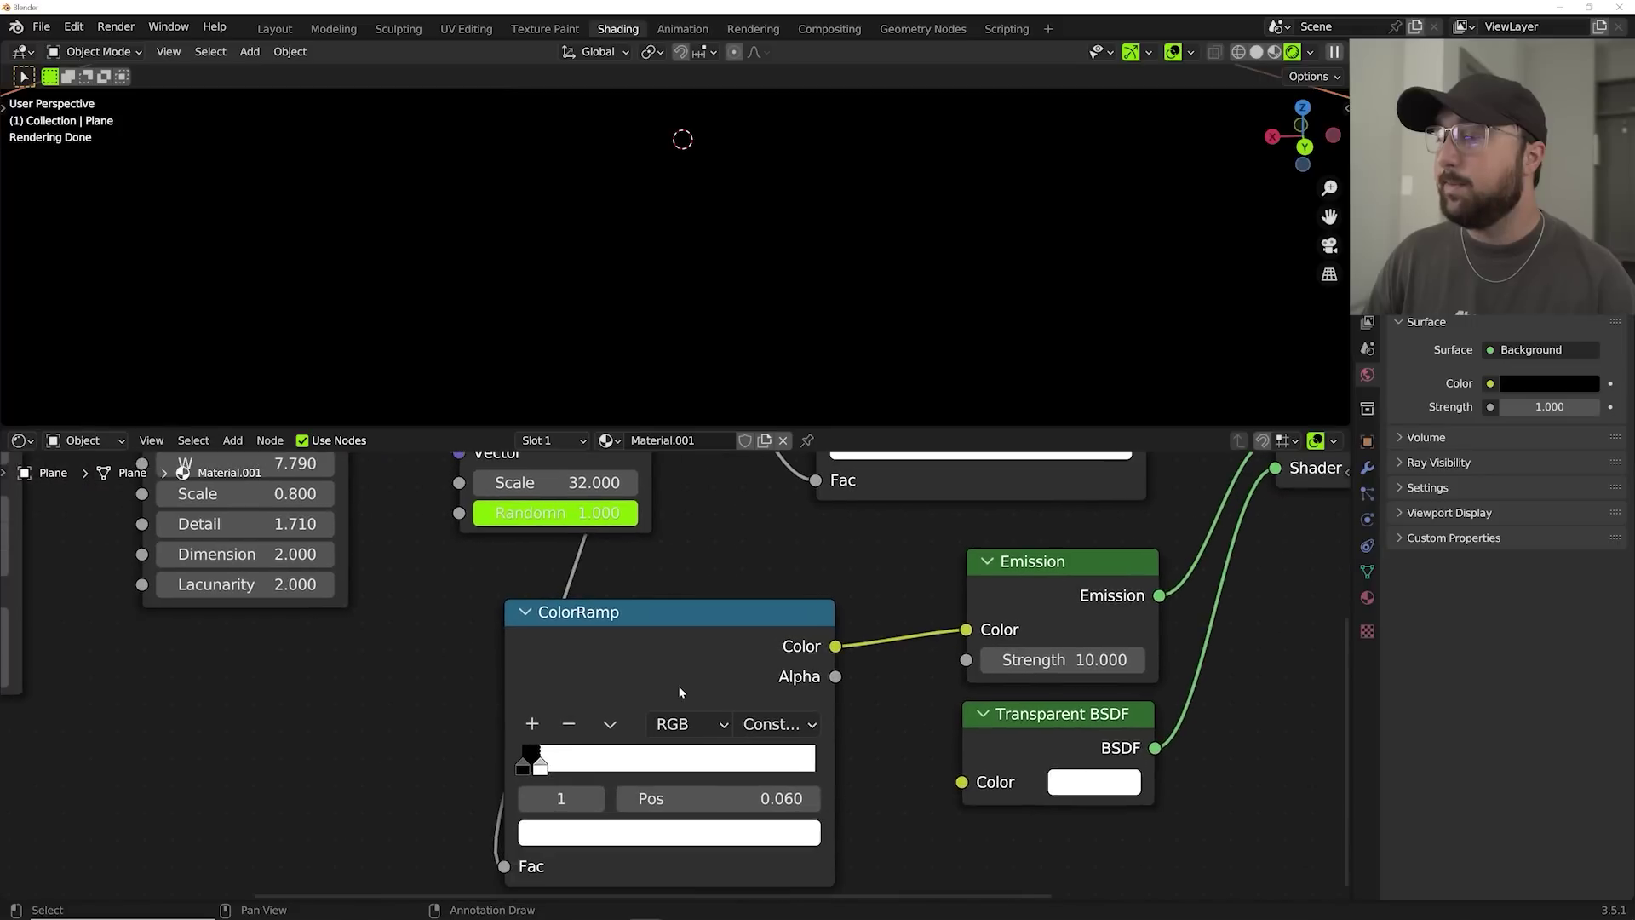
pyautogui.click(517, 767)
pyautogui.click(577, 839)
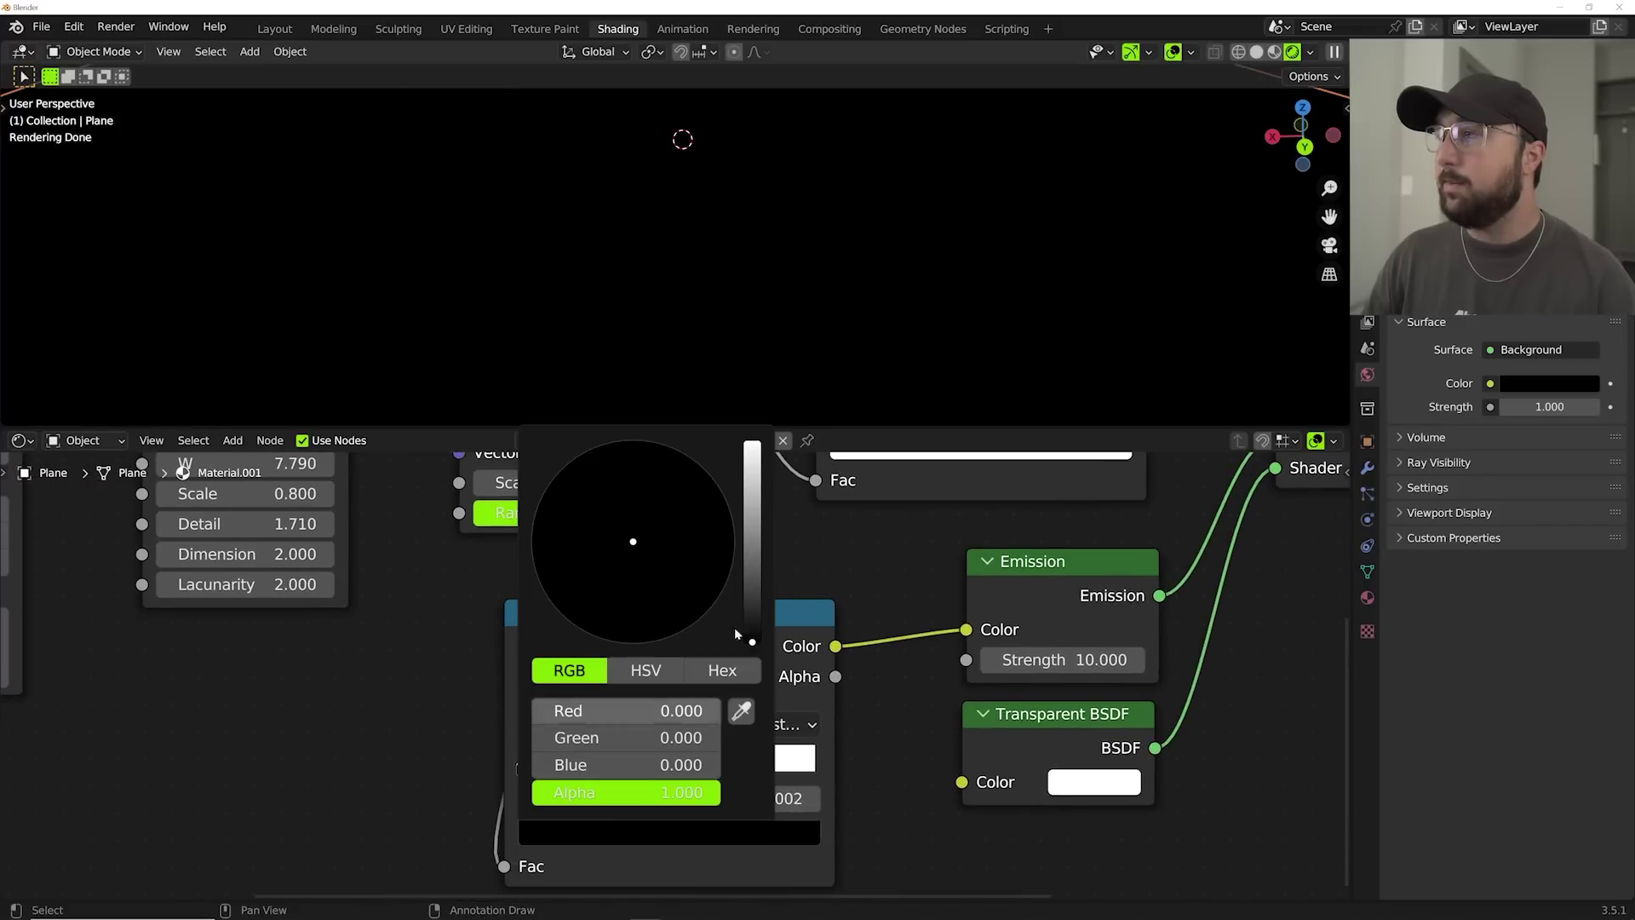
pyautogui.moveTo(759, 477); pyautogui.dragTo(753, 439)
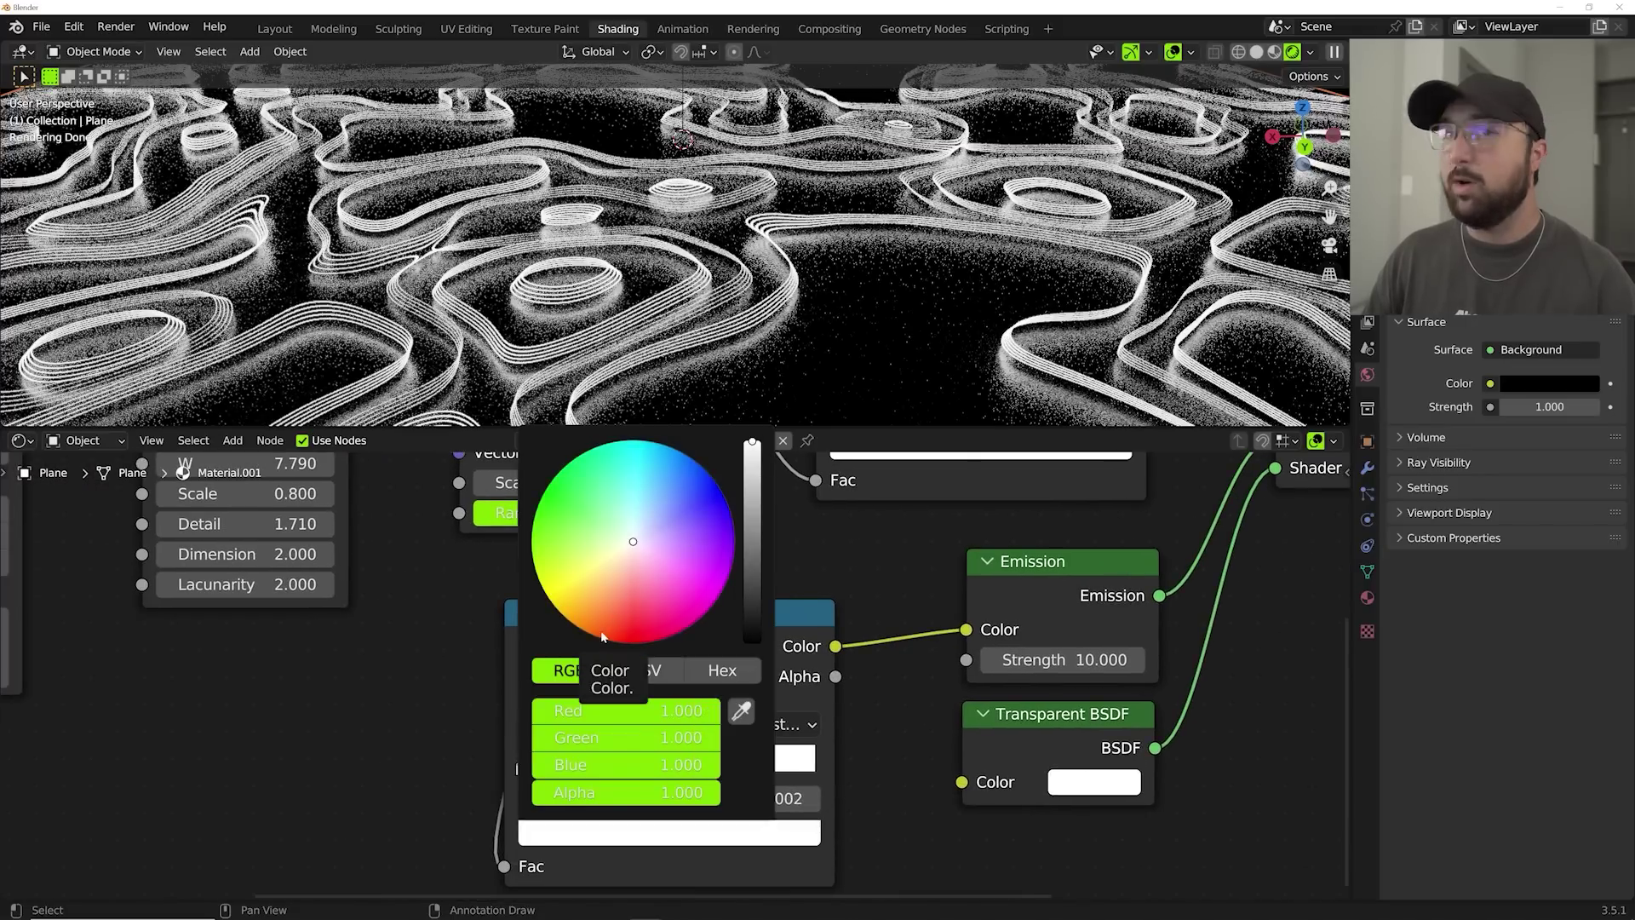
pyautogui.click(681, 477)
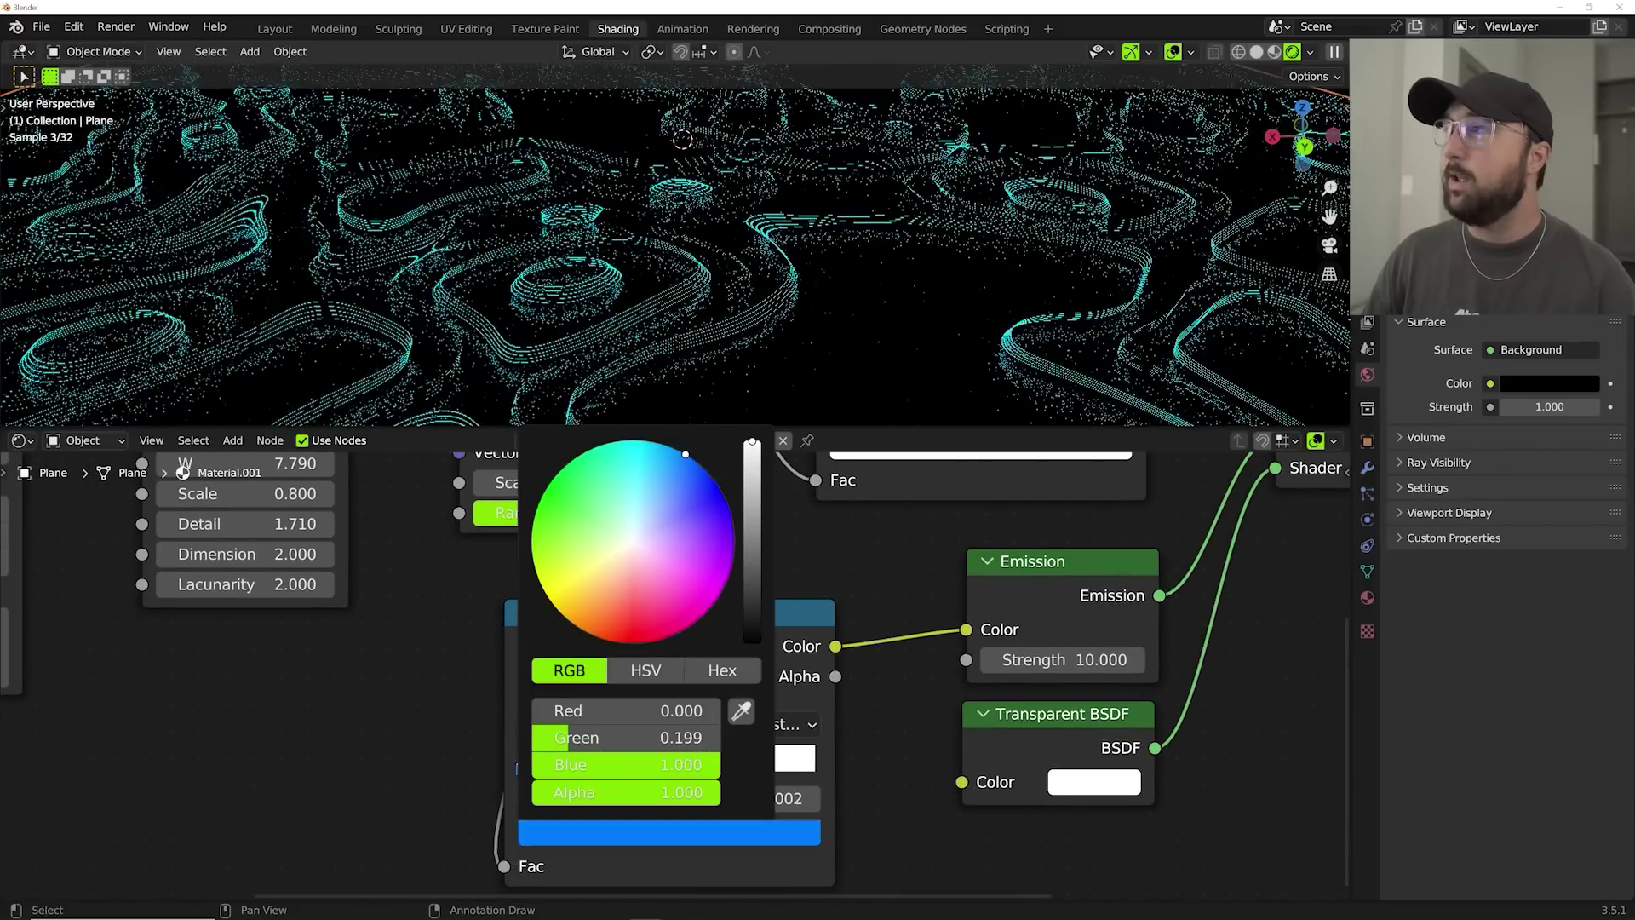
pyautogui.click(543, 770)
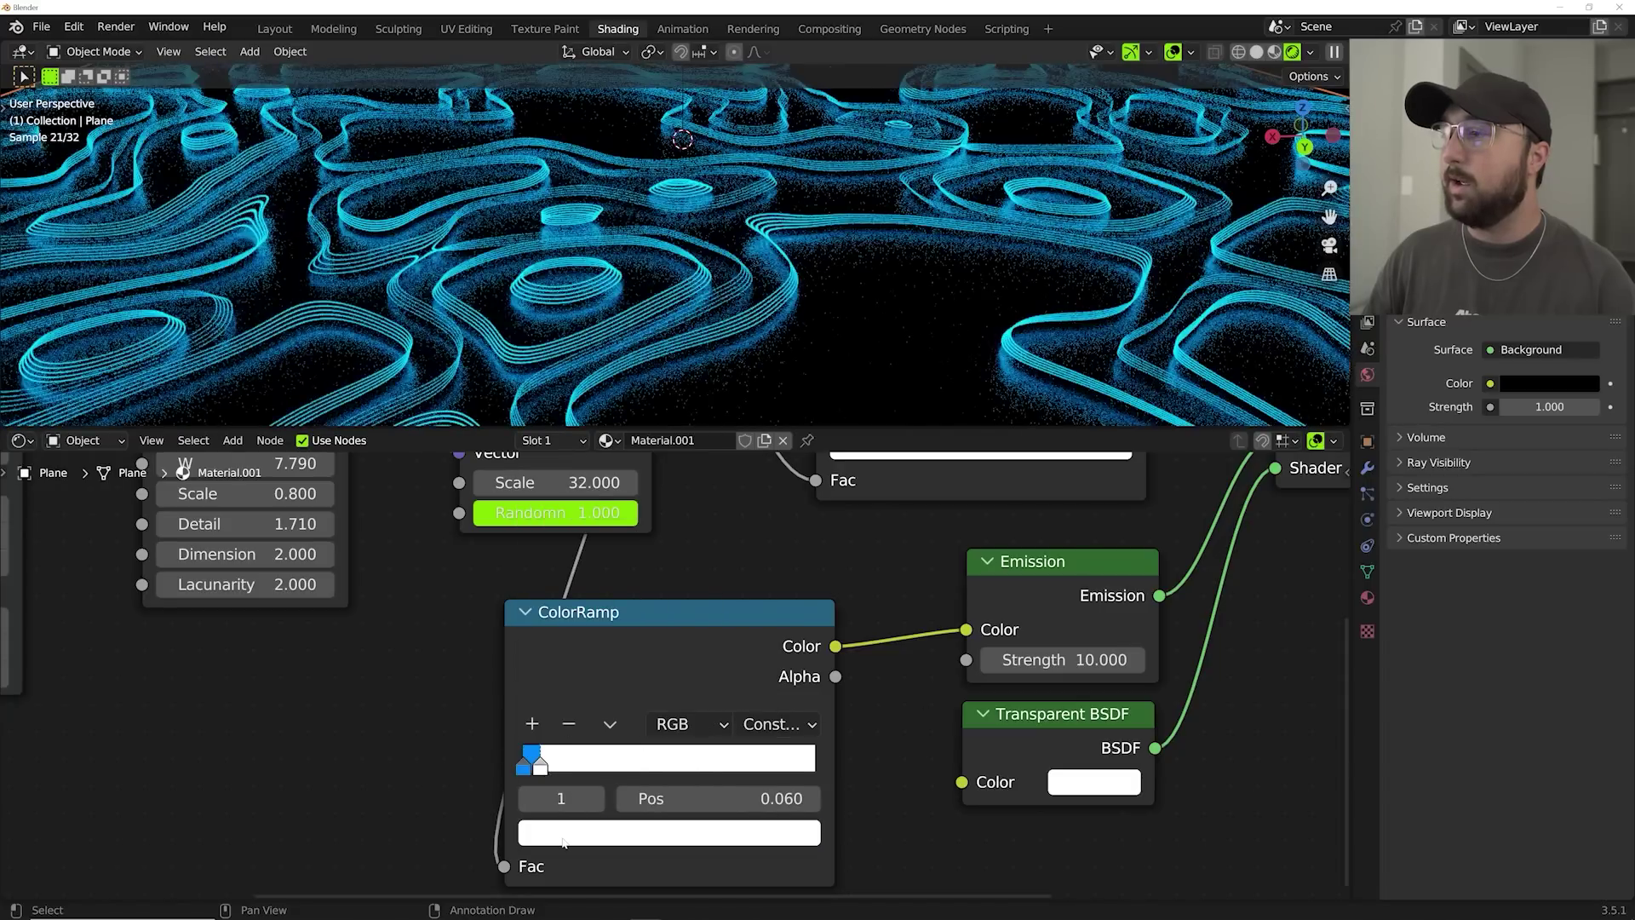
pyautogui.click(669, 833)
pyautogui.click(602, 639)
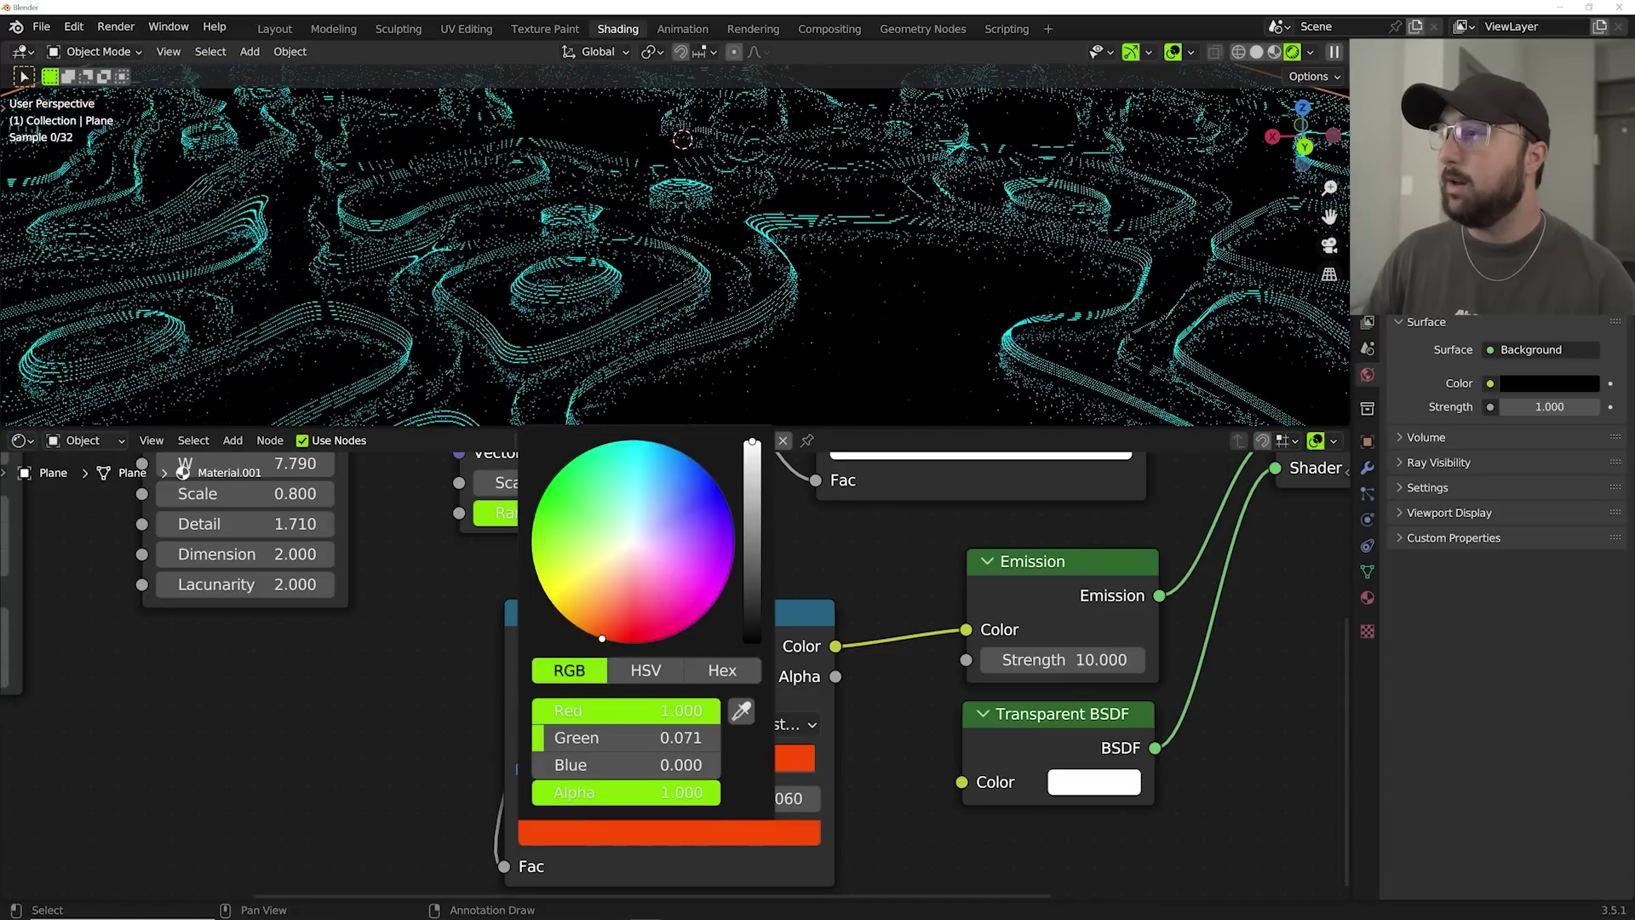
pyautogui.moveTo(538, 768); pyautogui.dragTo(535, 766)
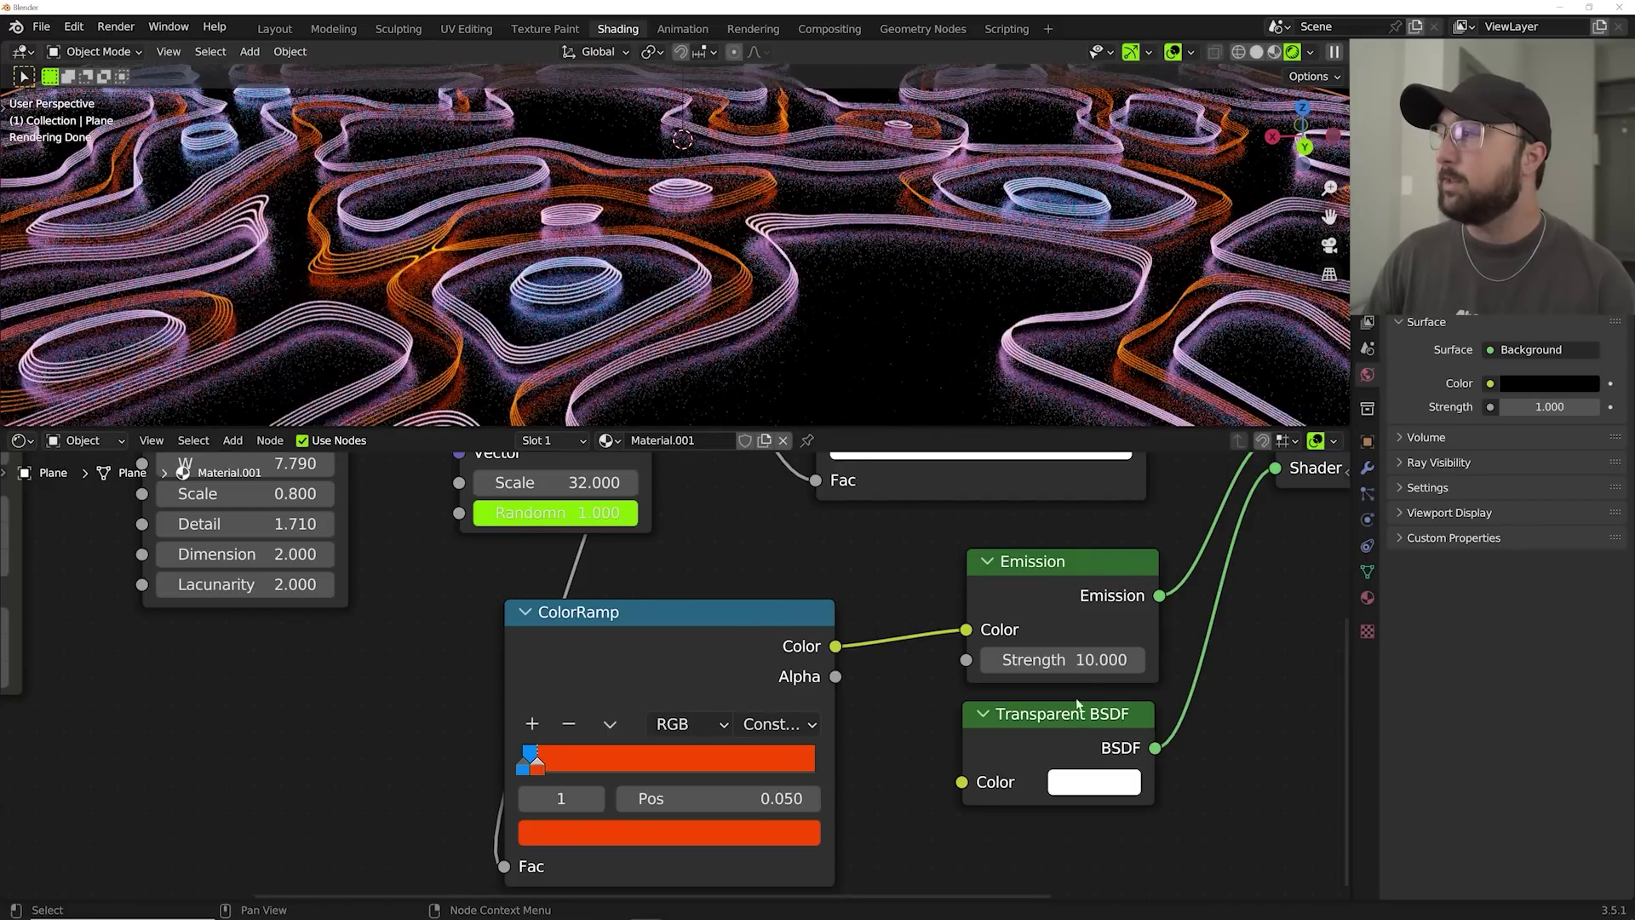
# Raise the Emission Strength to 24.700 for brighter contour lines.
pyautogui.moveTo(1065, 661); pyautogui.dragTo(1099, 661)
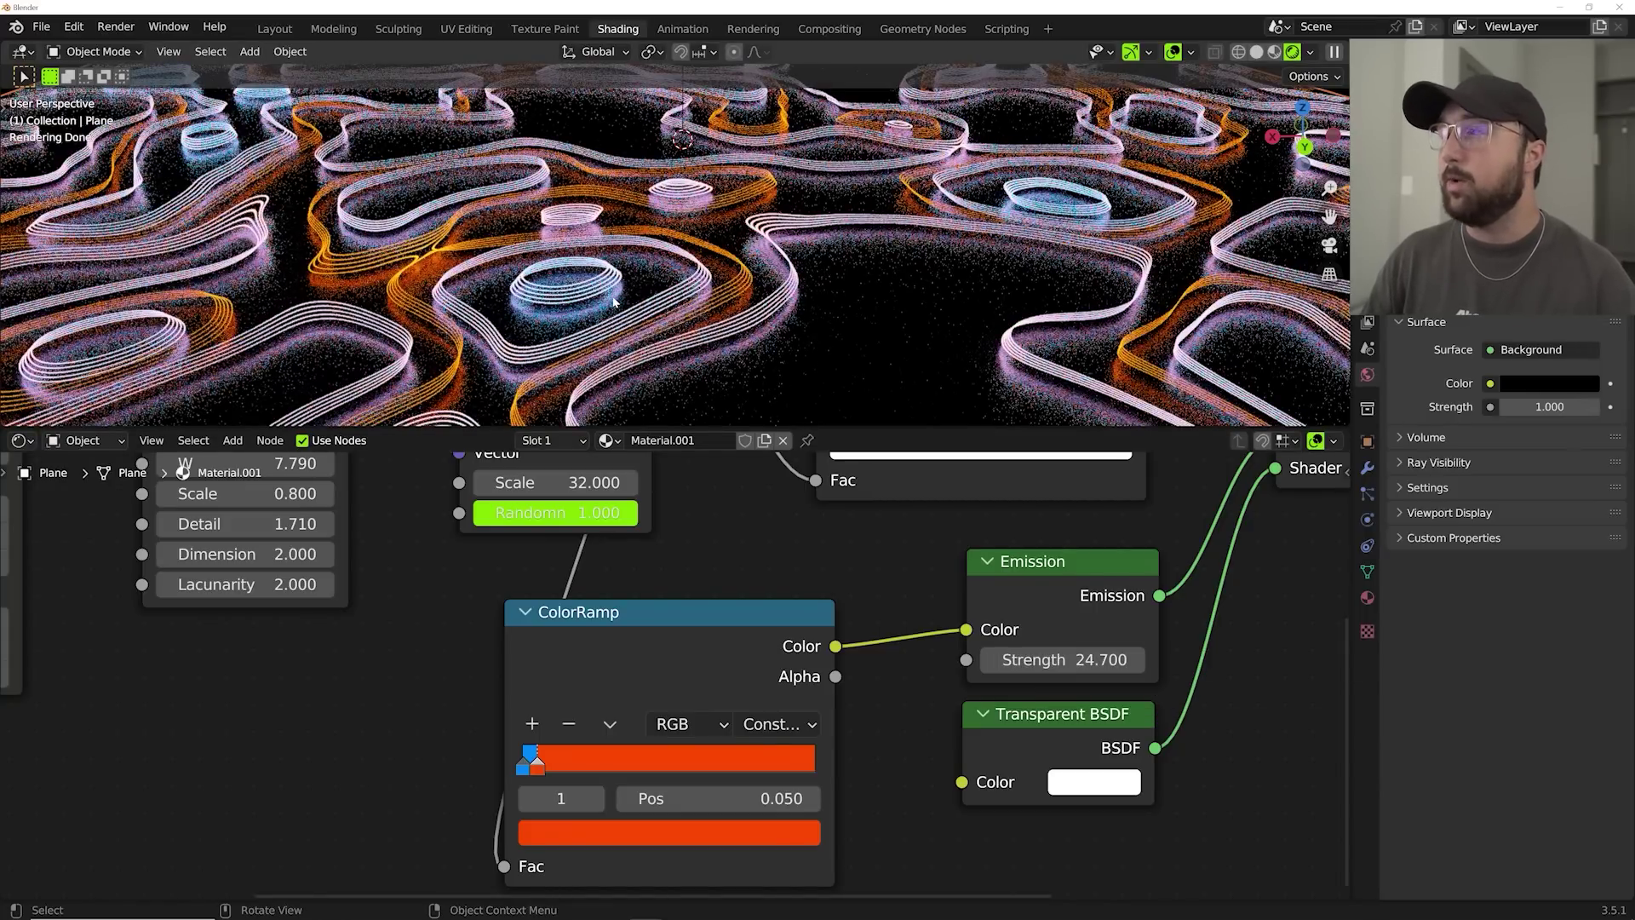
pyautogui.scroll(-5, 664, 325)
pyautogui.scroll(4, 664, 325)
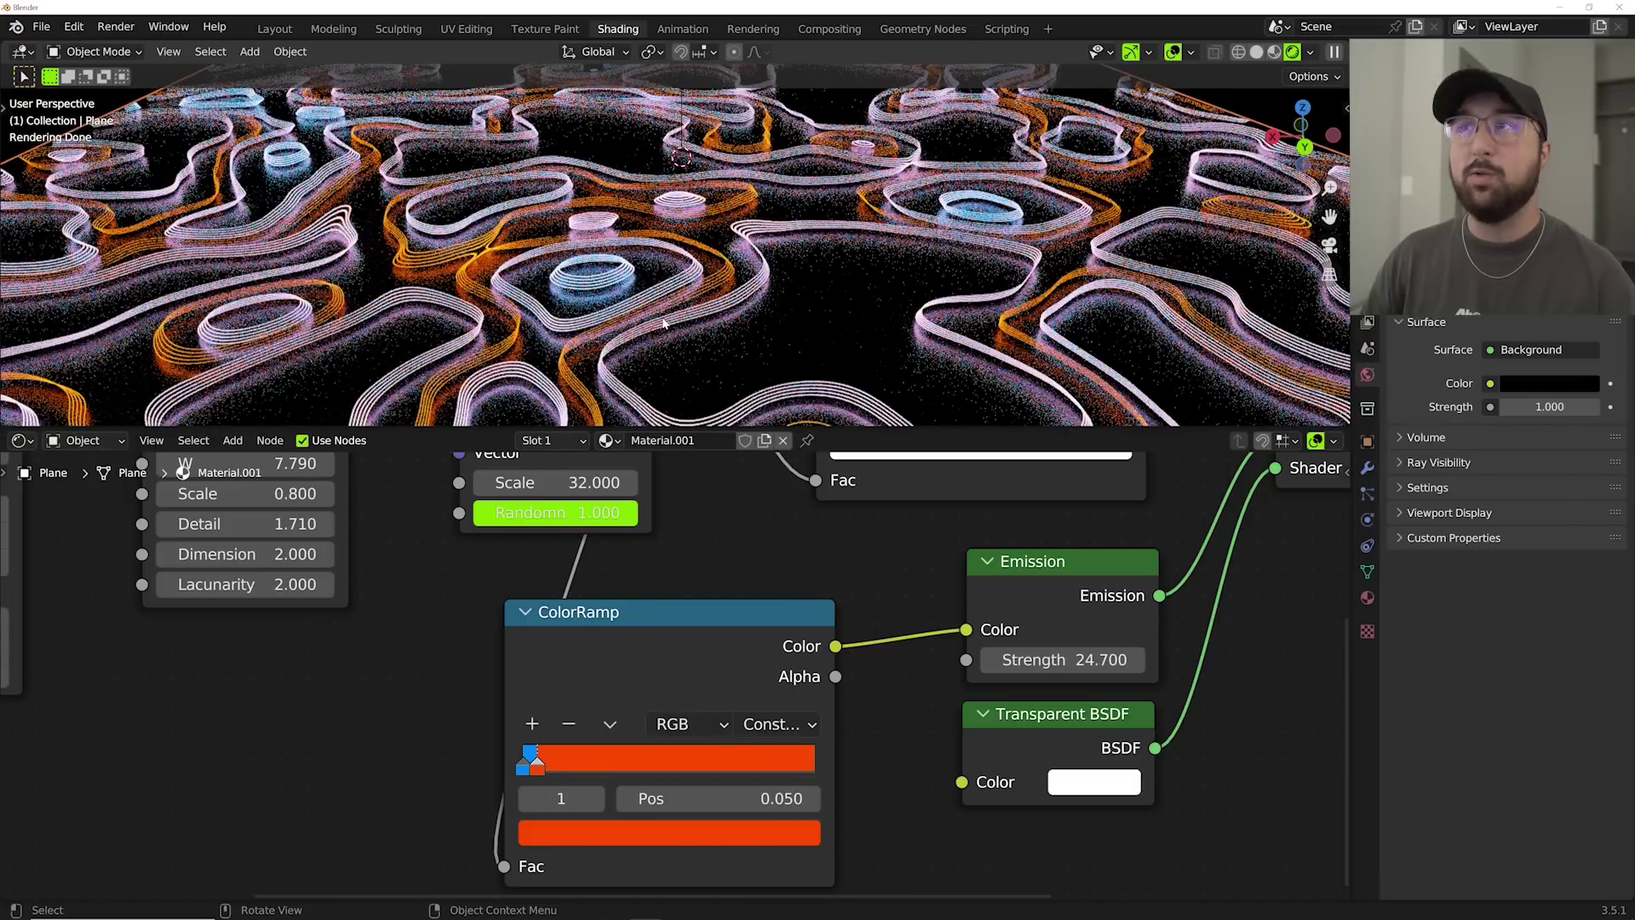
# In the Layout workspace, use material preview shading with scene lights and scene world enabled.
pyautogui.click(273, 29)
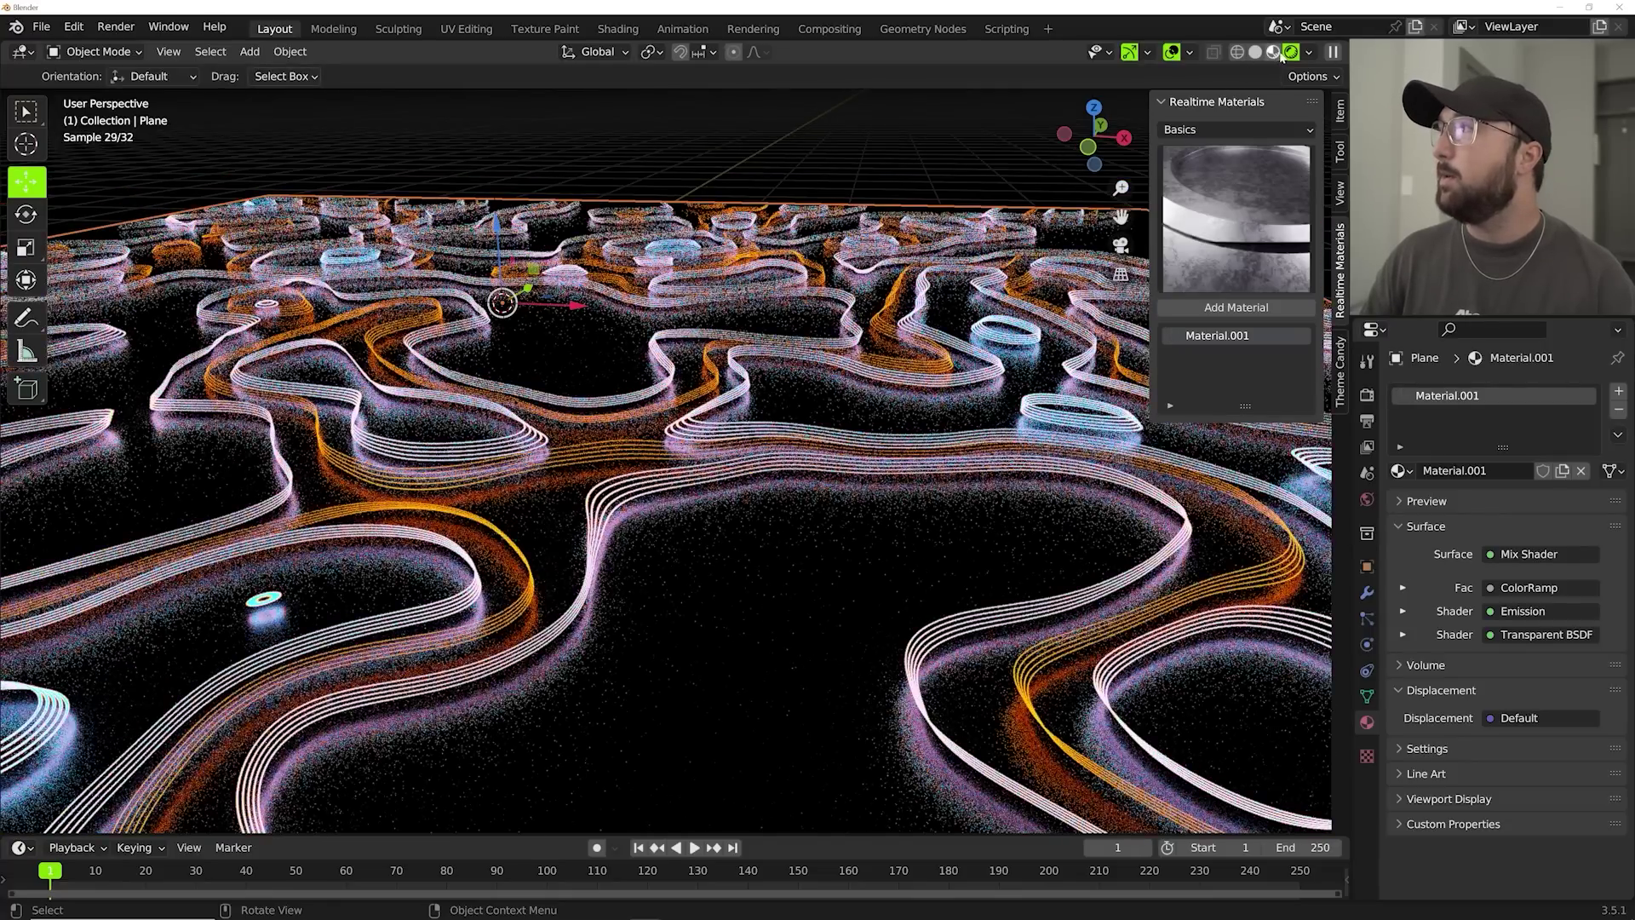
pyautogui.click(1273, 52)
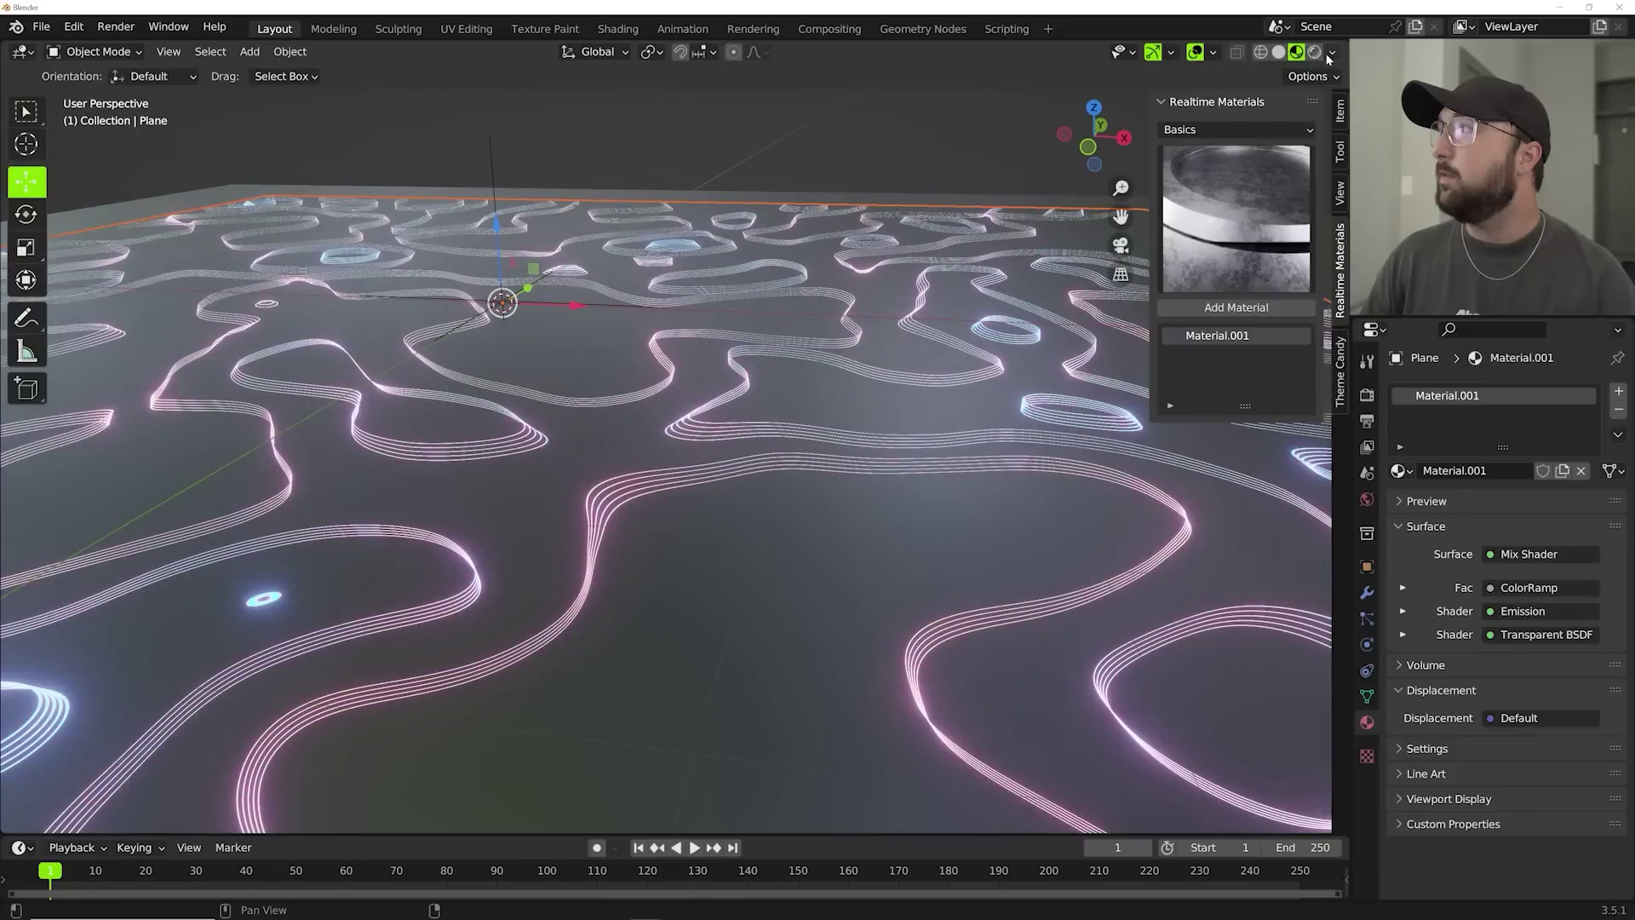
pyautogui.click(1332, 53)
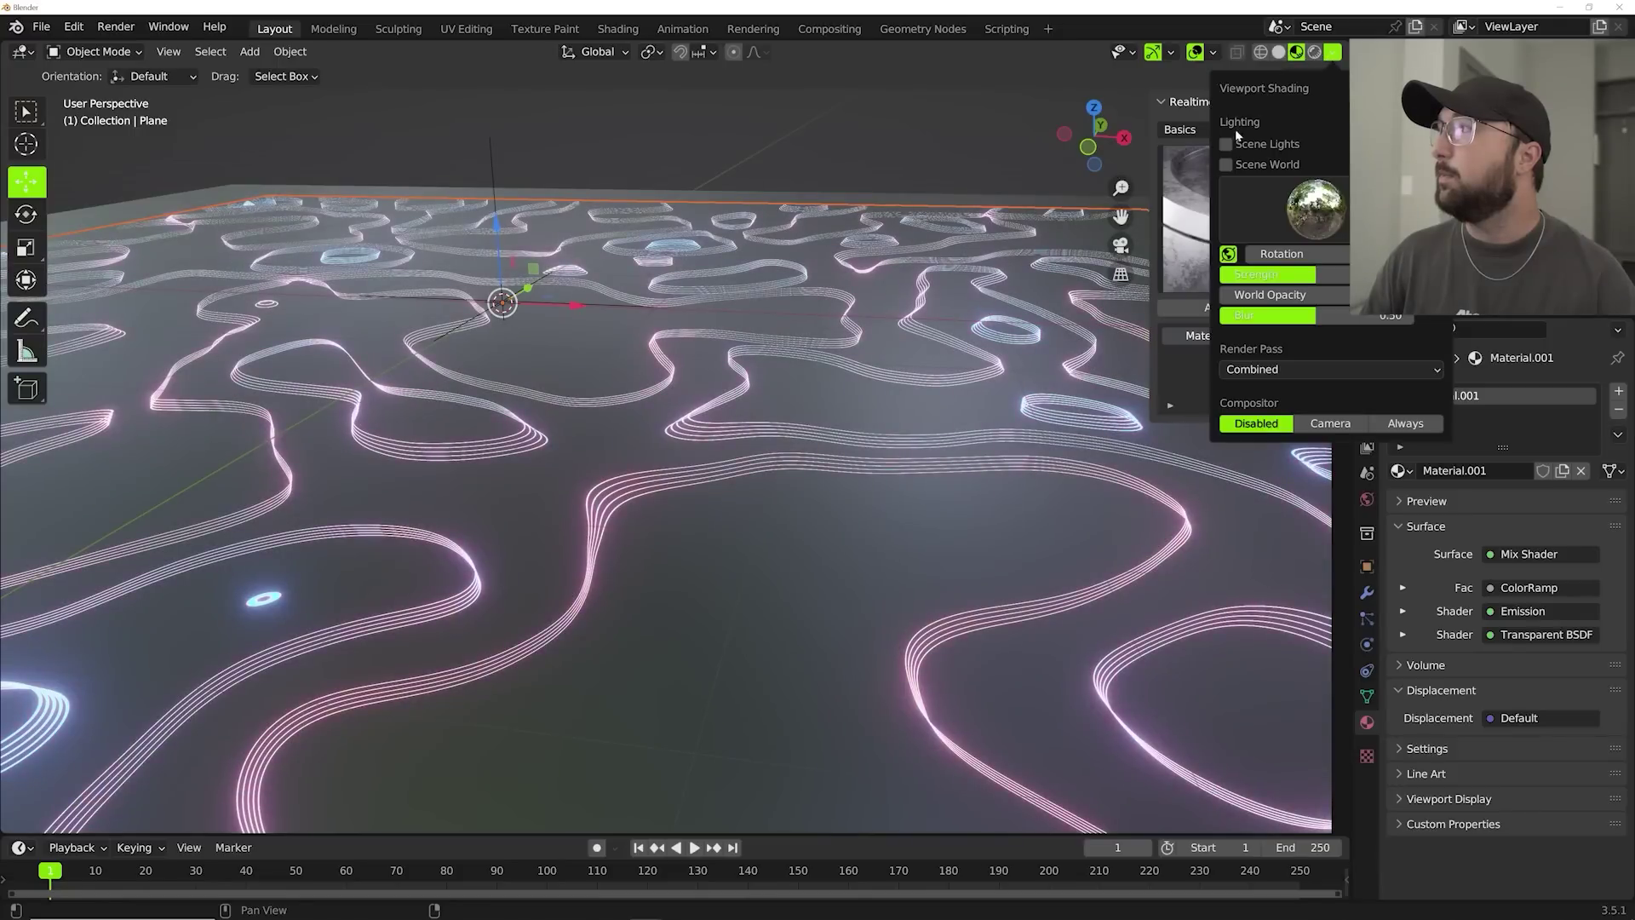
pyautogui.click(1230, 144)
pyautogui.click(1230, 163)
pyautogui.moveTo(624, 523); pyautogui.dragTo(599, 540, button='middle')
# Add a camera and align it to the current view.
pyautogui.hotkey('shift', 'a')
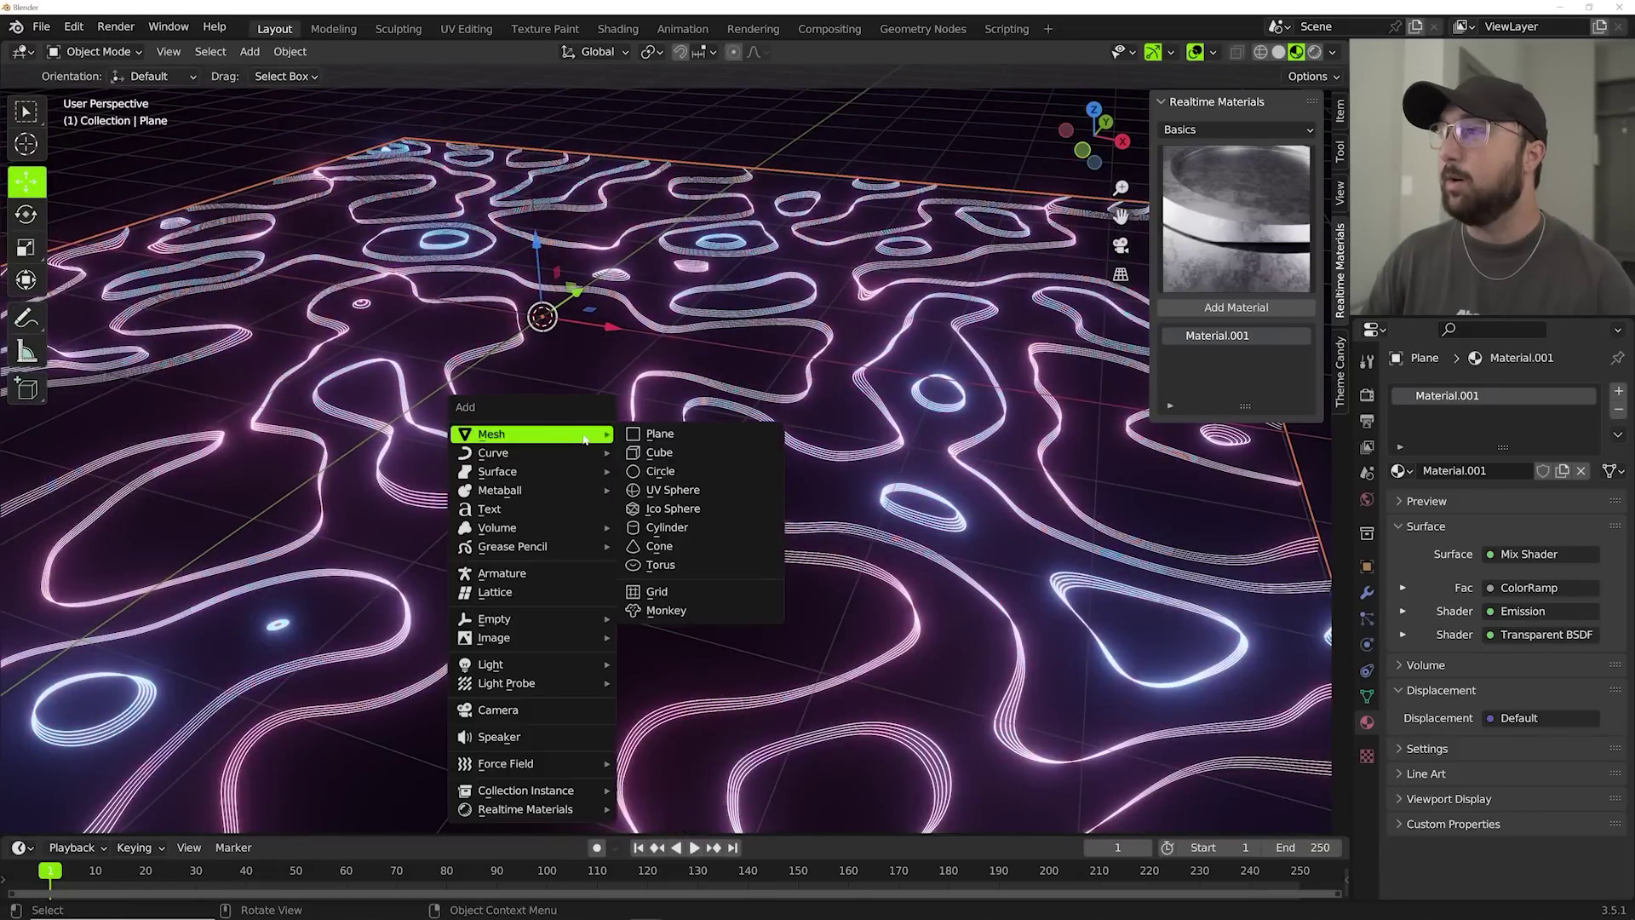
pyautogui.hotkey('shift', 'a')
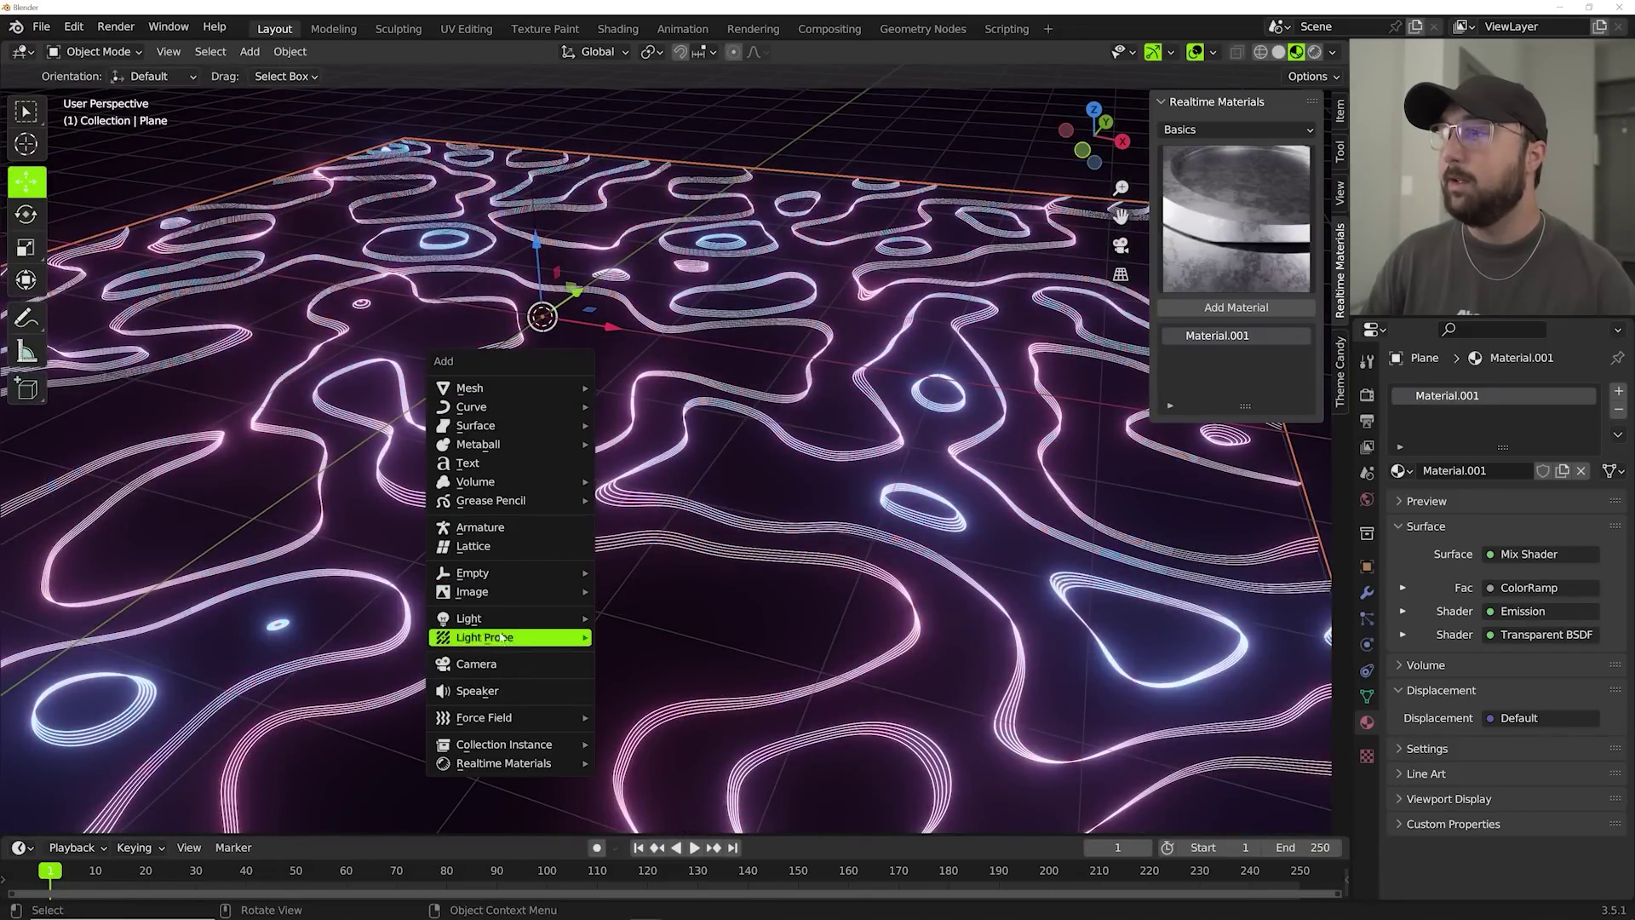
pyautogui.click(476, 664)
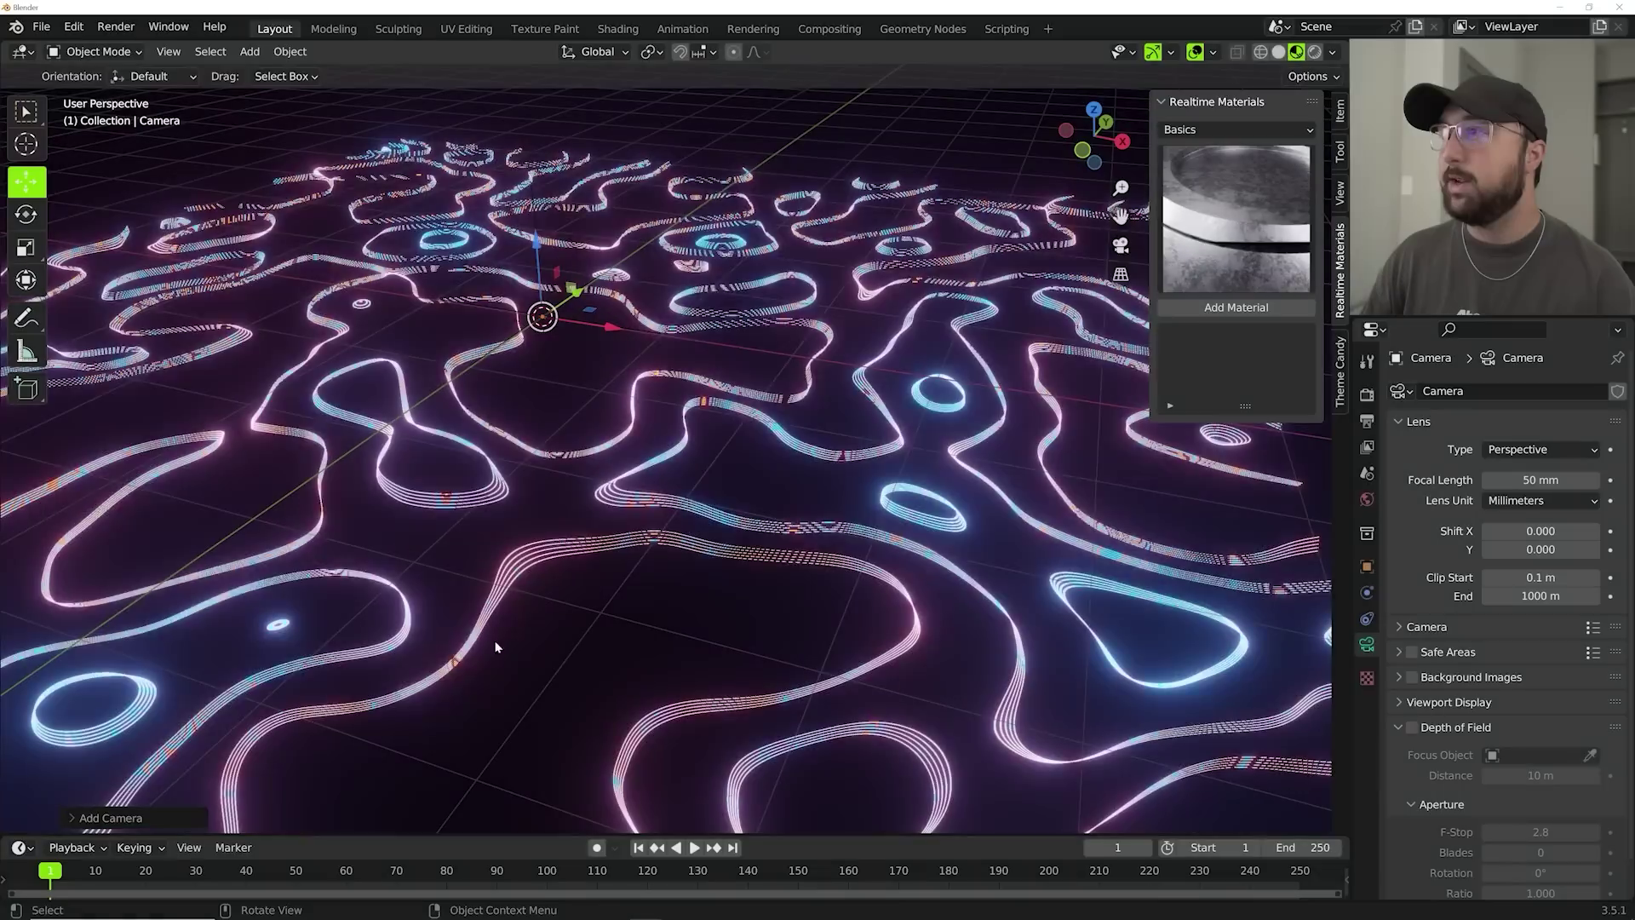
pyautogui.press('ctrl+alt+KP_0')
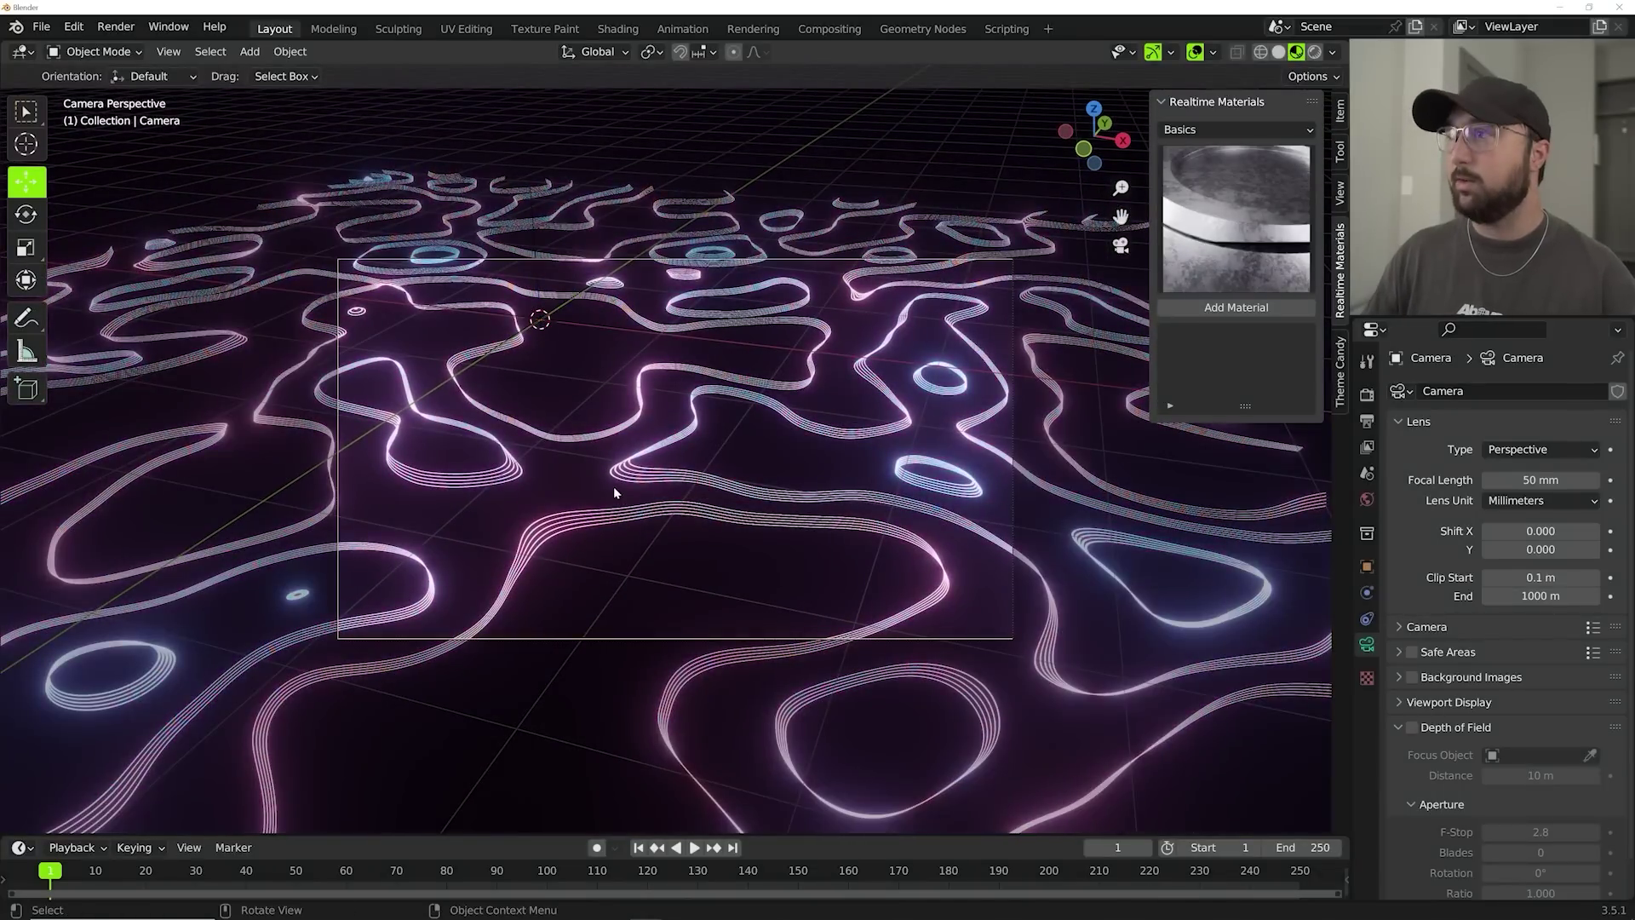
pyautogui.moveTo(658, 438); pyautogui.dragTo(667, 418, button='middle')
pyautogui.press('ctrl+alt+KP_0')
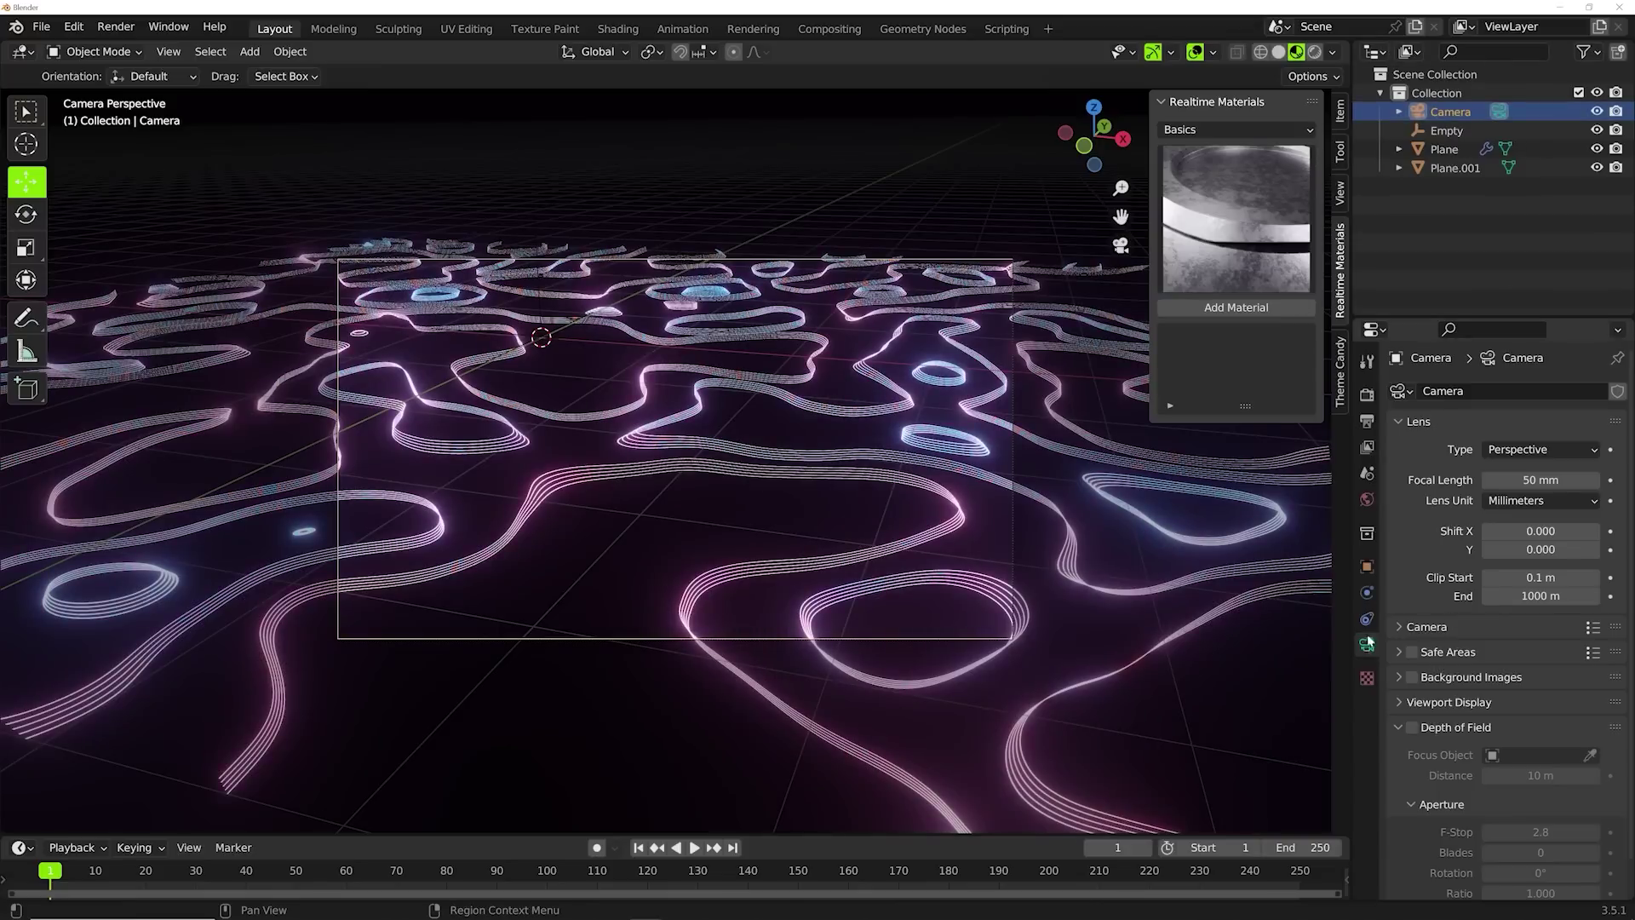
# Make the camera orthographic with an Orthographic Scale of 2.370.
pyautogui.click(1525, 451)
pyautogui.click(1521, 493)
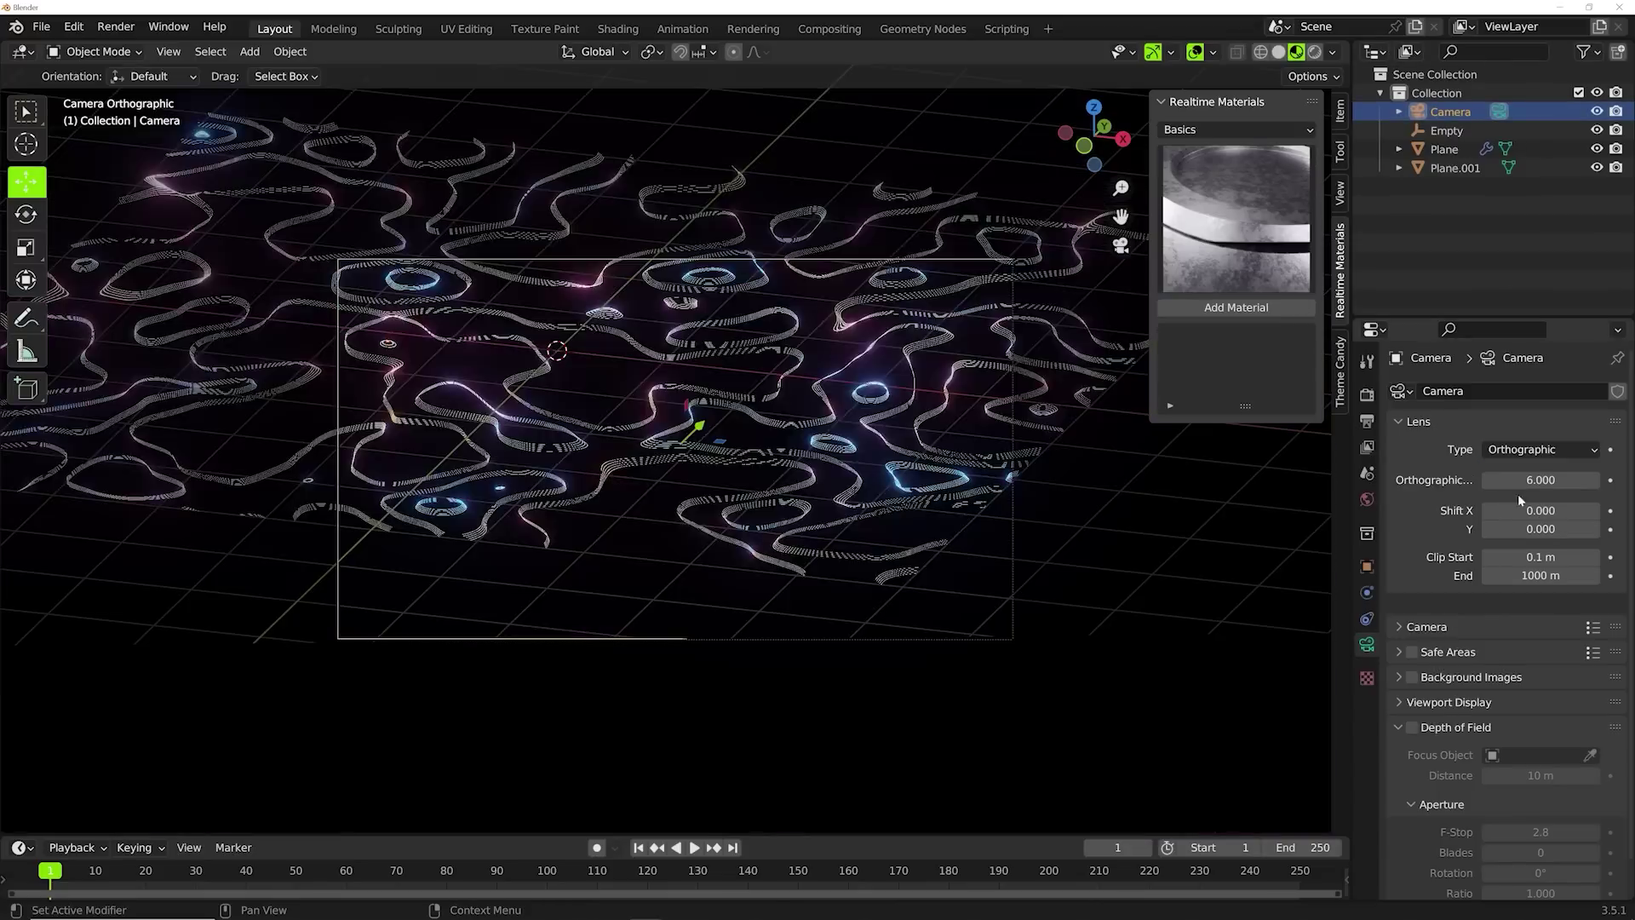
pyautogui.scroll(2, 770, 465)
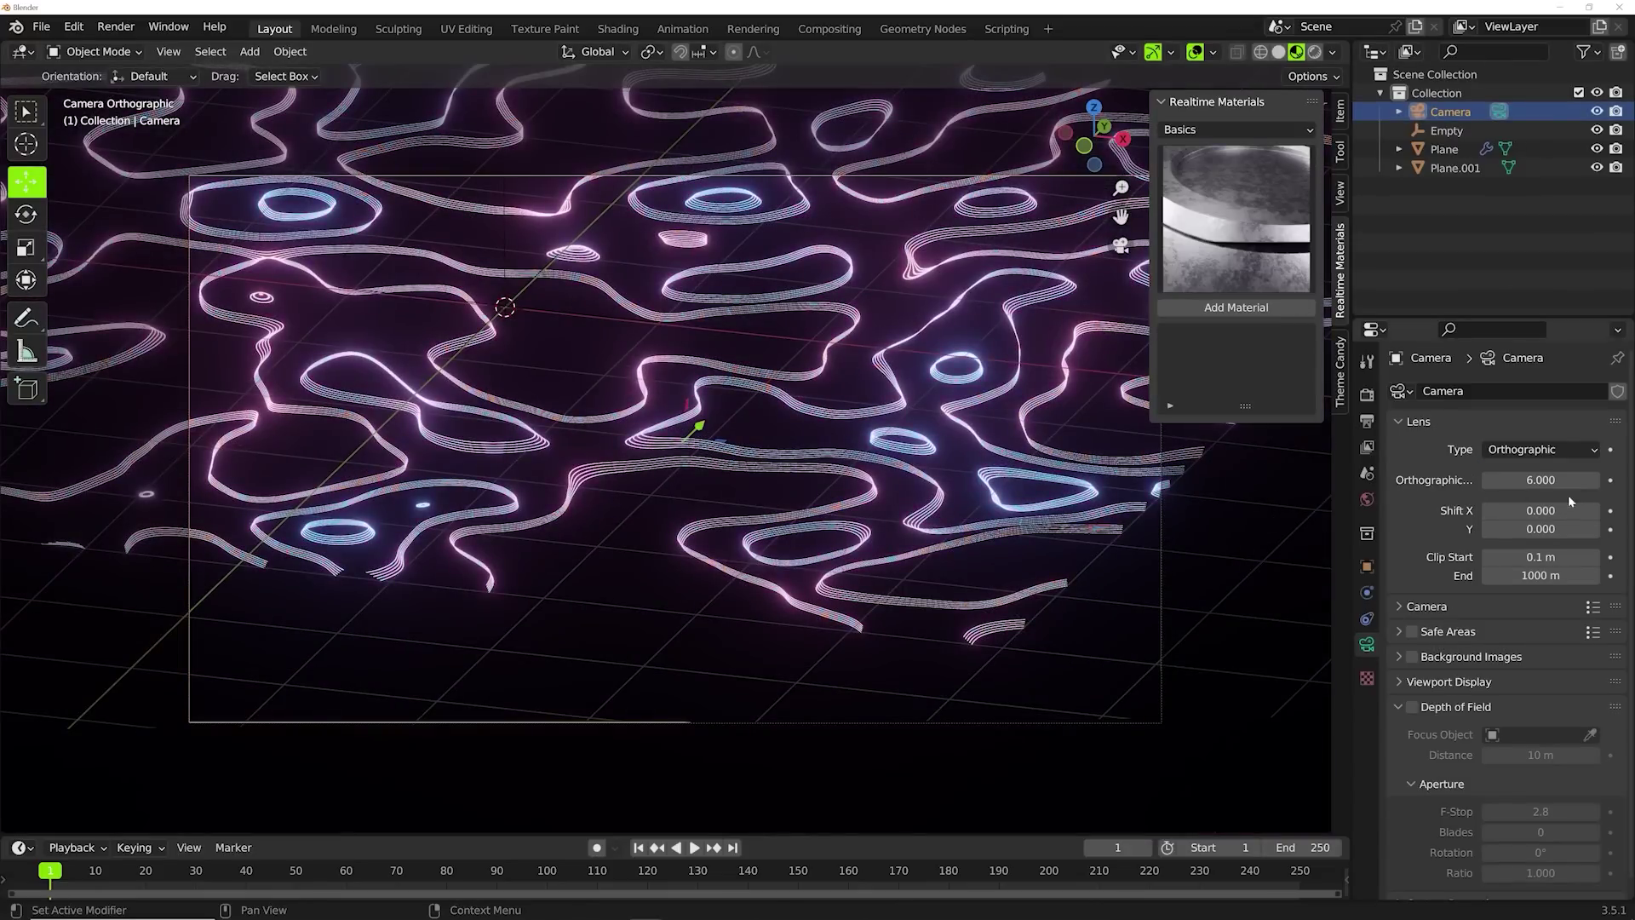
pyautogui.moveTo(1559, 481); pyautogui.dragTo(1509, 479)
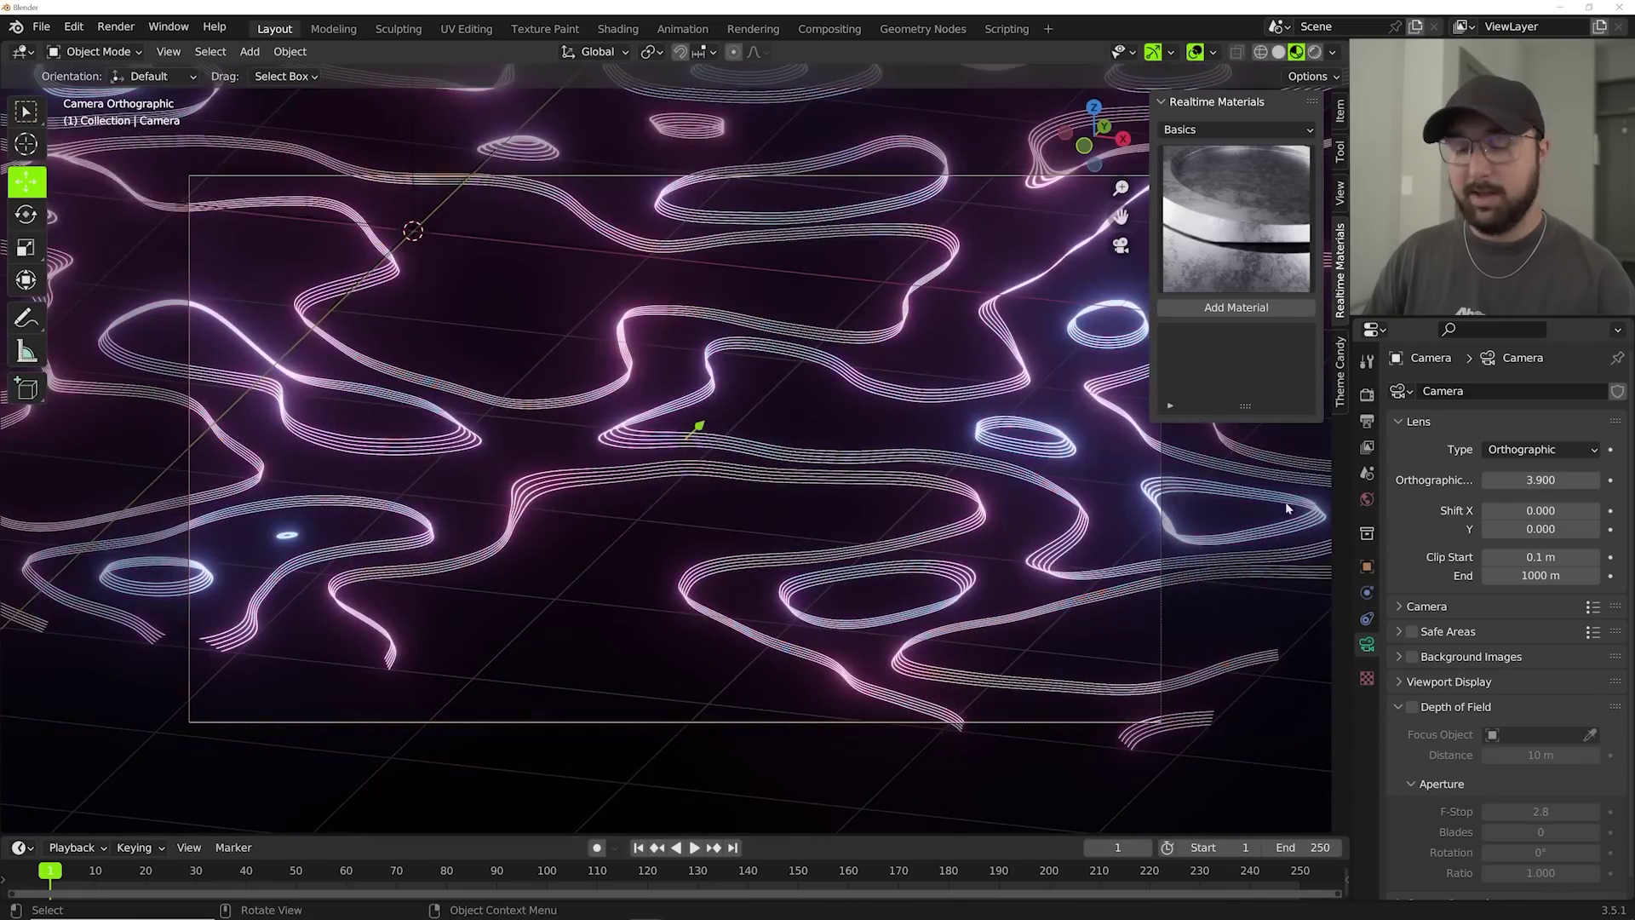
pyautogui.press('g')
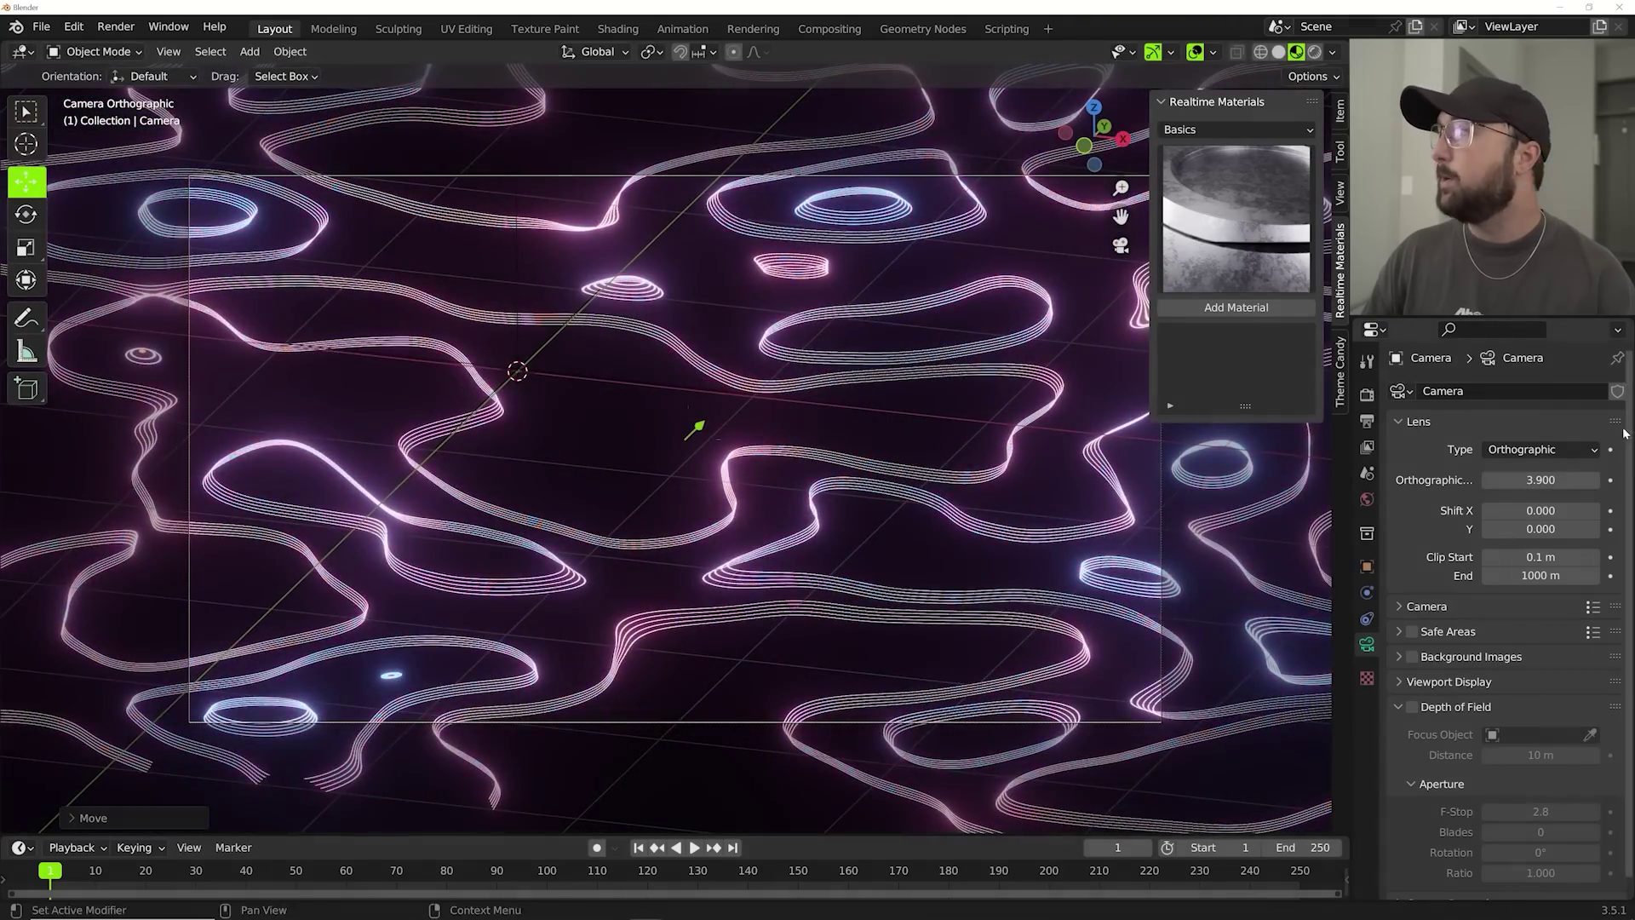
pyautogui.moveTo(1569, 480); pyautogui.dragTo(1487, 480)
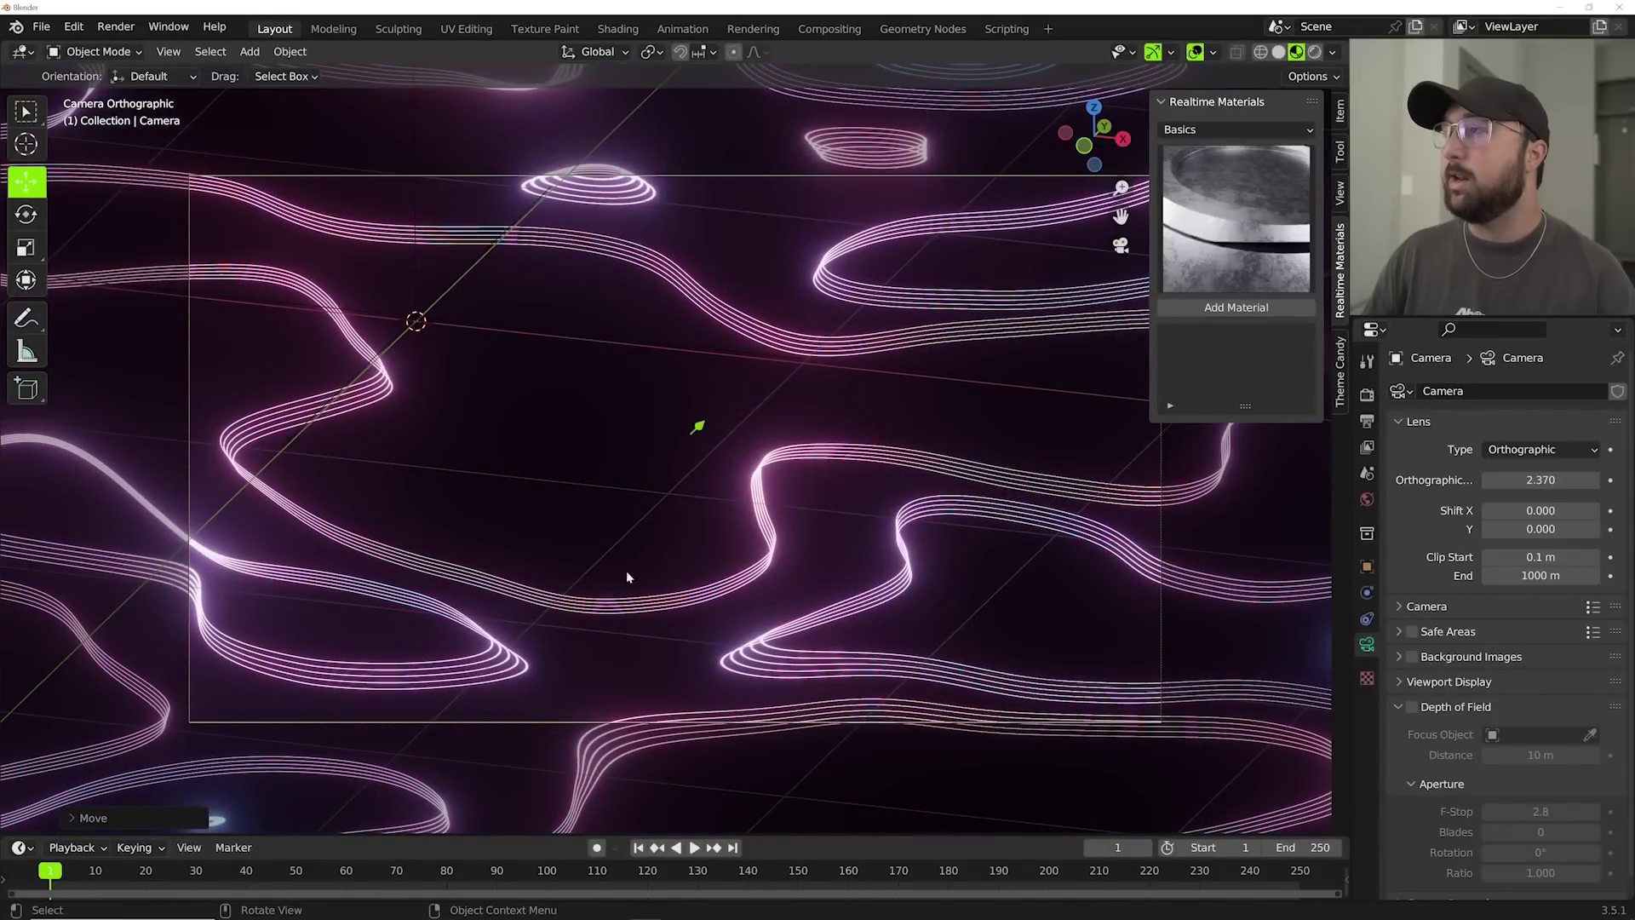
# Switch to rendered shading and draw a Render Region limiting rendering to the camera frame.
pyautogui.click(1316, 52)
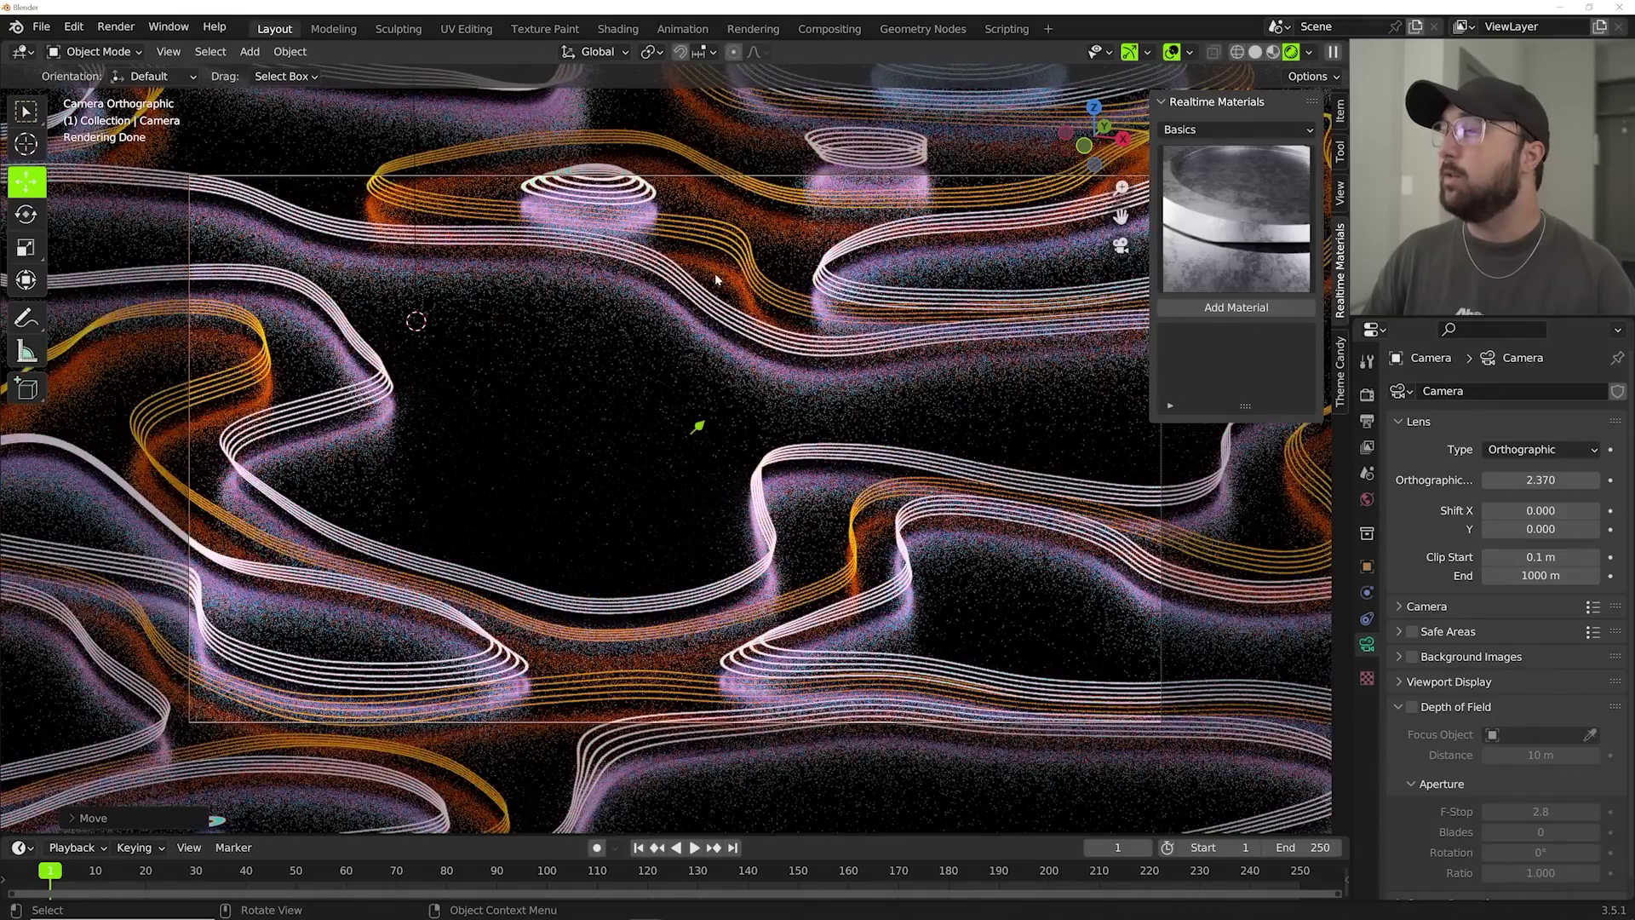
pyautogui.scroll(-2, 510, 392)
pyautogui.press('F3')
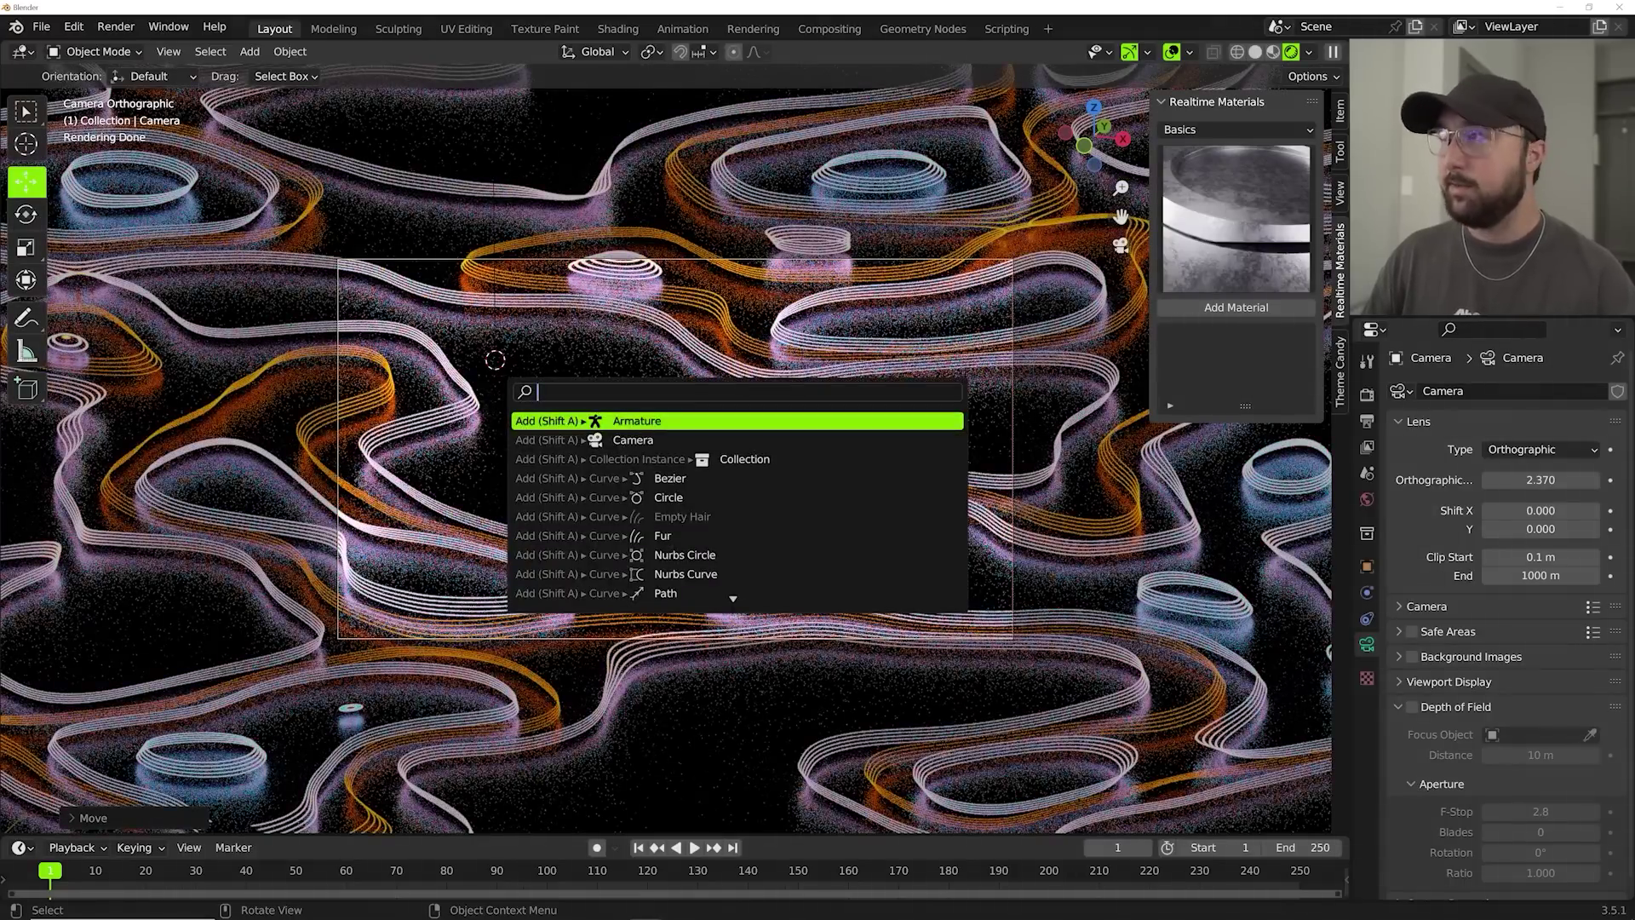
pyautogui.write('render')
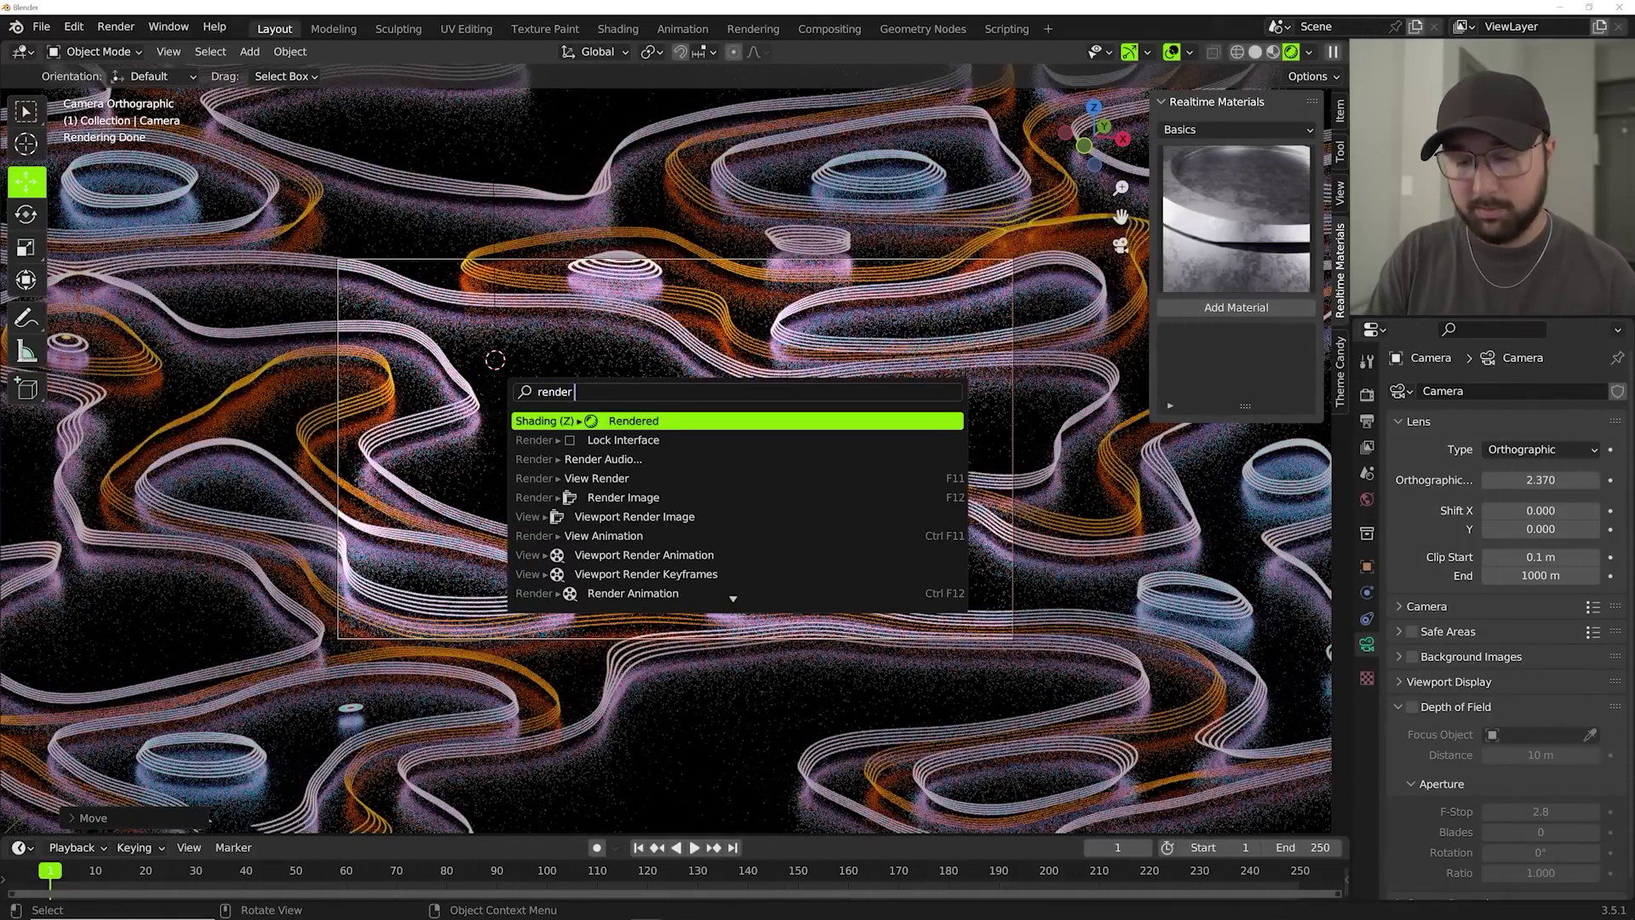
pyautogui.write(' r')
pyautogui.press('Down')
pyautogui.press('Down')
pyautogui.press('Down')
pyautogui.press('Down')
pyautogui.press('Down')
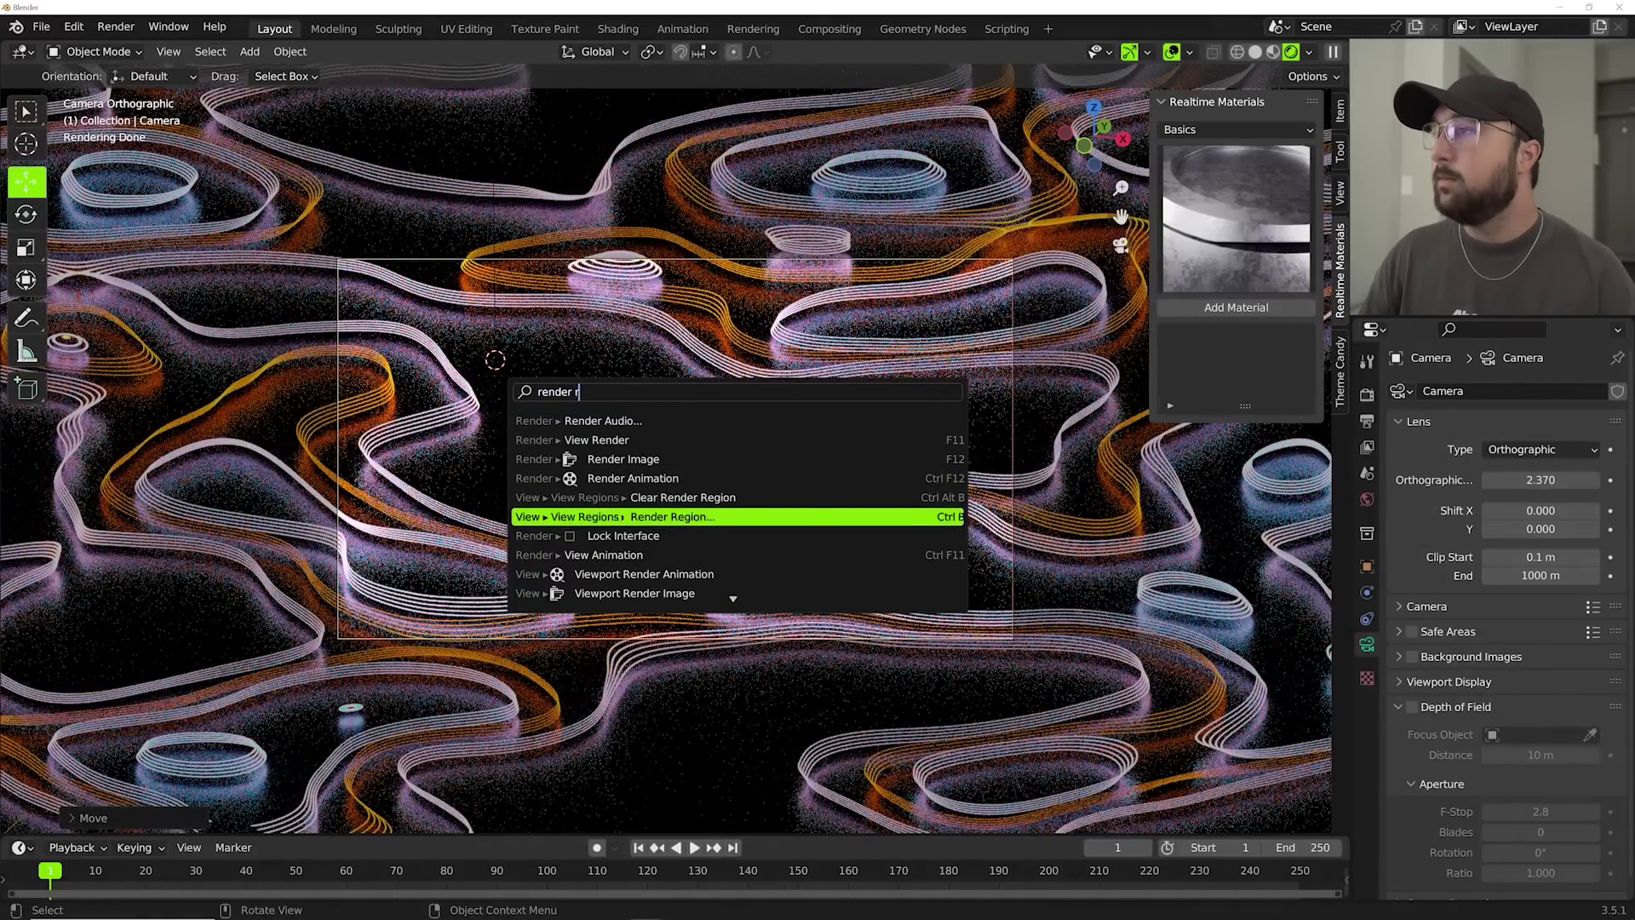
pyautogui.press('Return')
pyautogui.moveTo(1007, 693); pyautogui.dragTo(1045, 709)
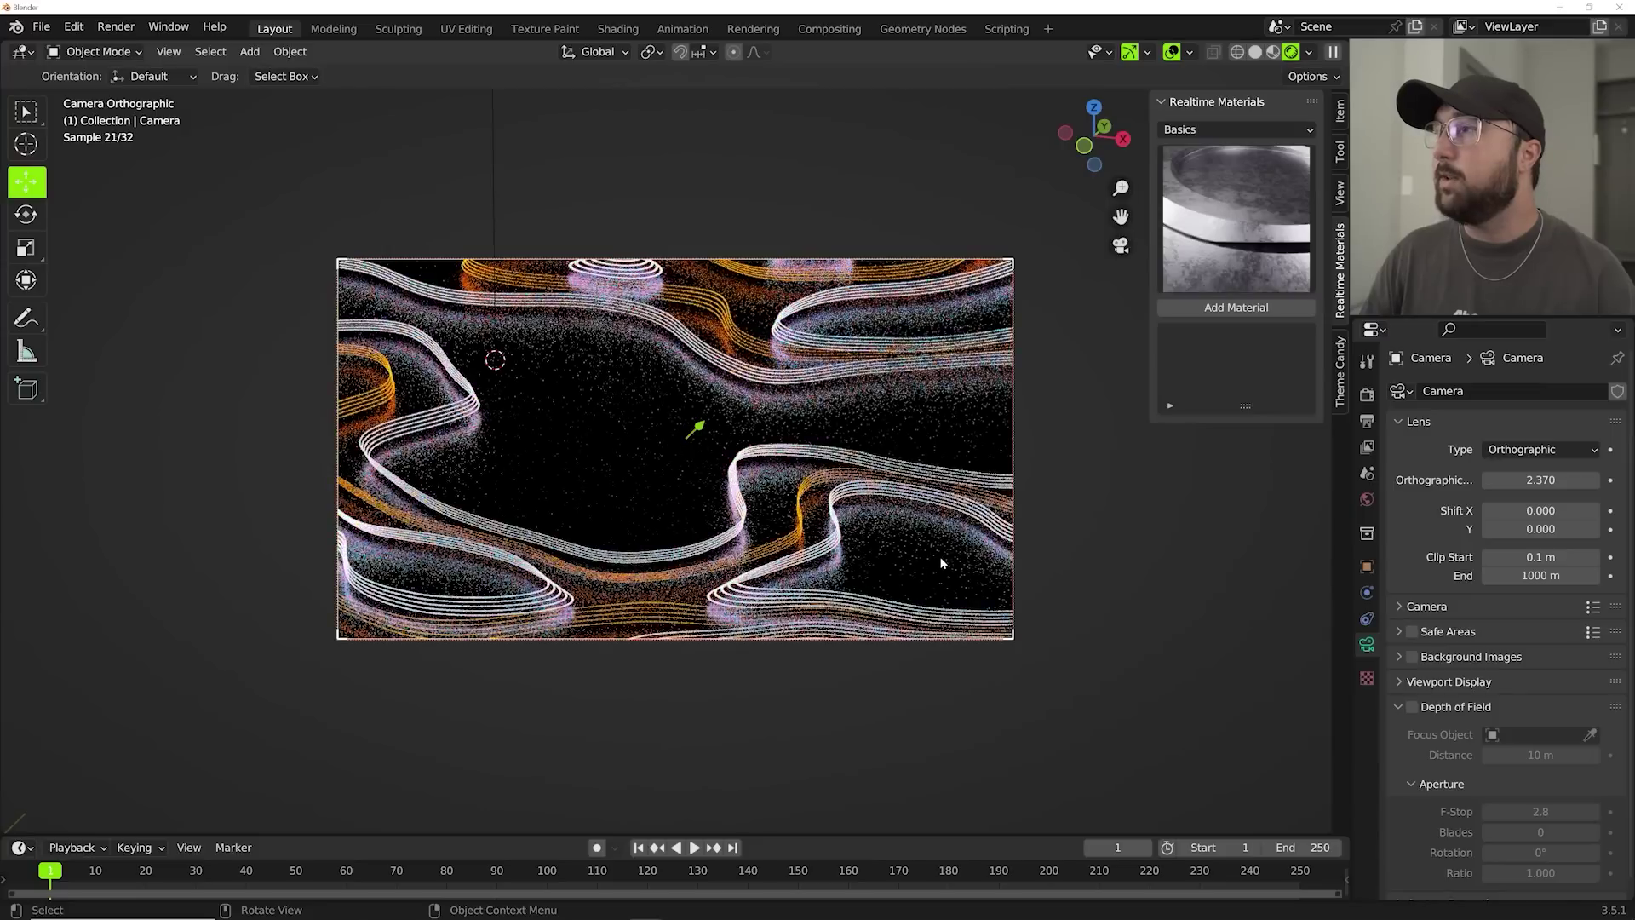
pyautogui.scroll(3, 937, 558)
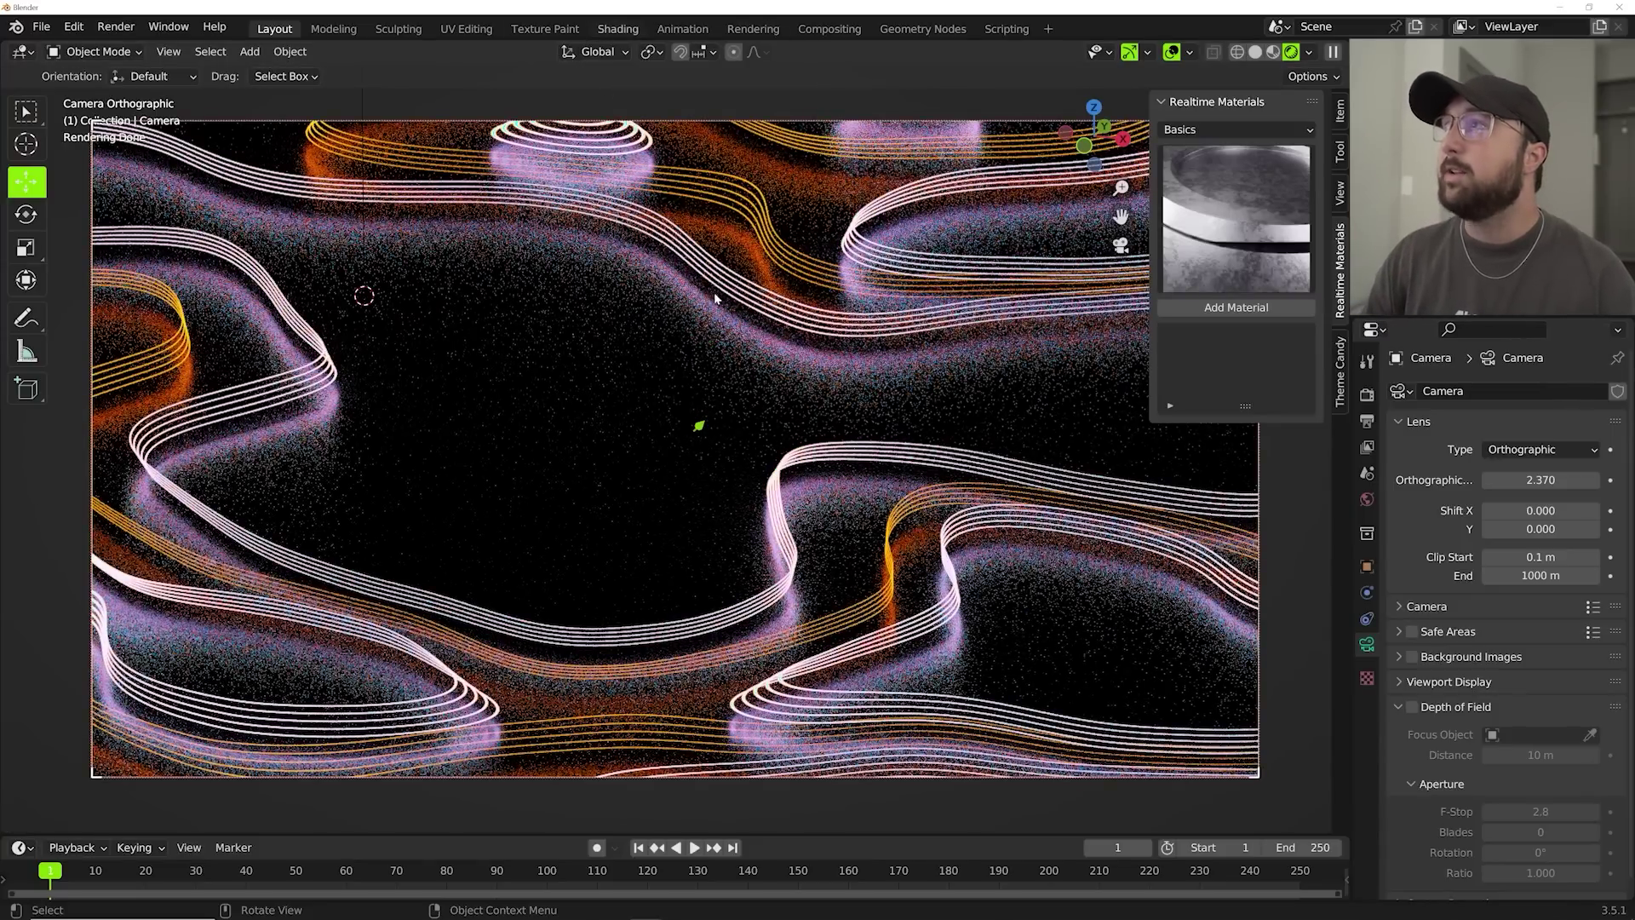
# From the camera view, select the plane and set its Musgrave Texture W to 0.
pyautogui.press('KP_0')
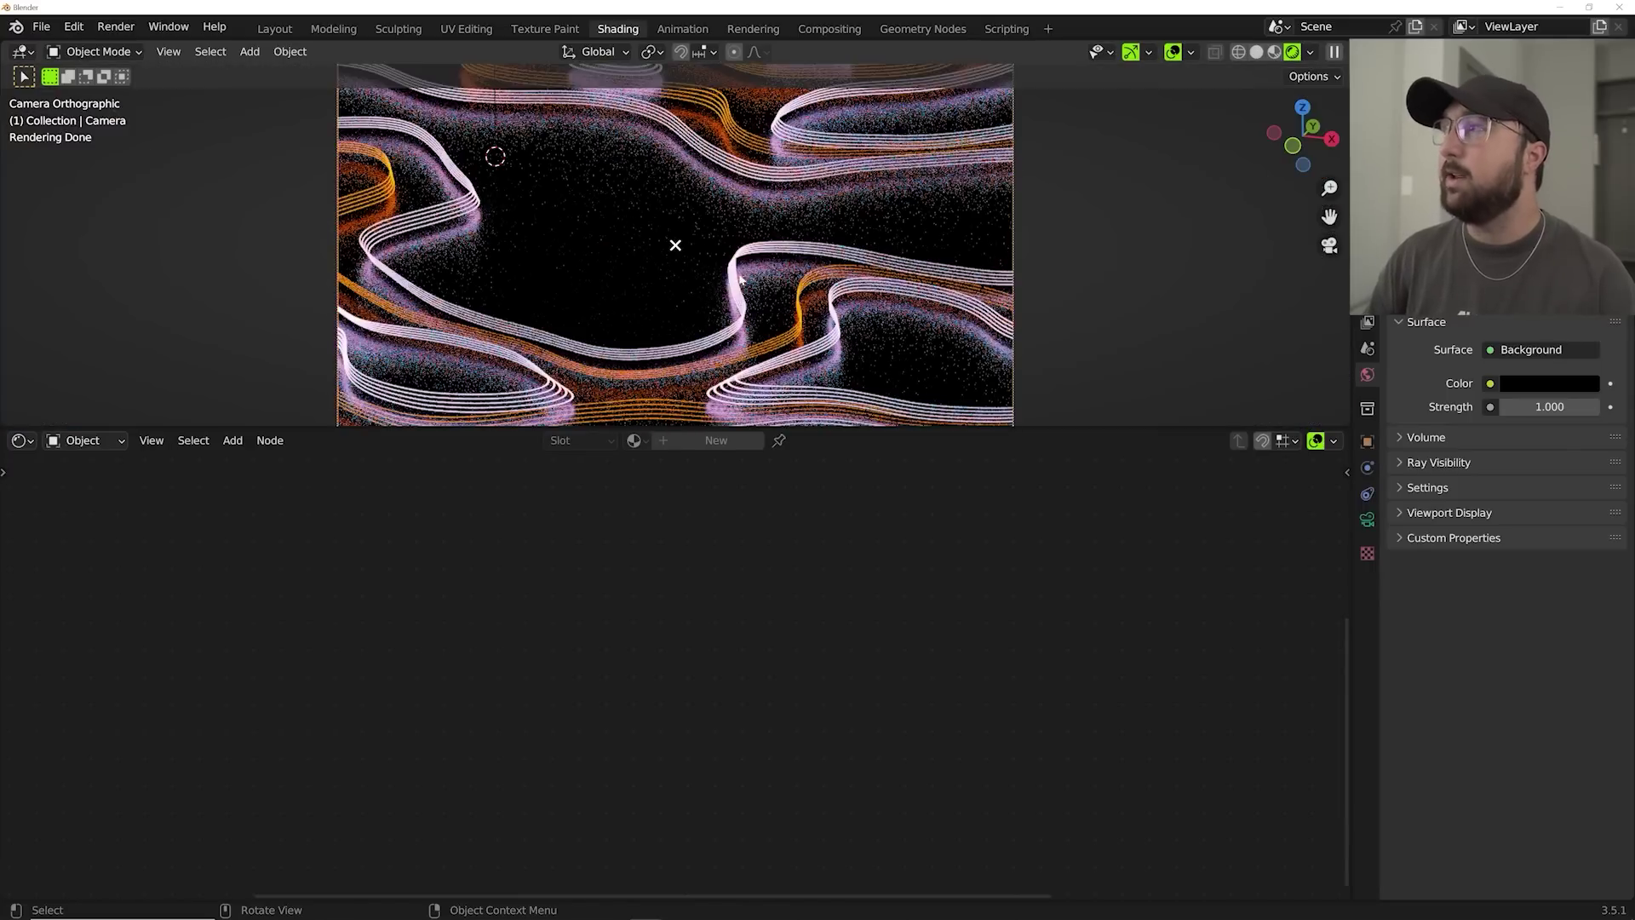
pyautogui.click(707, 311)
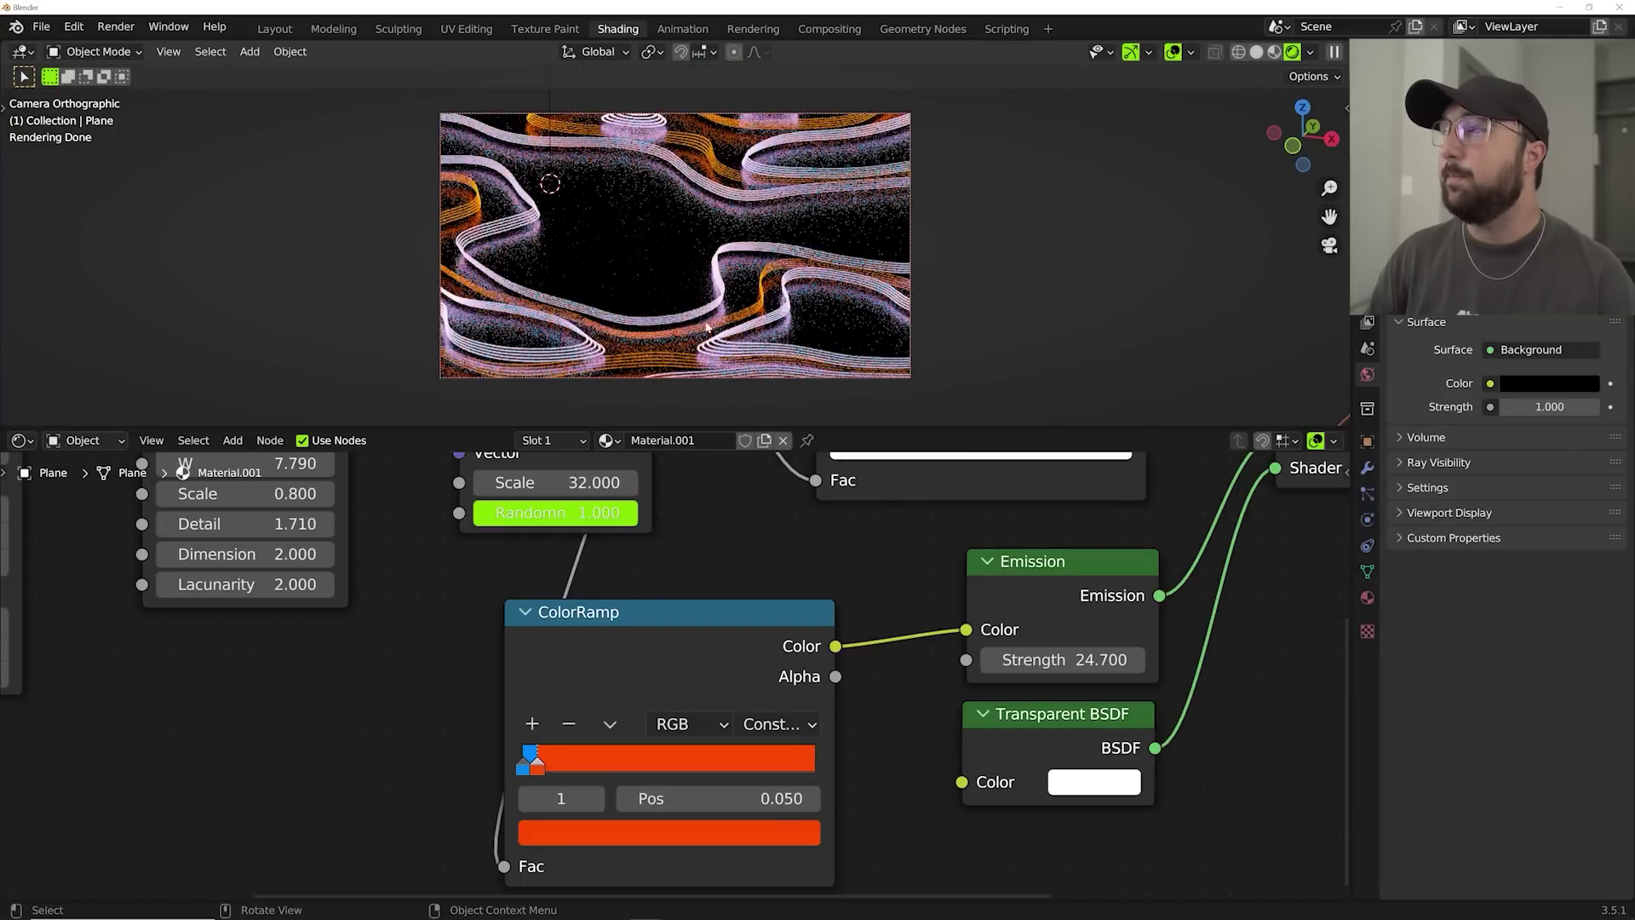
pyautogui.scroll(-2, 436, 679)
pyautogui.scroll(3, 437, 679)
pyautogui.moveTo(436, 681); pyautogui.dragTo(613, 676)
pyautogui.scroll(3, 759, 336)
pyautogui.click(415, 676)
pyautogui.write('0')
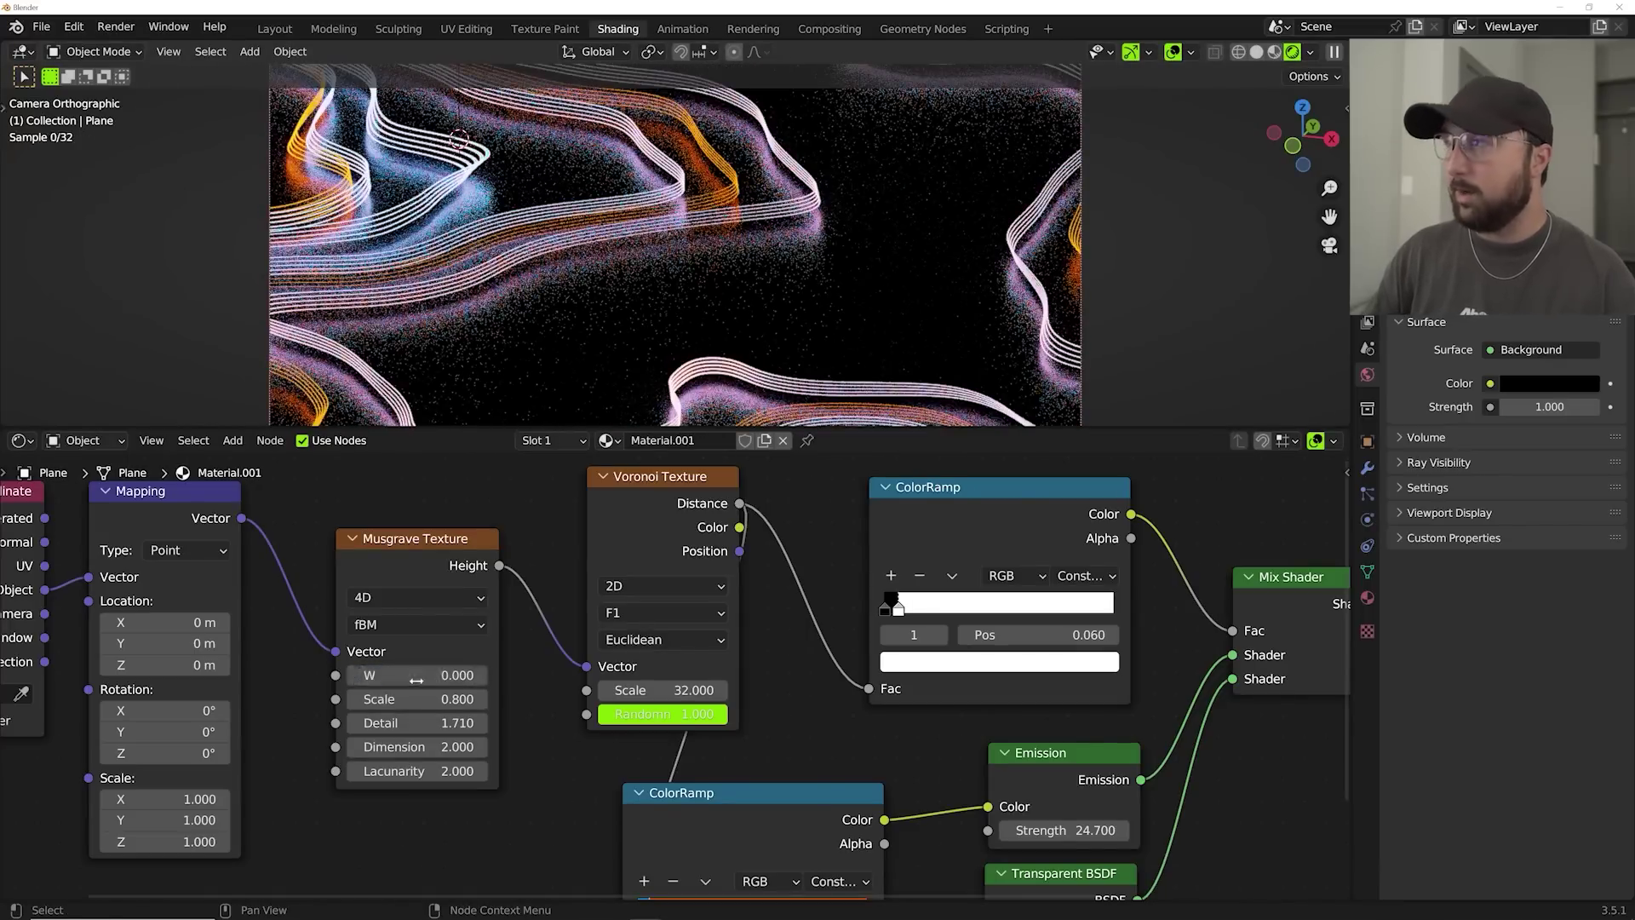
pyautogui.press('Return')
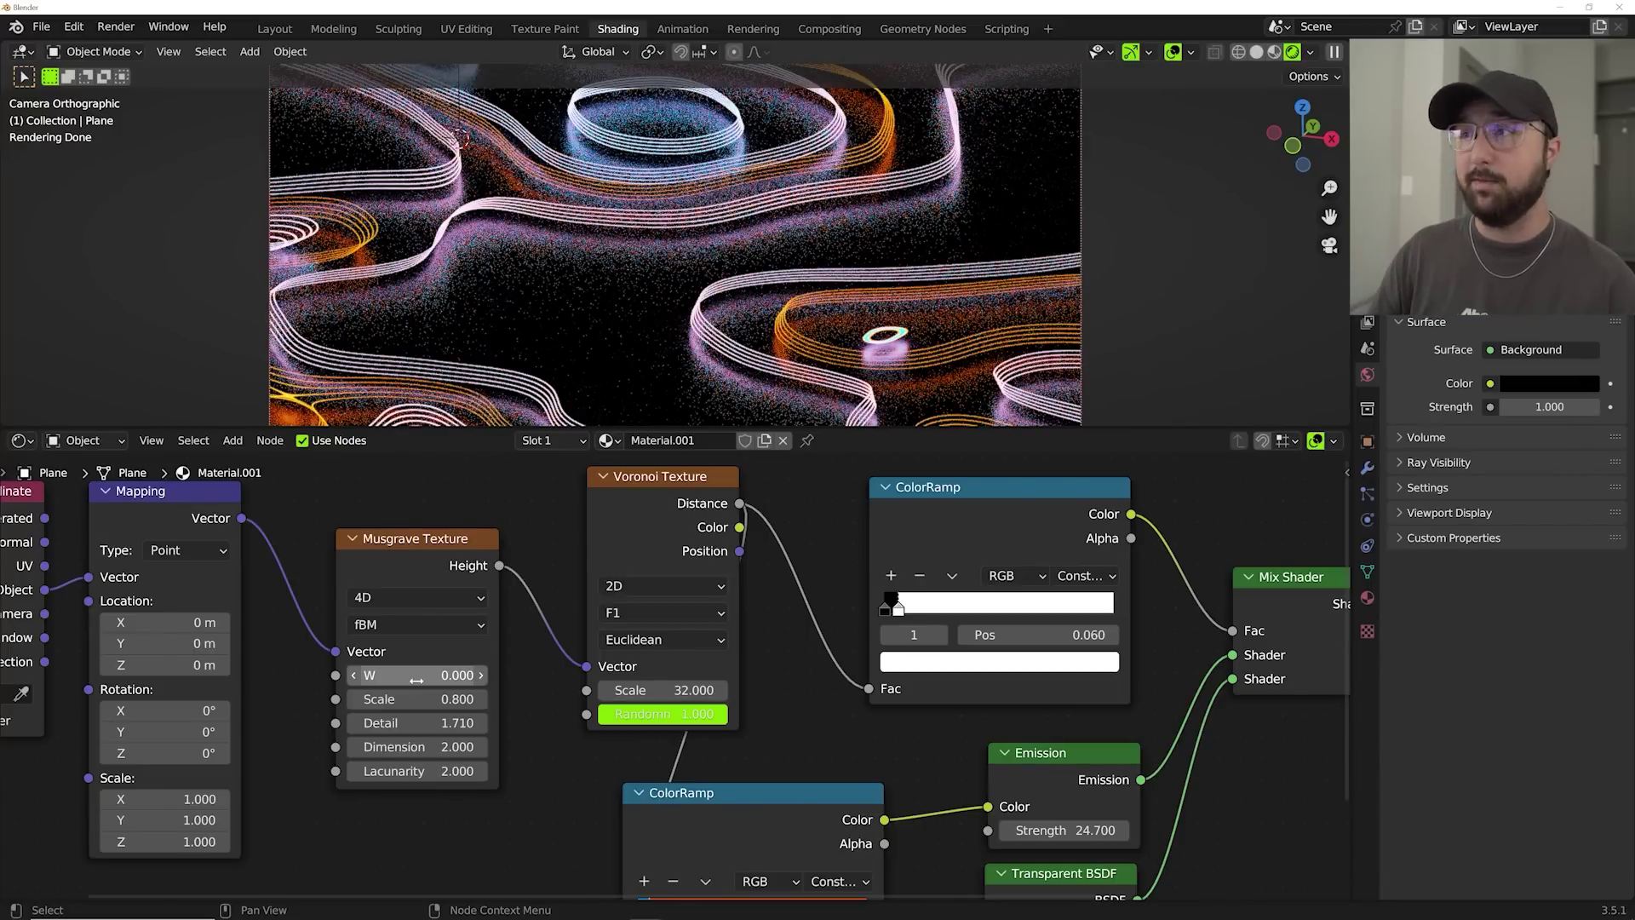
# Box-select the Texture Coordinate, Mapping and Musgrave Texture nodes.
pyautogui.scroll(-5, 494, 667)
pyautogui.moveTo(336, 538); pyautogui.dragTo(503, 569, button='middle')
pyautogui.moveTo(149, 553); pyautogui.dragTo(660, 719)
# Shift the three nodes left and move the Musgrave Texture node higher up.
pyautogui.press('g')
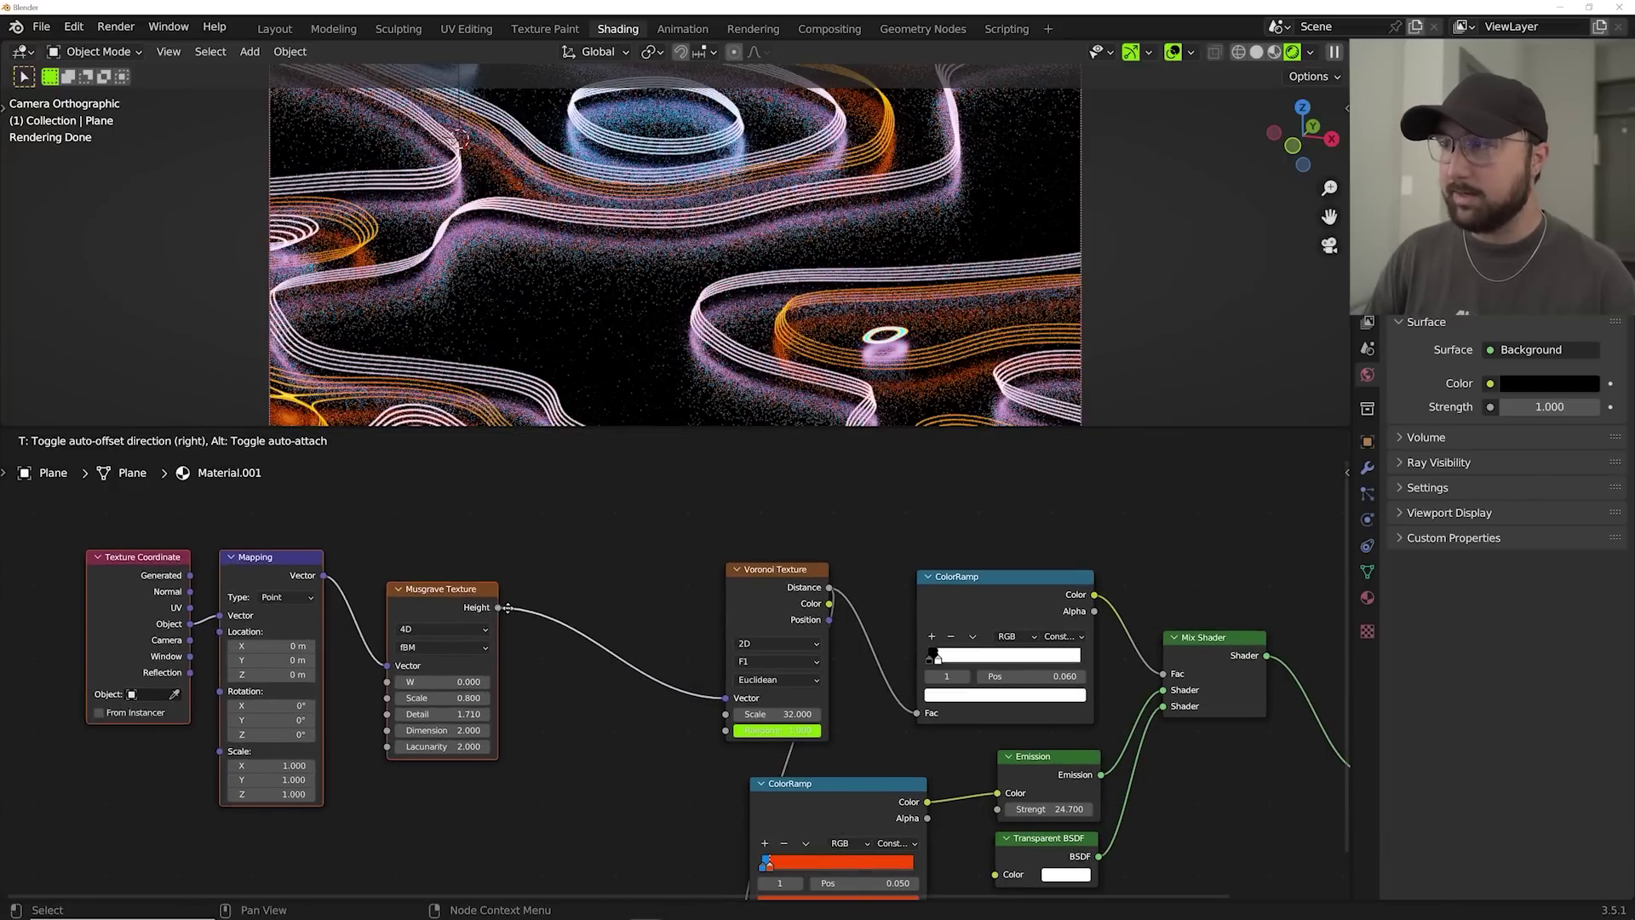
pyautogui.click(500, 612)
pyautogui.click(425, 597)
pyautogui.press('g')
pyautogui.click(423, 527)
pyautogui.scroll(3, 423, 528)
pyautogui.moveTo(423, 527); pyautogui.dragTo(470, 550, button='middle')
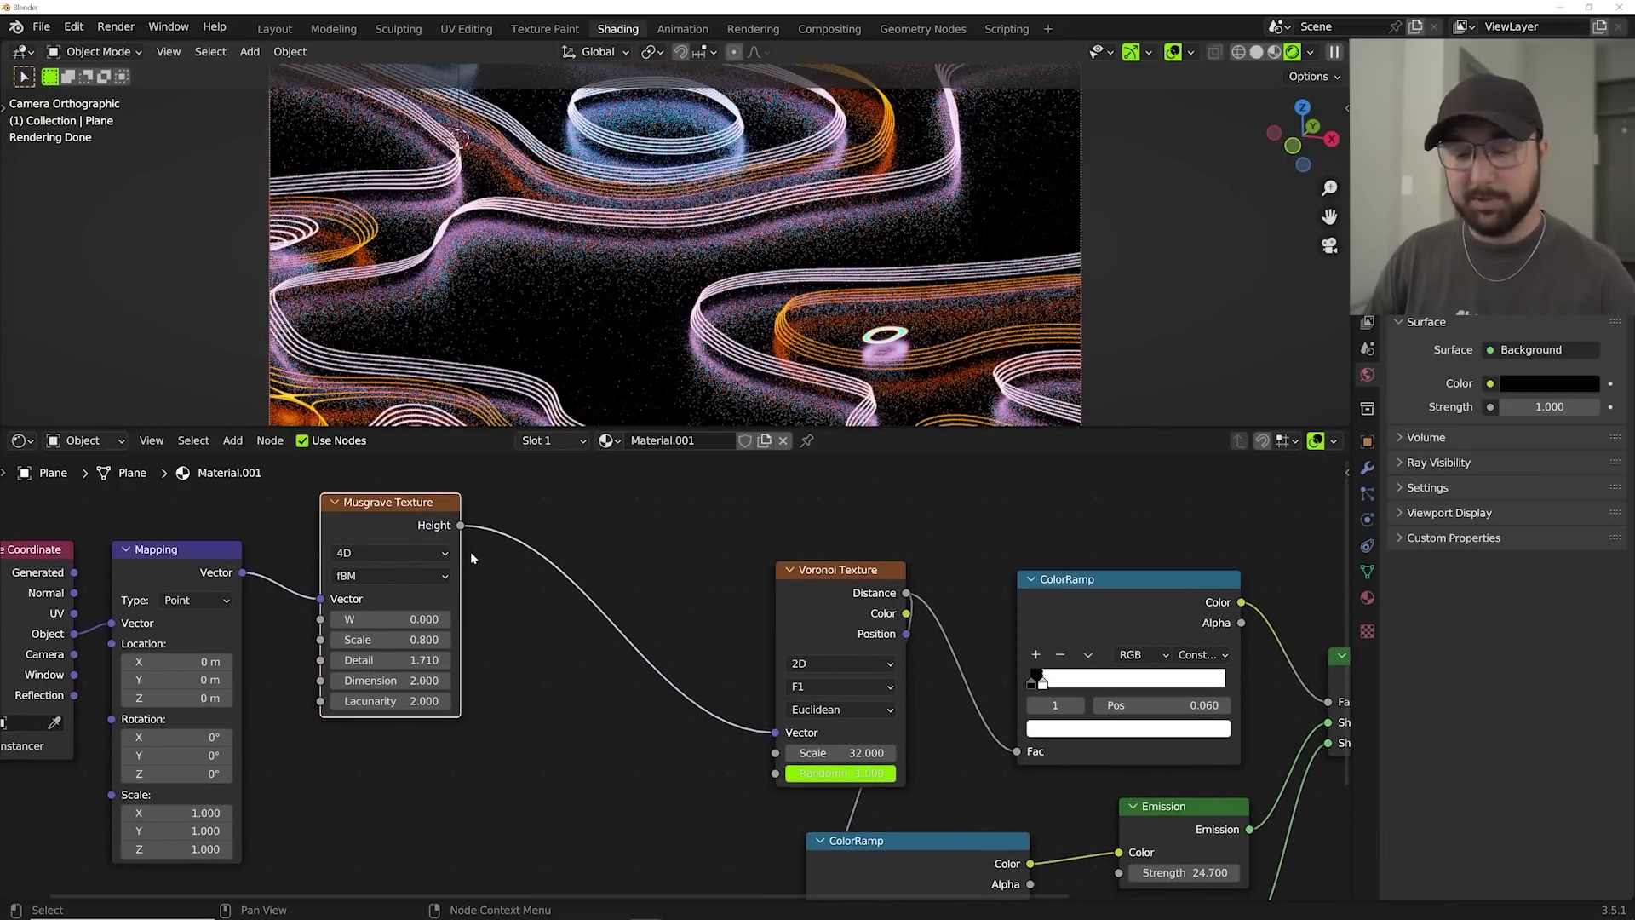
# Duplicate the Musgrave Texture below and feed Mapping's Vector into the copy.
pyautogui.hotkey('shift', 'd')
pyautogui.click(464, 791)
pyautogui.scroll(1, 506, 707)
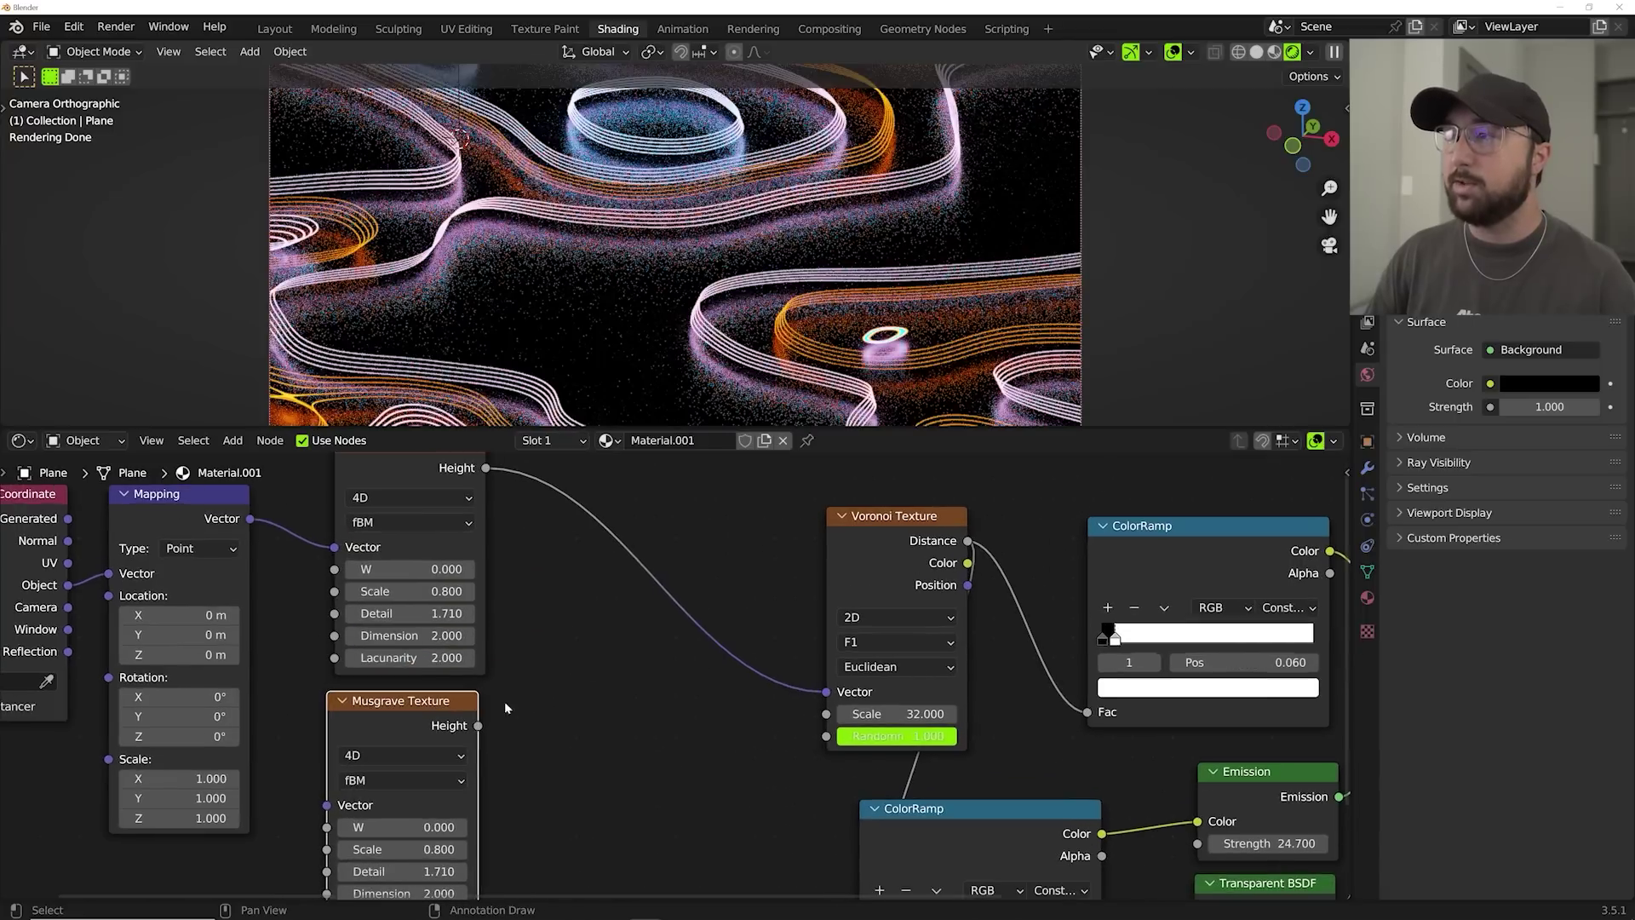
pyautogui.moveTo(248, 519); pyautogui.dragTo(332, 809)
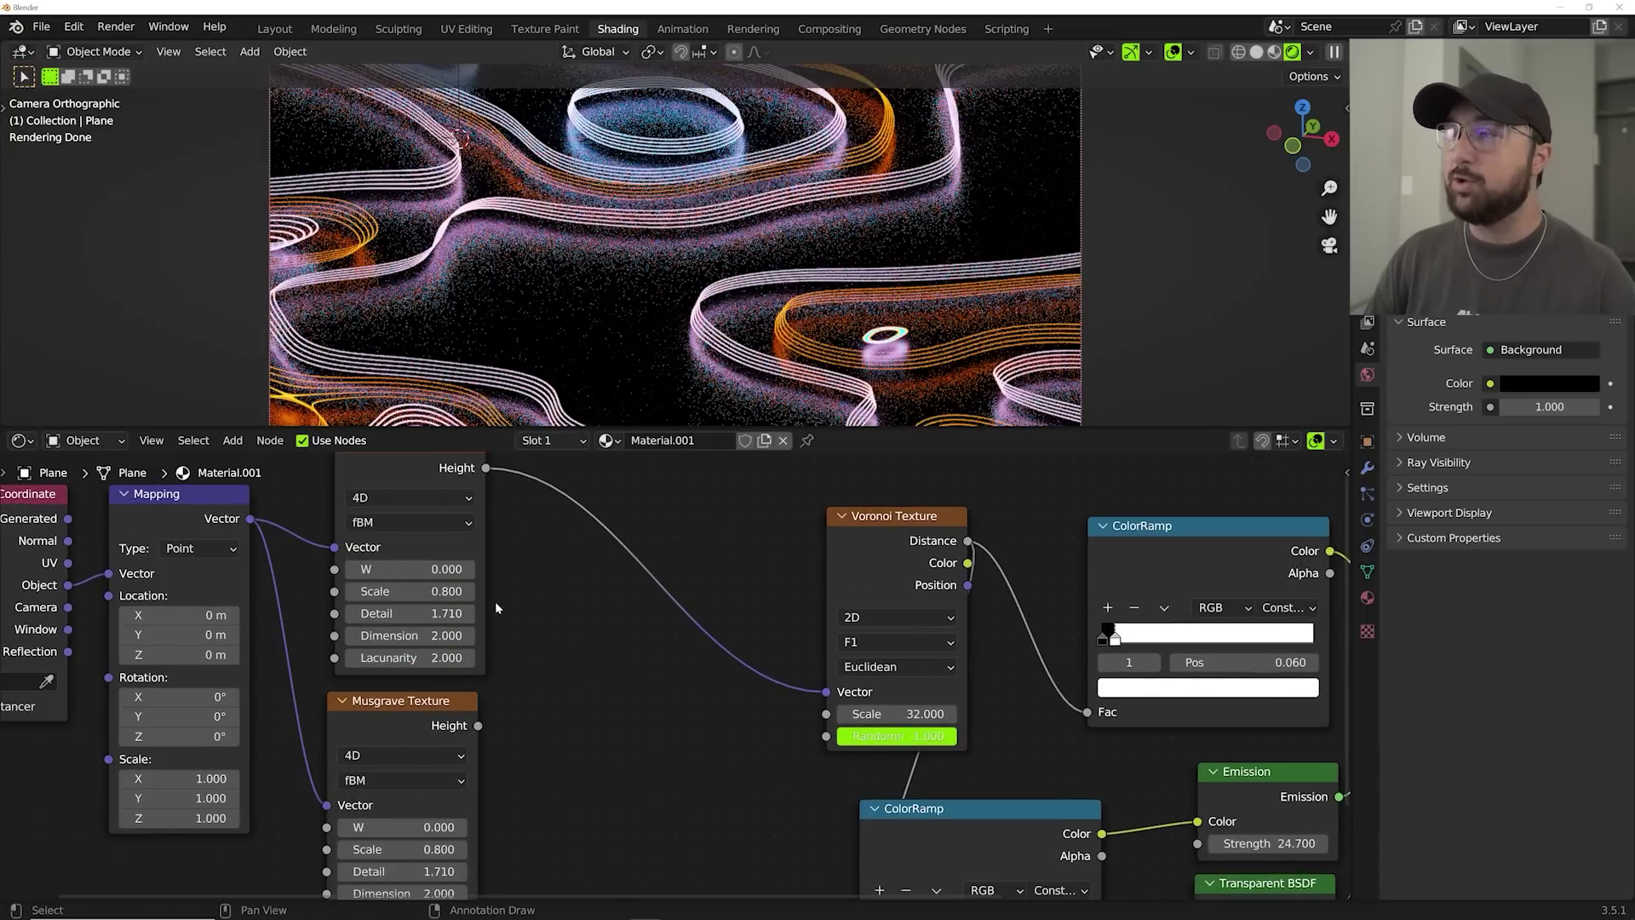
pyautogui.scroll(-1, 436, 523)
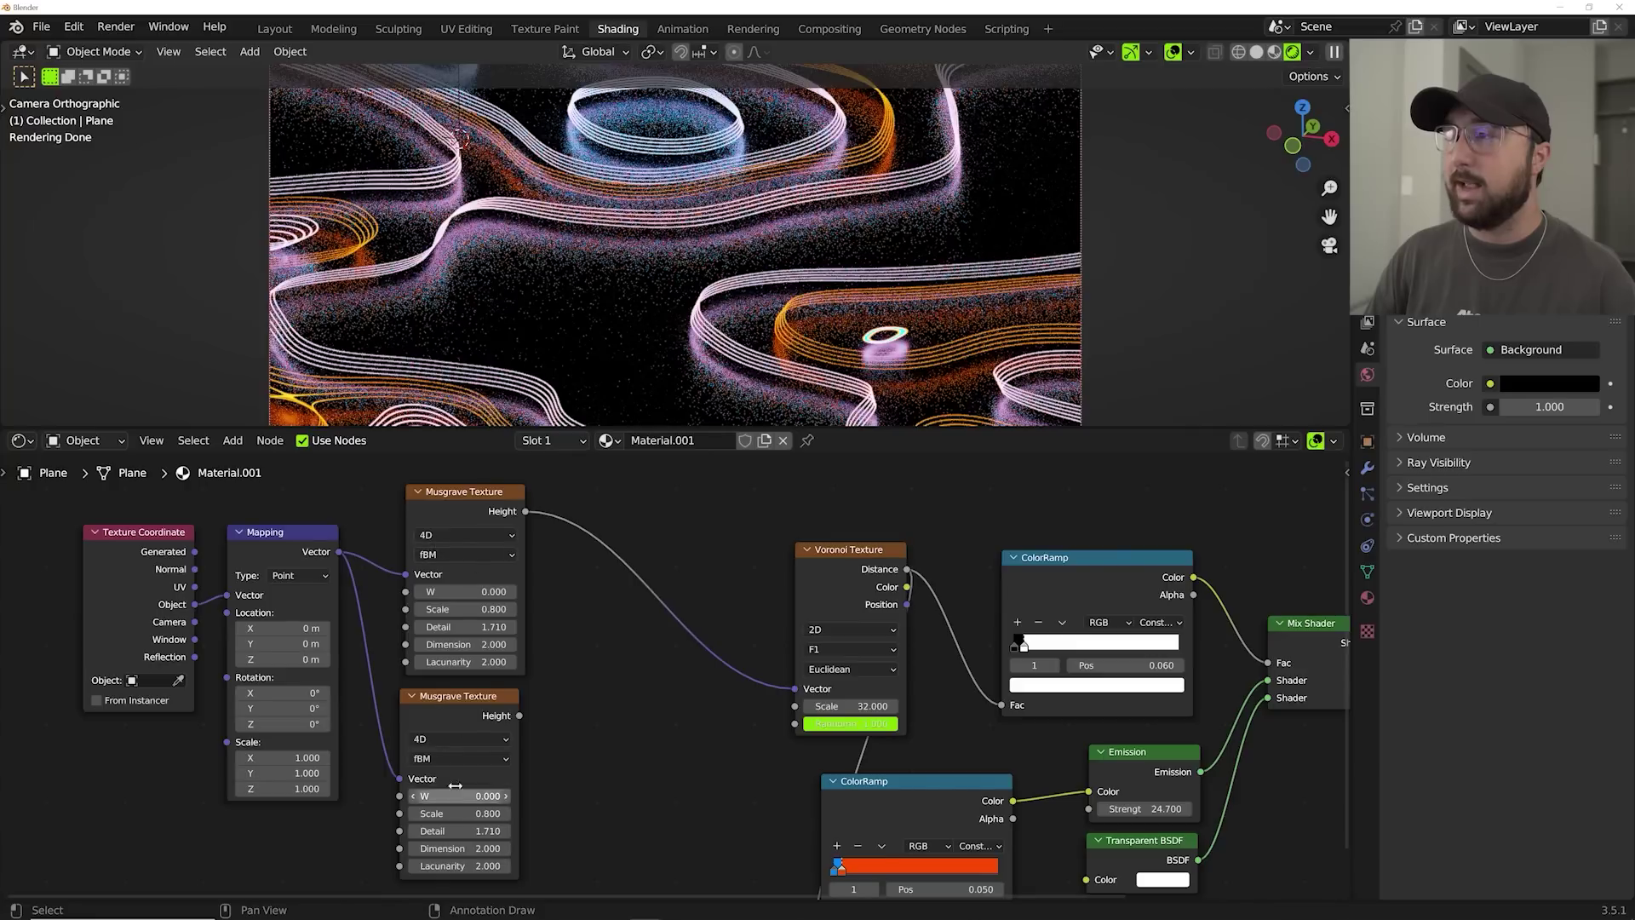
pyautogui.scroll(3, 357, 558)
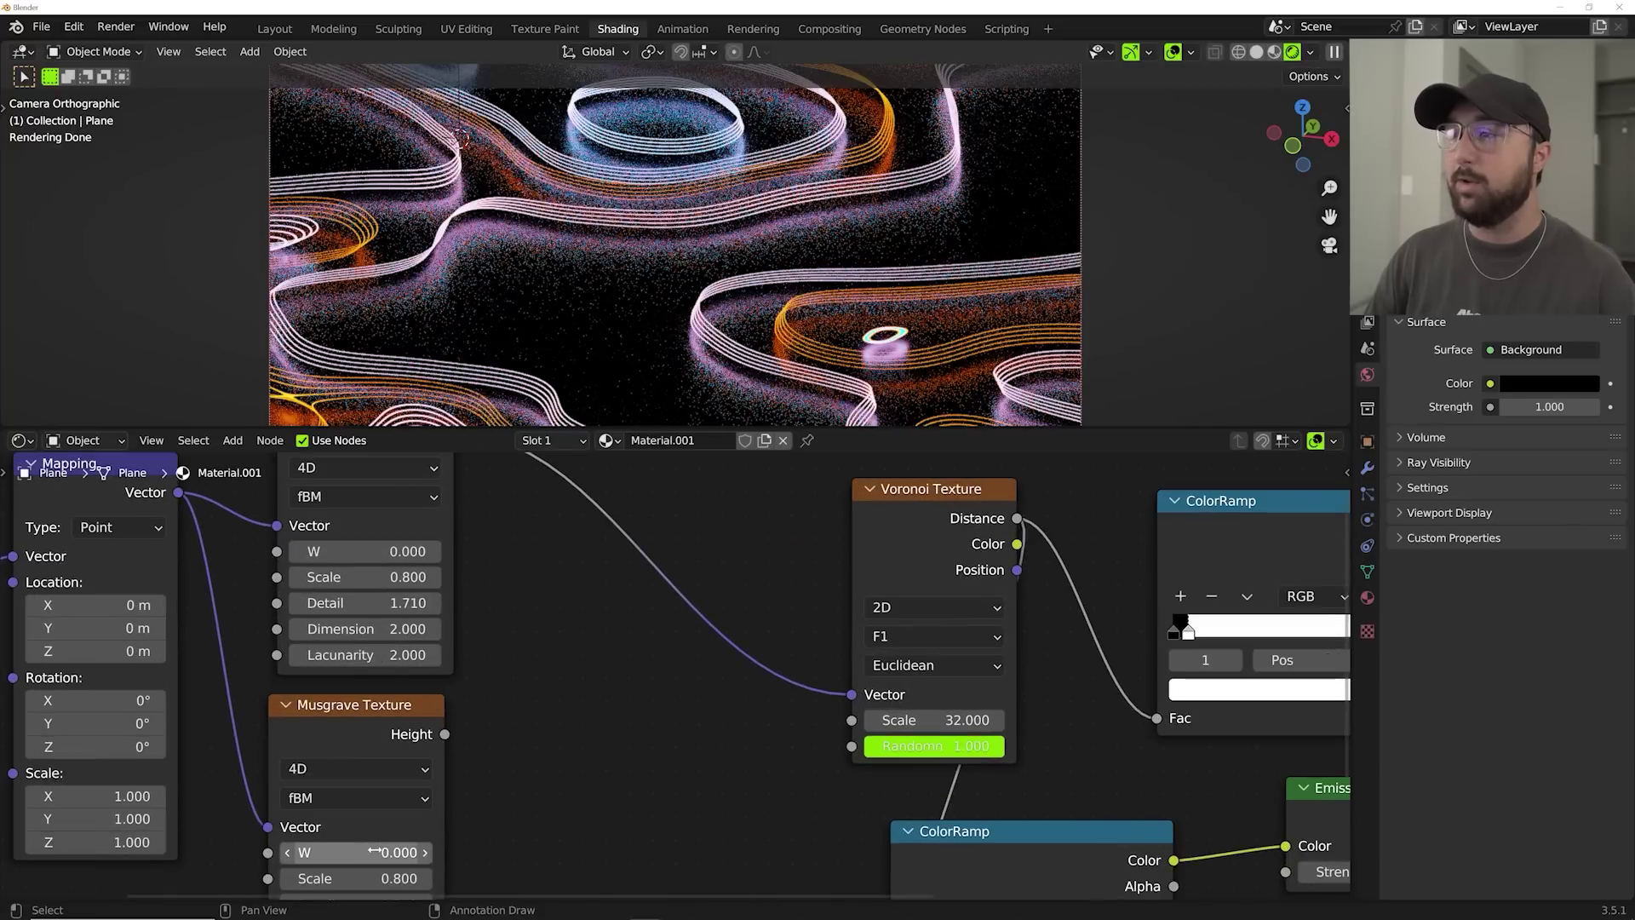
# Add a Color-type Mix node and insert it into the link before the Voronoi vector.
pyautogui.hotkey('shift', 'a')
pyautogui.click(781, 517)
pyautogui.write('mix')
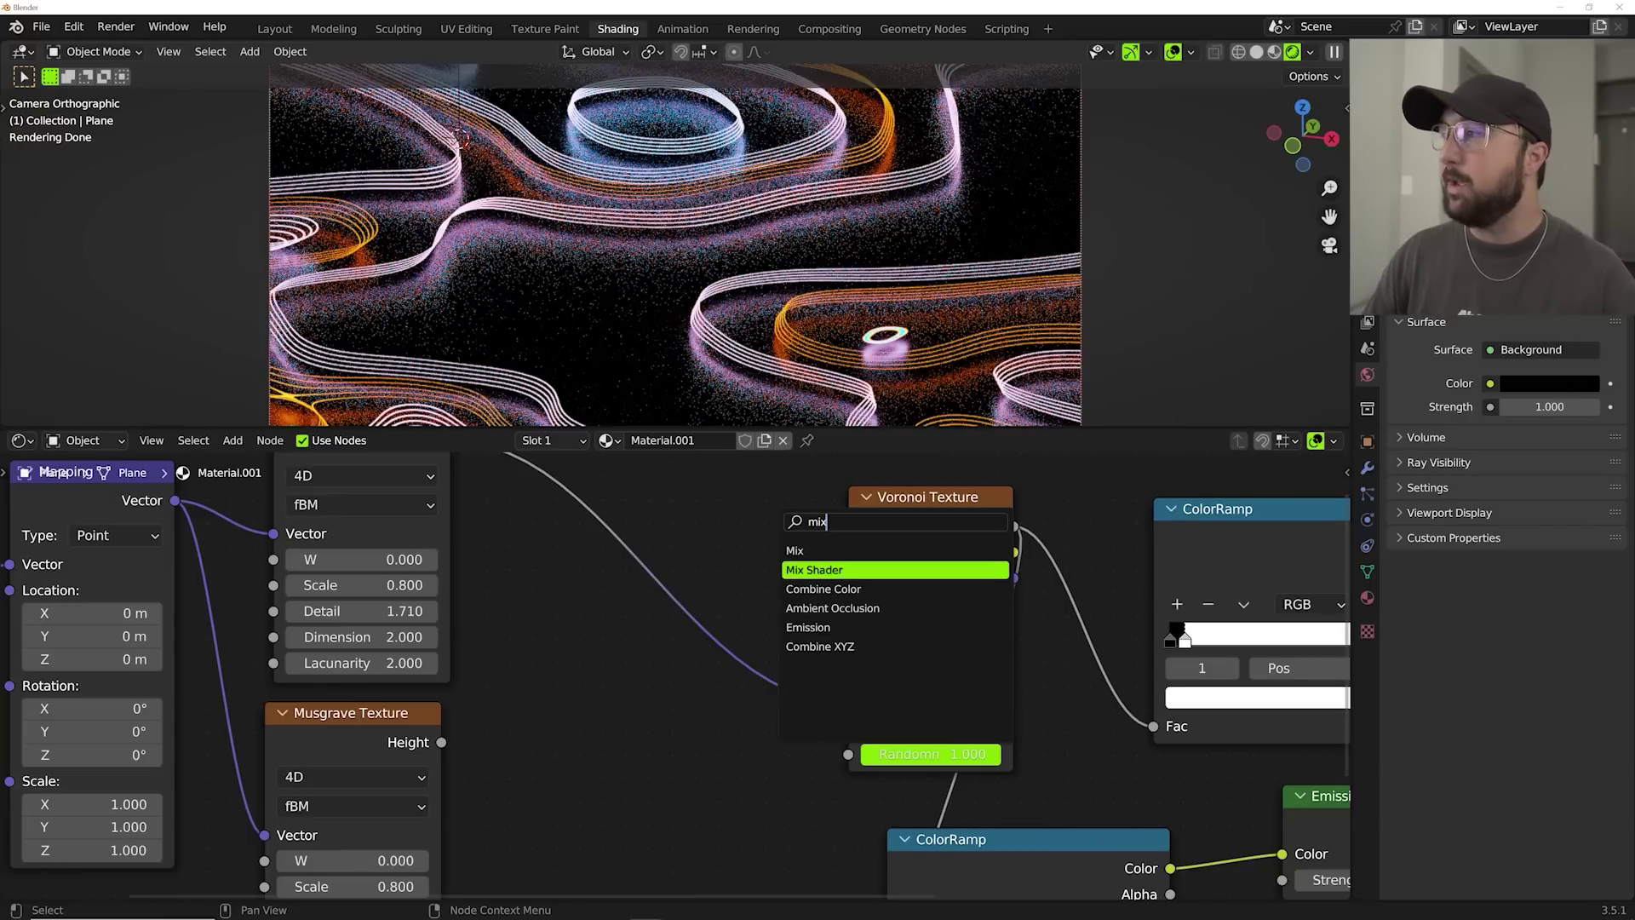
pyautogui.click(837, 550)
pyautogui.click(625, 708)
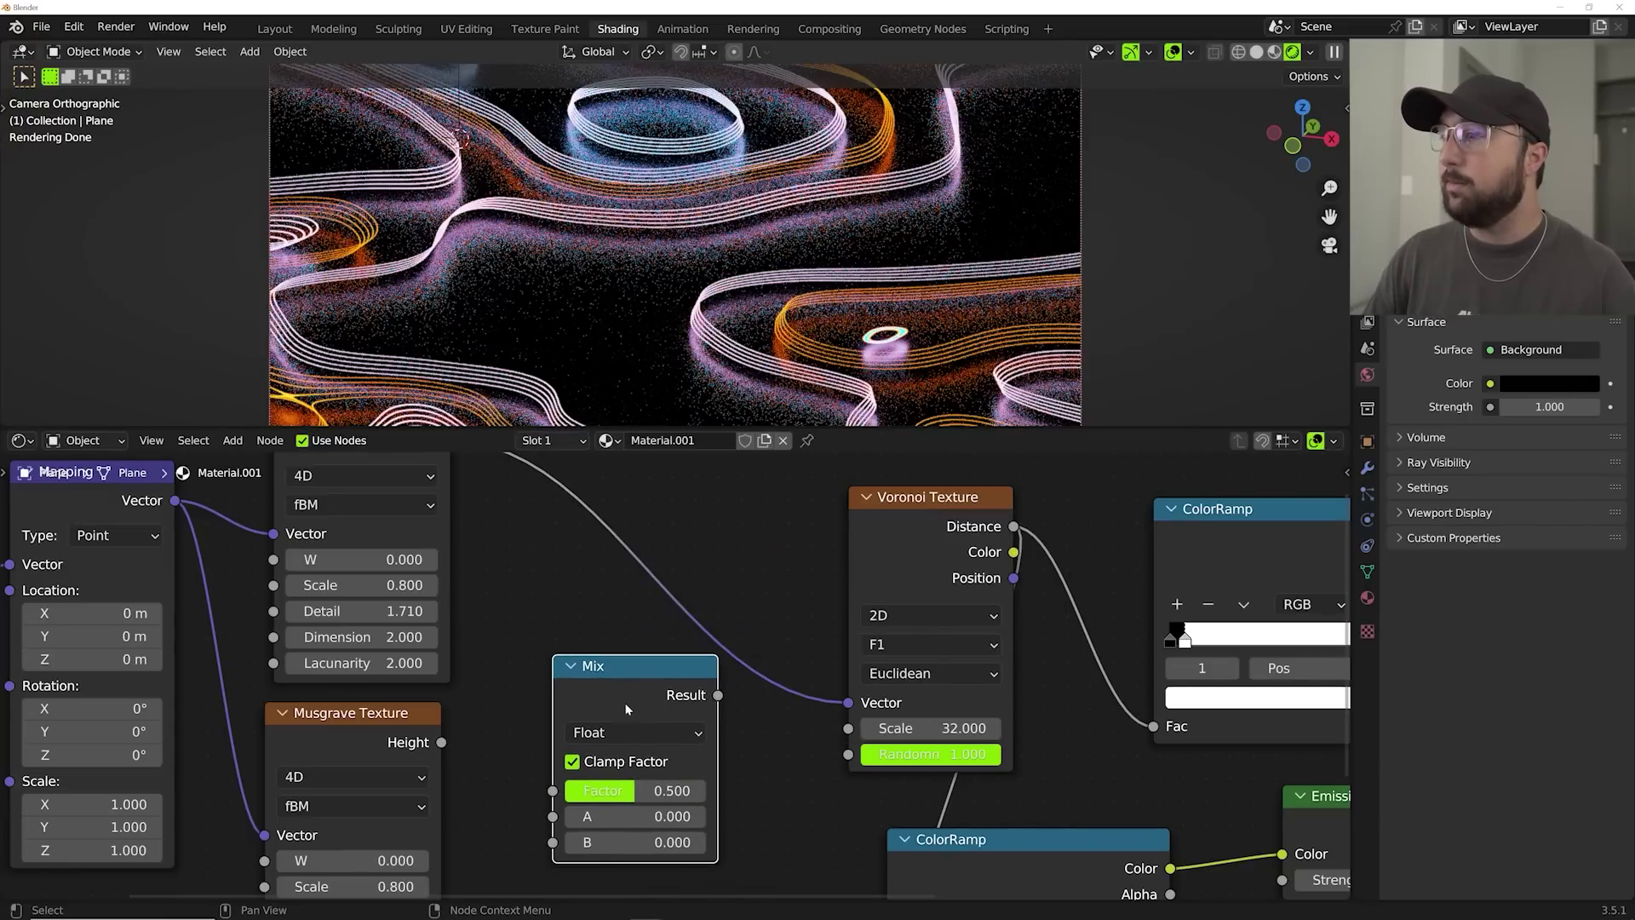
pyautogui.click(630, 740)
pyautogui.click(629, 811)
pyautogui.moveTo(629, 673); pyautogui.dragTo(650, 614)
# Connect the second Musgrave's Height to Mix B and set the Mix factor to 0.
pyautogui.moveTo(441, 743); pyautogui.dragTo(575, 839)
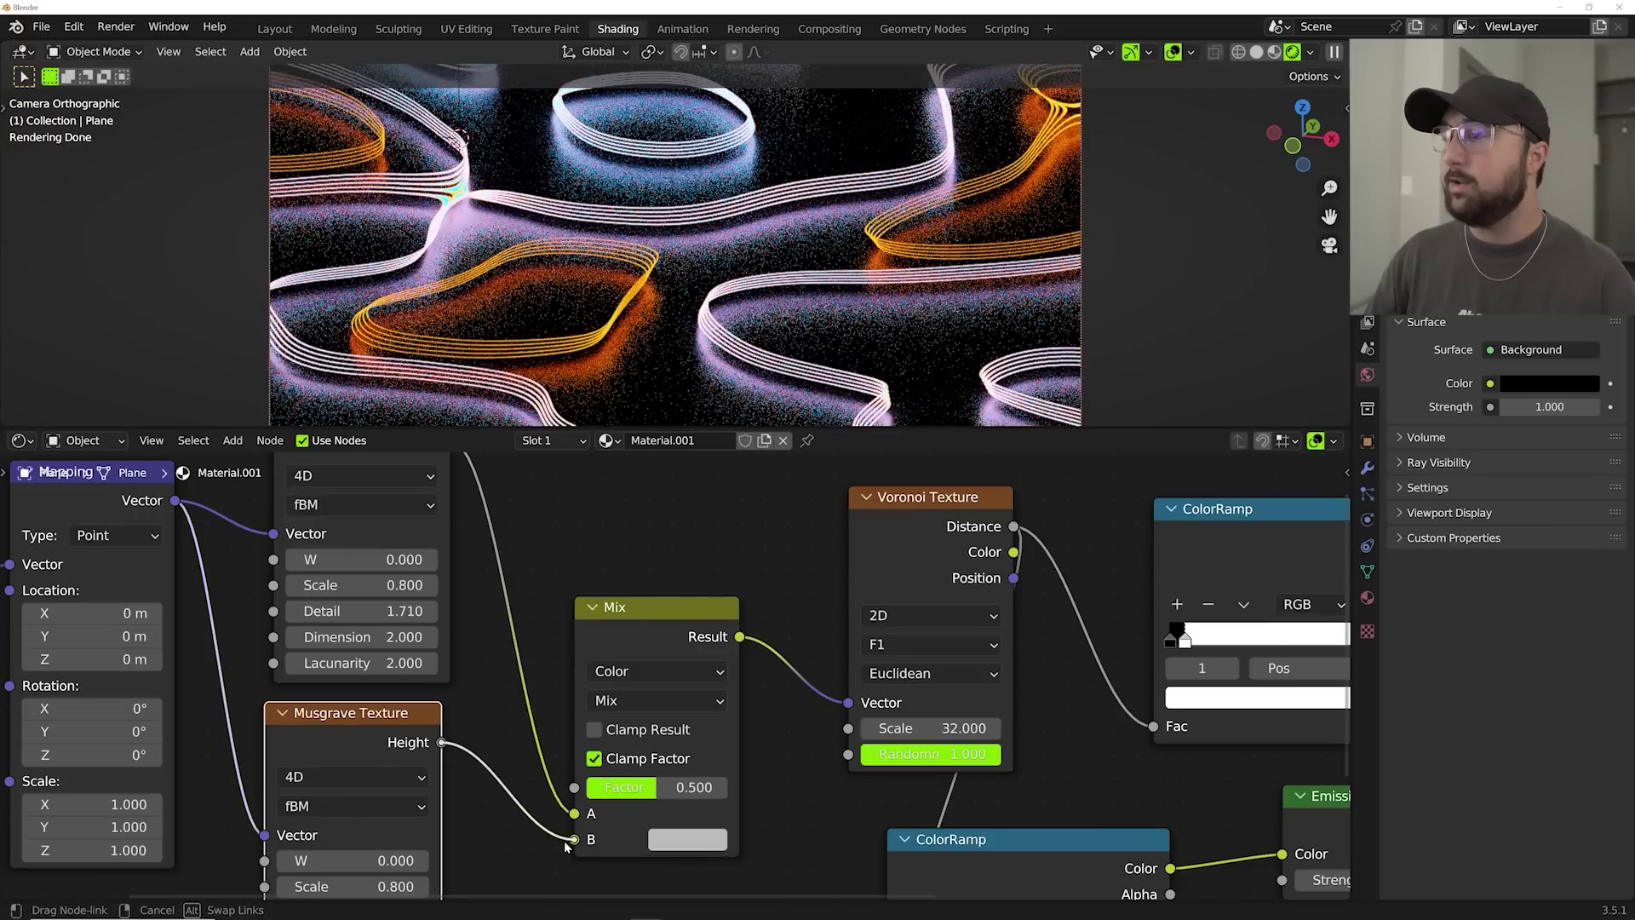
pyautogui.moveTo(660, 788); pyautogui.dragTo(607, 809)
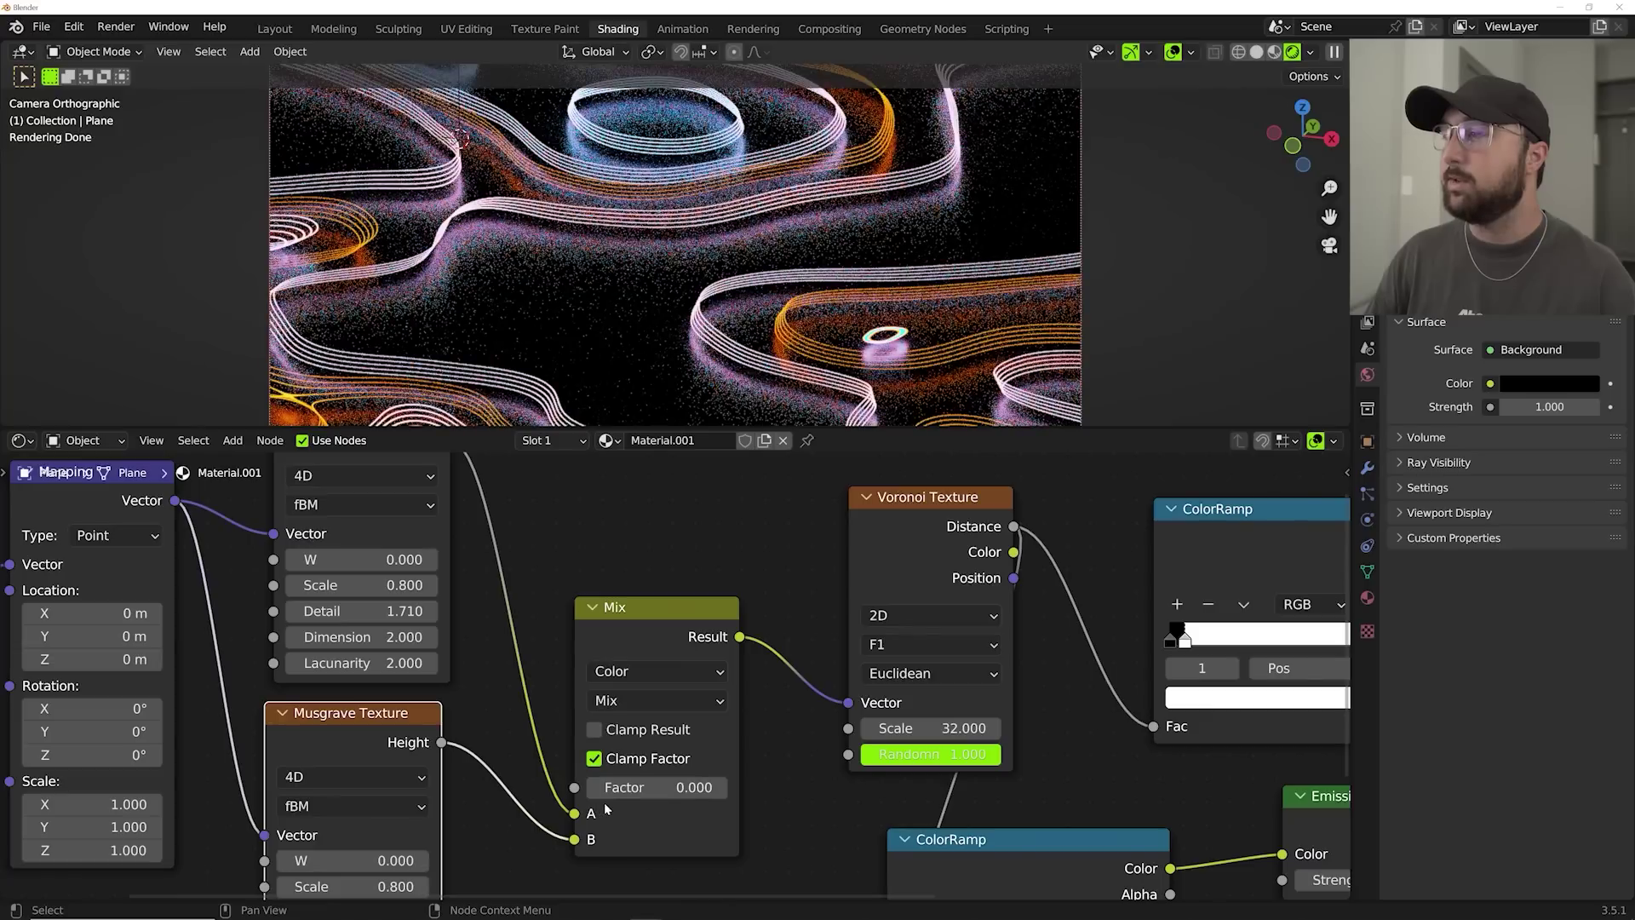
pyautogui.click(41, 27)
# Leave Default Interpolation at Linear in Preferences, then split the upper viewport into two stacked areas.
pyautogui.click(74, 26)
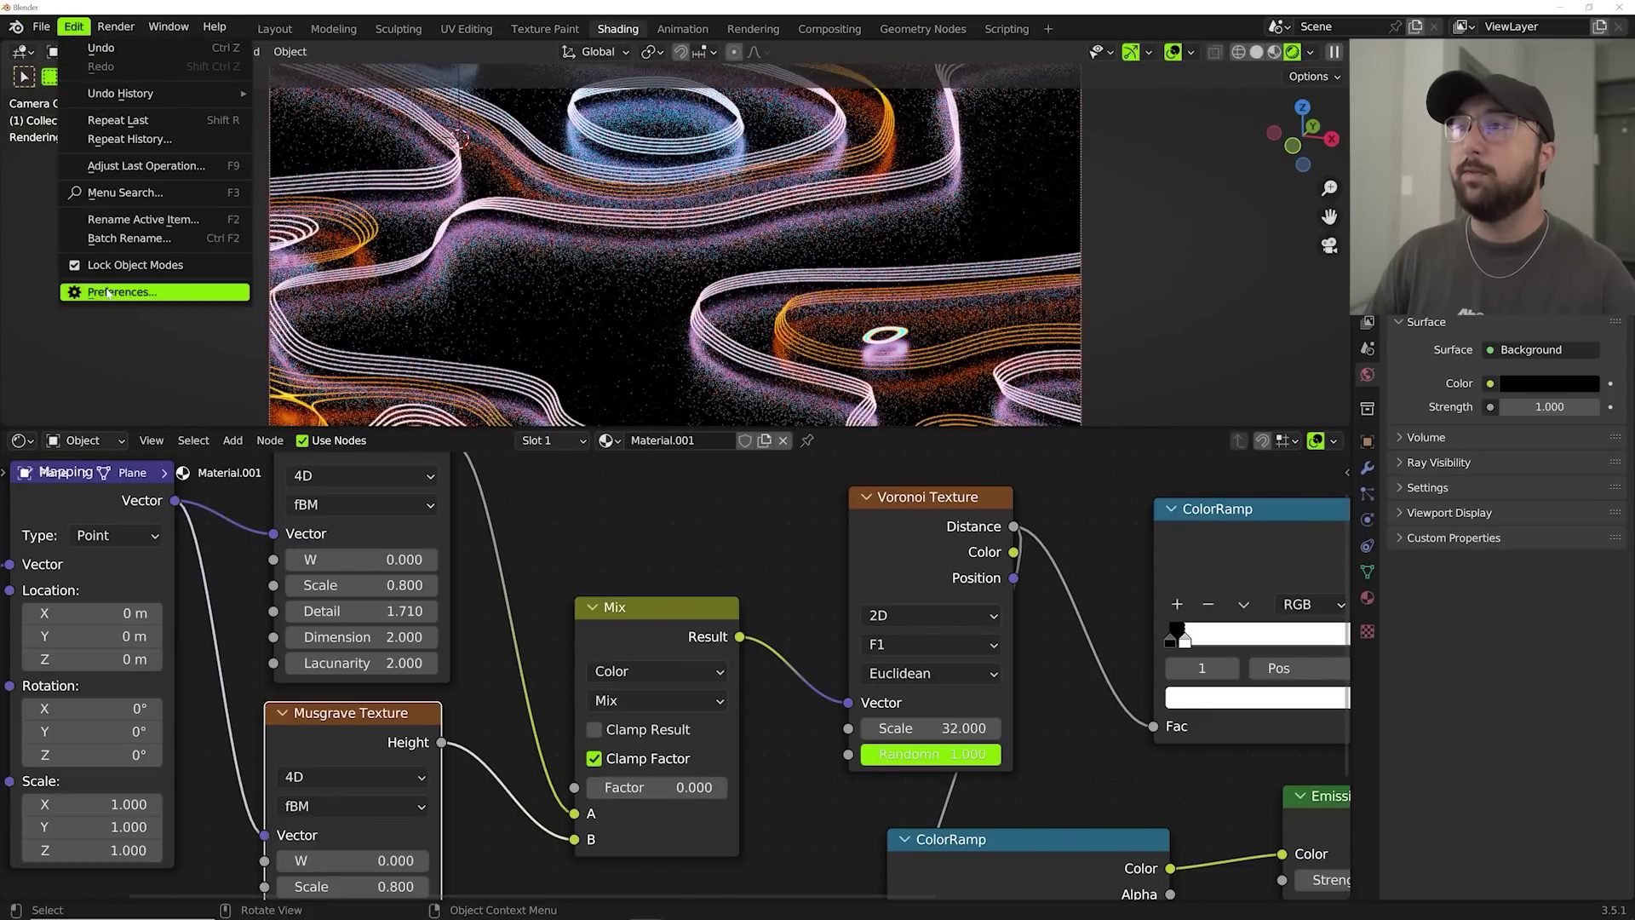
pyautogui.click(109, 293)
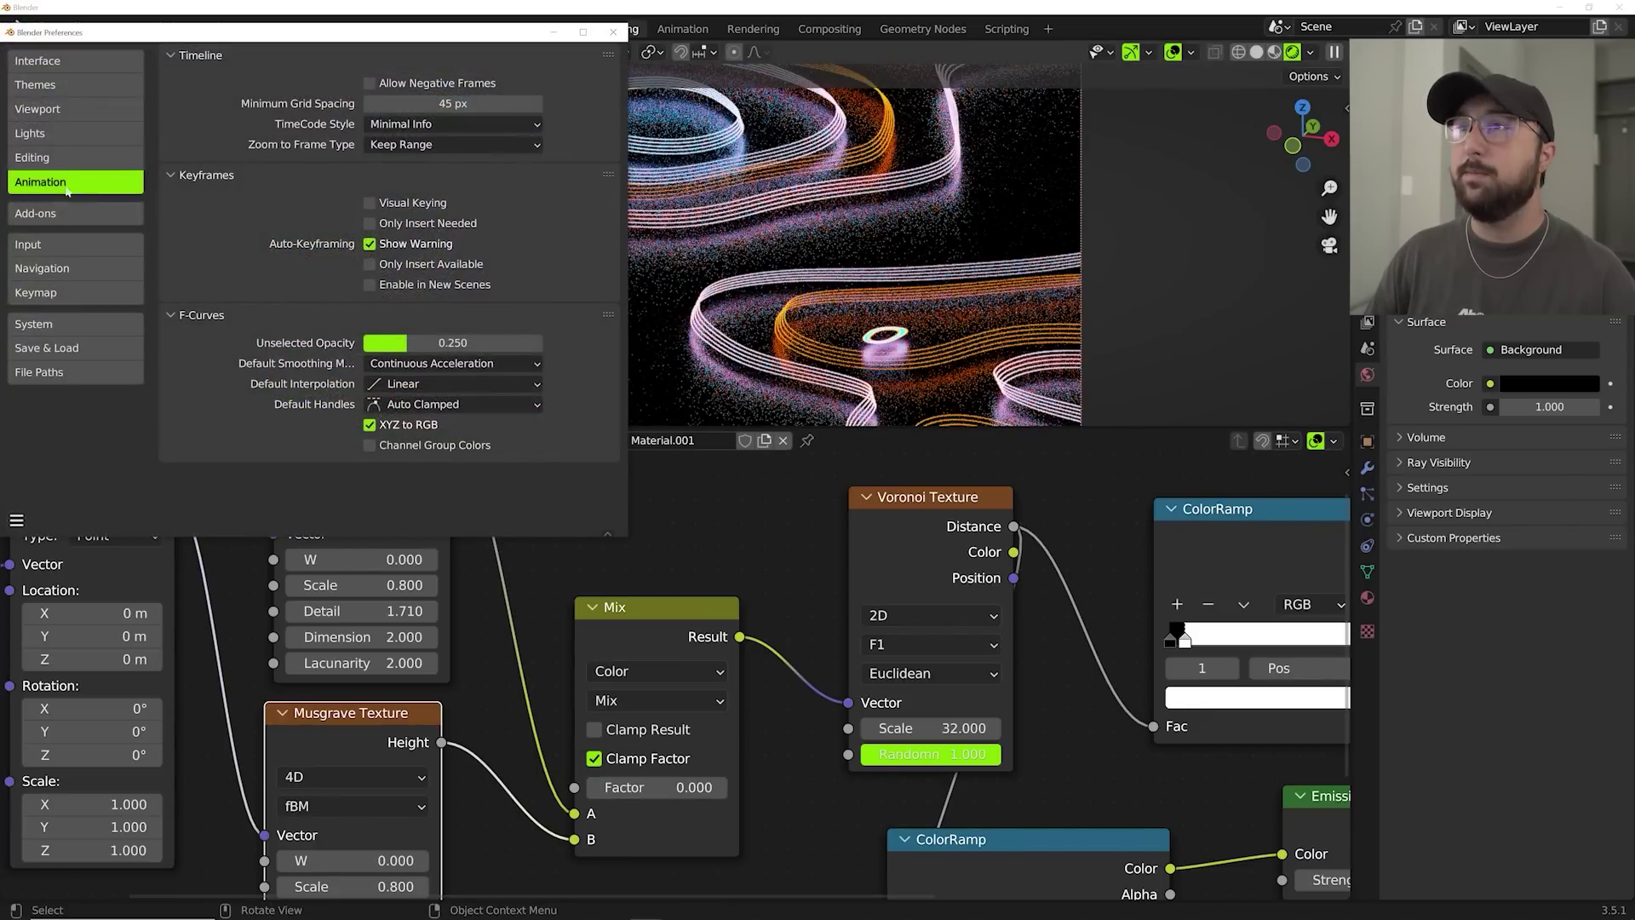
pyautogui.click(418, 384)
pyautogui.click(417, 385)
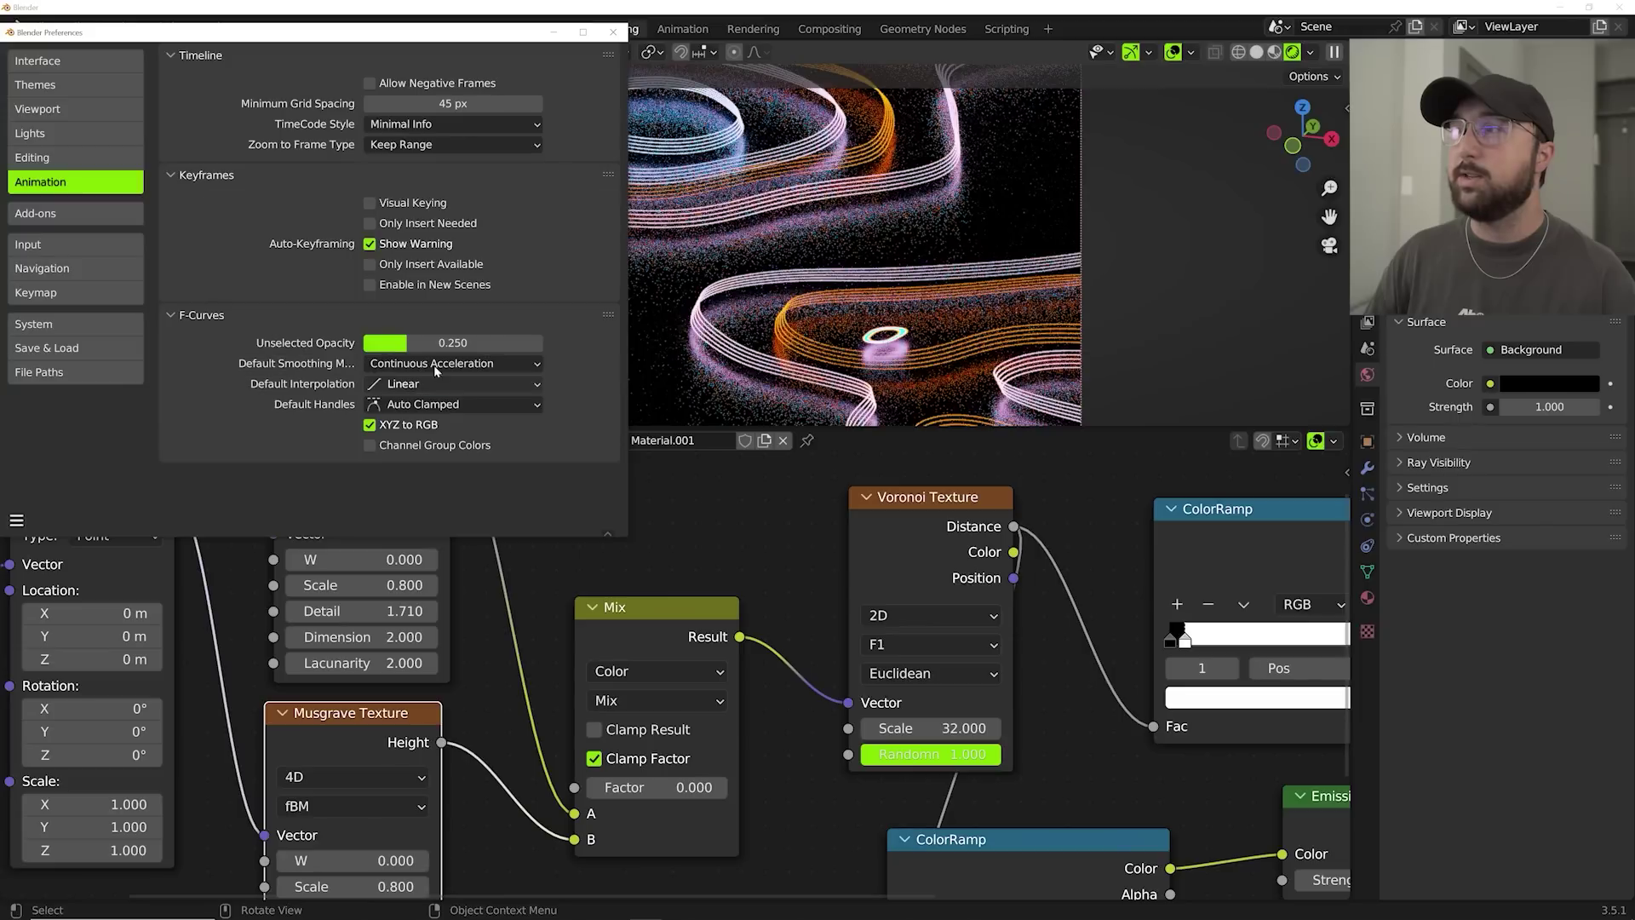
pyautogui.click(612, 34)
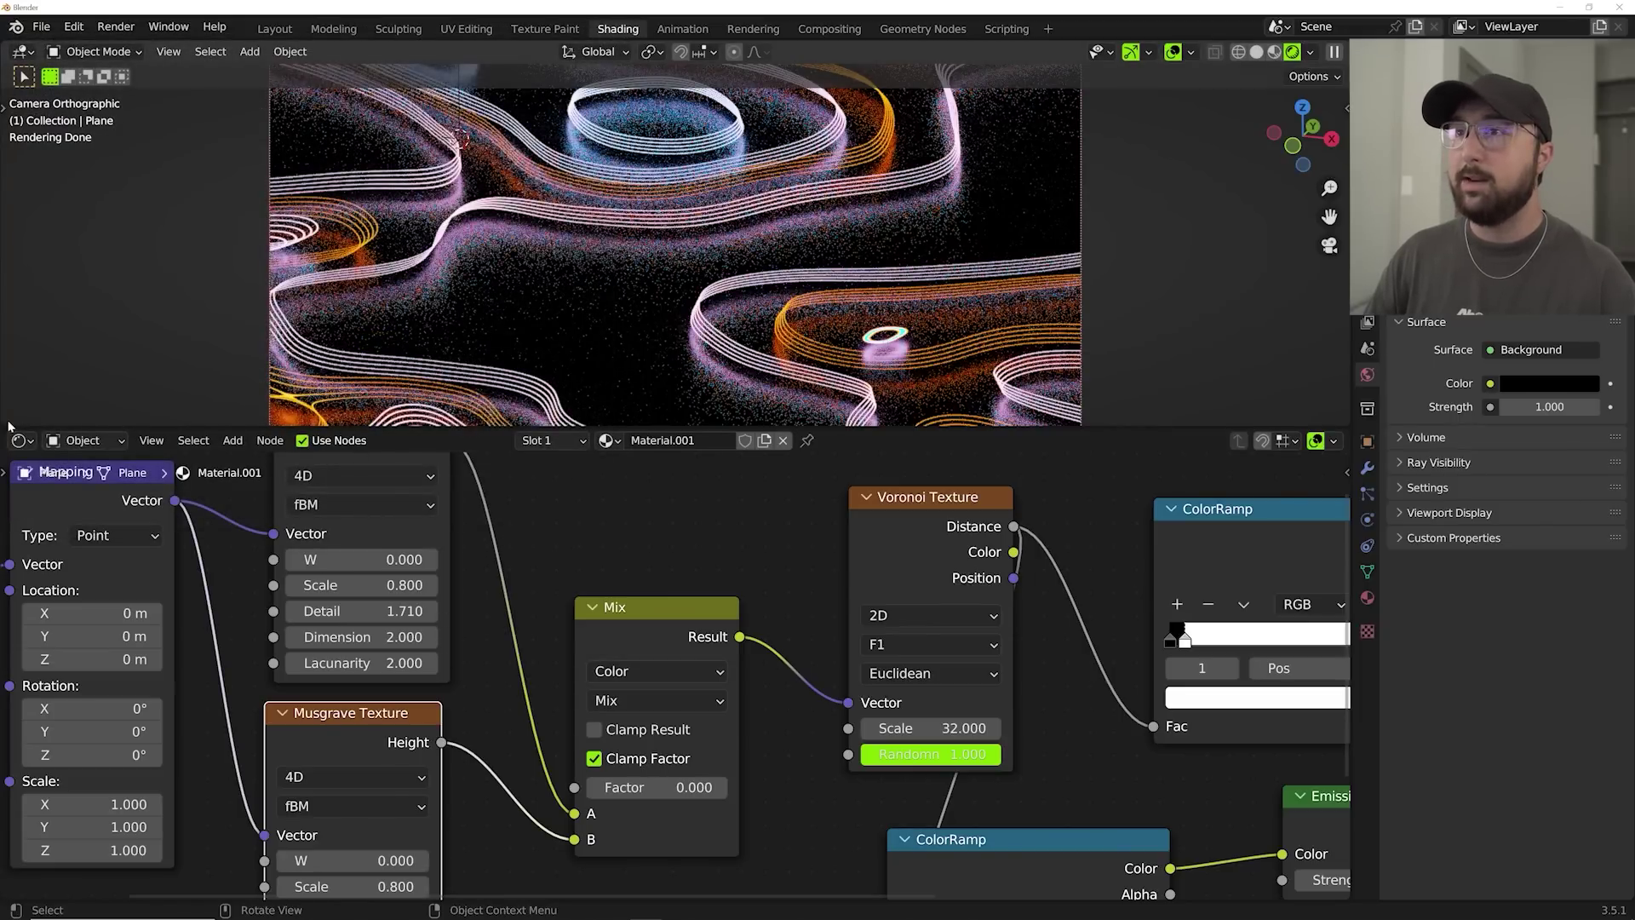
pyautogui.moveTo(7, 415); pyautogui.dragTo(10, 334)
# Make the new area a Timeline, set End to 240, and keyframe Noise W and Mix Factor at frame 0.
pyautogui.click(21, 341)
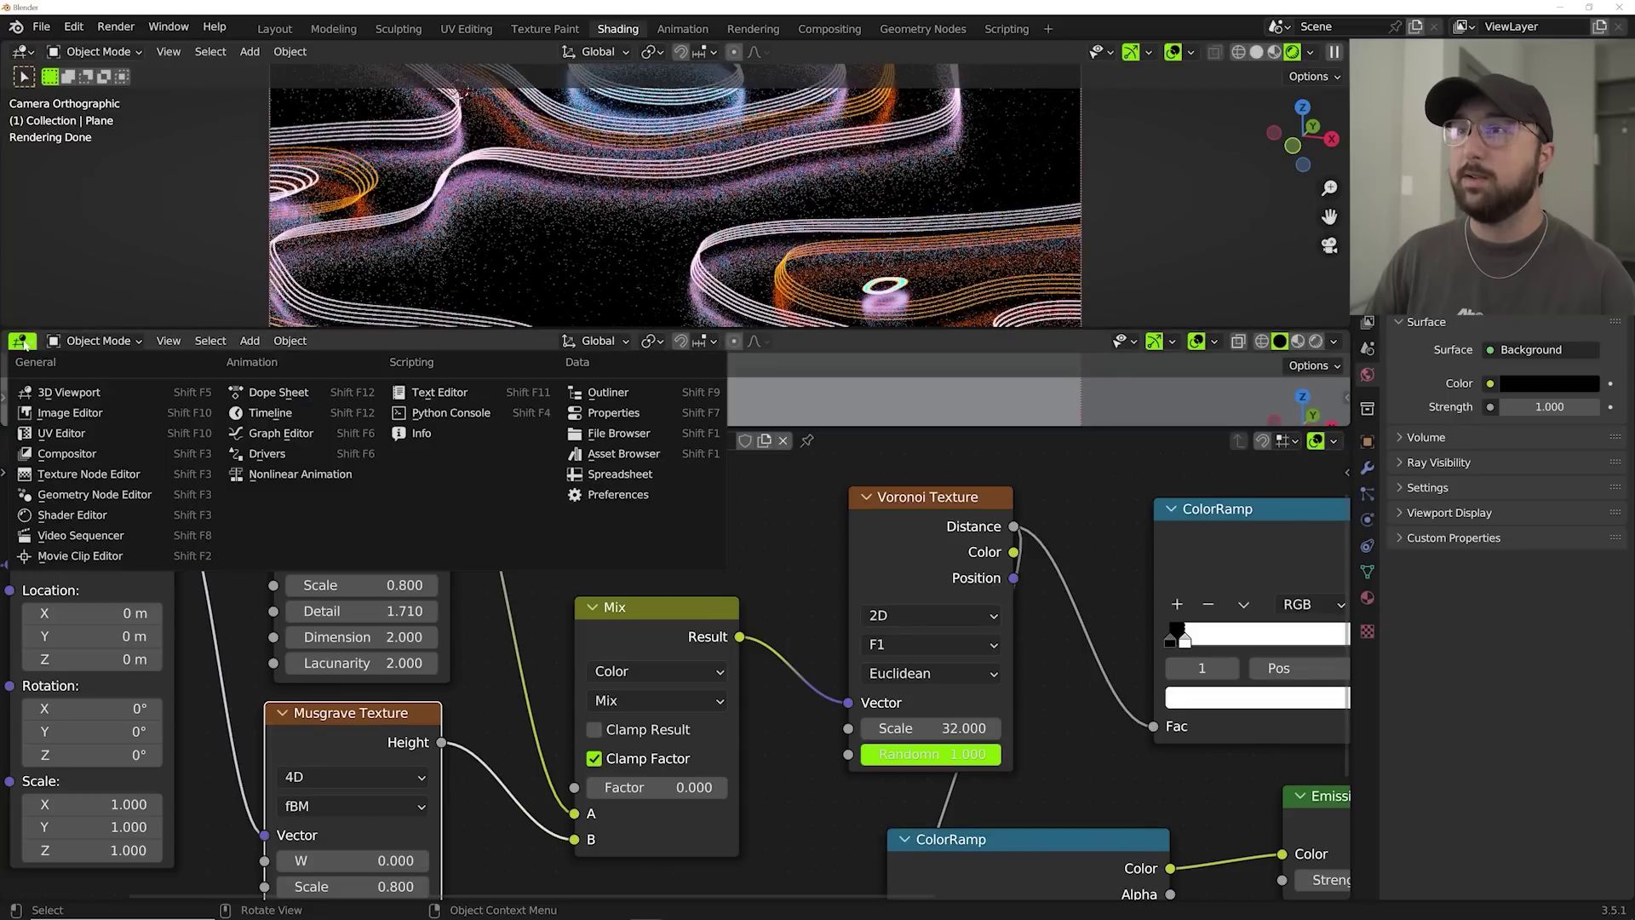
pyautogui.click(270, 412)
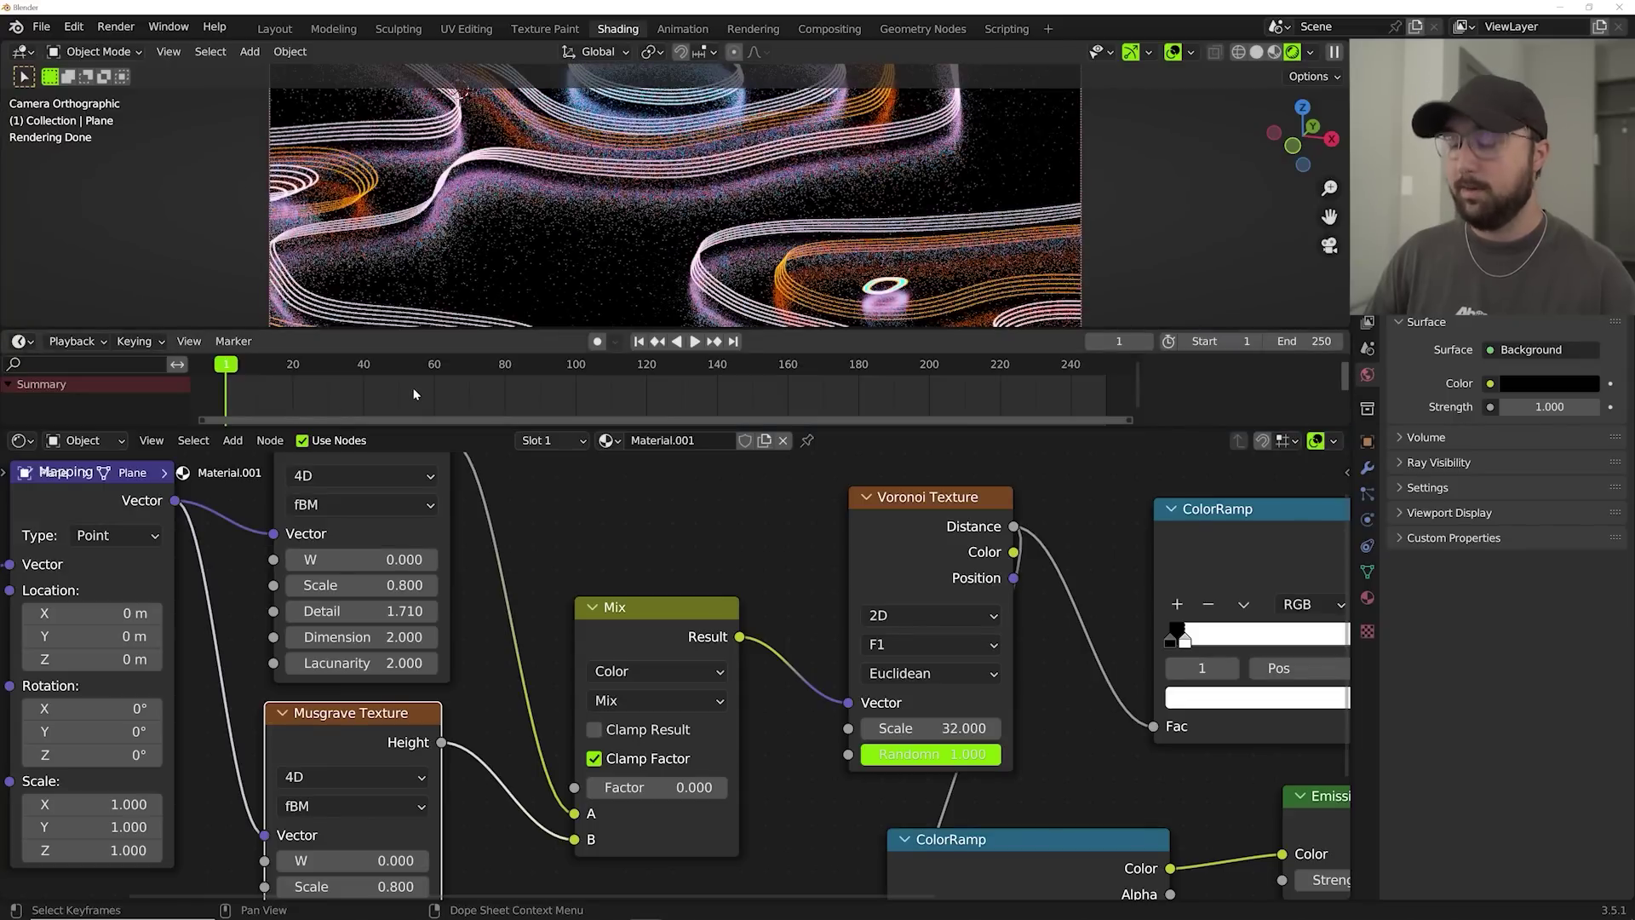
pyautogui.doubleClick(1303, 341)
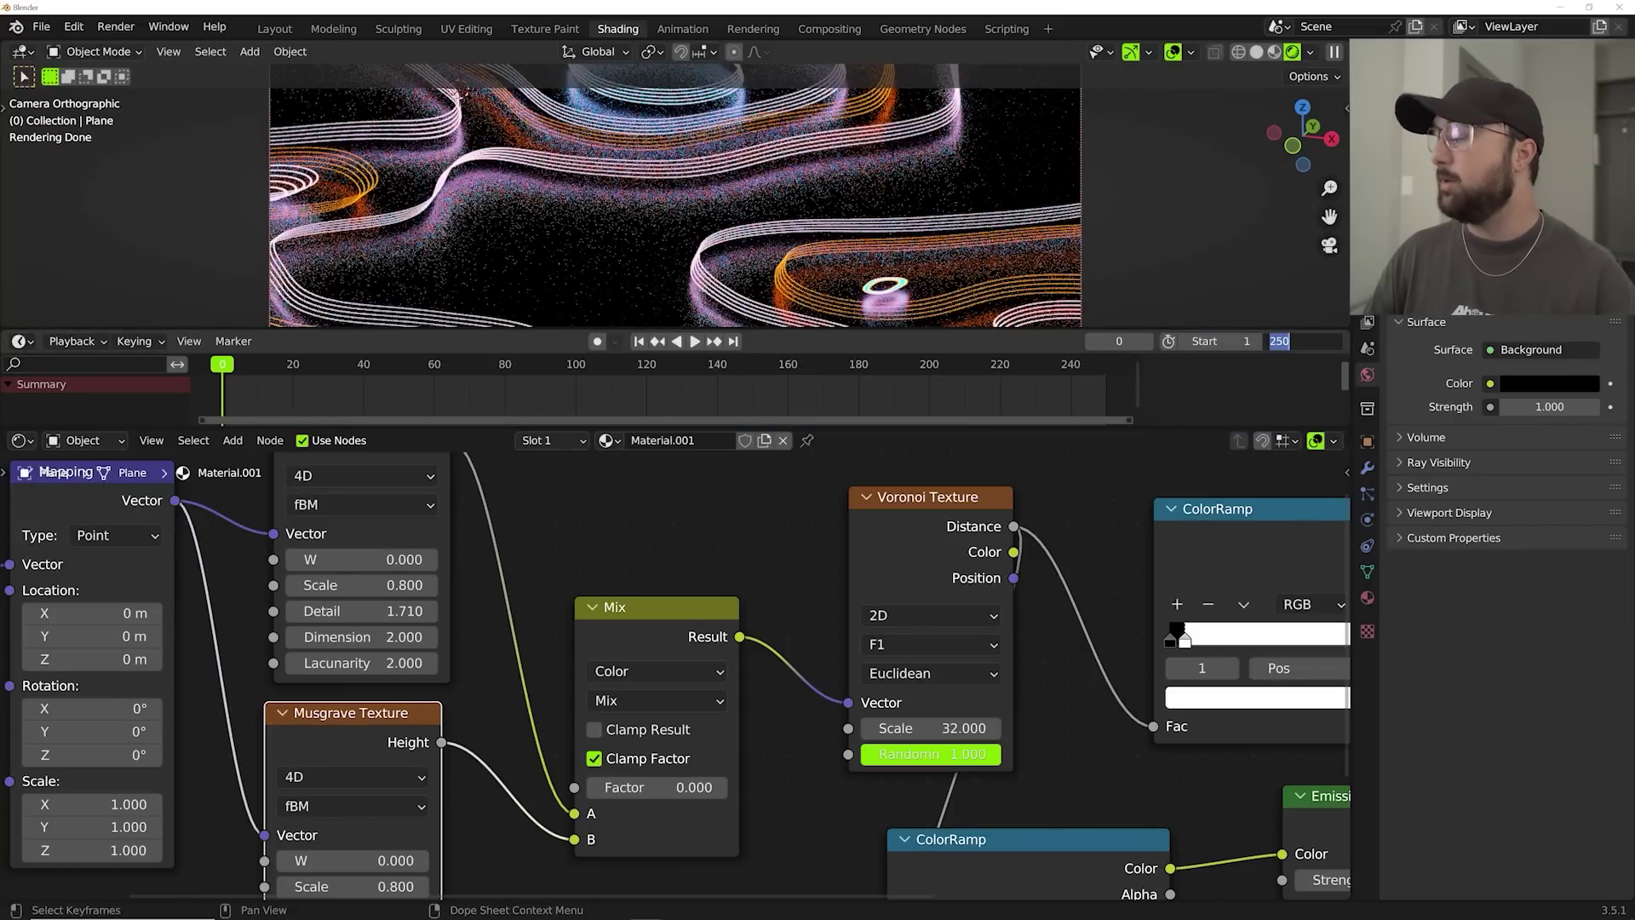
pyautogui.write('240')
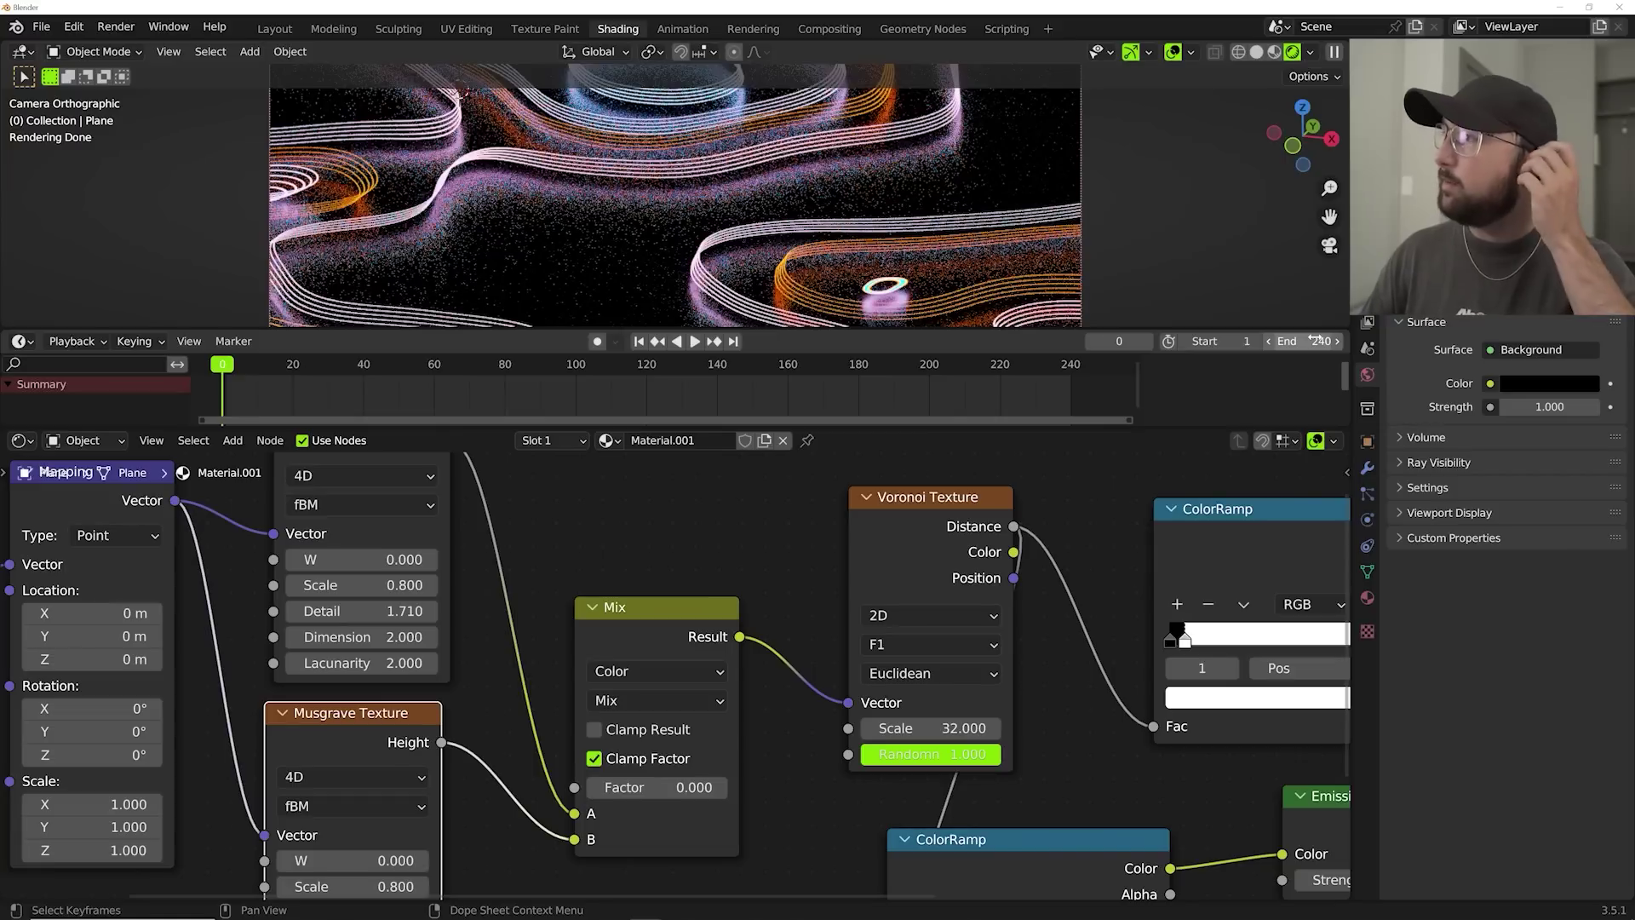
pyautogui.press('Return')
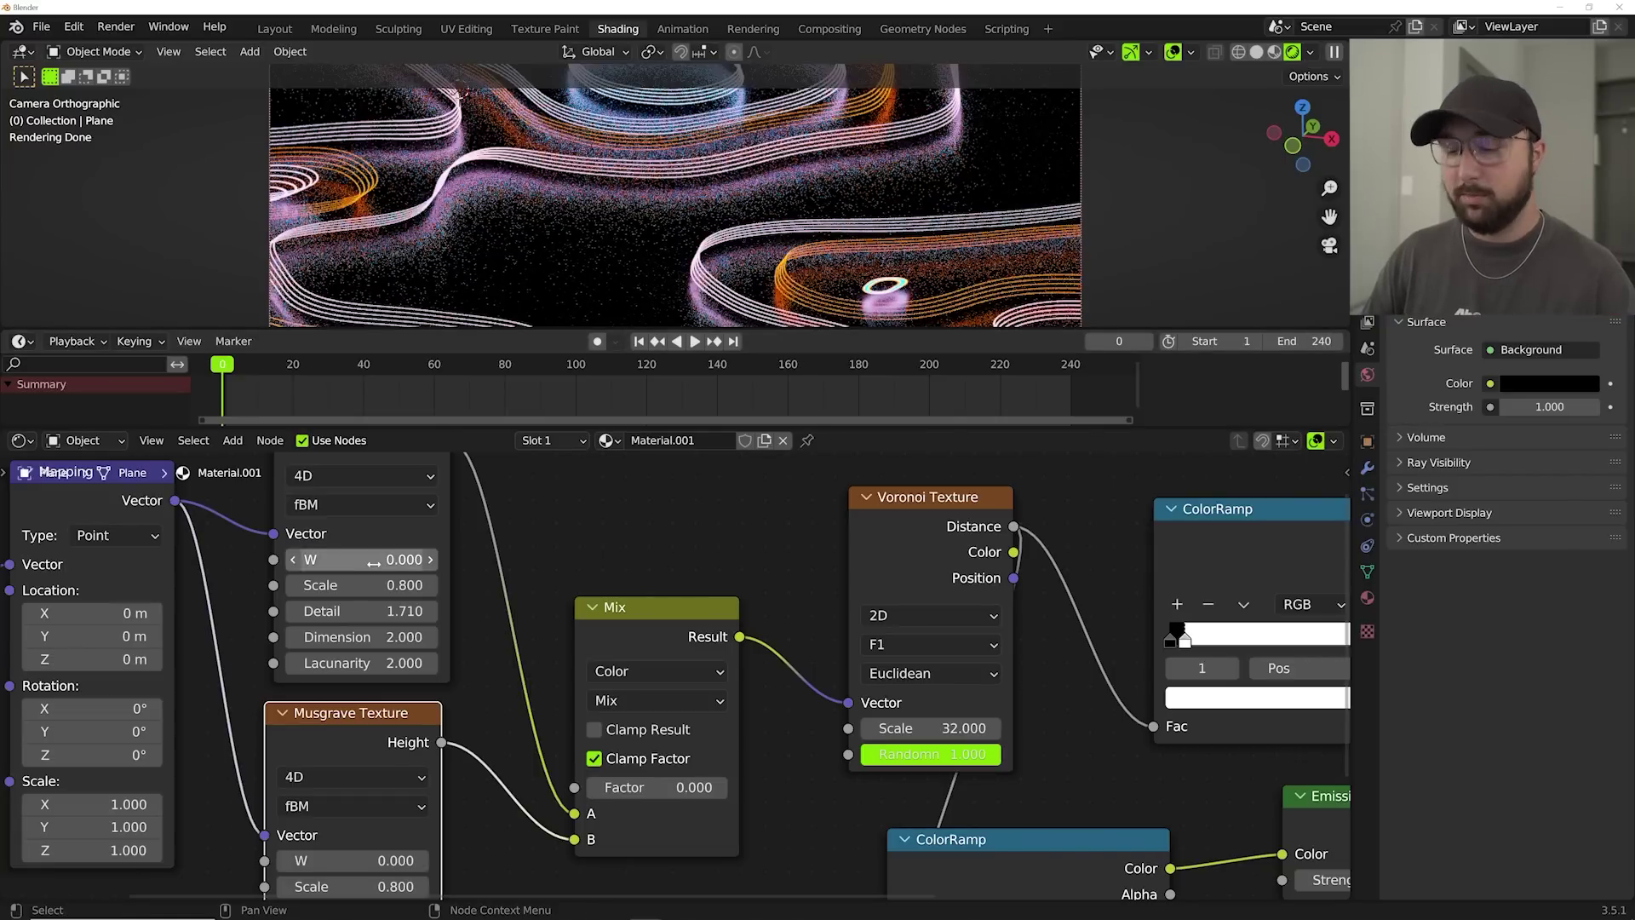
pyautogui.press('i')
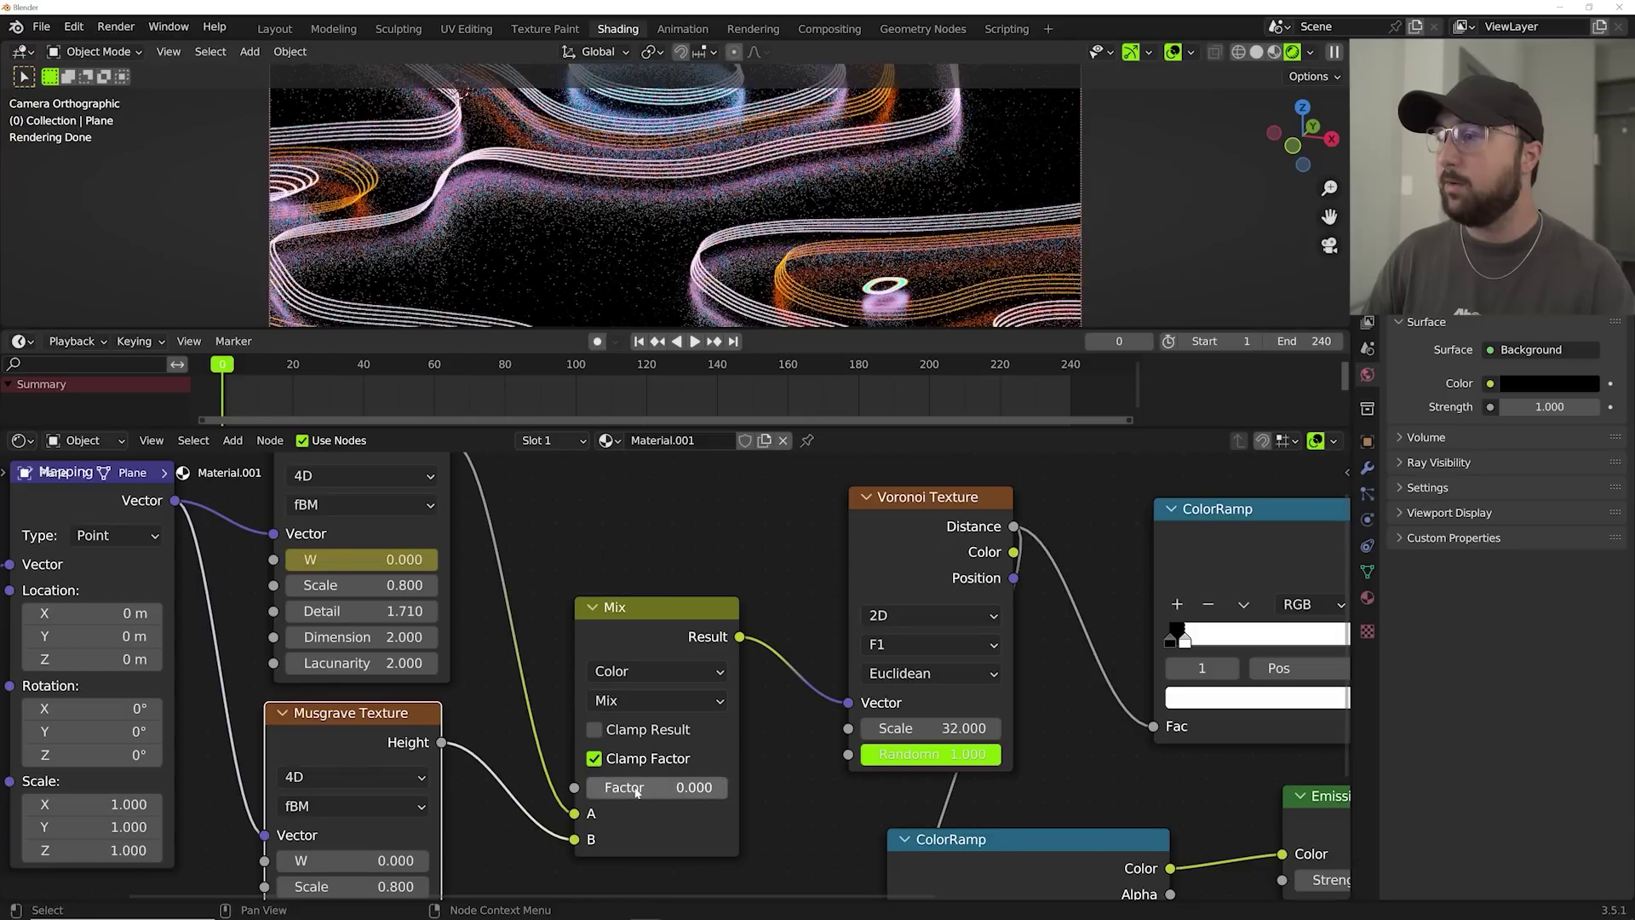
pyautogui.press('i')
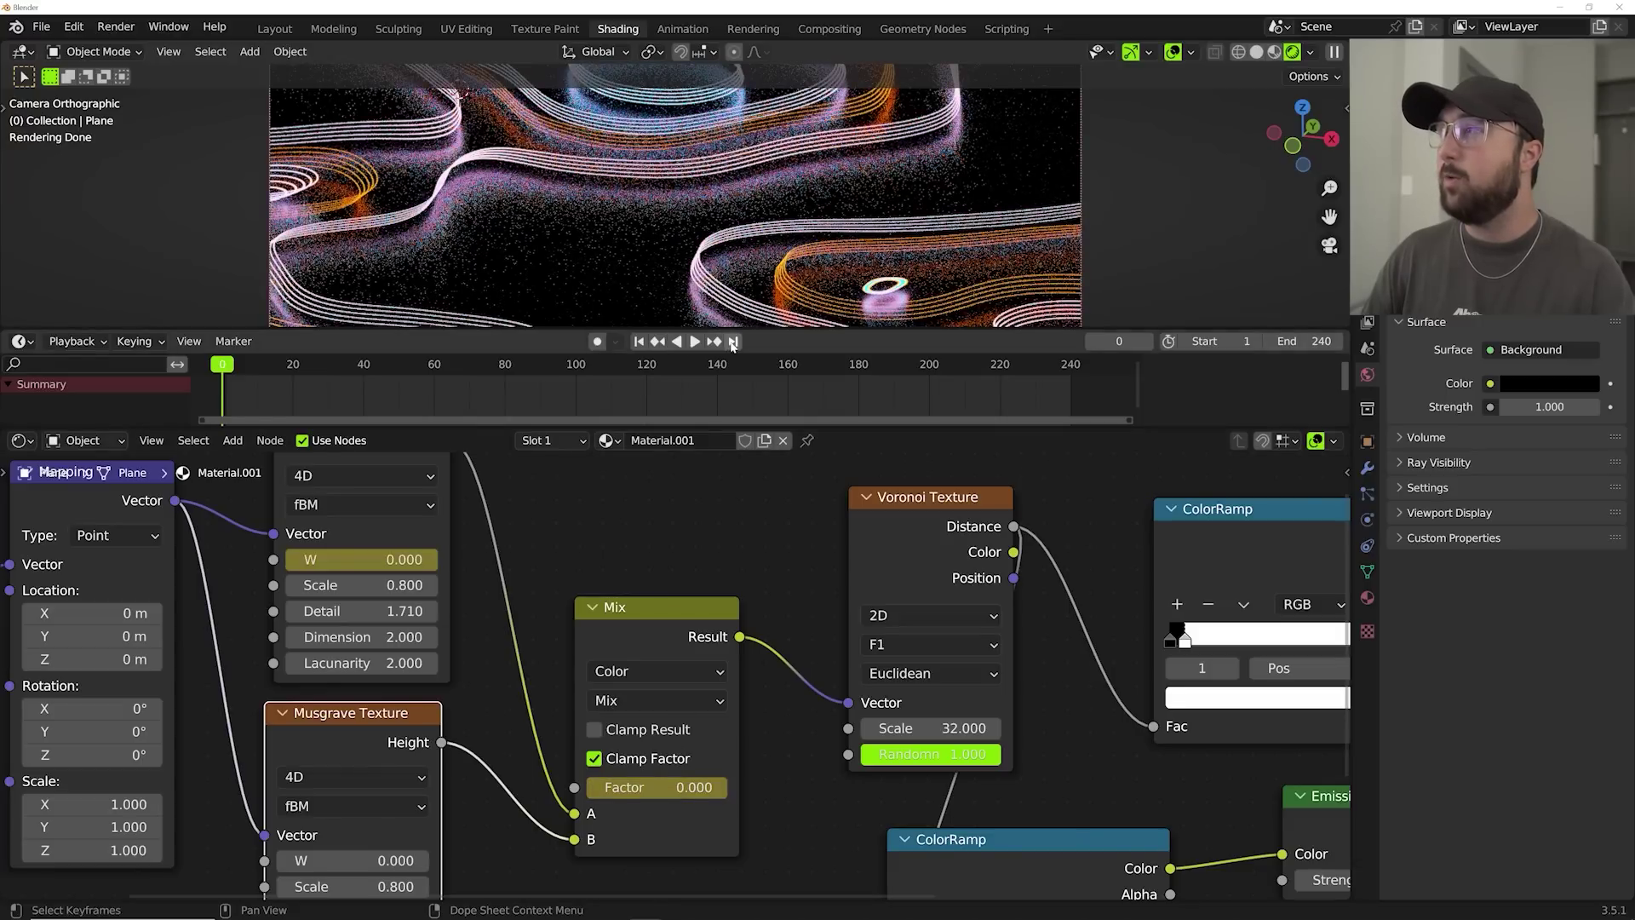
# At frame 240, keyframe Noise W at 2, Mix Factor at 1.000 and Musgrave W.
pyautogui.click(732, 341)
pyautogui.doubleClick(362, 559)
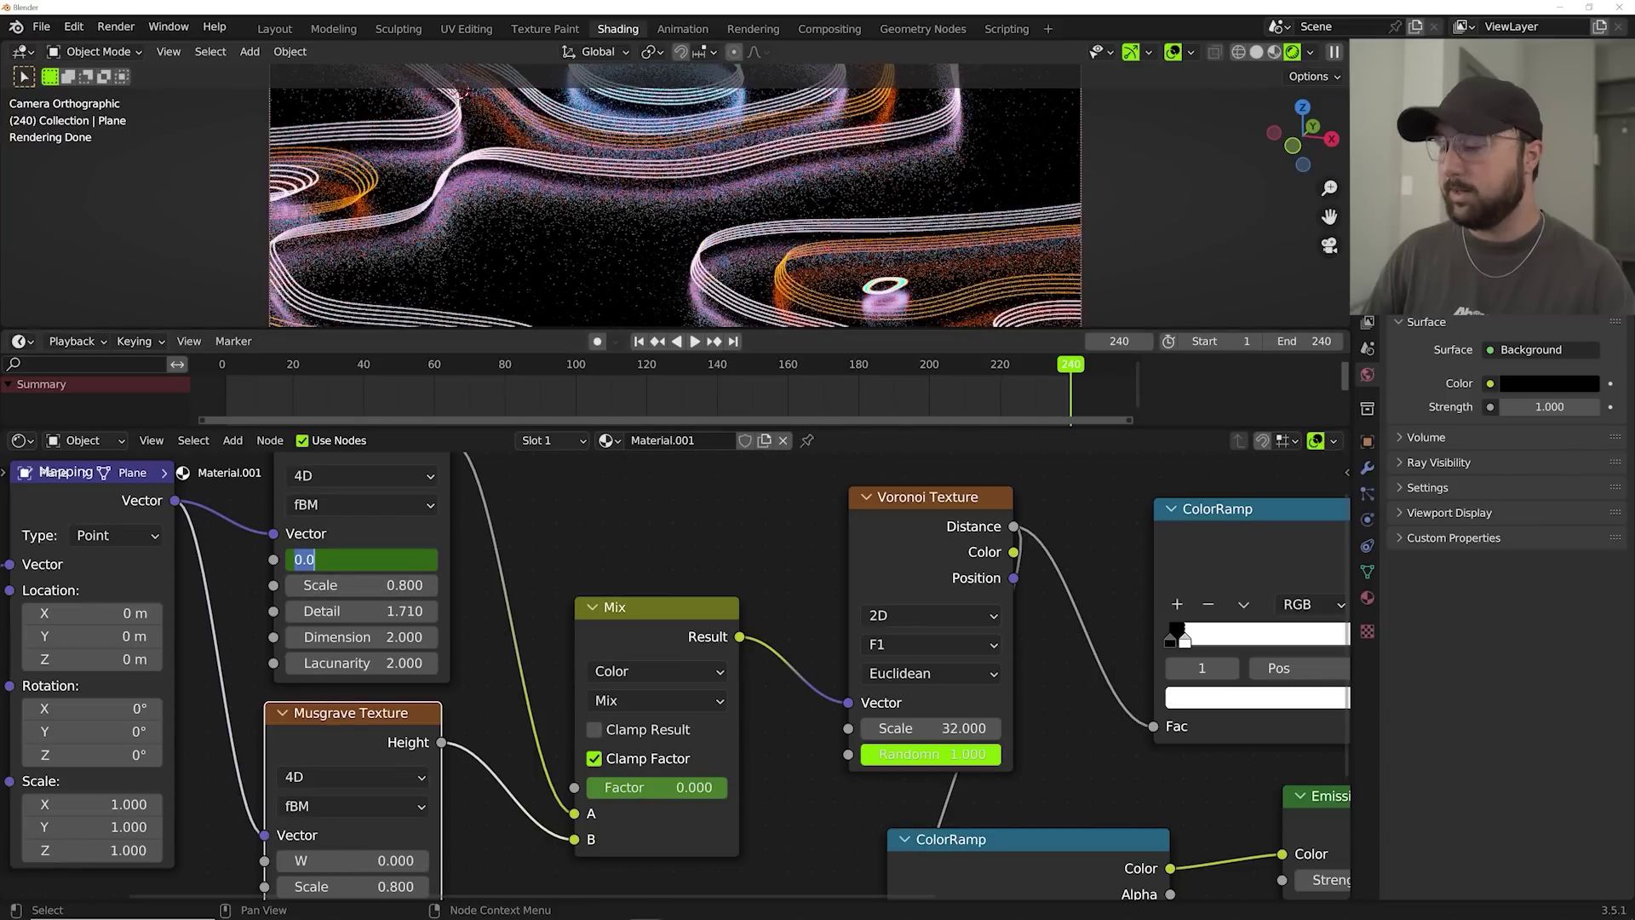
pyautogui.write('2')
pyautogui.press('Return')
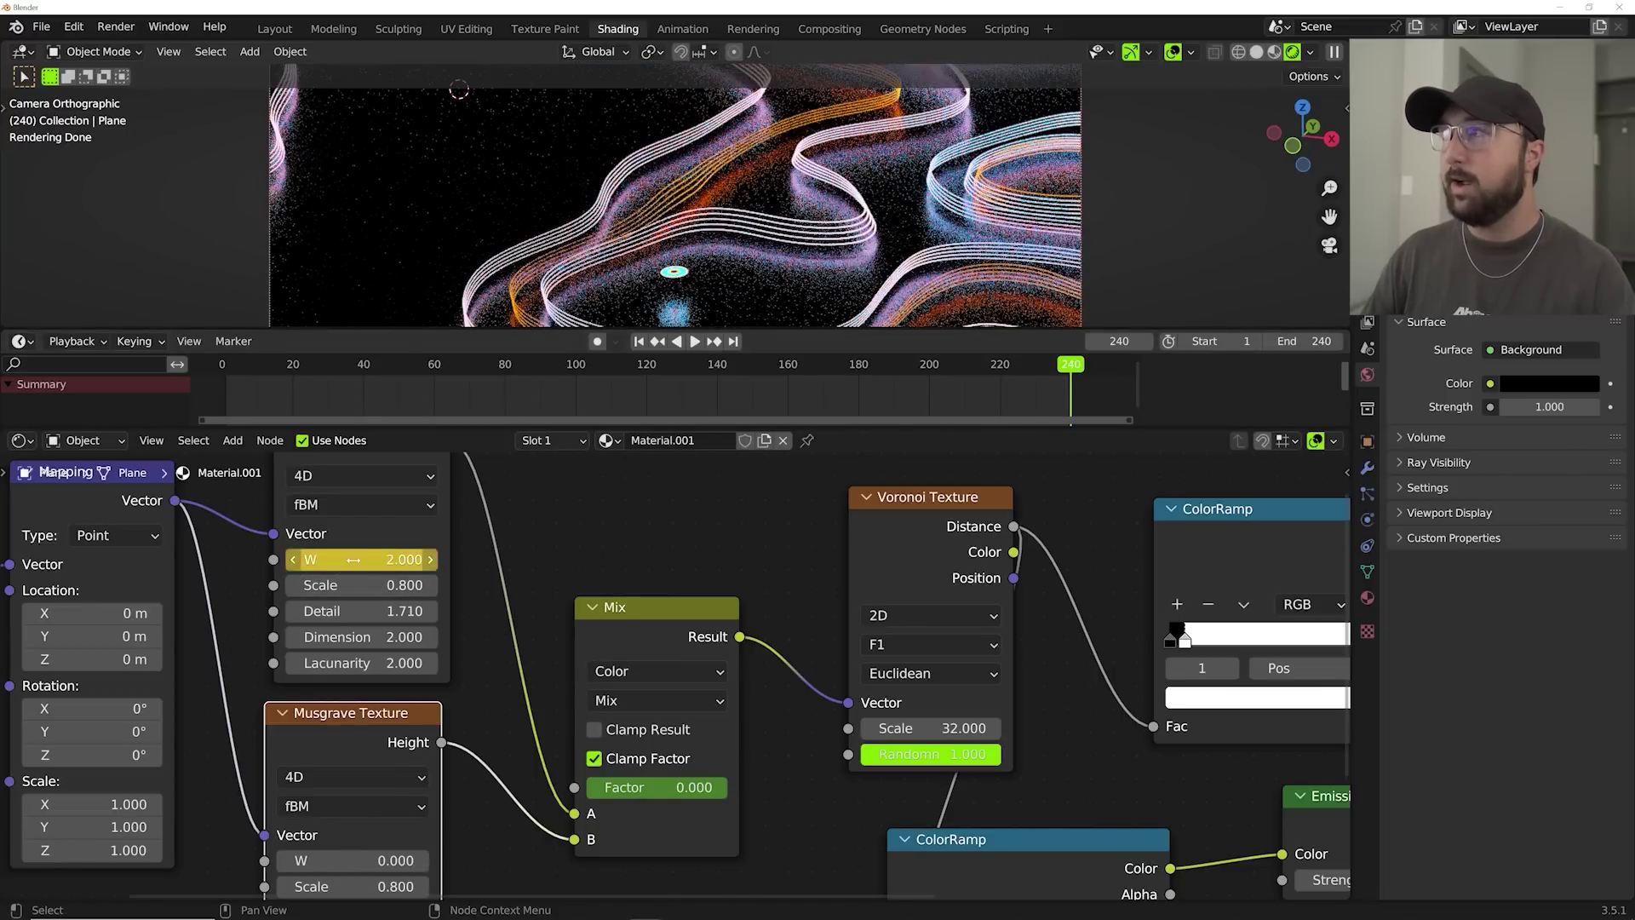
pyautogui.press('i')
pyautogui.moveTo(625, 791); pyautogui.dragTo(724, 790)
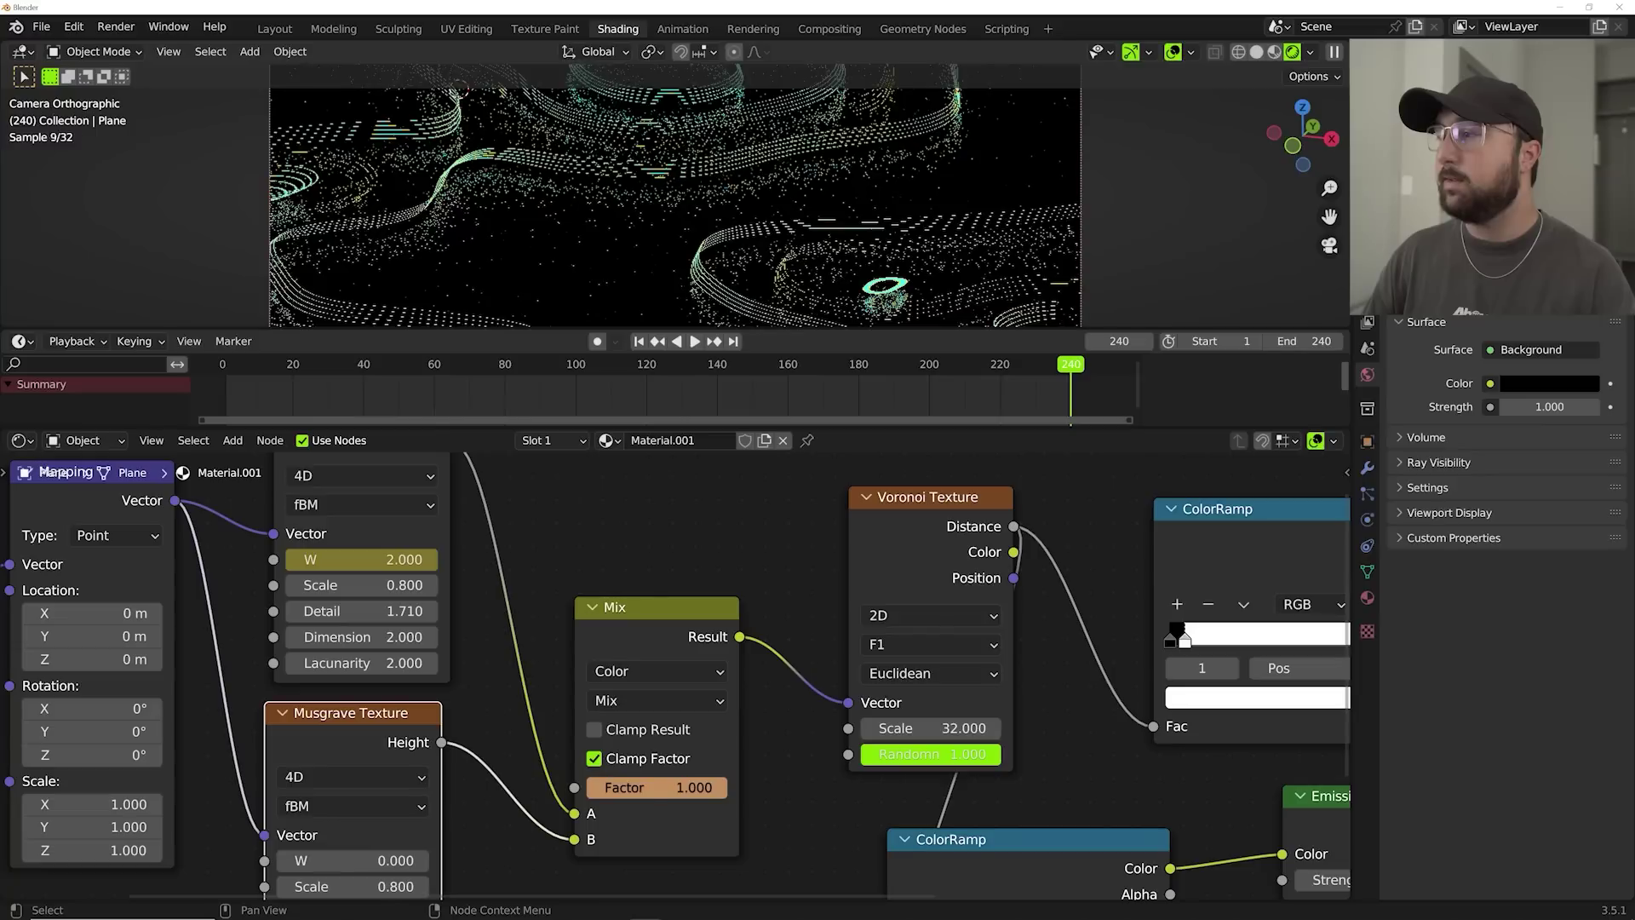
pyautogui.press('i')
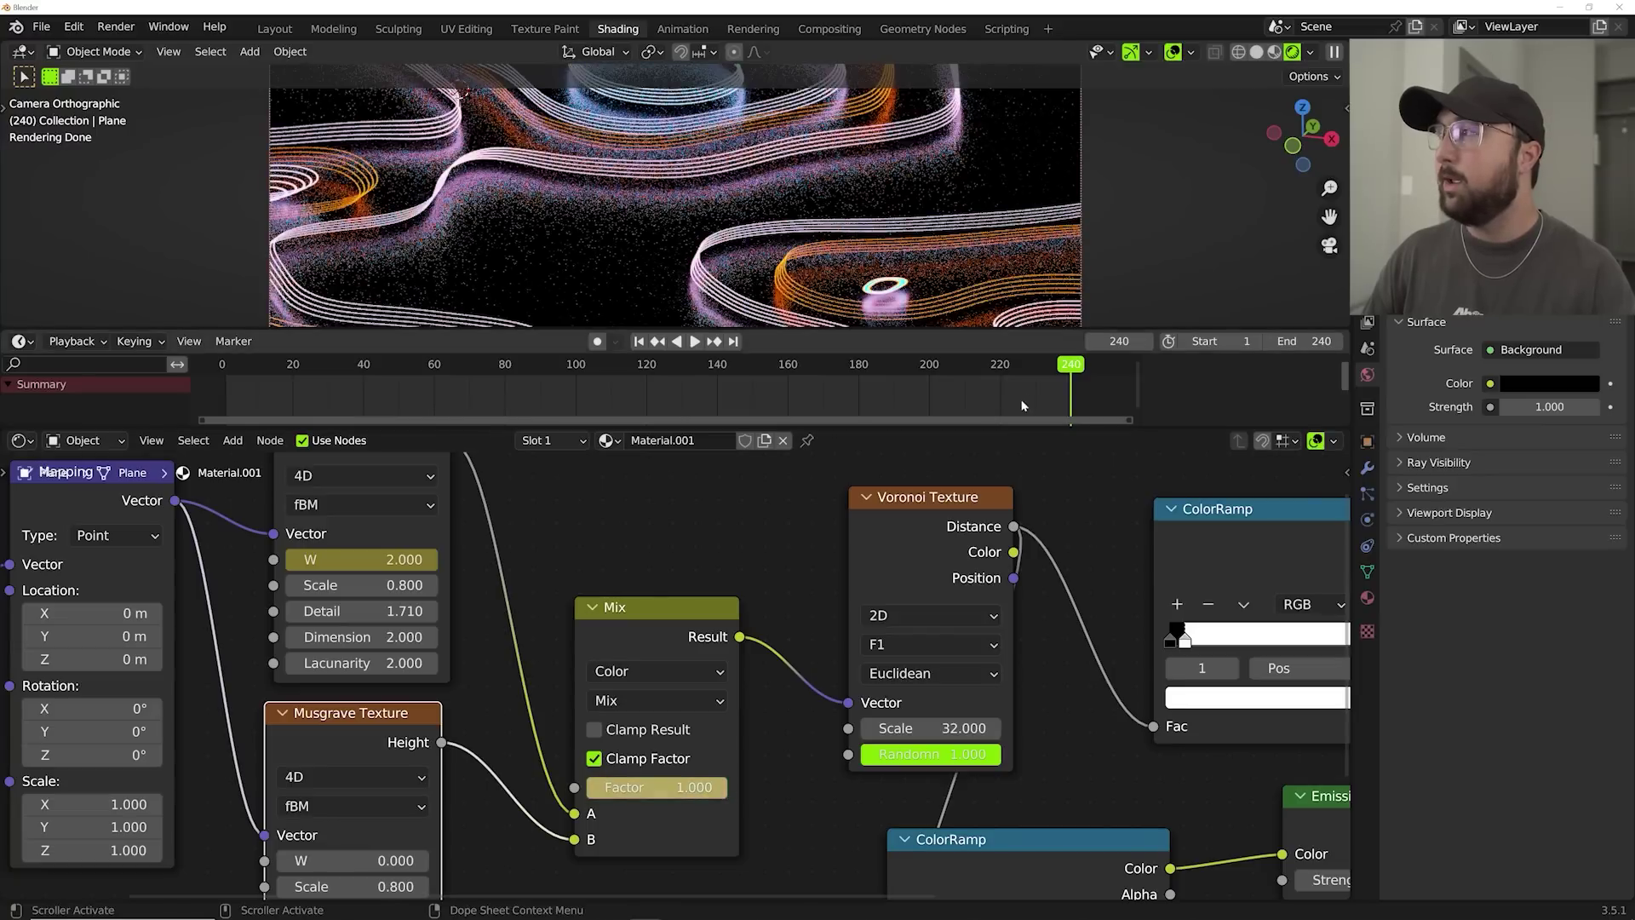
pyautogui.moveTo(332, 837); pyautogui.dragTo(446, 639, button='middle')
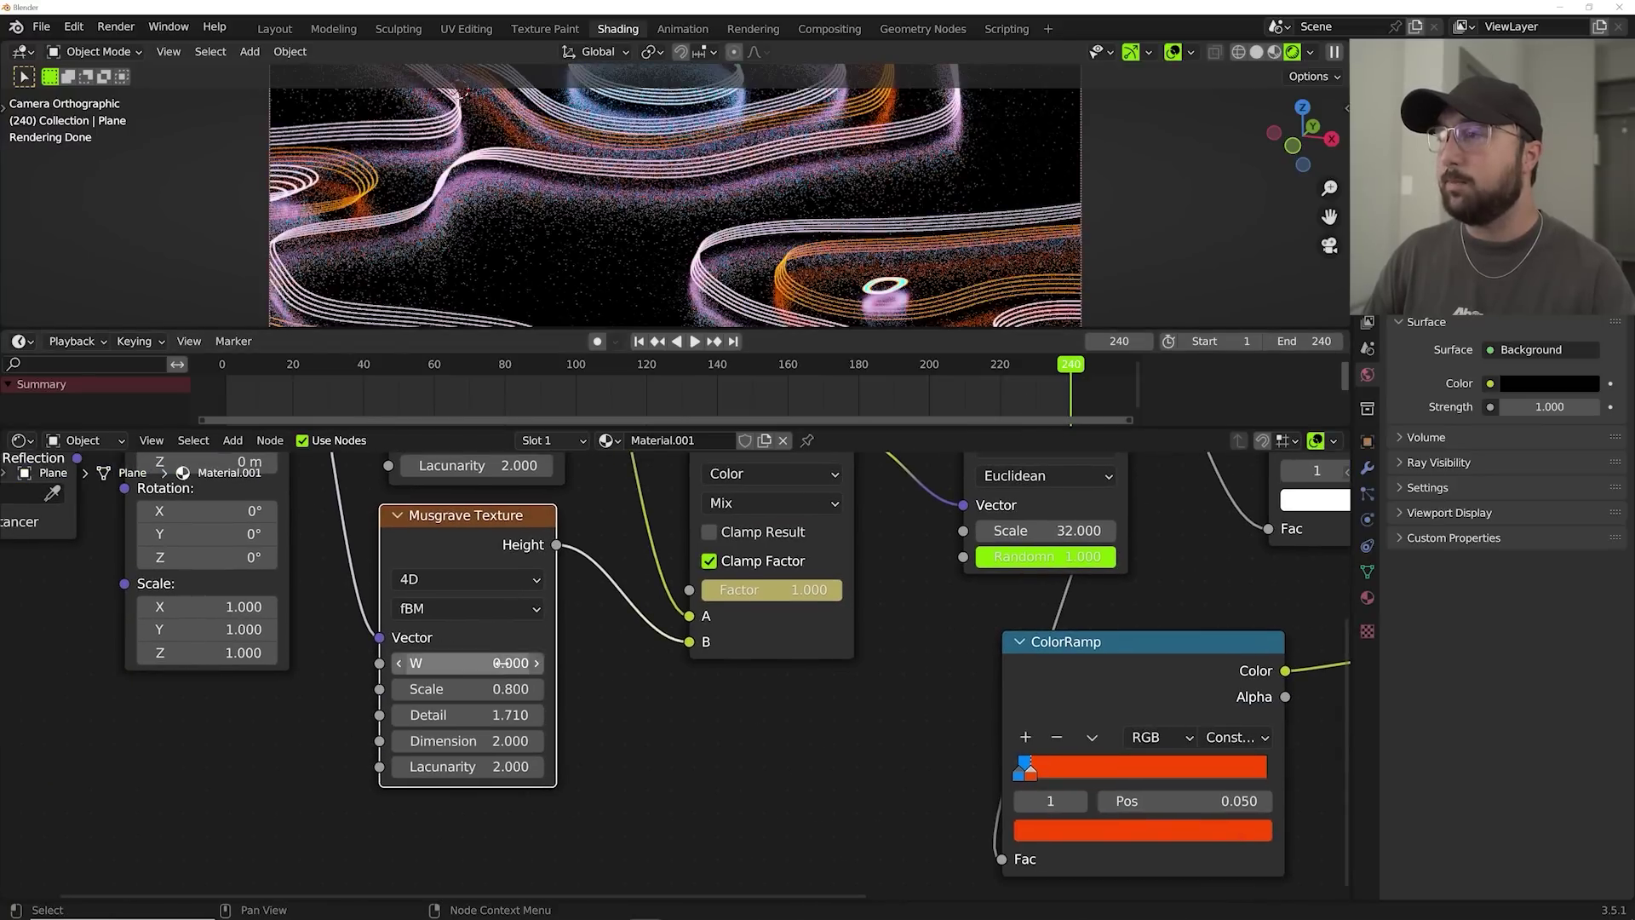
pyautogui.press('i')
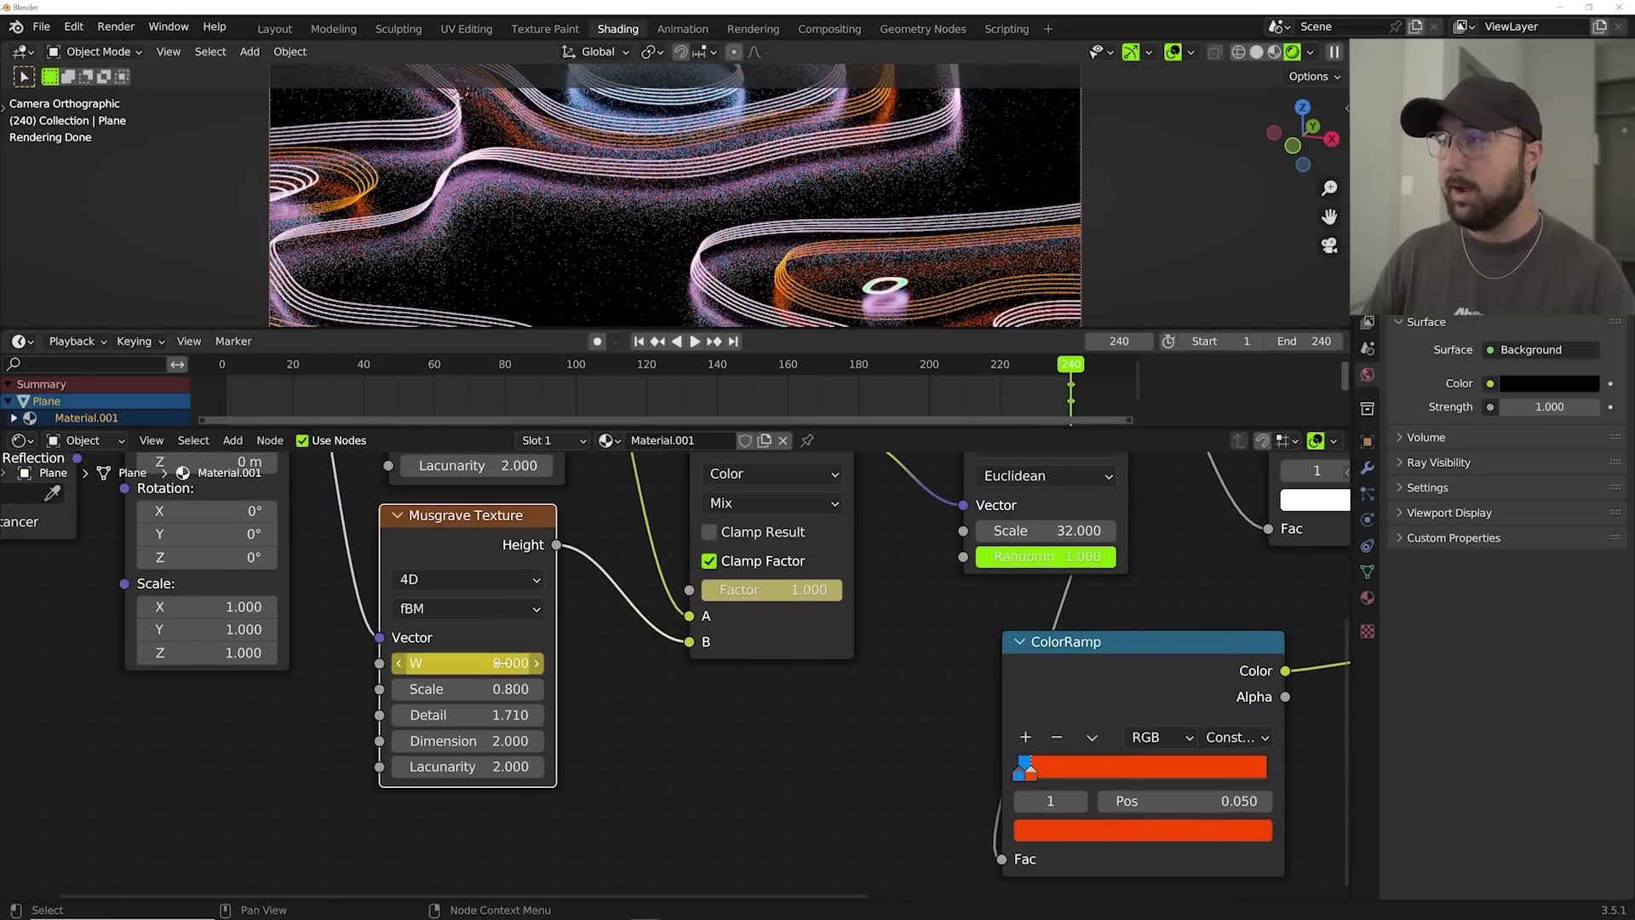
# At frame 0, set Musgrave W to -2 and keyframe it.
pyautogui.click(639, 343)
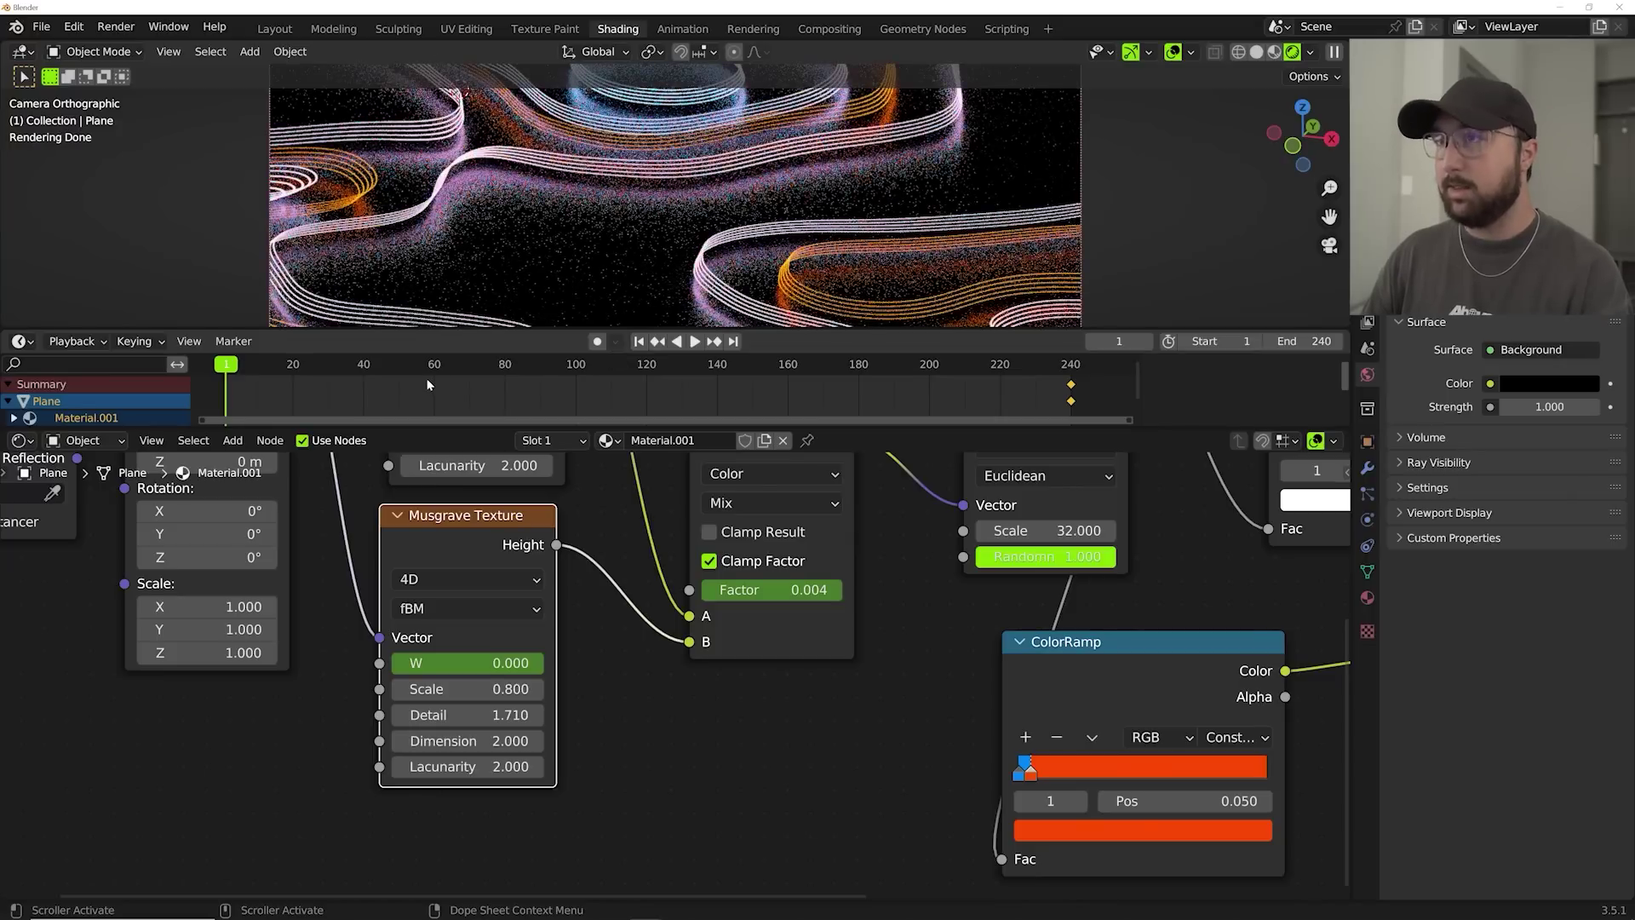
pyautogui.click(213, 371)
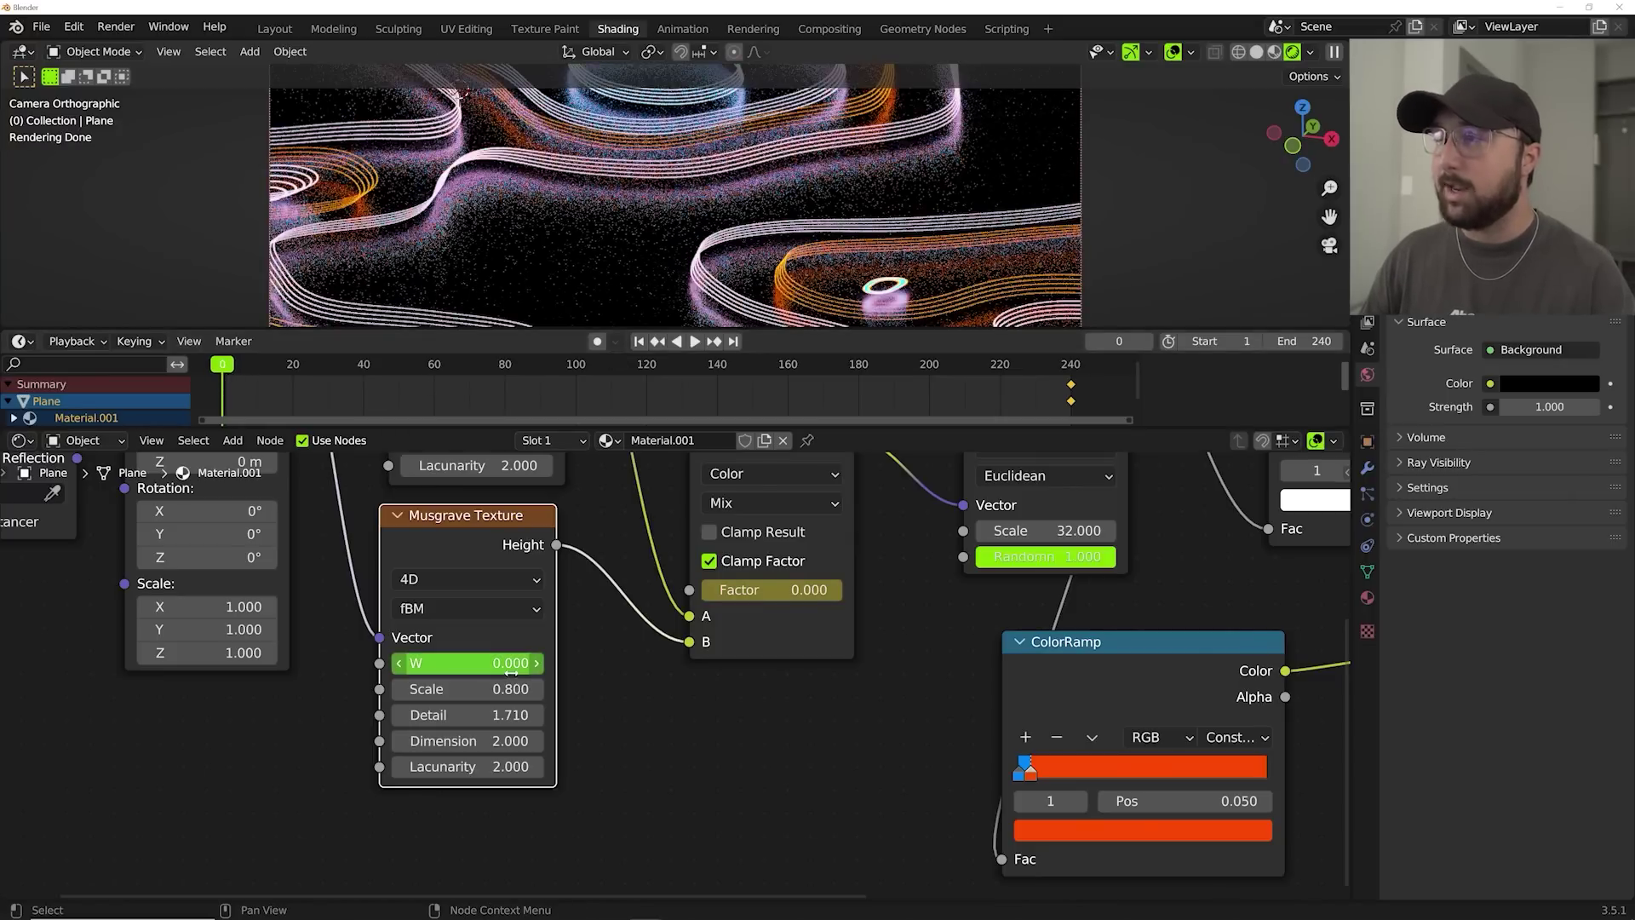
pyautogui.doubleClick(467, 662)
pyautogui.write('-2')
pyautogui.press('Return')
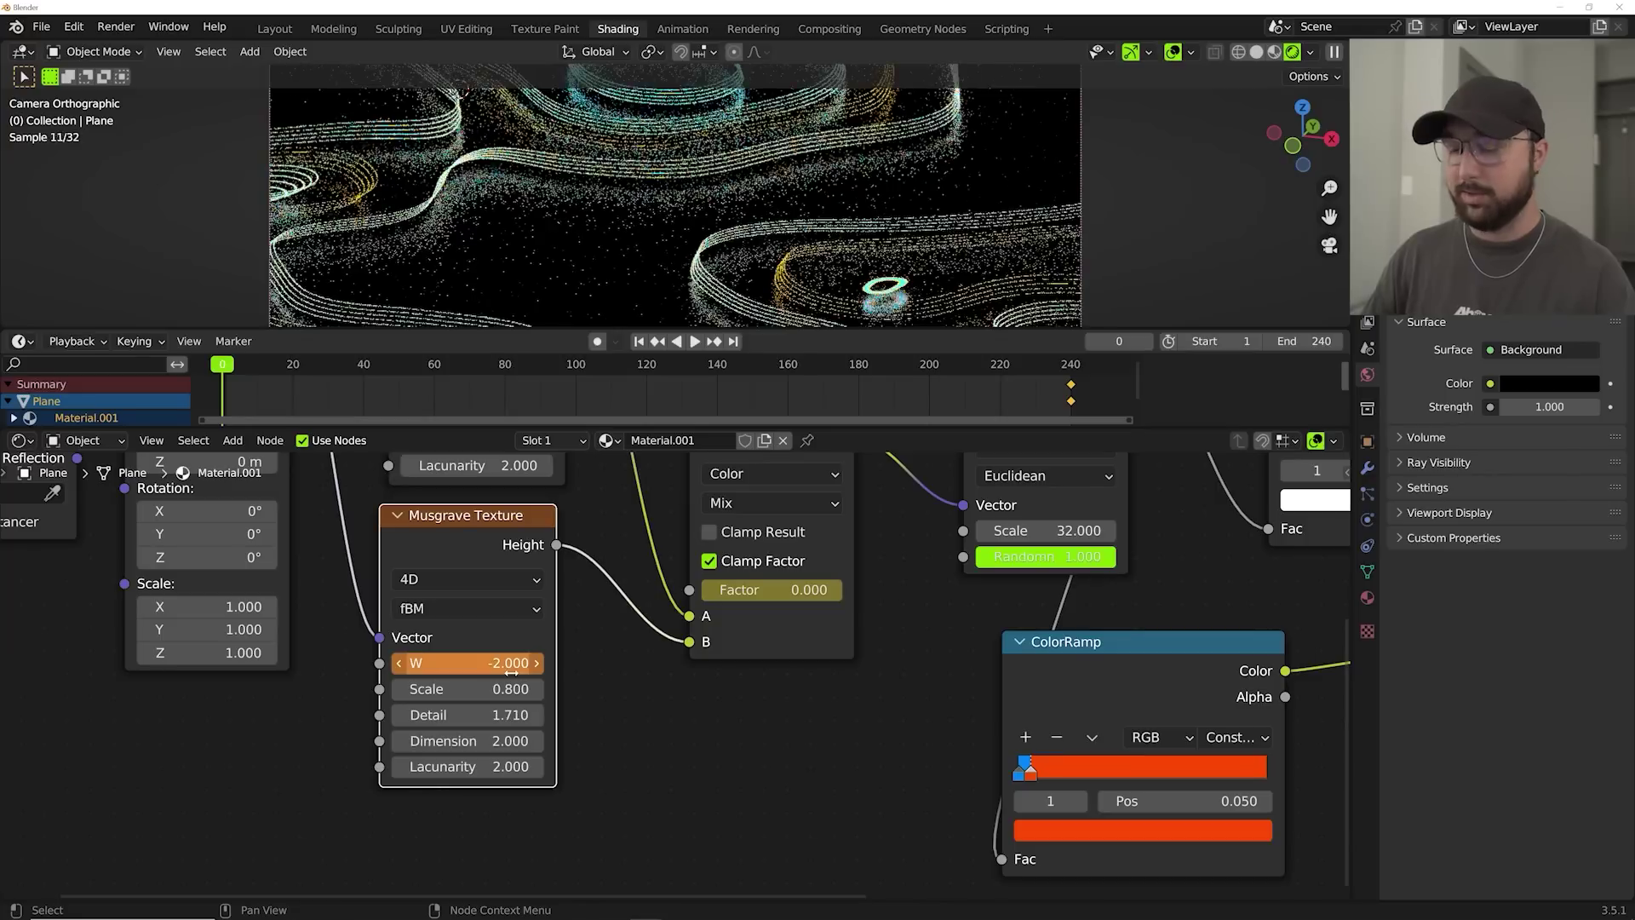
pyautogui.press('i')
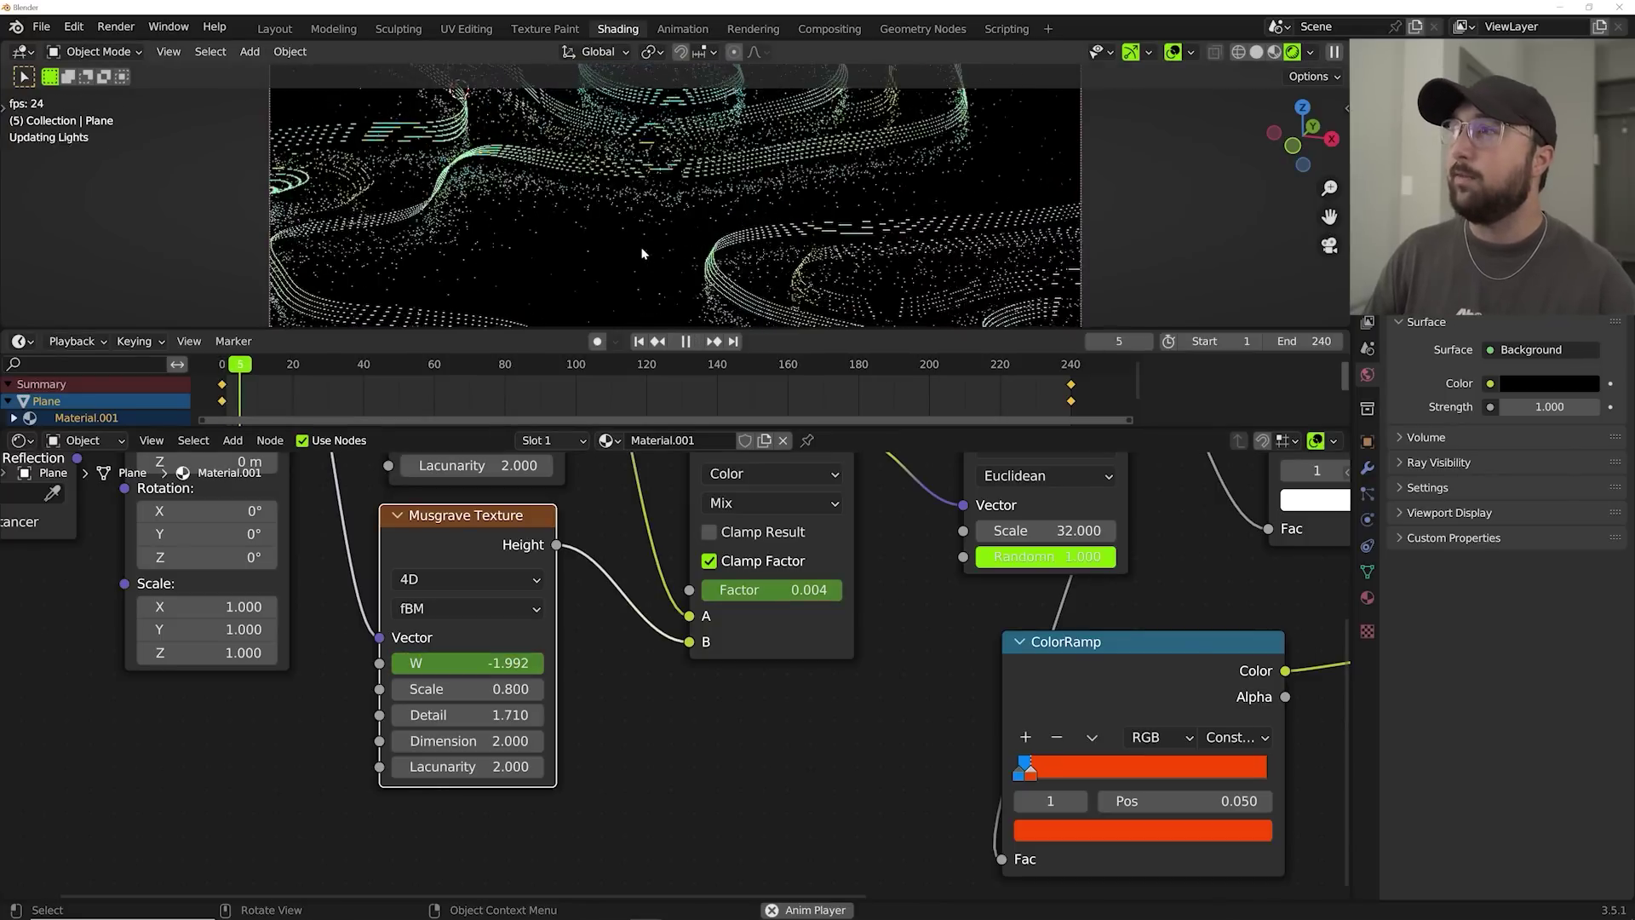
# Play back the animation and compare the animated node values at frames 0 and 240.
pyautogui.click(1033, 373)
pyautogui.press('space')
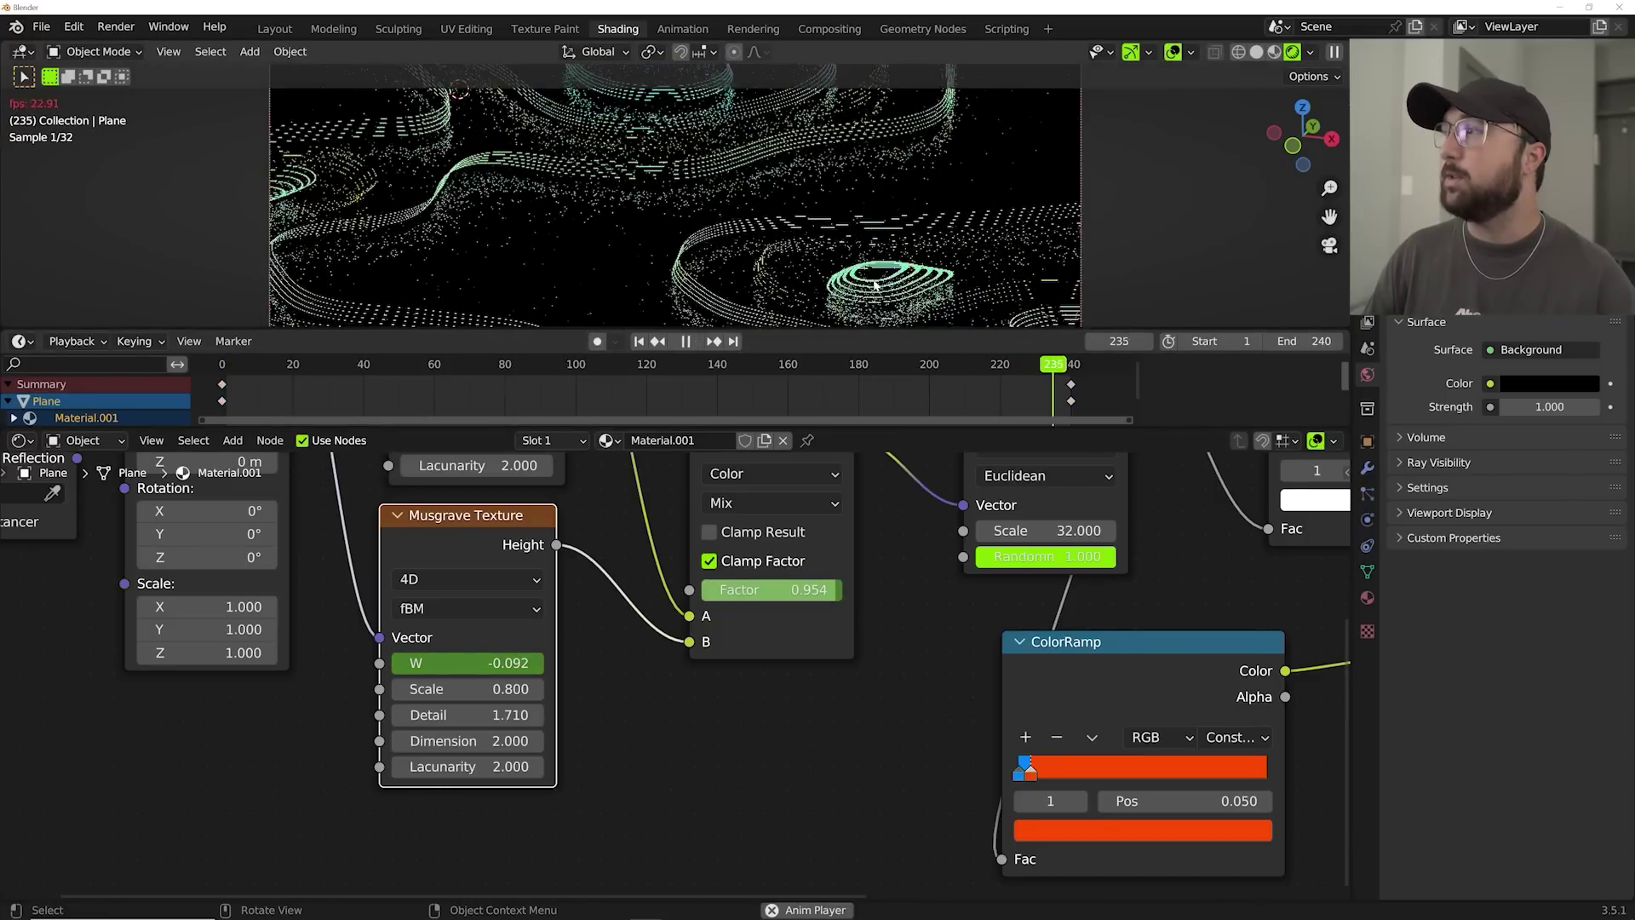
pyautogui.press('space')
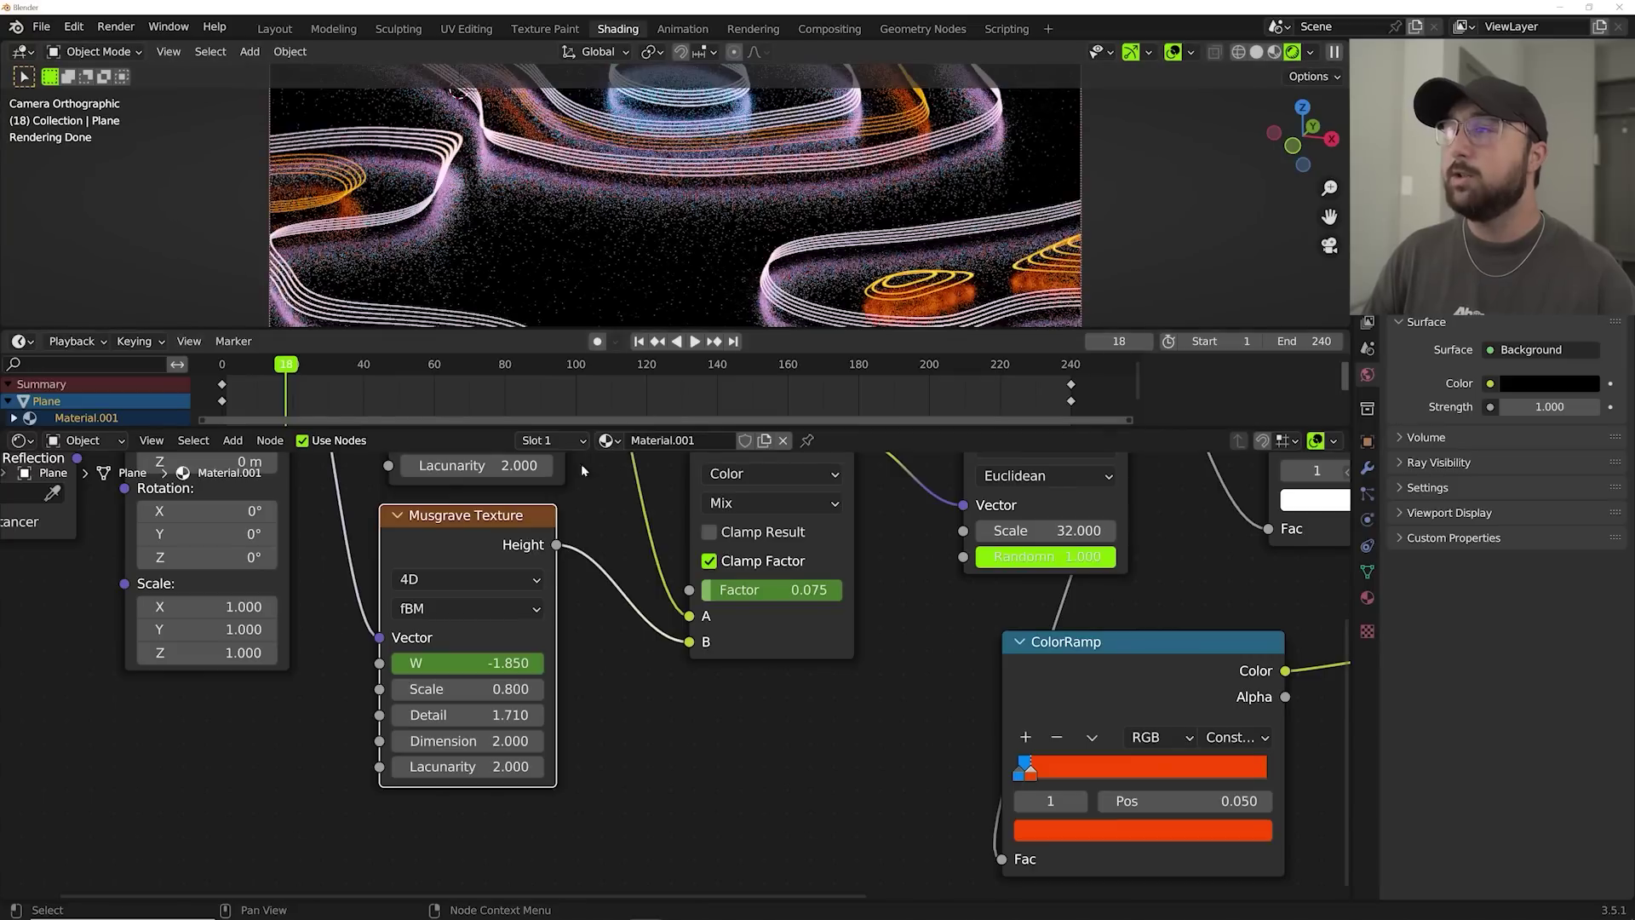
pyautogui.moveTo(549, 577); pyautogui.dragTo(534, 725, button='middle')
pyautogui.click(638, 342)
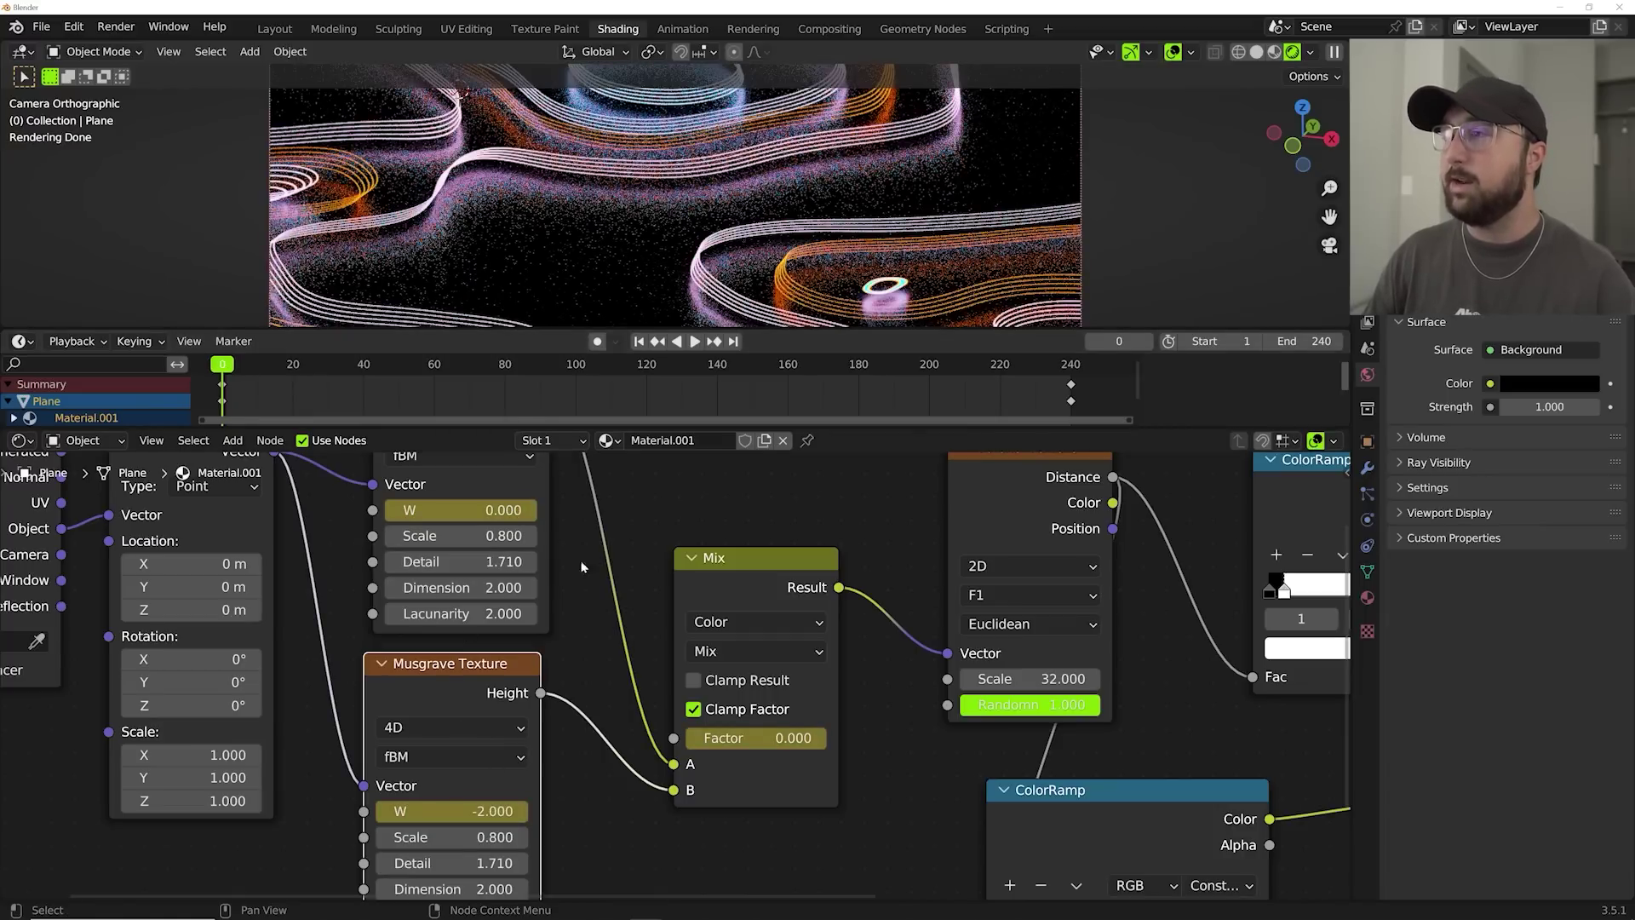
pyautogui.click(733, 340)
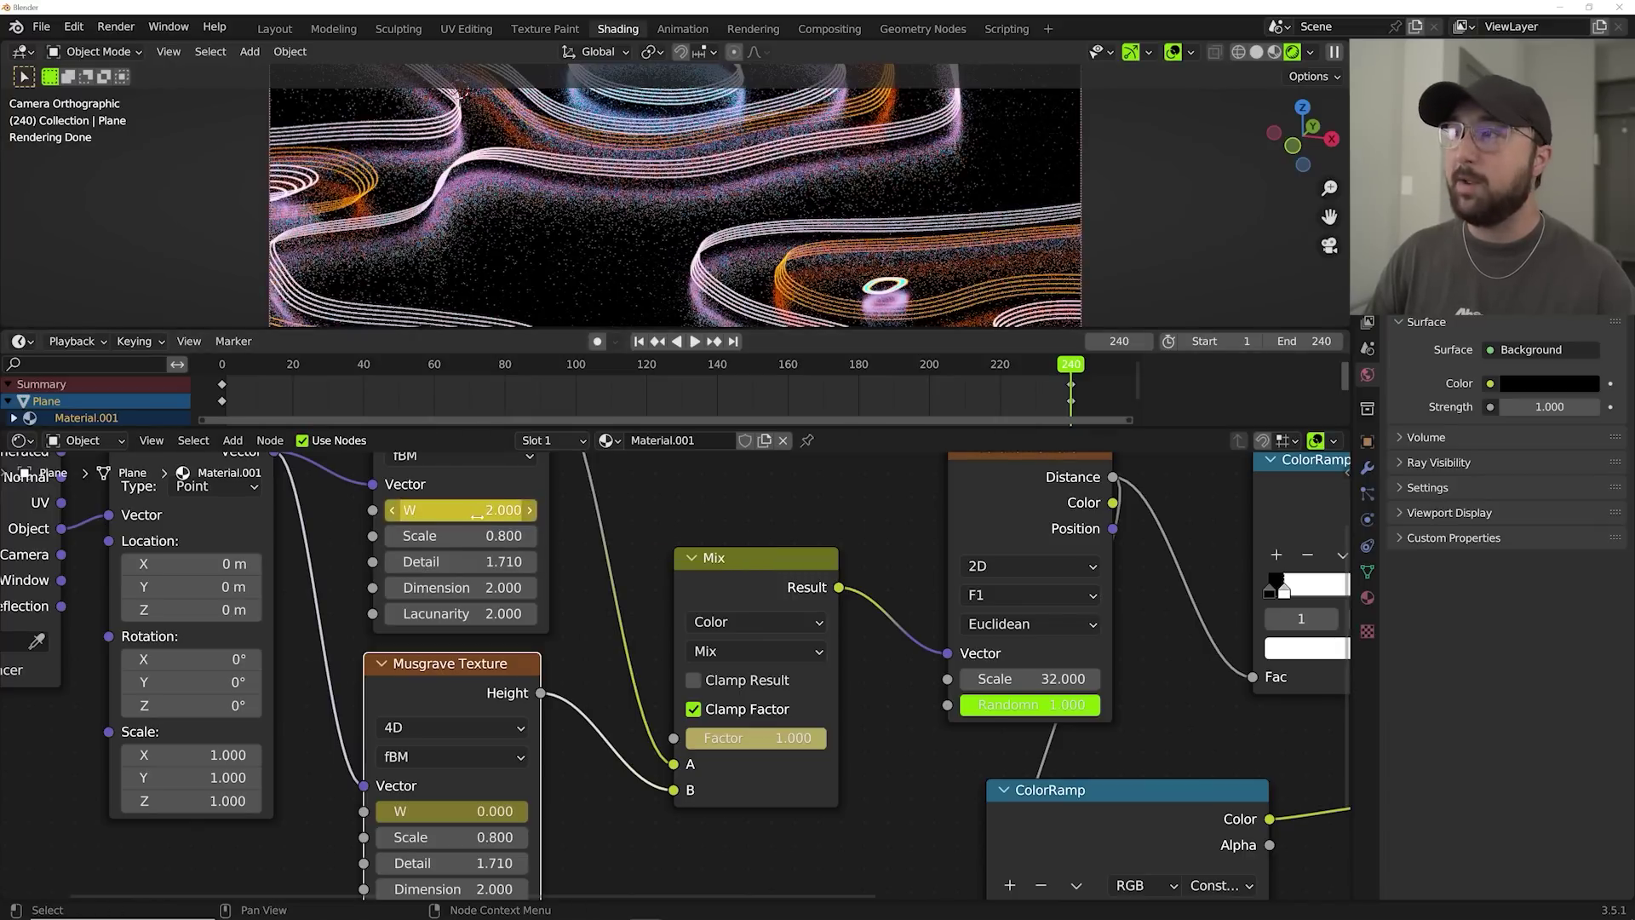
pyautogui.click(639, 341)
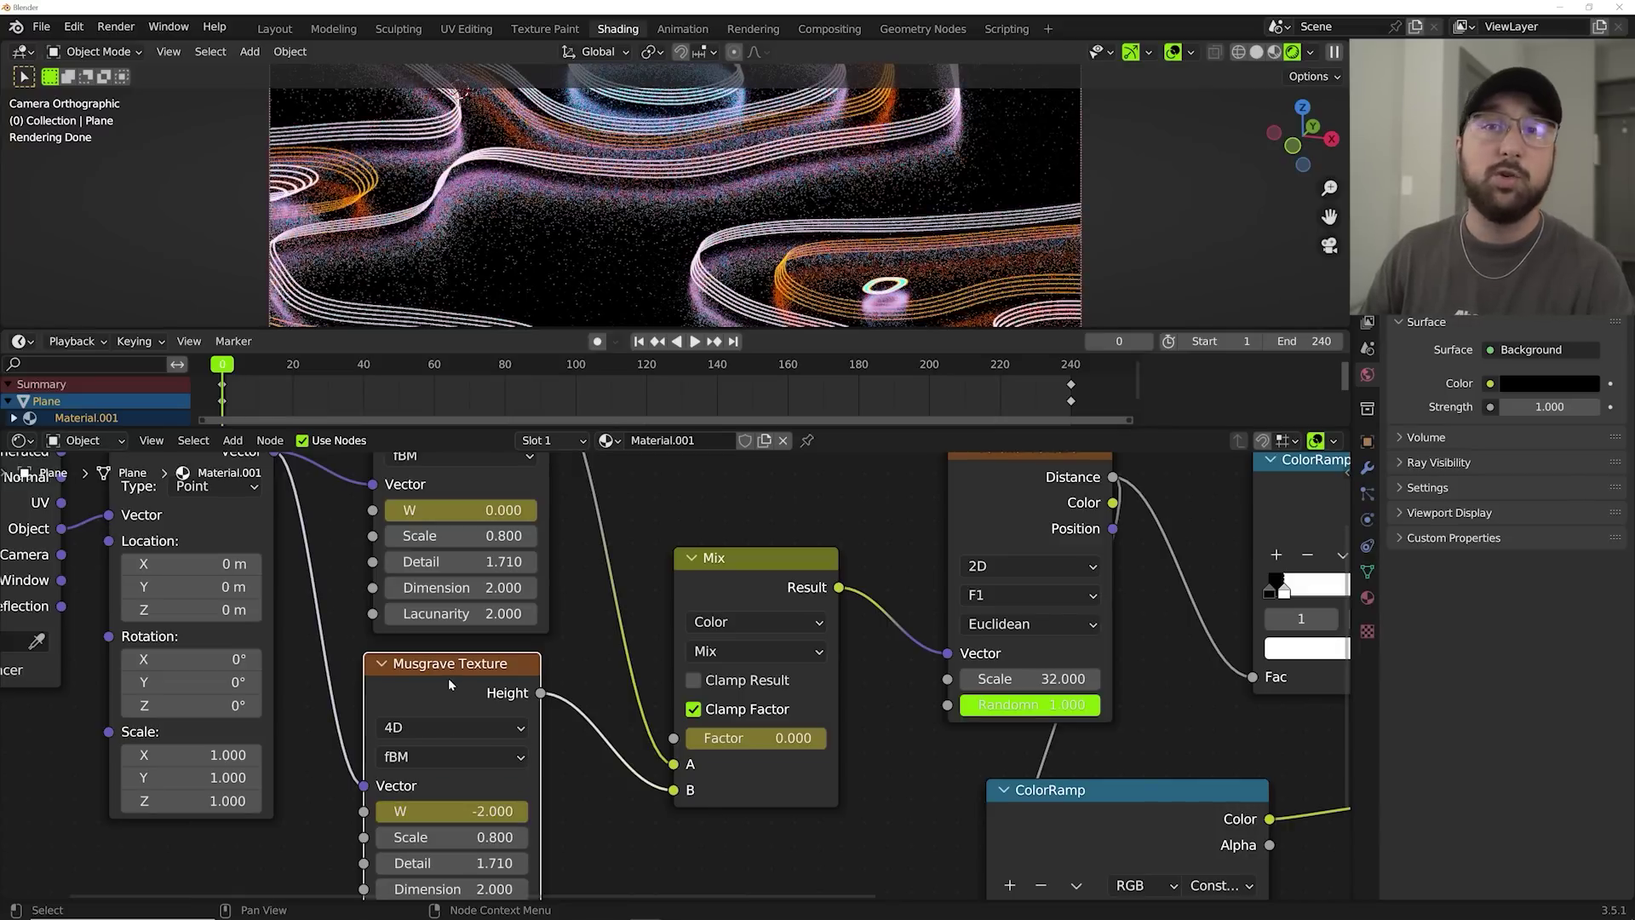
pyautogui.click(734, 341)
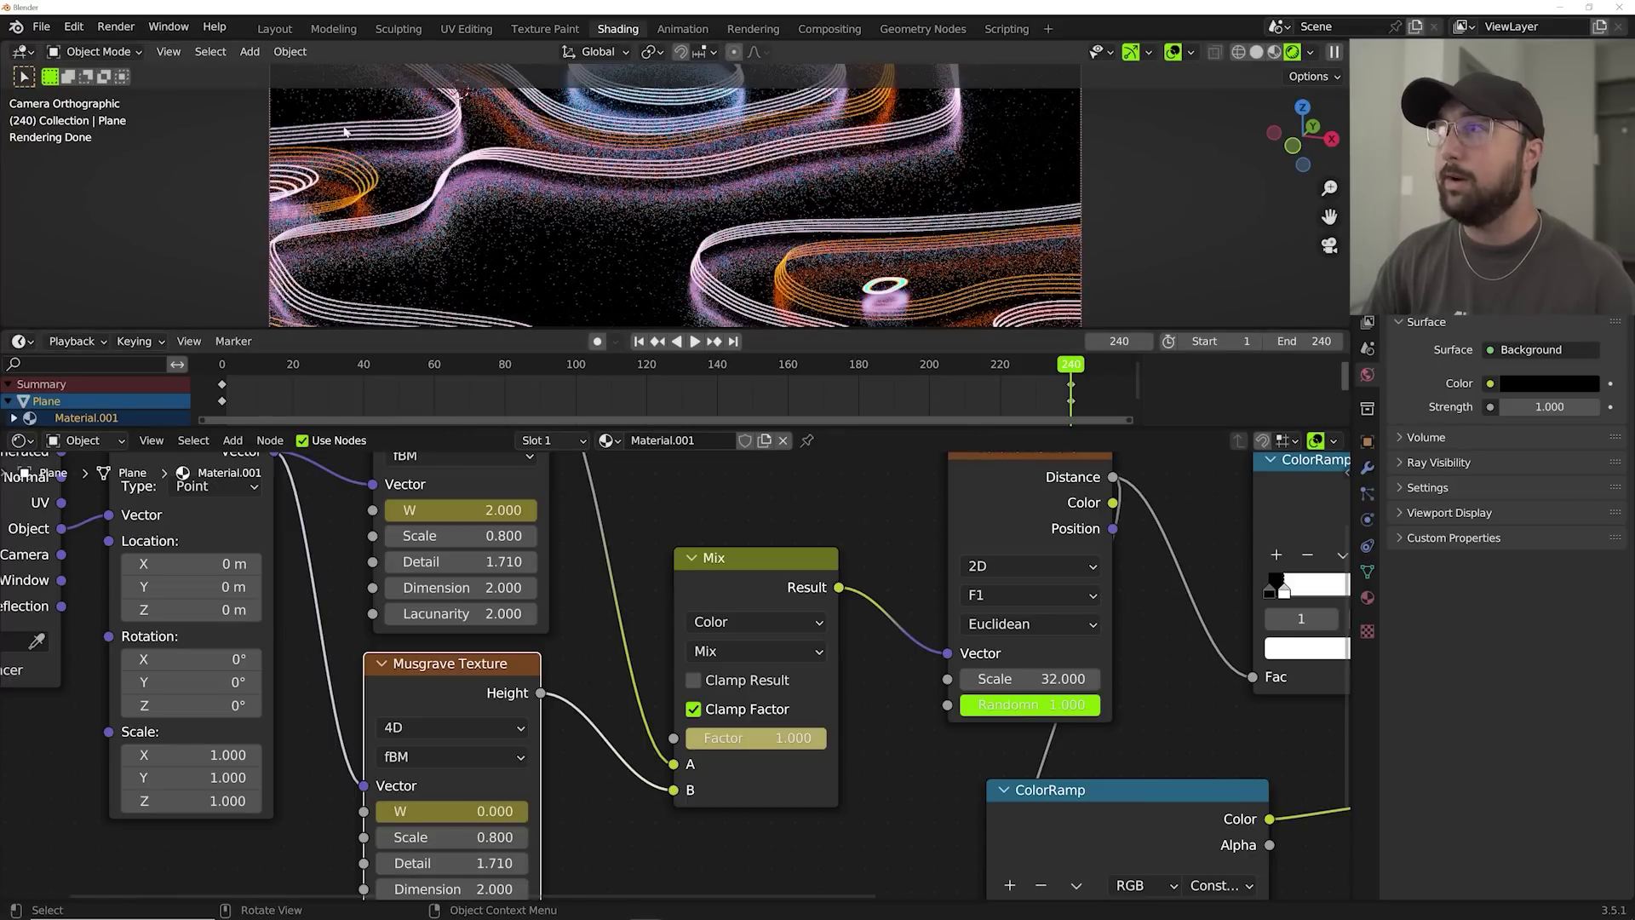
pyautogui.click(268, 30)
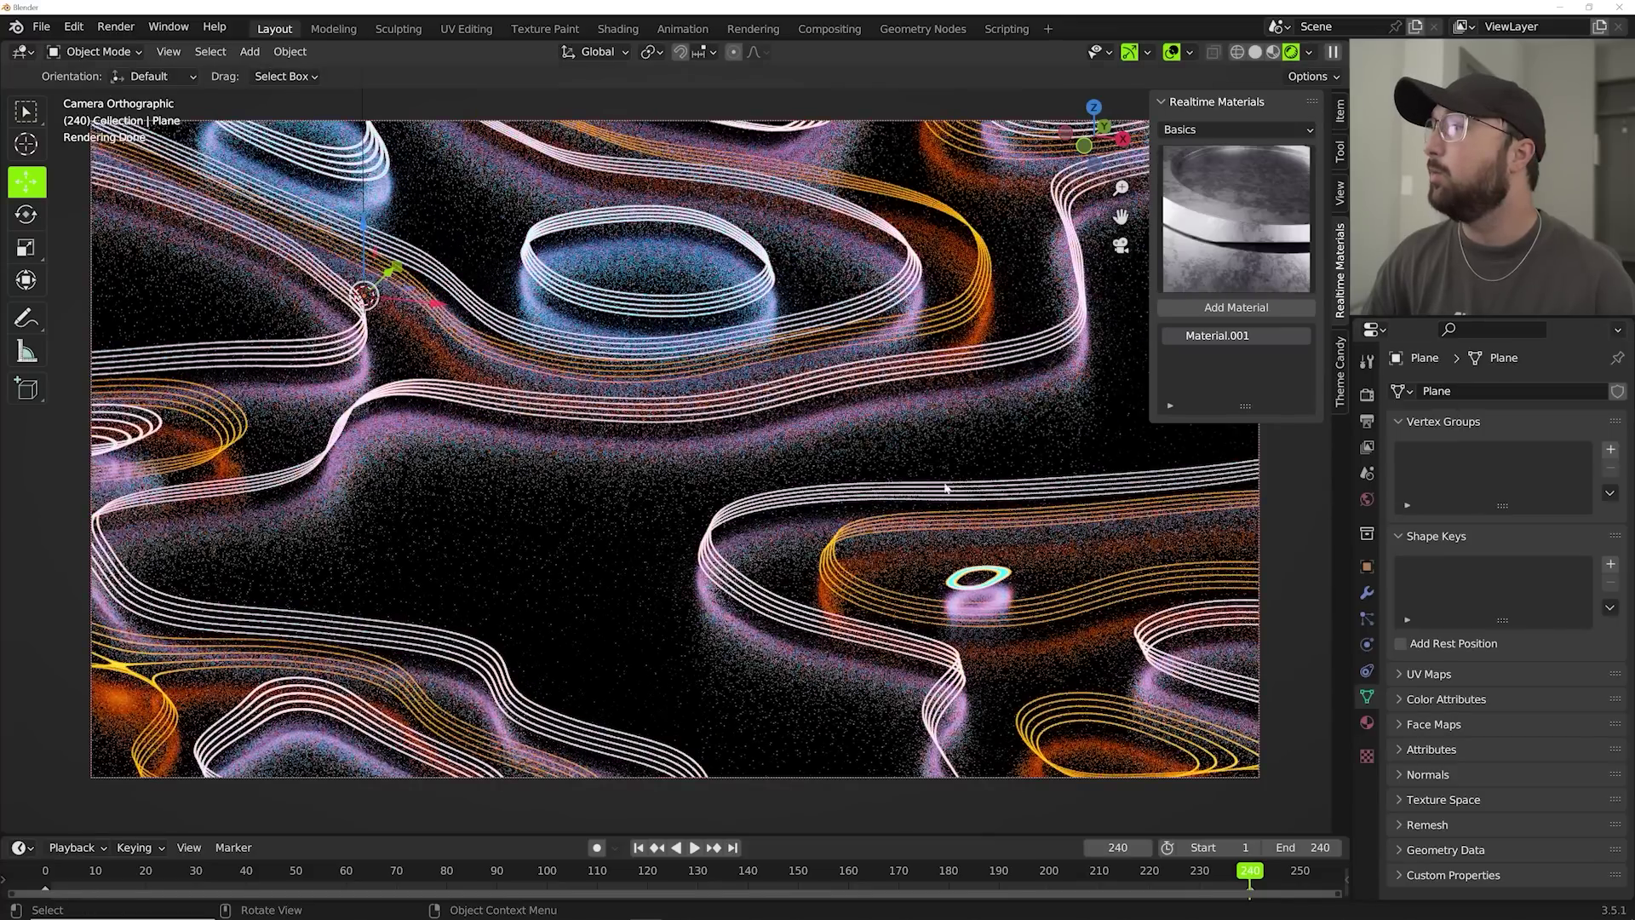
# Lower the roughness of Plane.001's material to 0.16.
pyautogui.click(924, 458)
pyautogui.click(1368, 723)
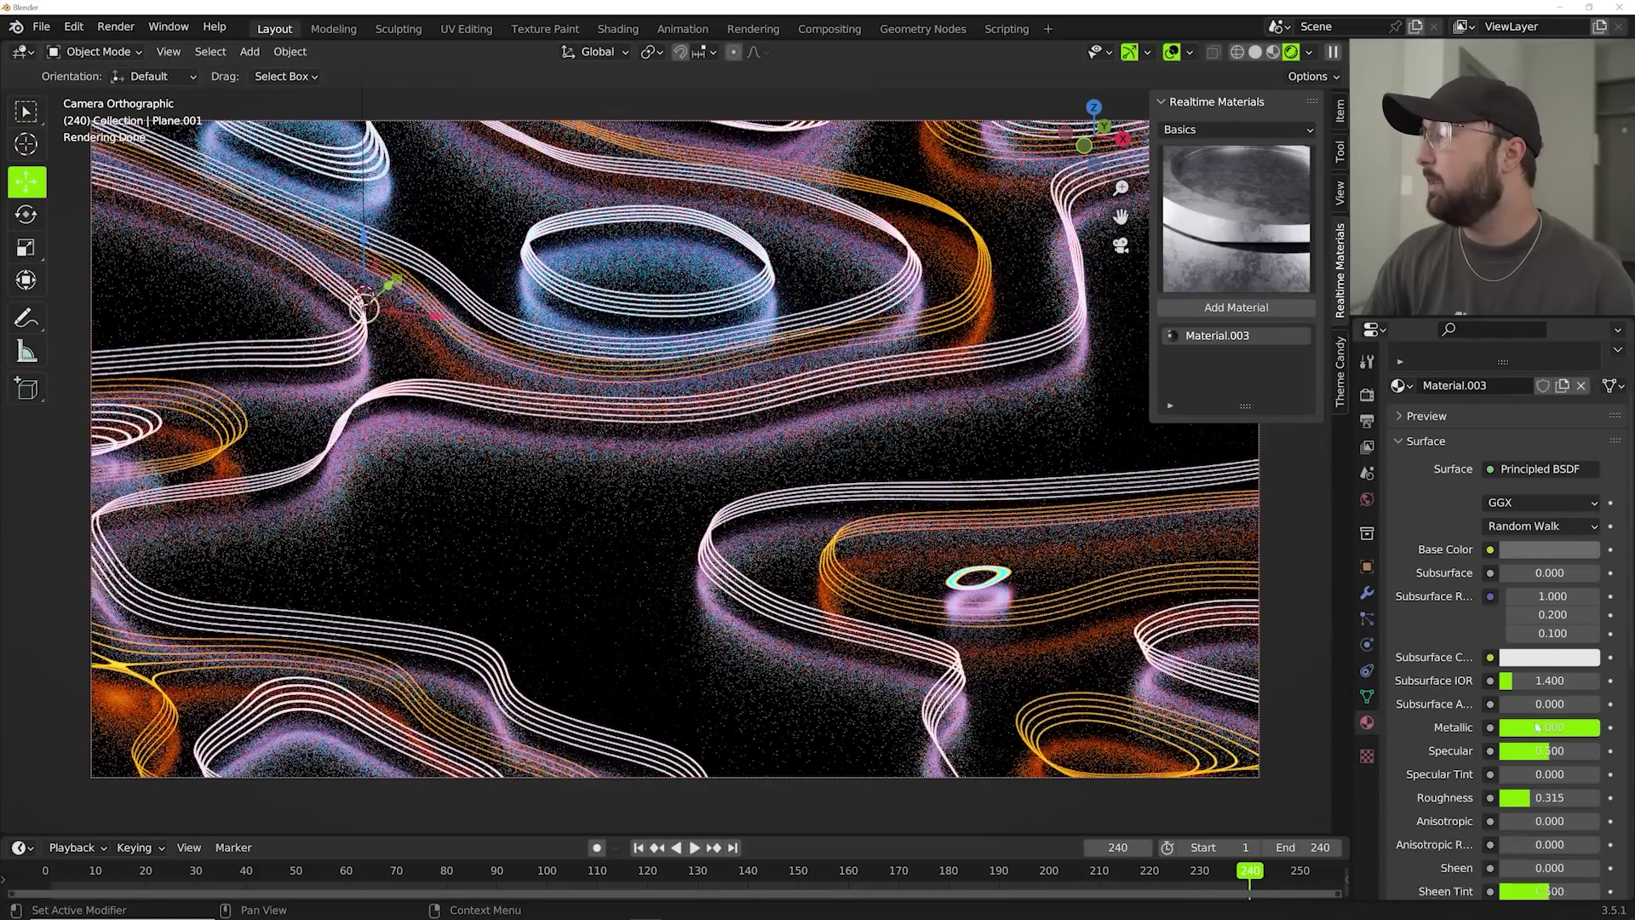
pyautogui.scroll(-1, 1559, 752)
pyautogui.moveTo(1551, 780); pyautogui.dragTo(1521, 780)
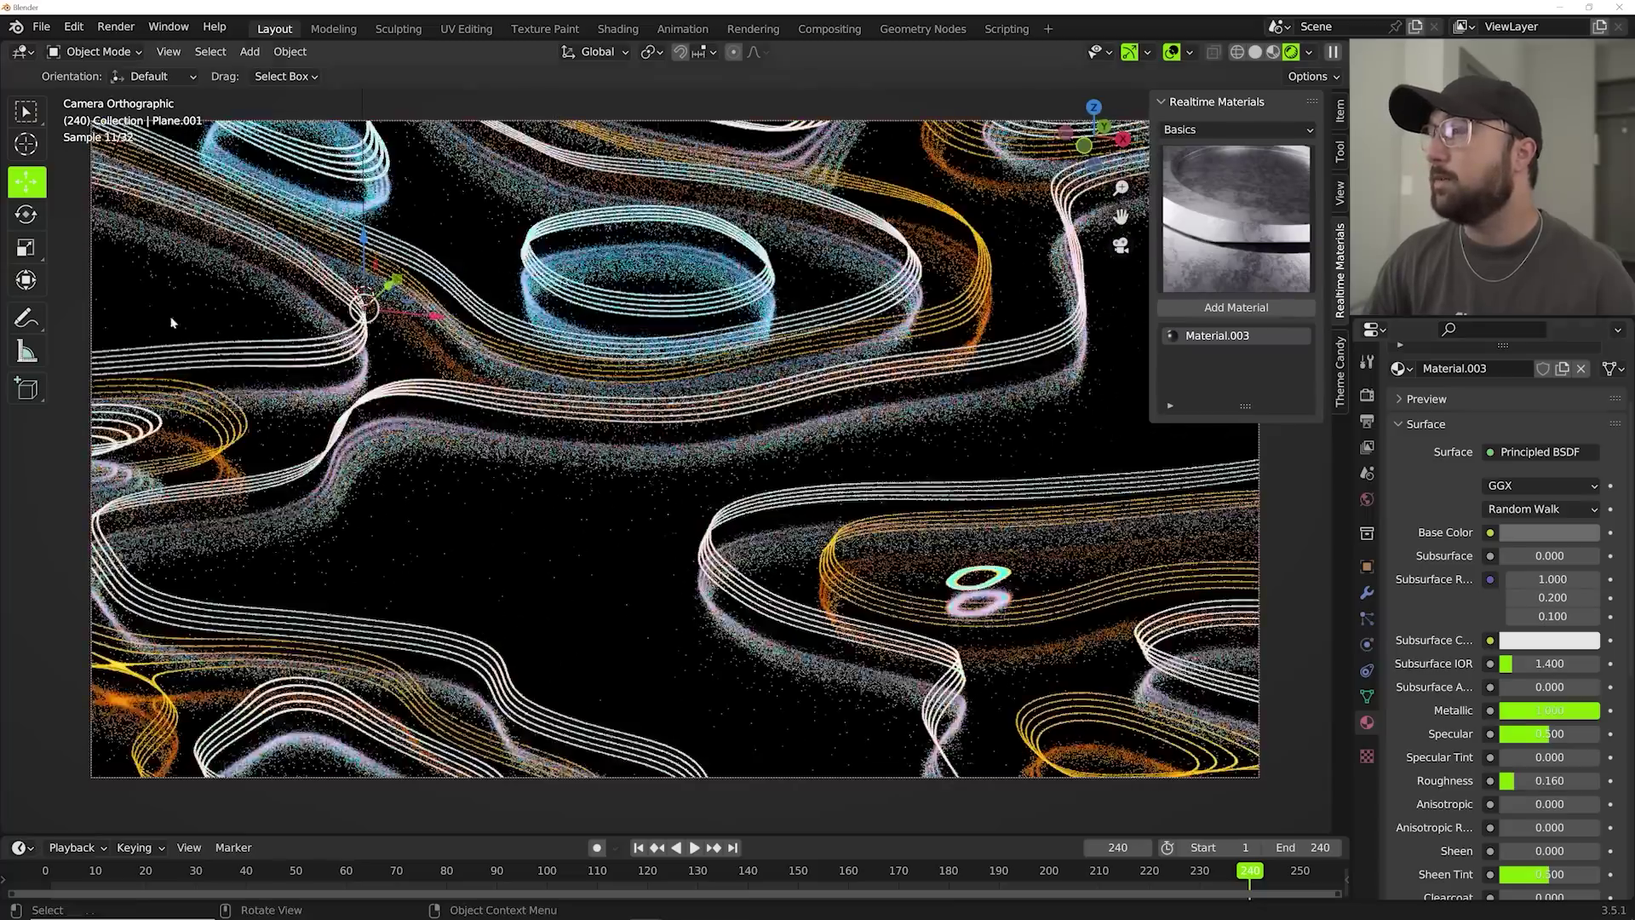
# Preview the animation, go to frame 187, and render it as a still image.
pyautogui.press('space')
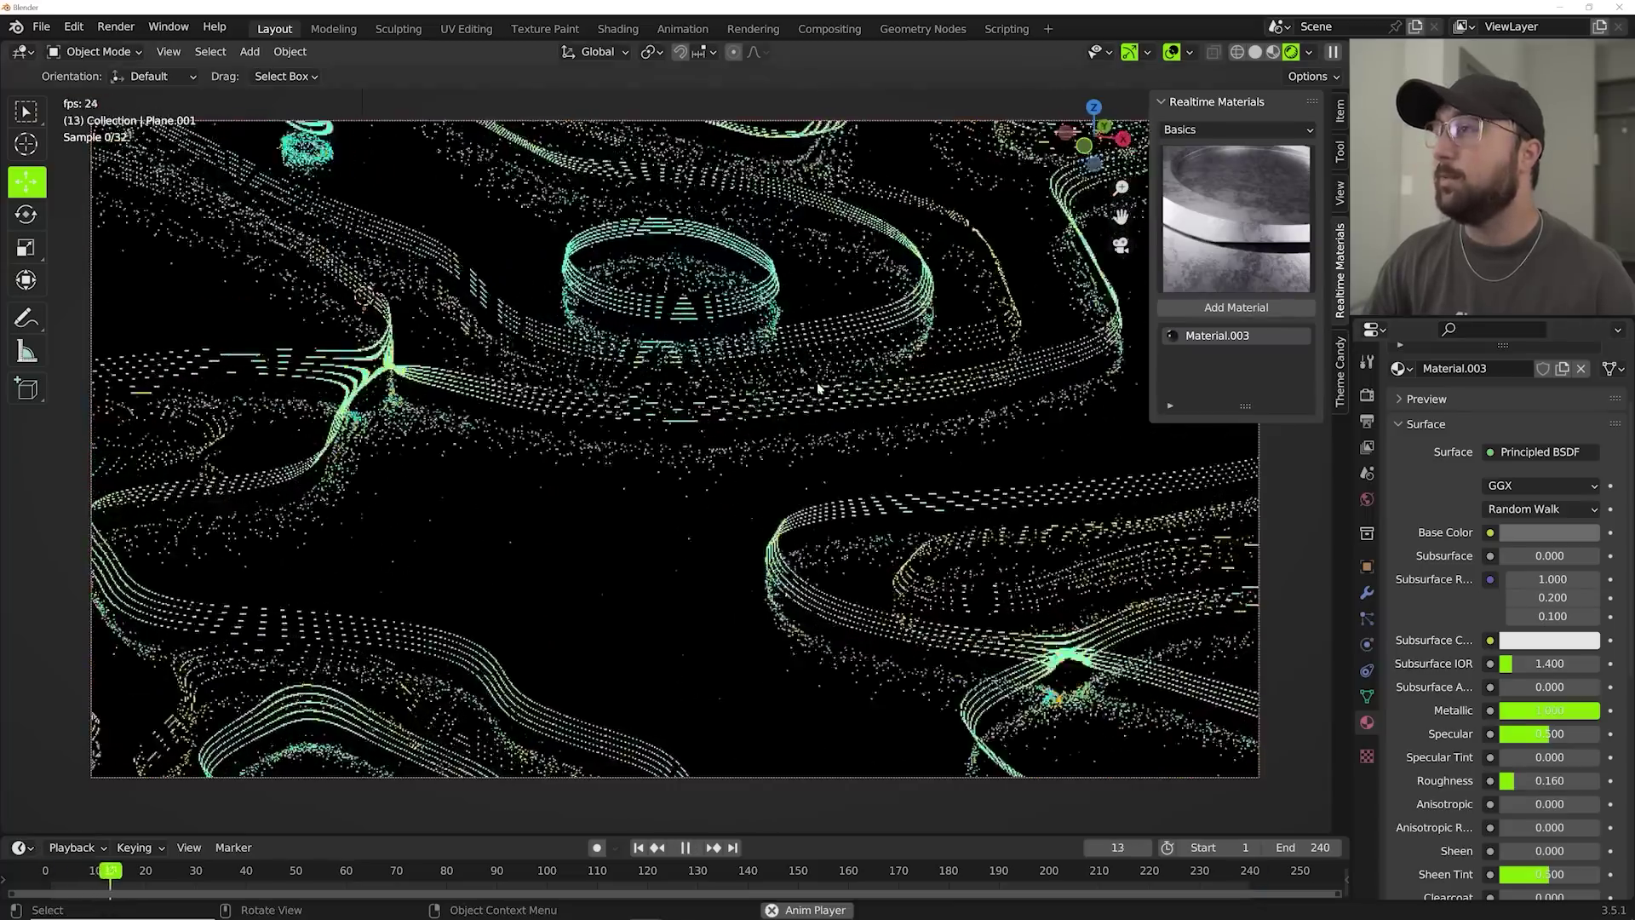
pyautogui.press('space')
pyautogui.click(456, 875)
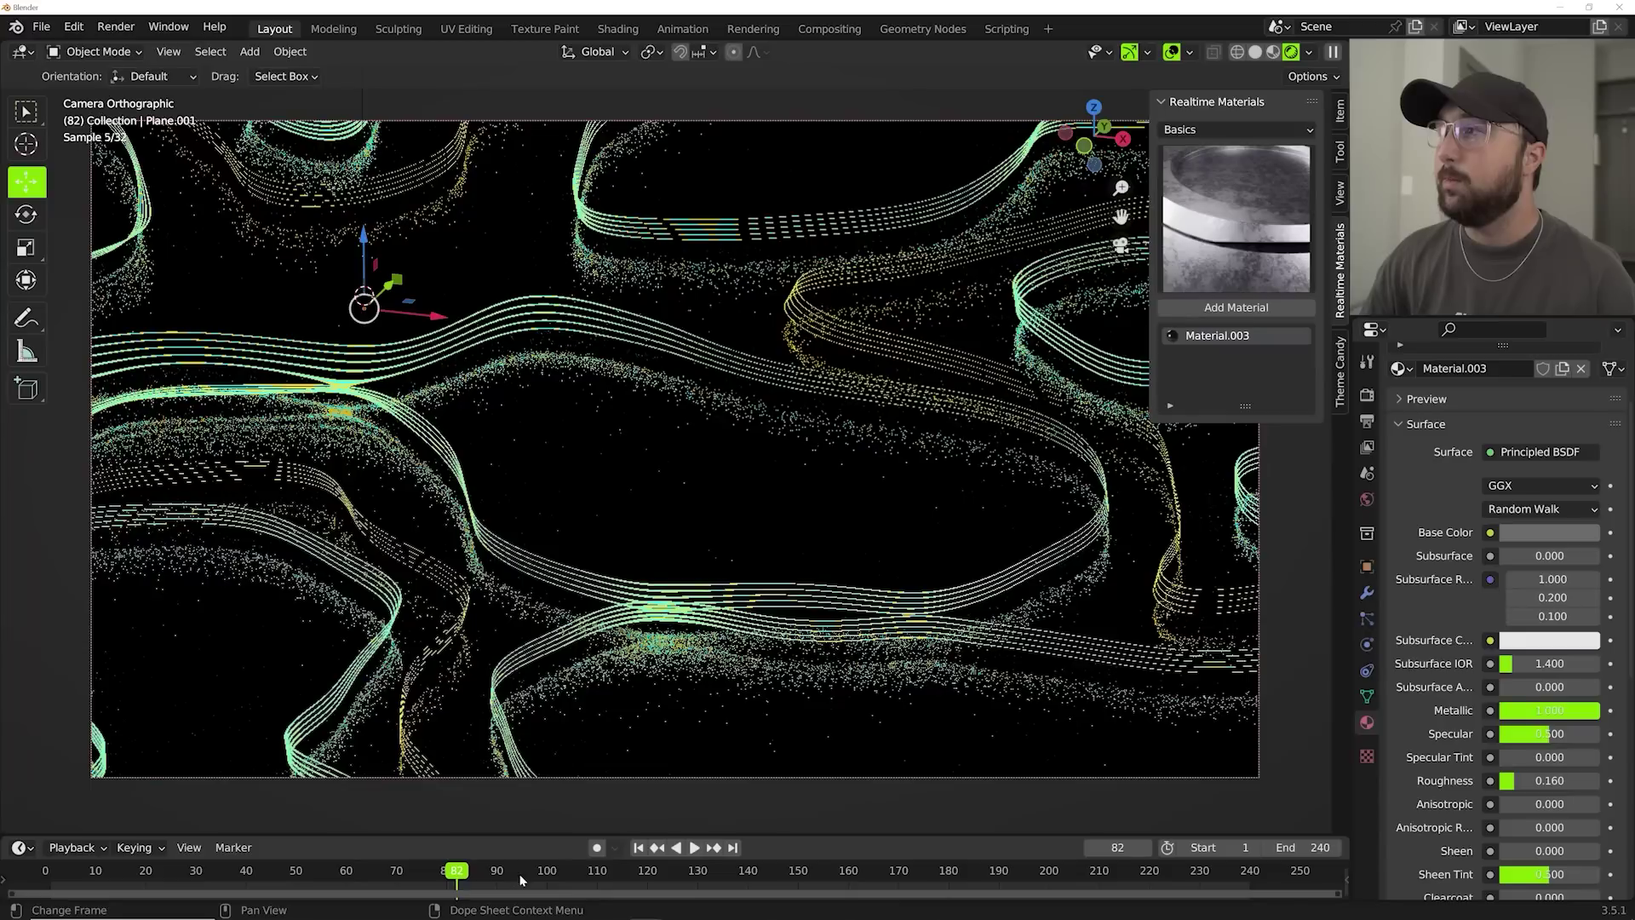
pyautogui.click(817, 877)
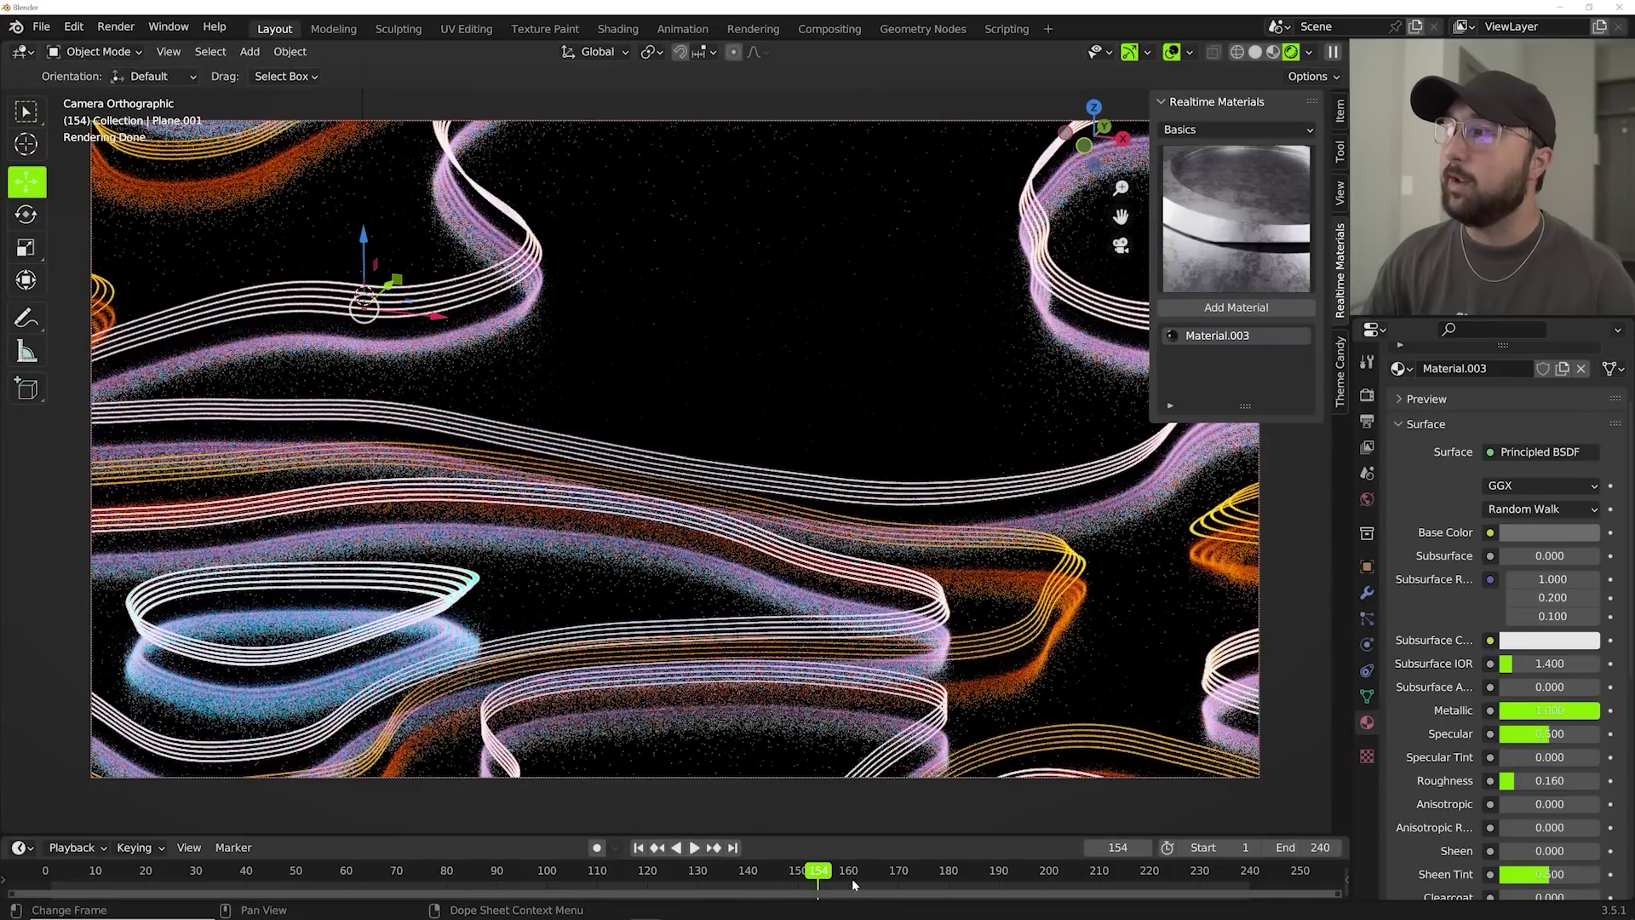
pyautogui.click(984, 873)
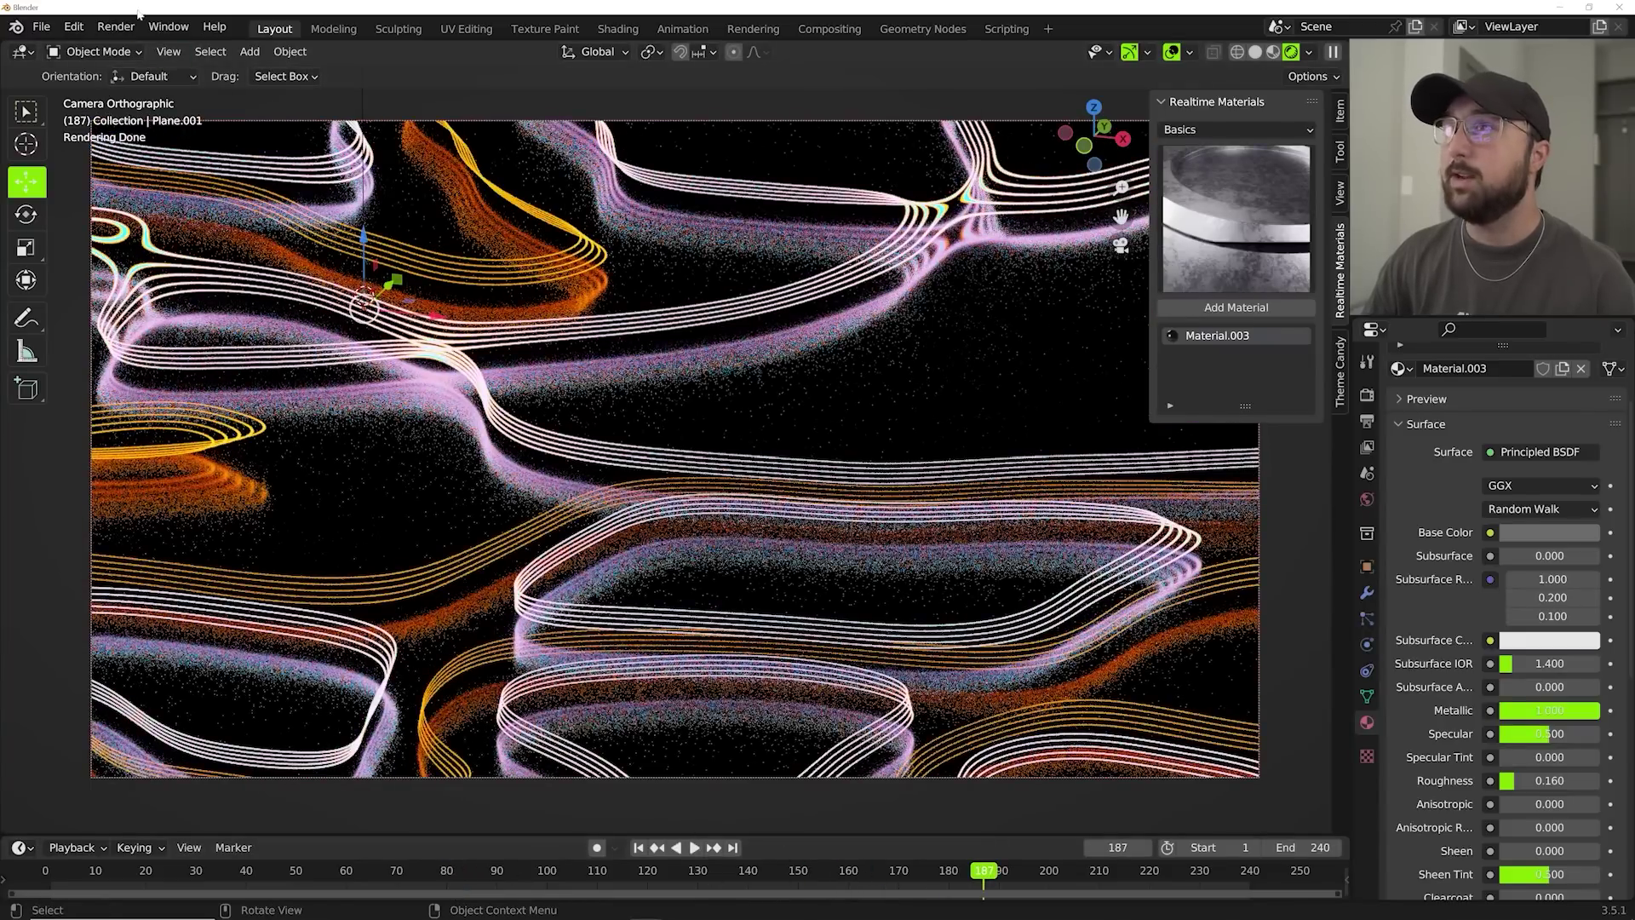
pyautogui.click(116, 26)
pyautogui.click(149, 47)
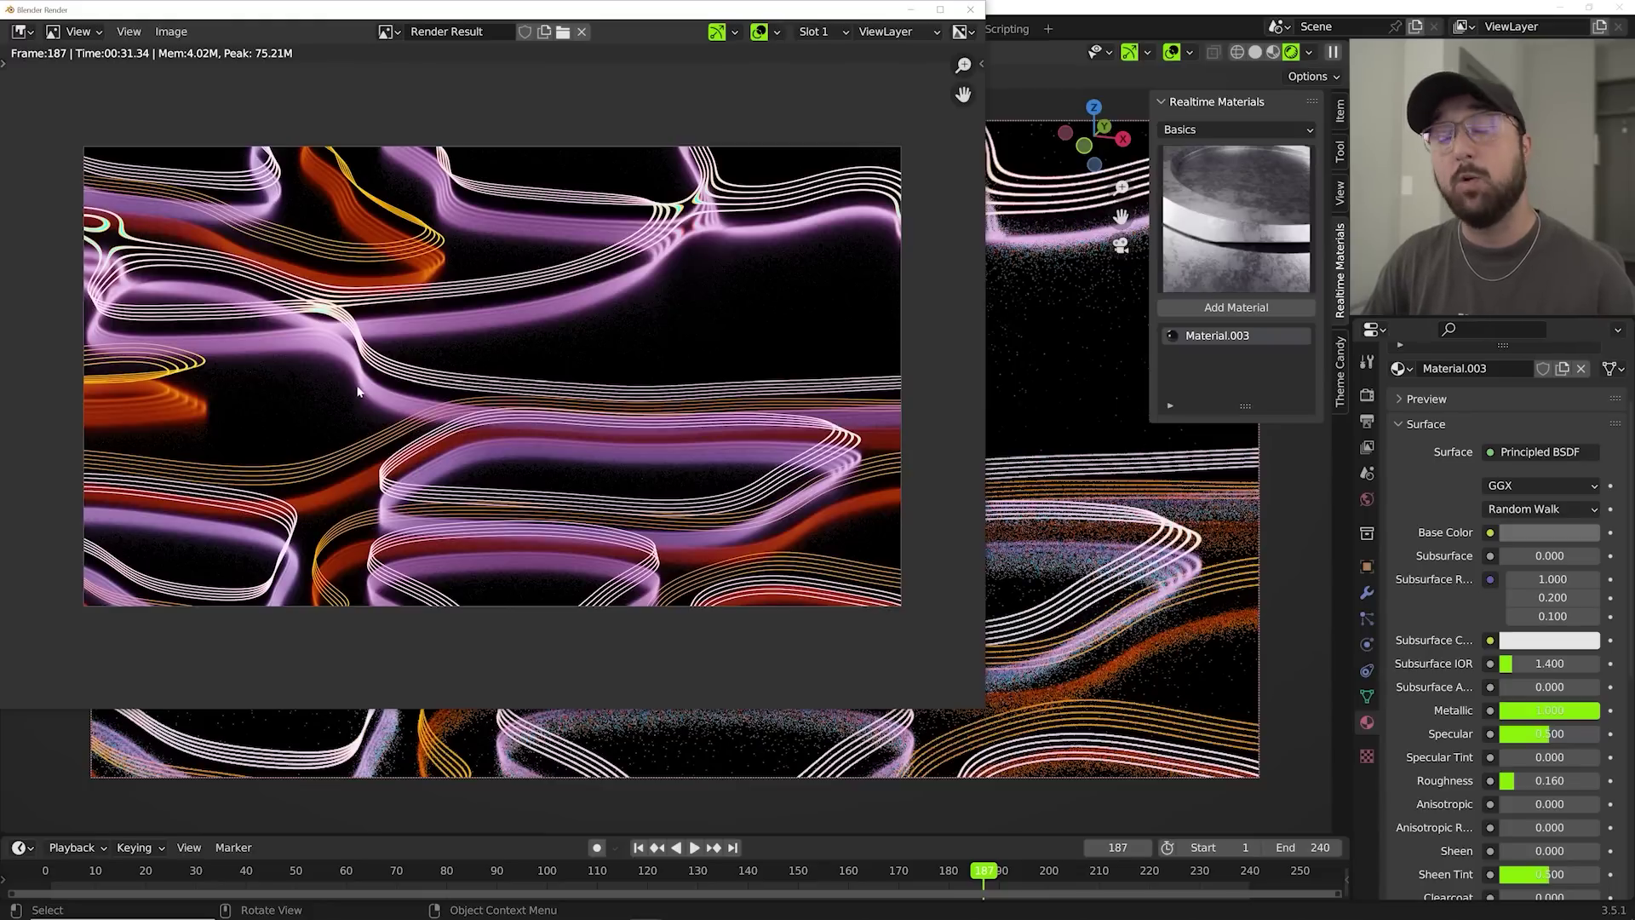
# Close the render result and set all Max Bounces values to 1 in the render settings.
pyautogui.click(968, 10)
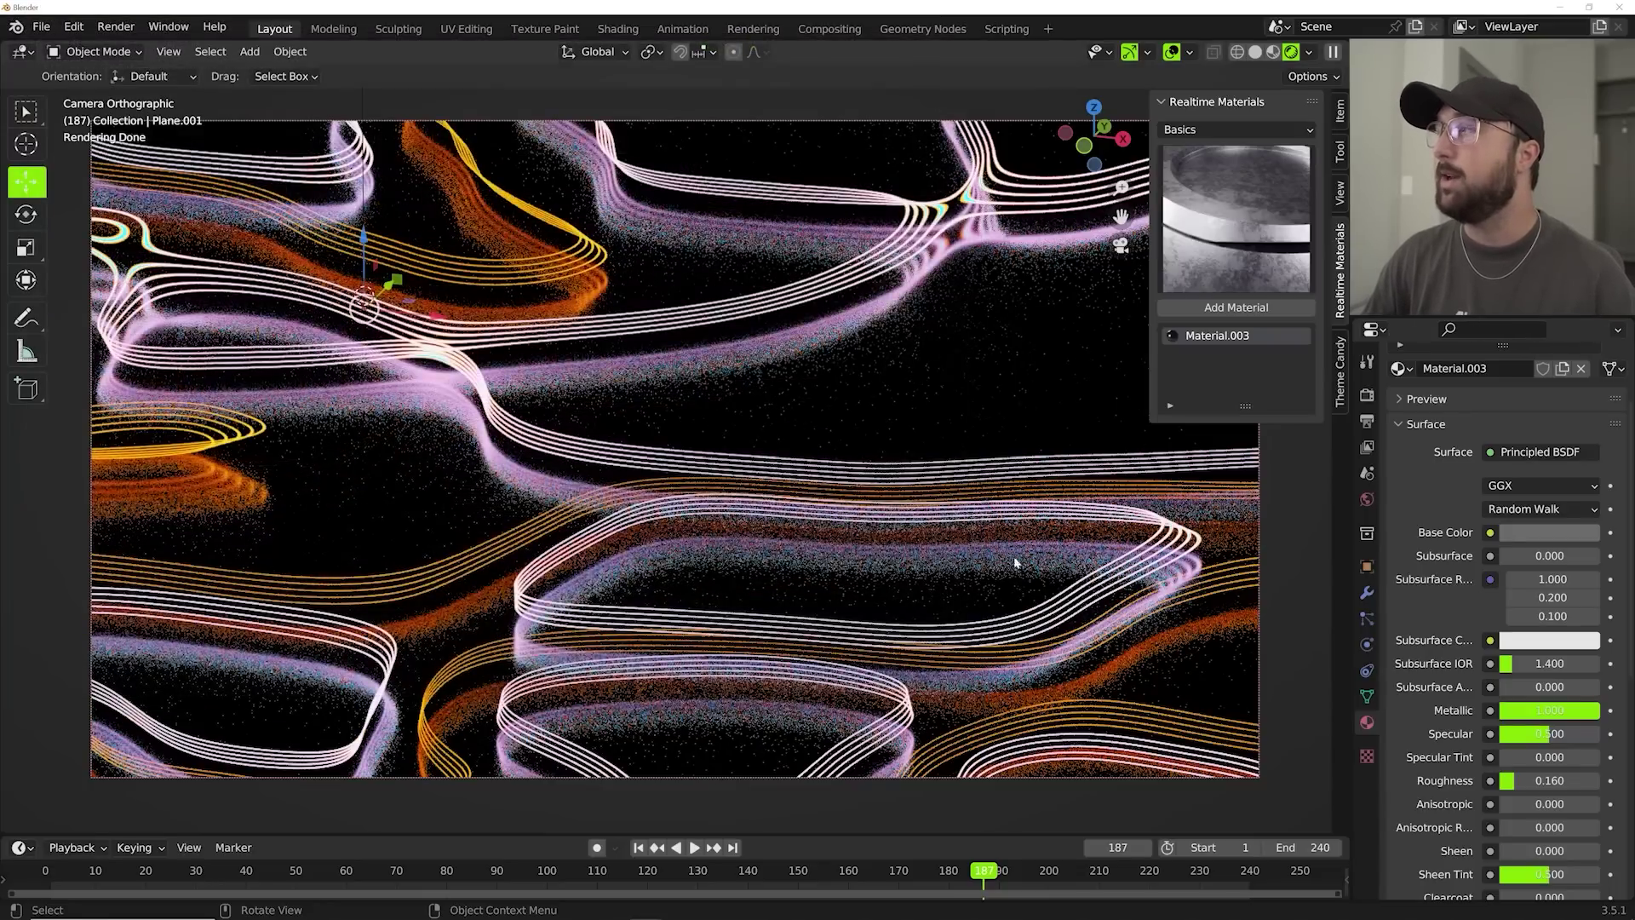
pyautogui.click(1367, 399)
pyautogui.scroll(-3, 1555, 721)
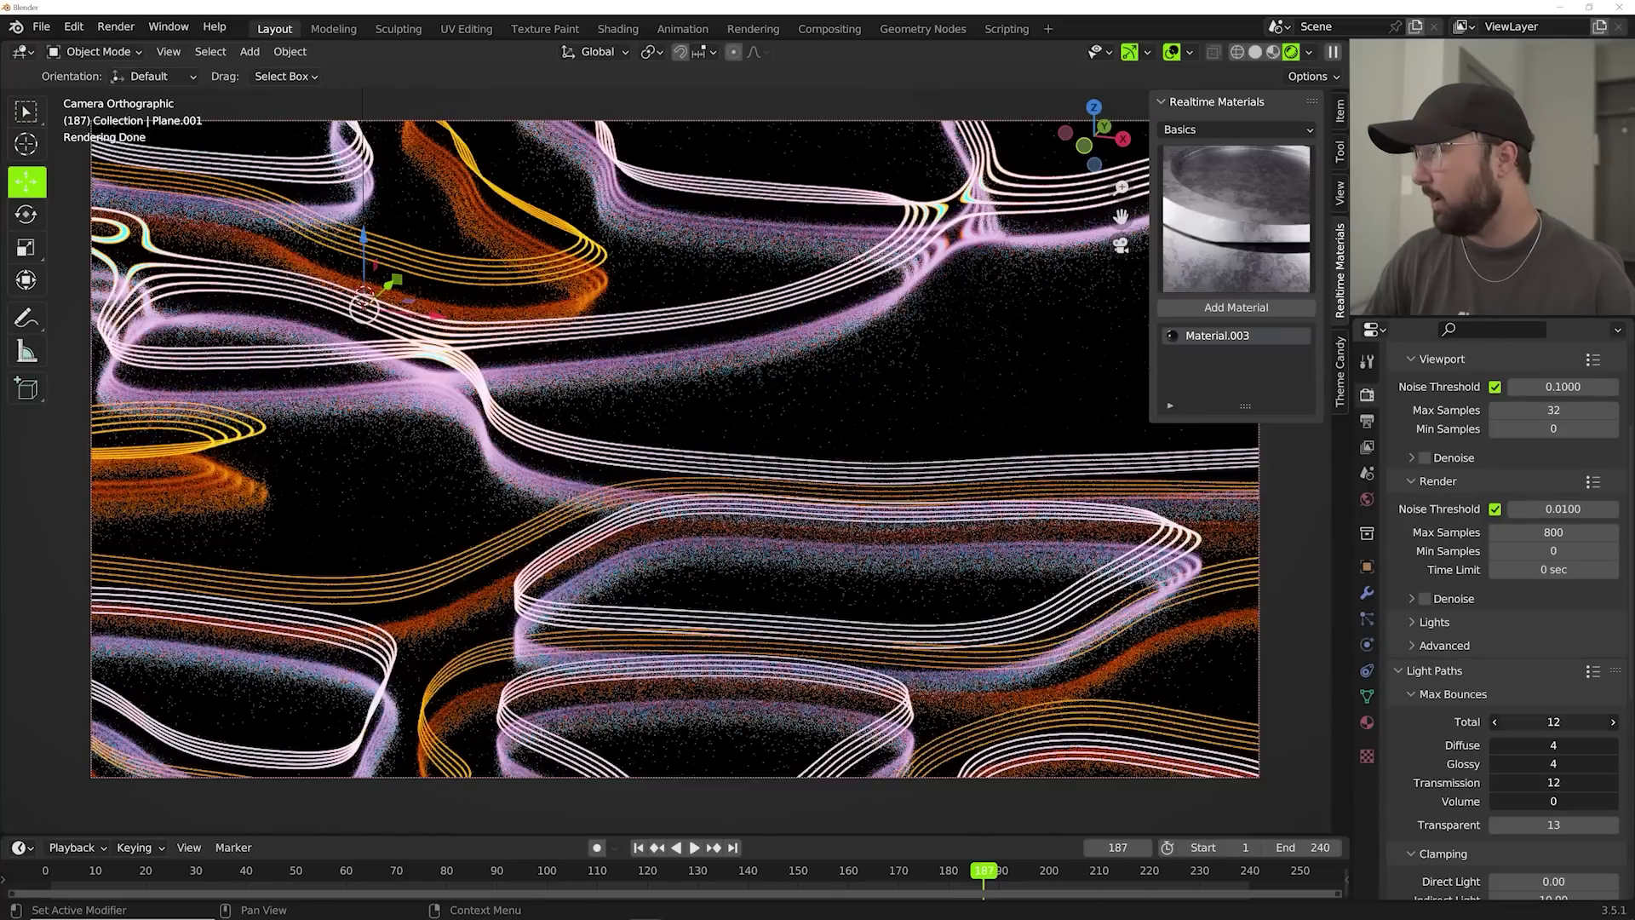
pyautogui.moveTo(1555, 721); pyautogui.dragTo(1555, 801)
pyautogui.write('1')
pyautogui.press('Return')
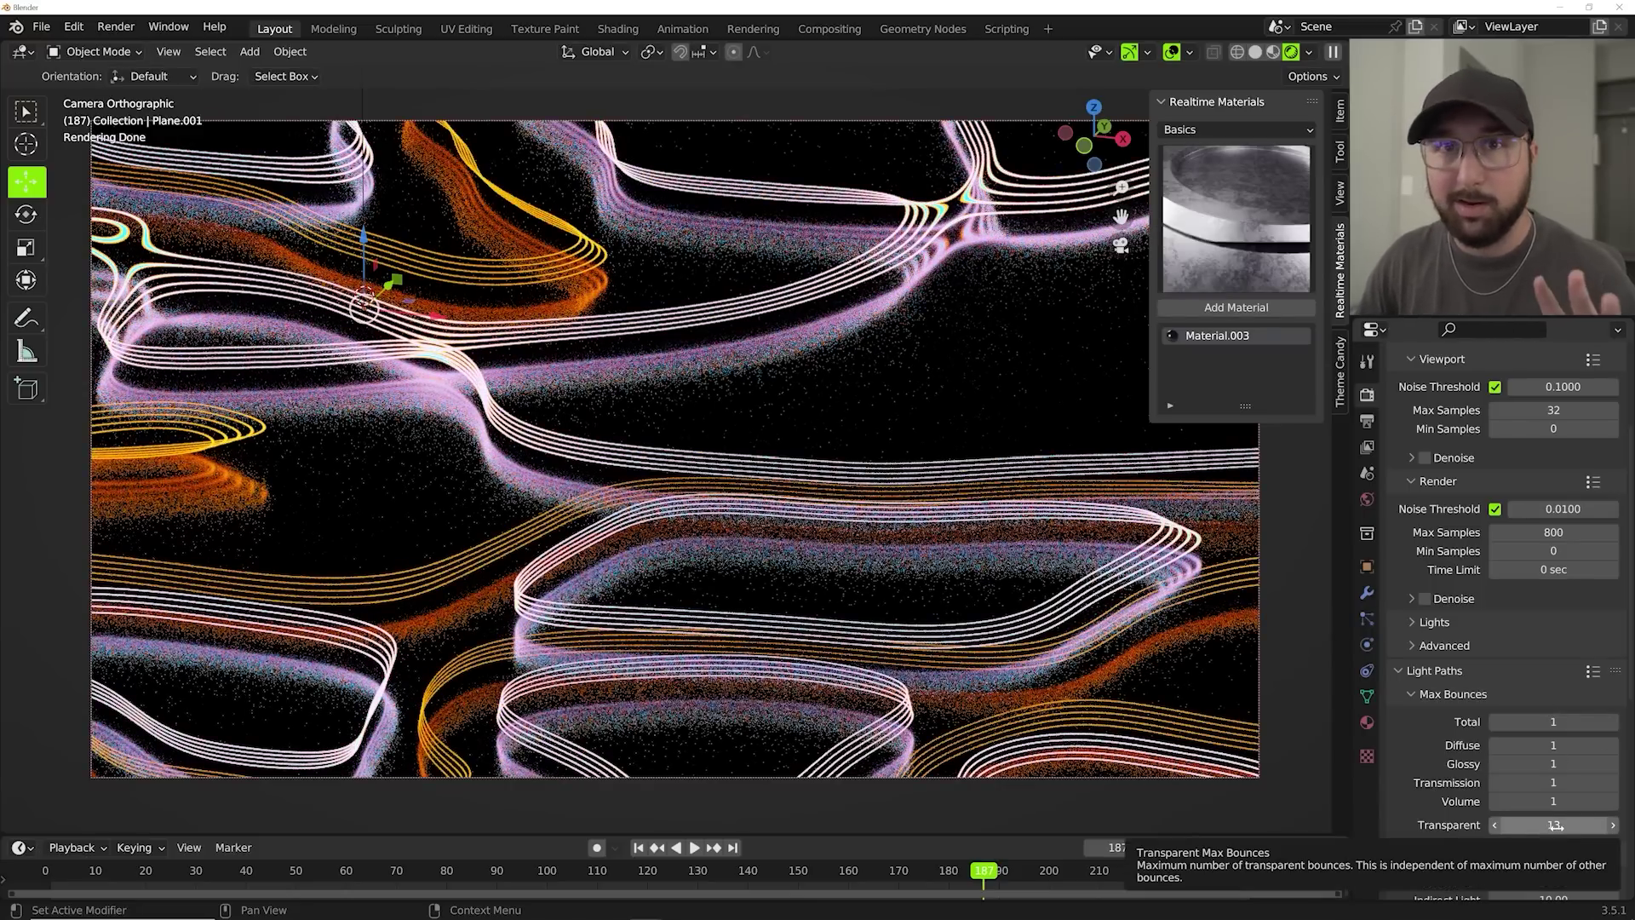
# Re-render frame 187 as a still, inspect it, and close the render window.
pyautogui.click(117, 27)
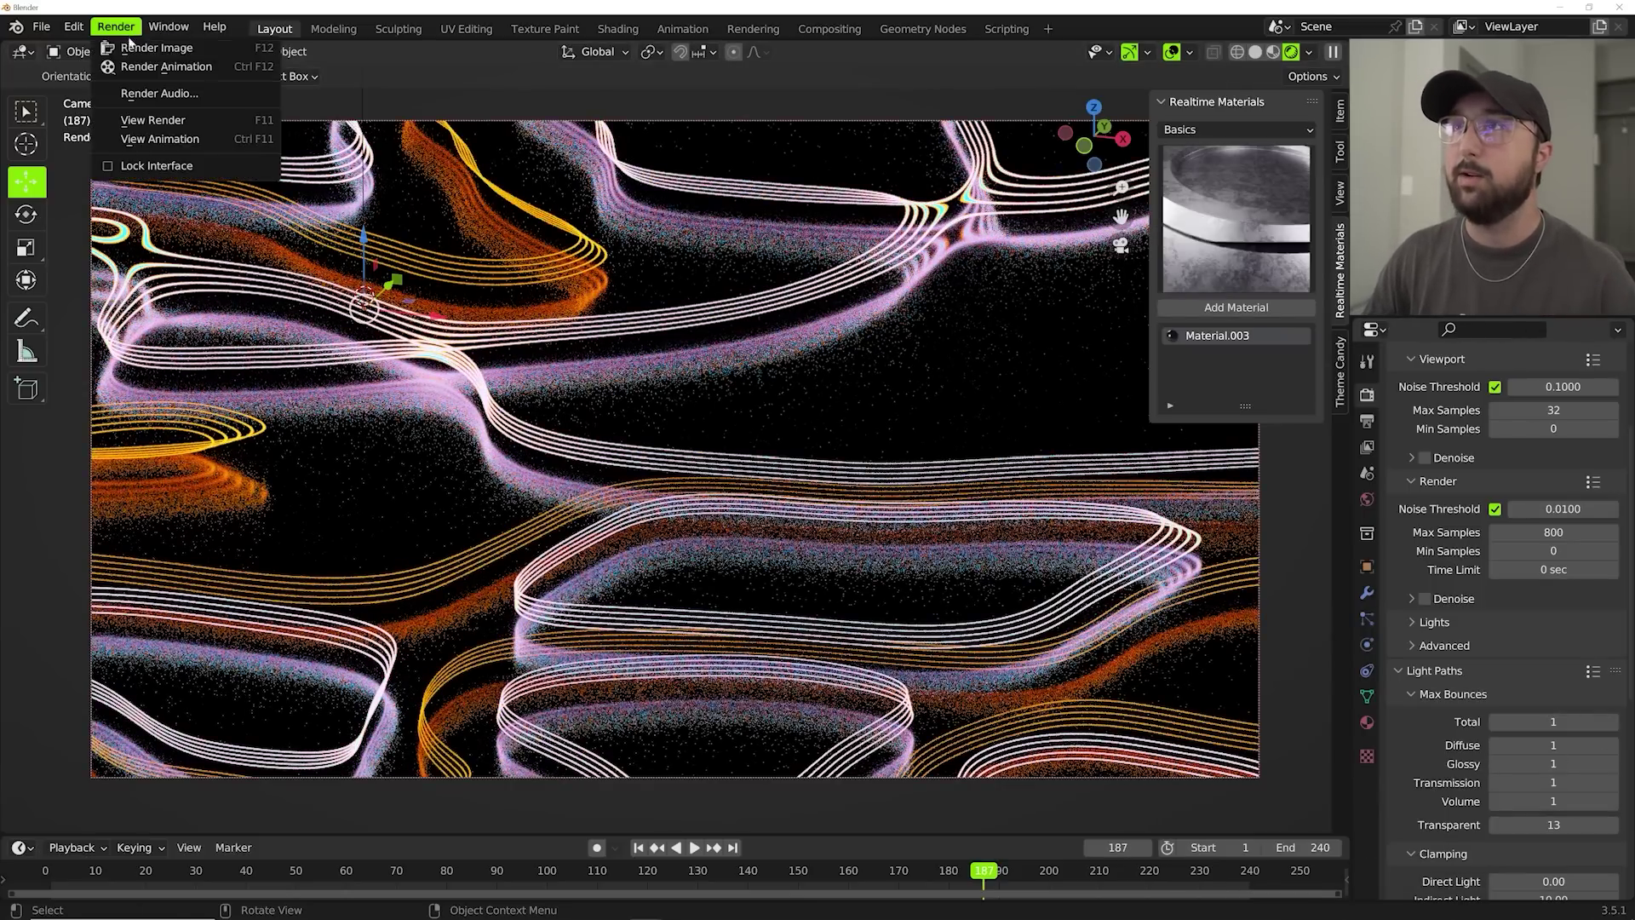
pyautogui.click(131, 48)
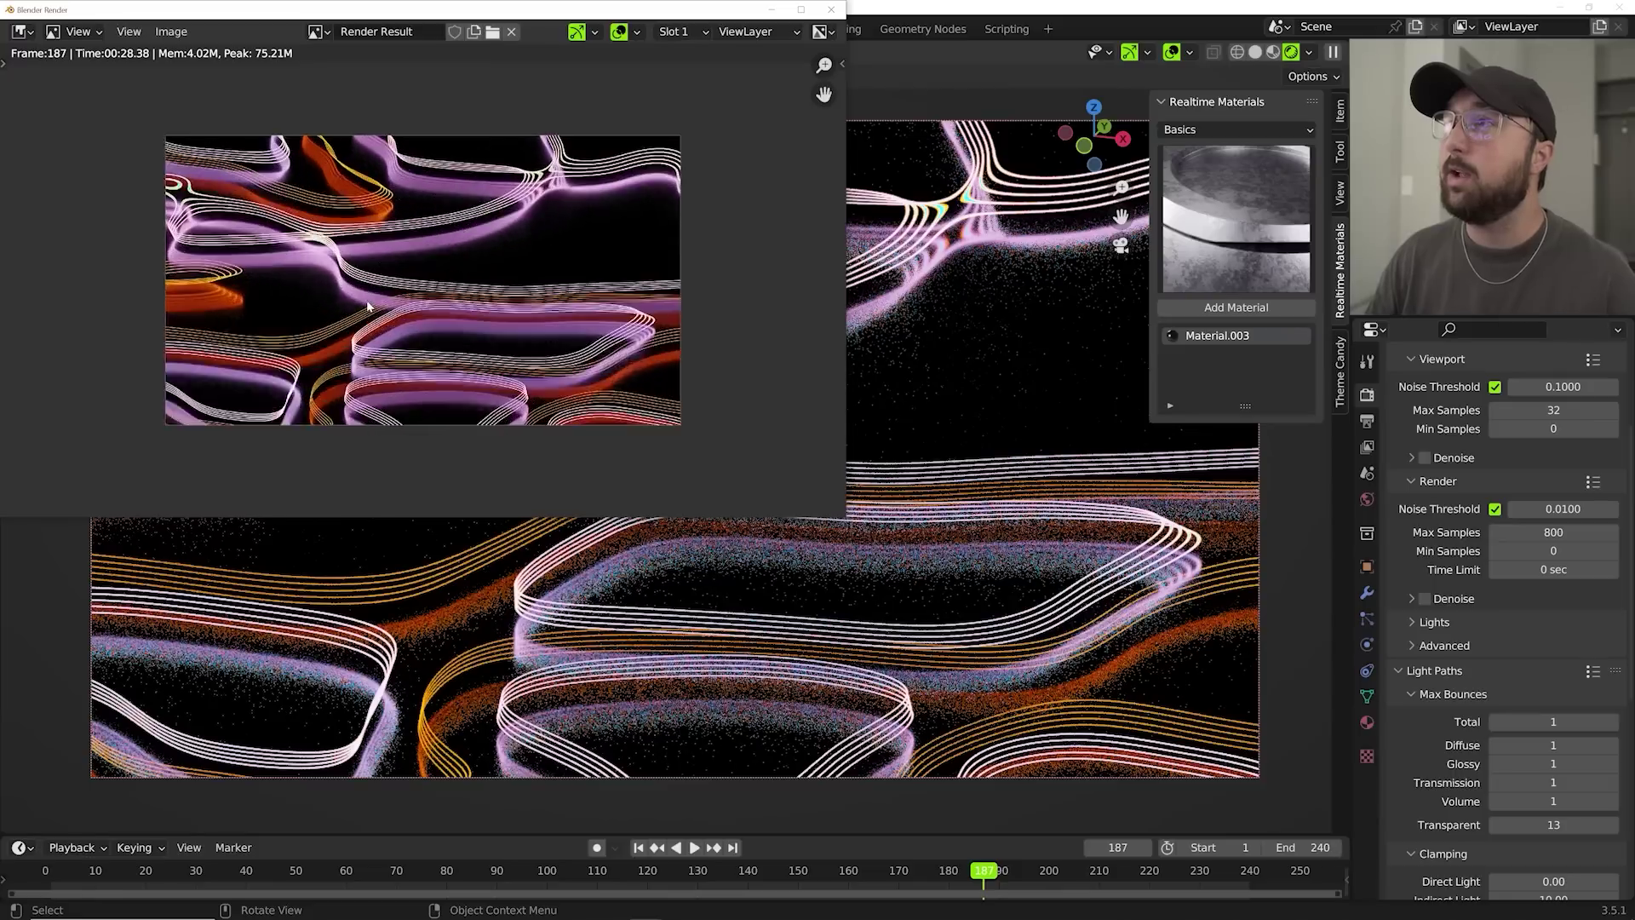
pyautogui.scroll(-1, 368, 305)
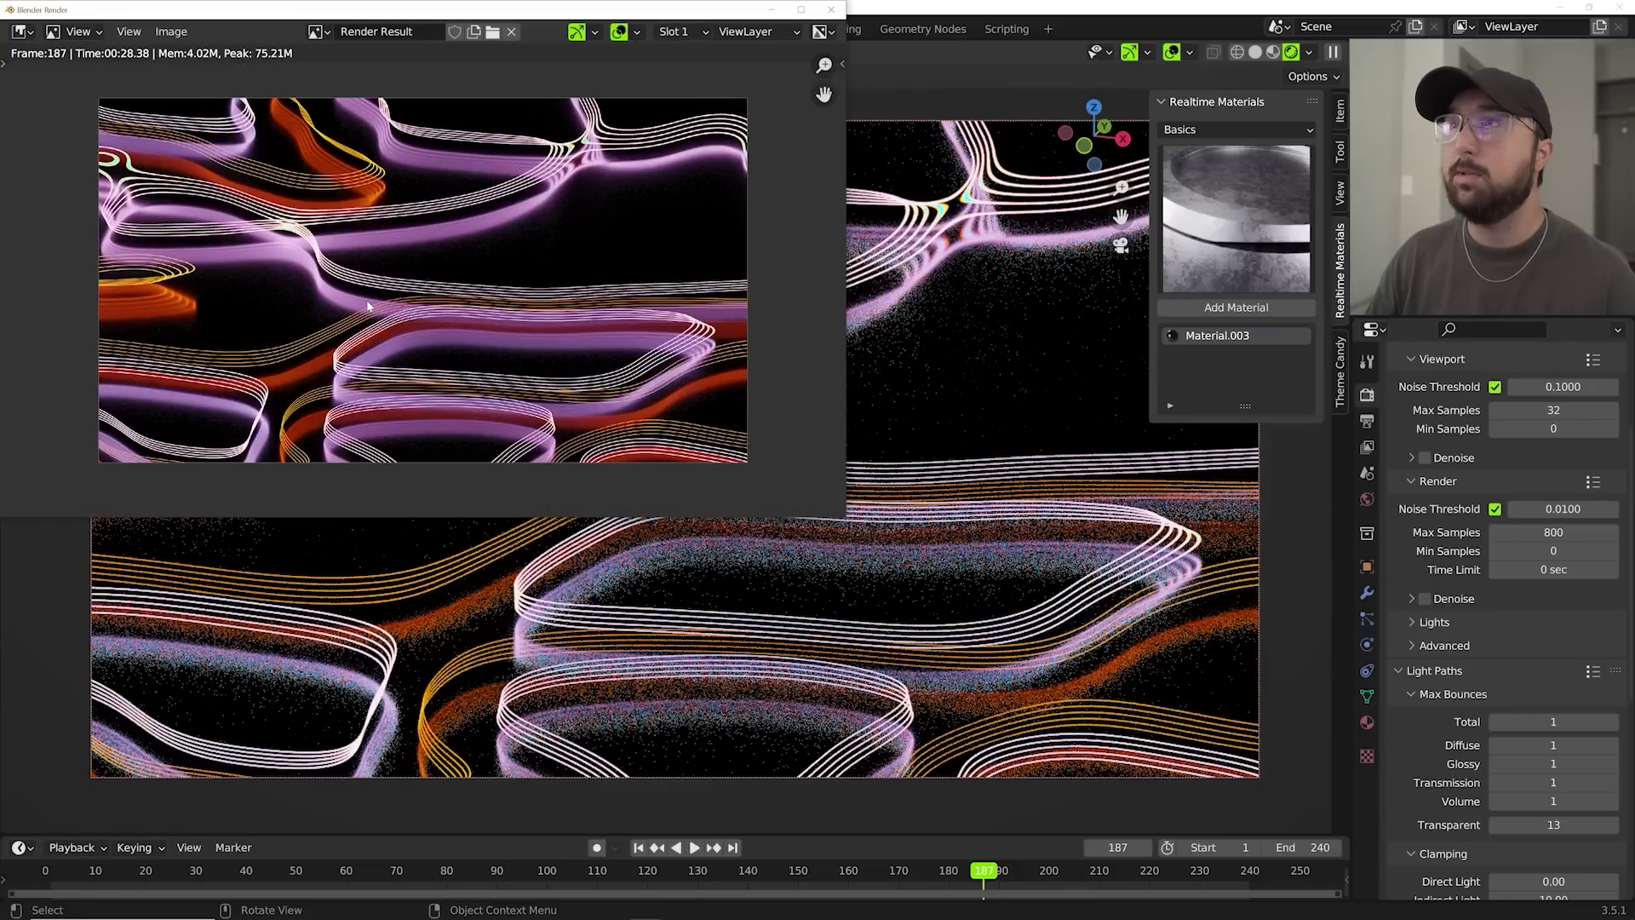
pyautogui.scroll(1, 457, 342)
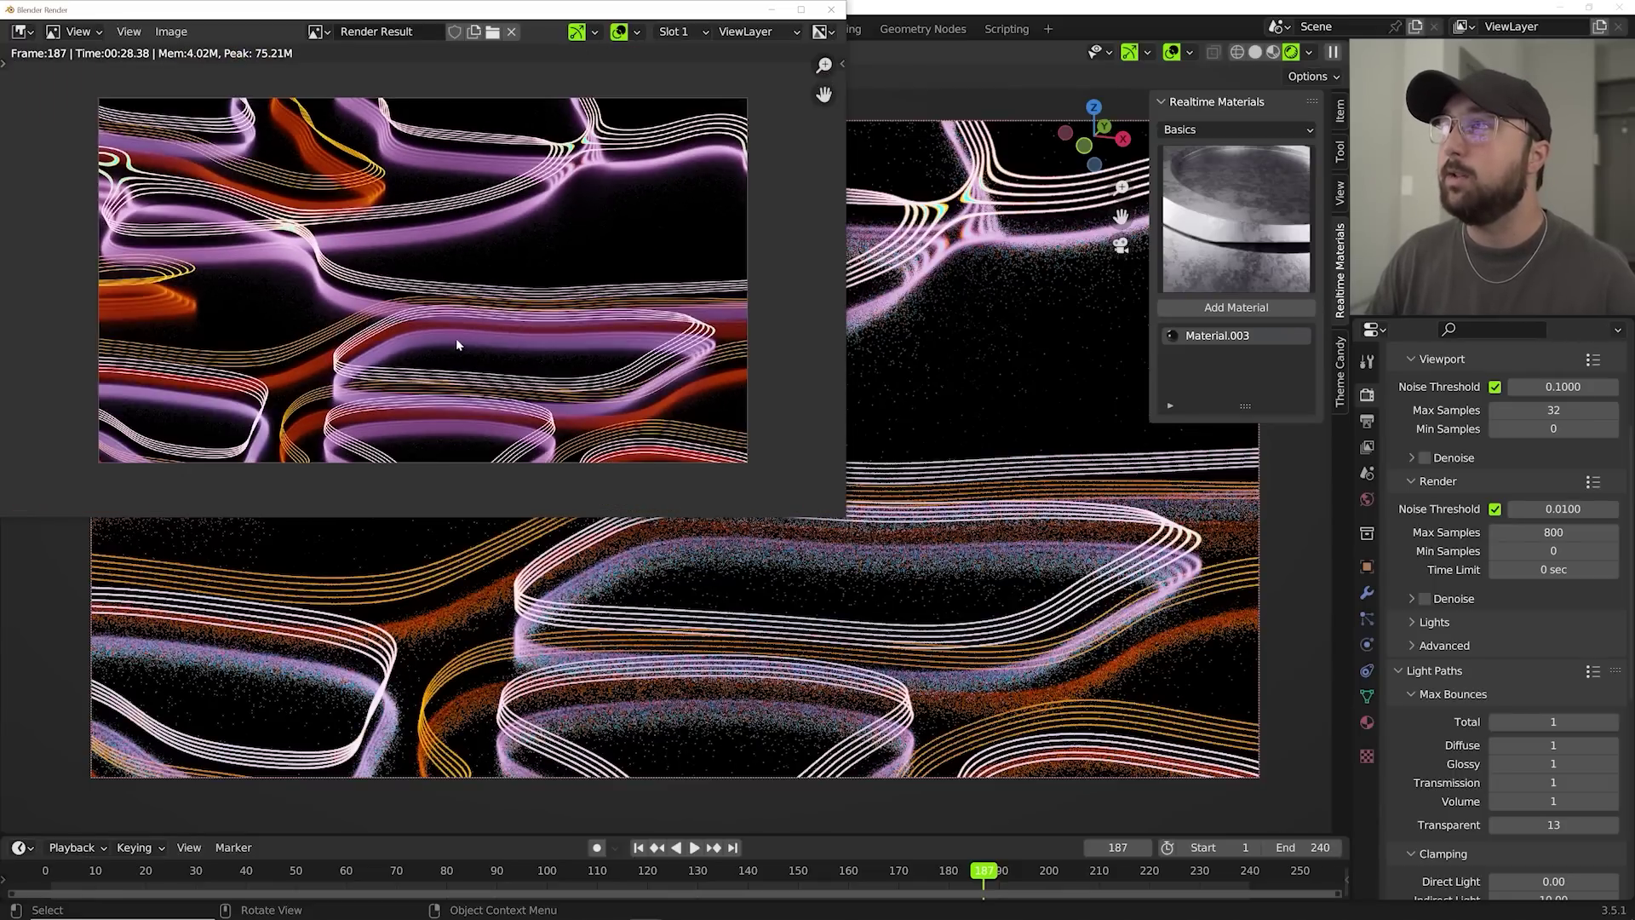
pyautogui.press('Escape')
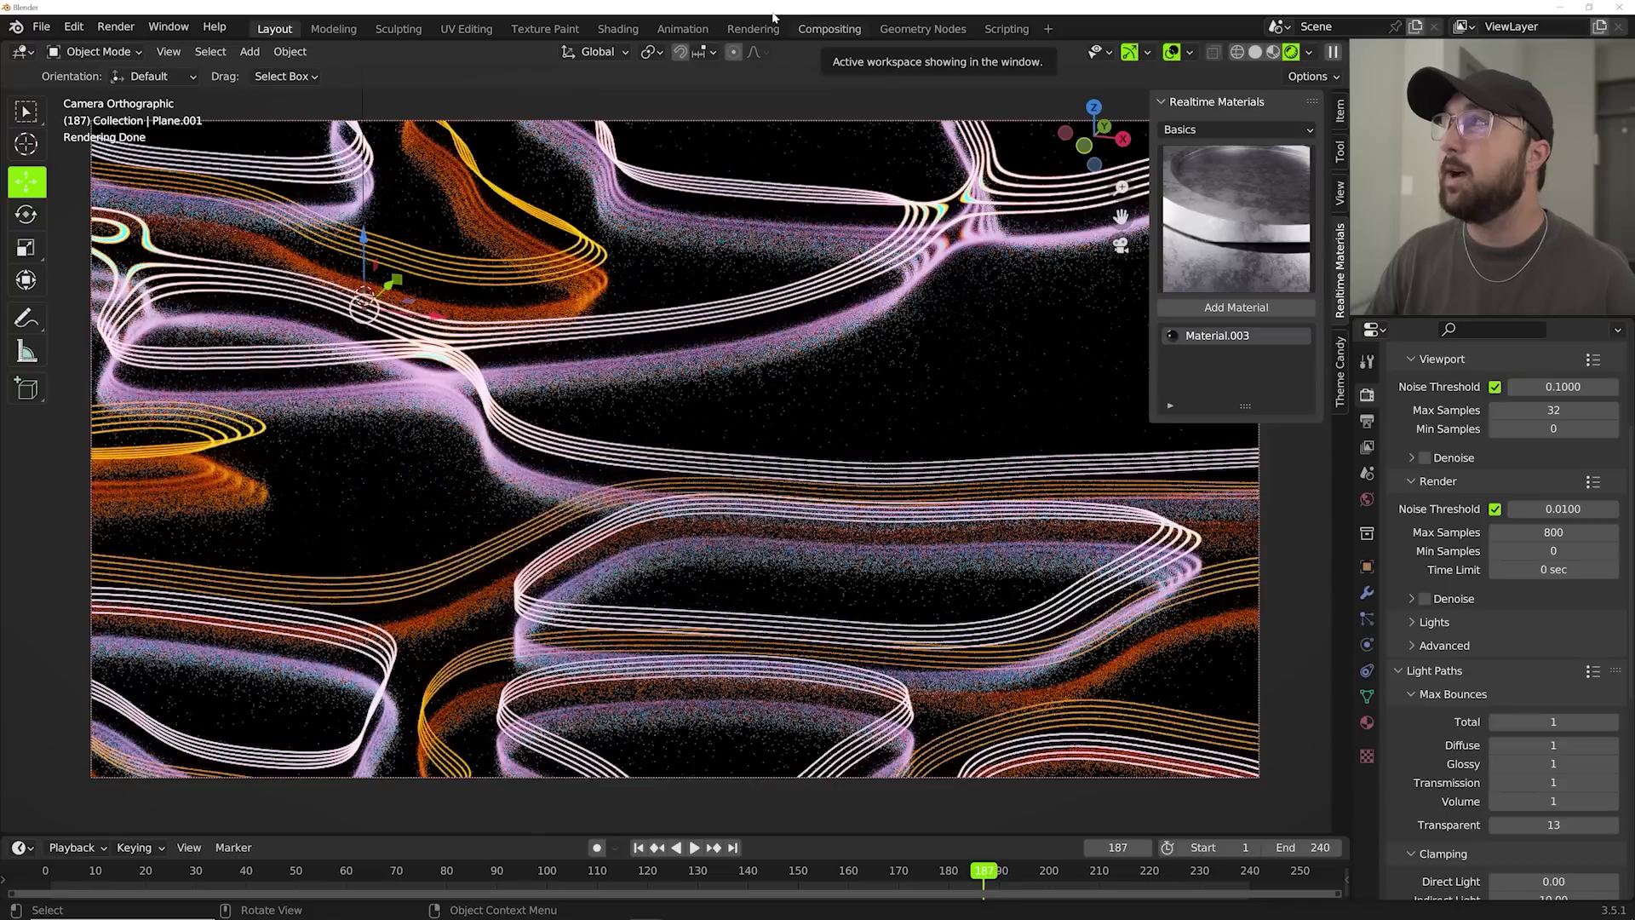
# In Compositing, enable Use Nodes and add a Viewer node fed by the render image.
pyautogui.click(830, 29)
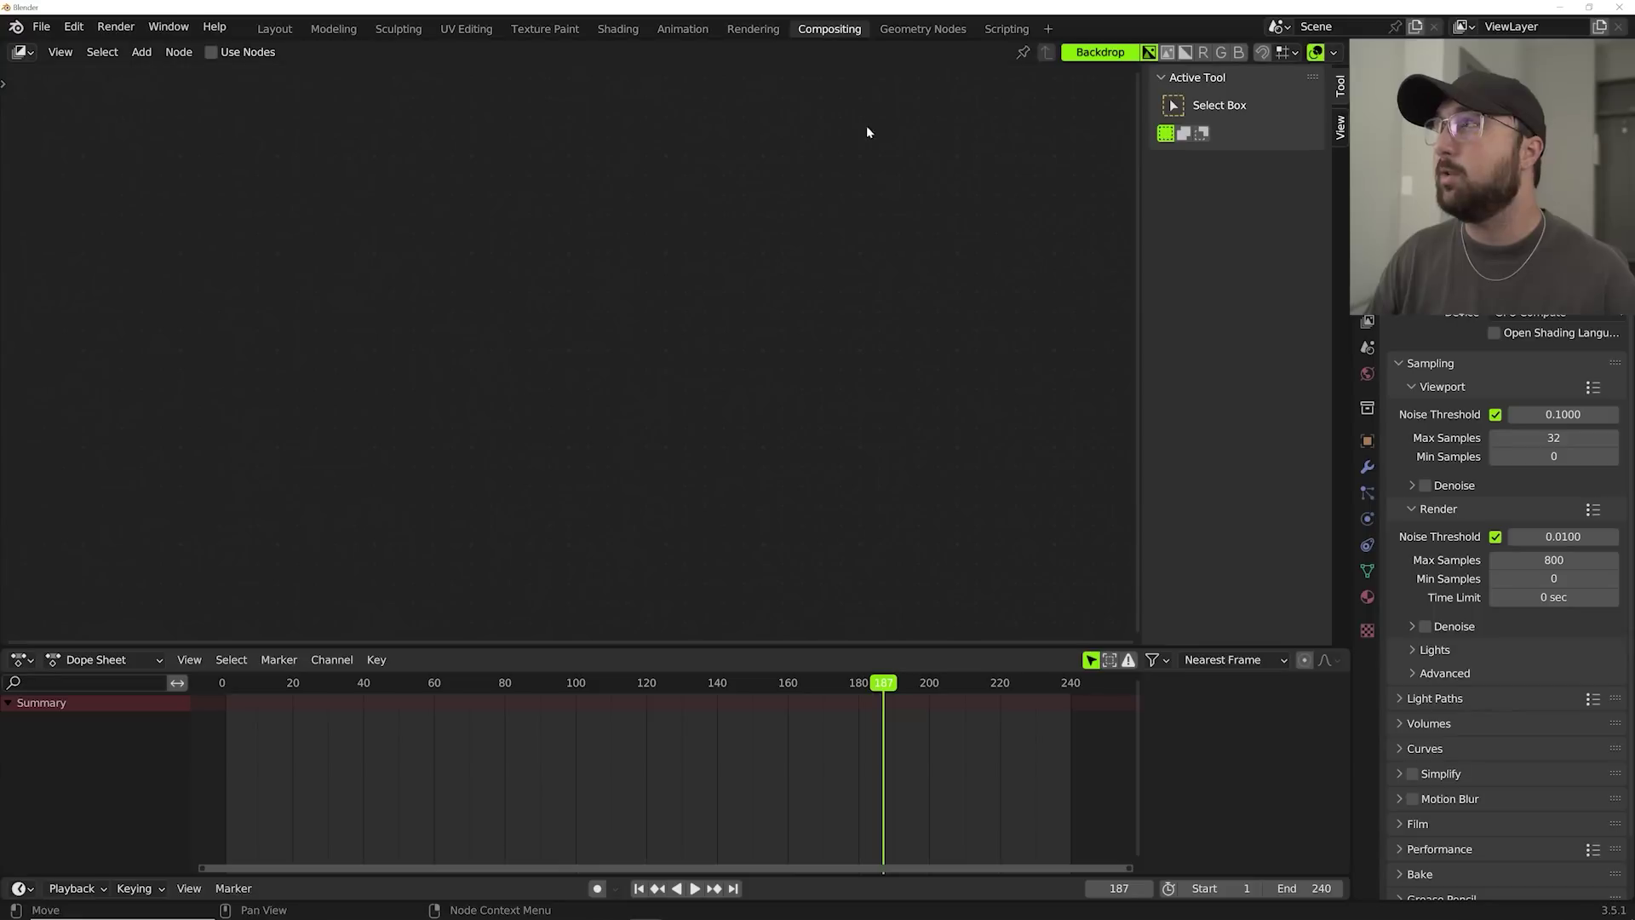
pyautogui.click(211, 52)
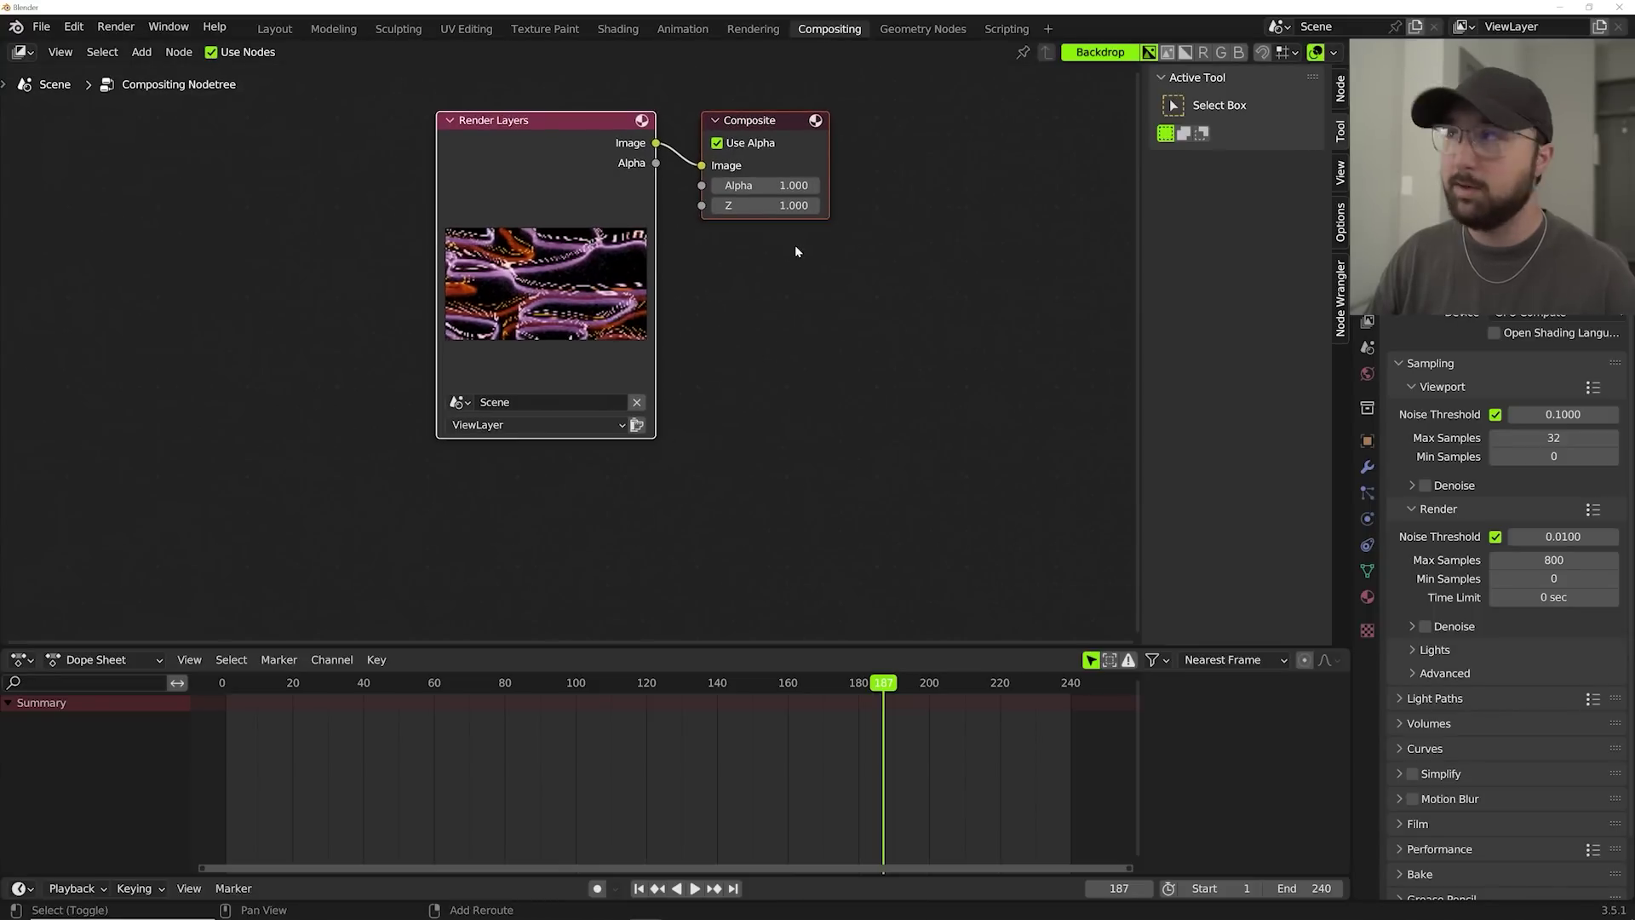
pyautogui.hotkey('shift', 'a')
pyautogui.write('viewer')
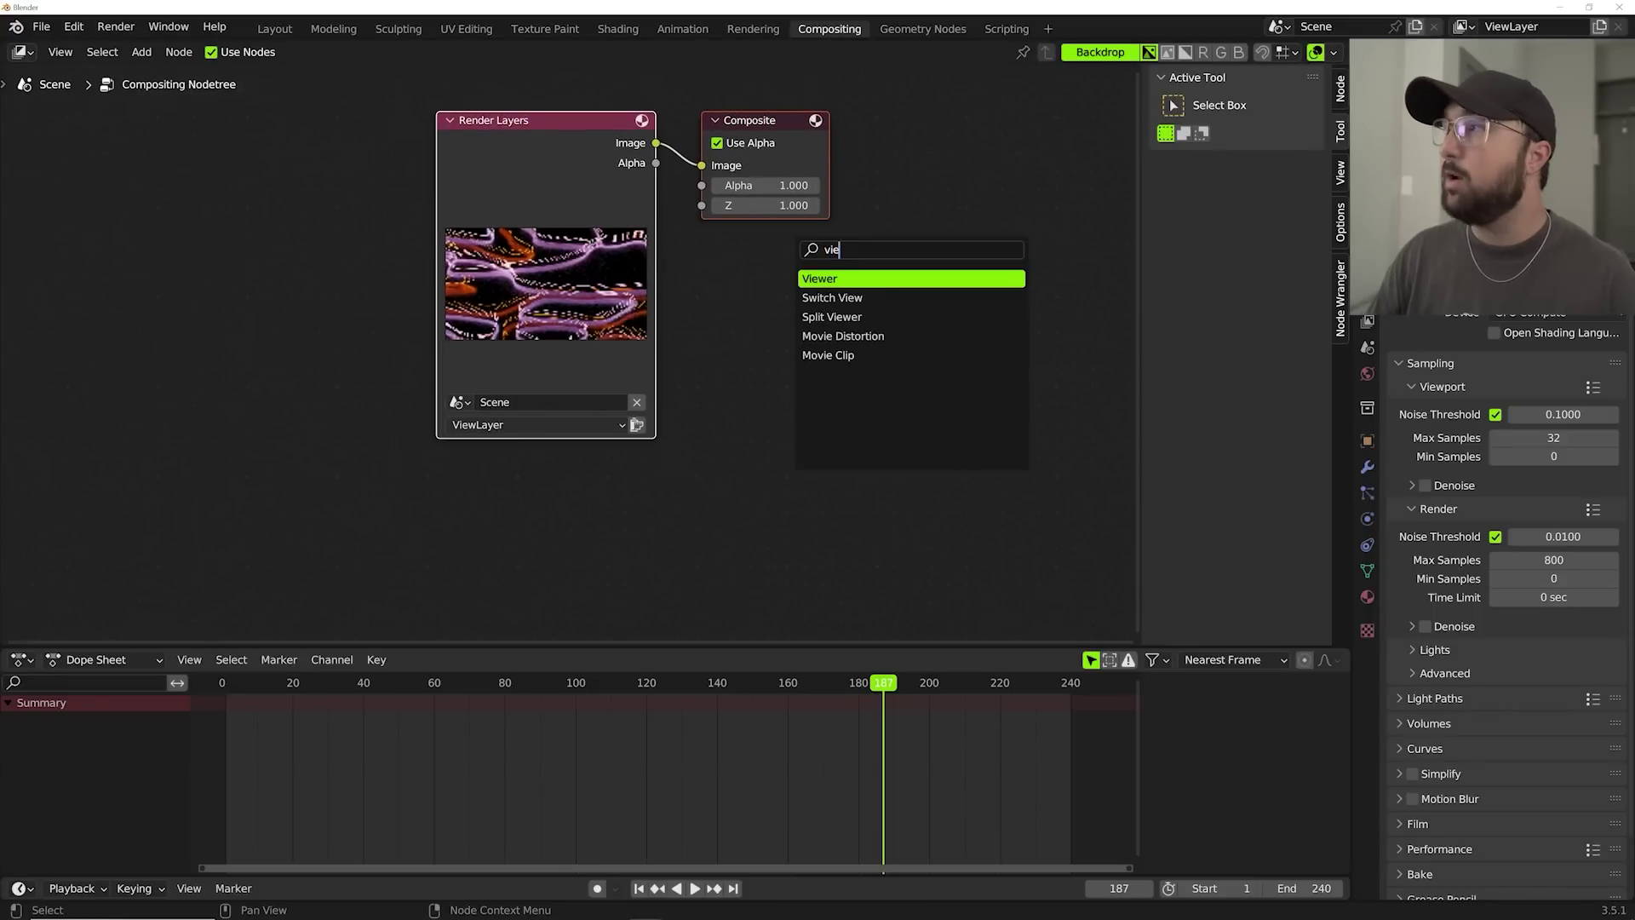
pyautogui.press('Return')
pyautogui.moveTo(656, 143); pyautogui.dragTo(839, 358)
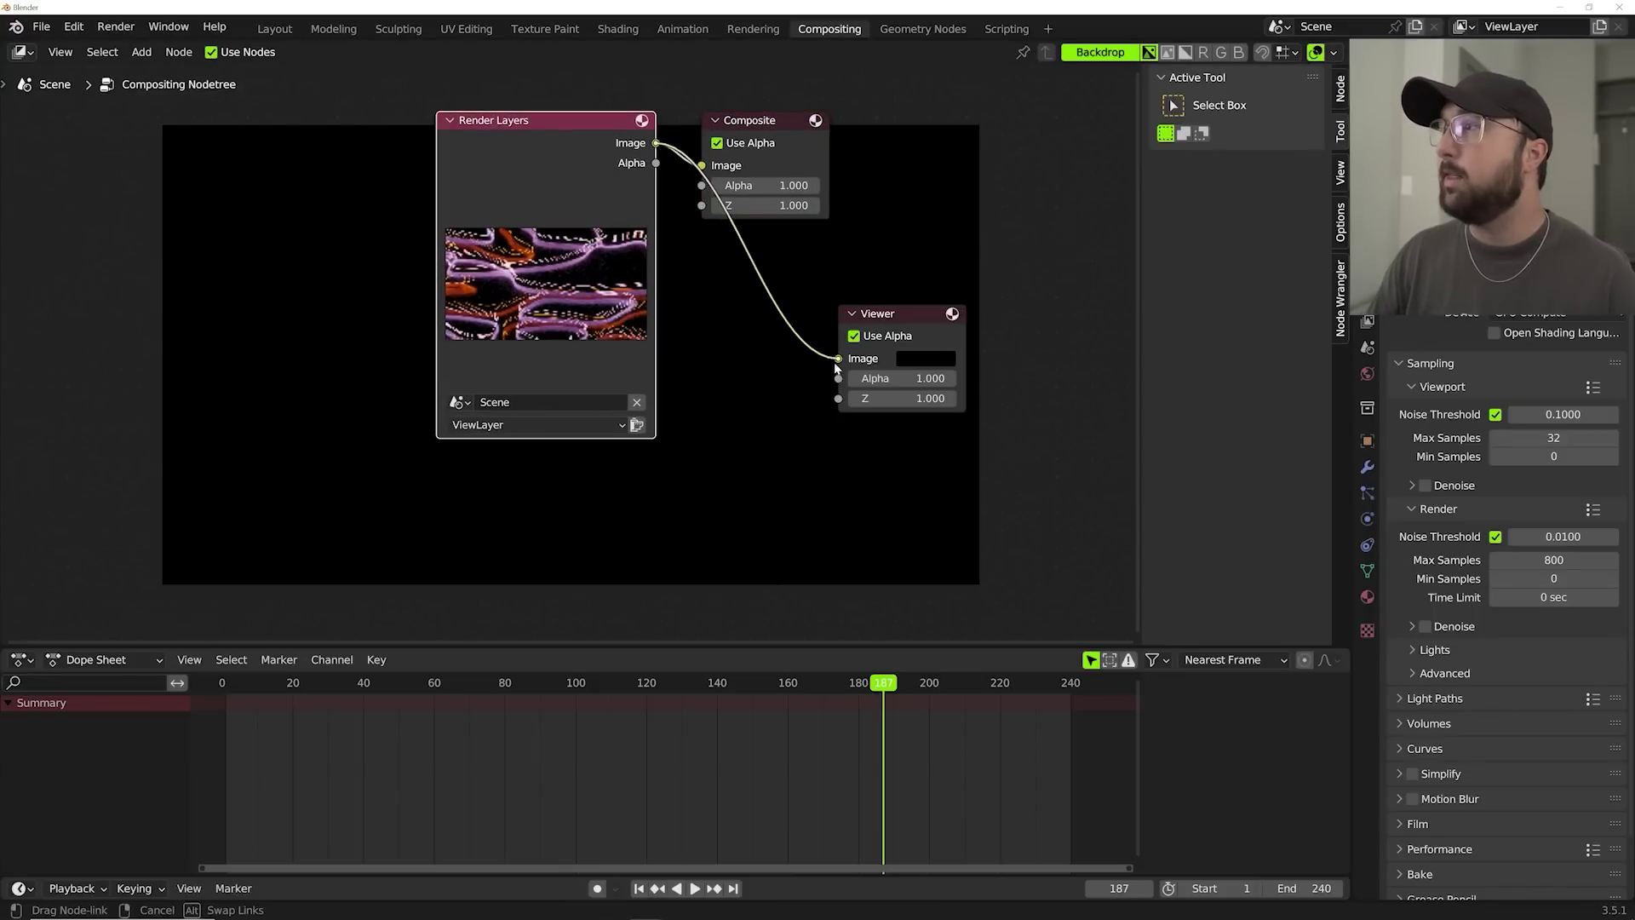
pyautogui.moveTo(586, 177); pyautogui.dragTo(177, 258)
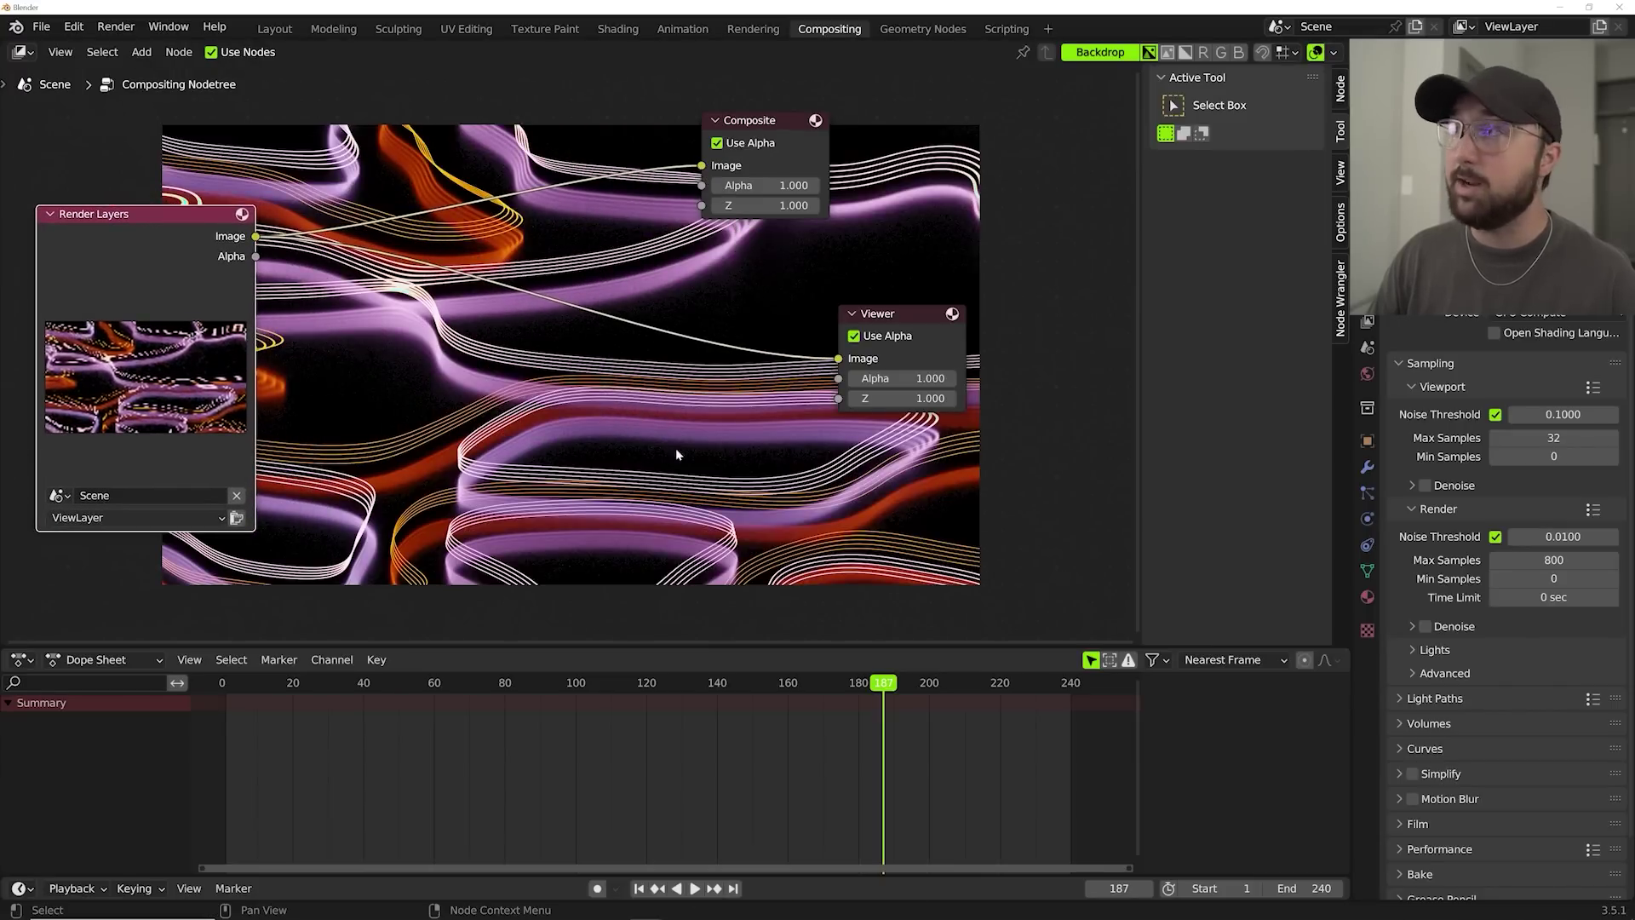
# Add a reroute on the render links, re-enable alpha on the Viewer, and arrange it under Composite.
pyautogui.keyDown('shift'); pyautogui.moveTo(637, 182); pyautogui.dragTo(643, 409, button='right'); pyautogui.keyUp('shift')
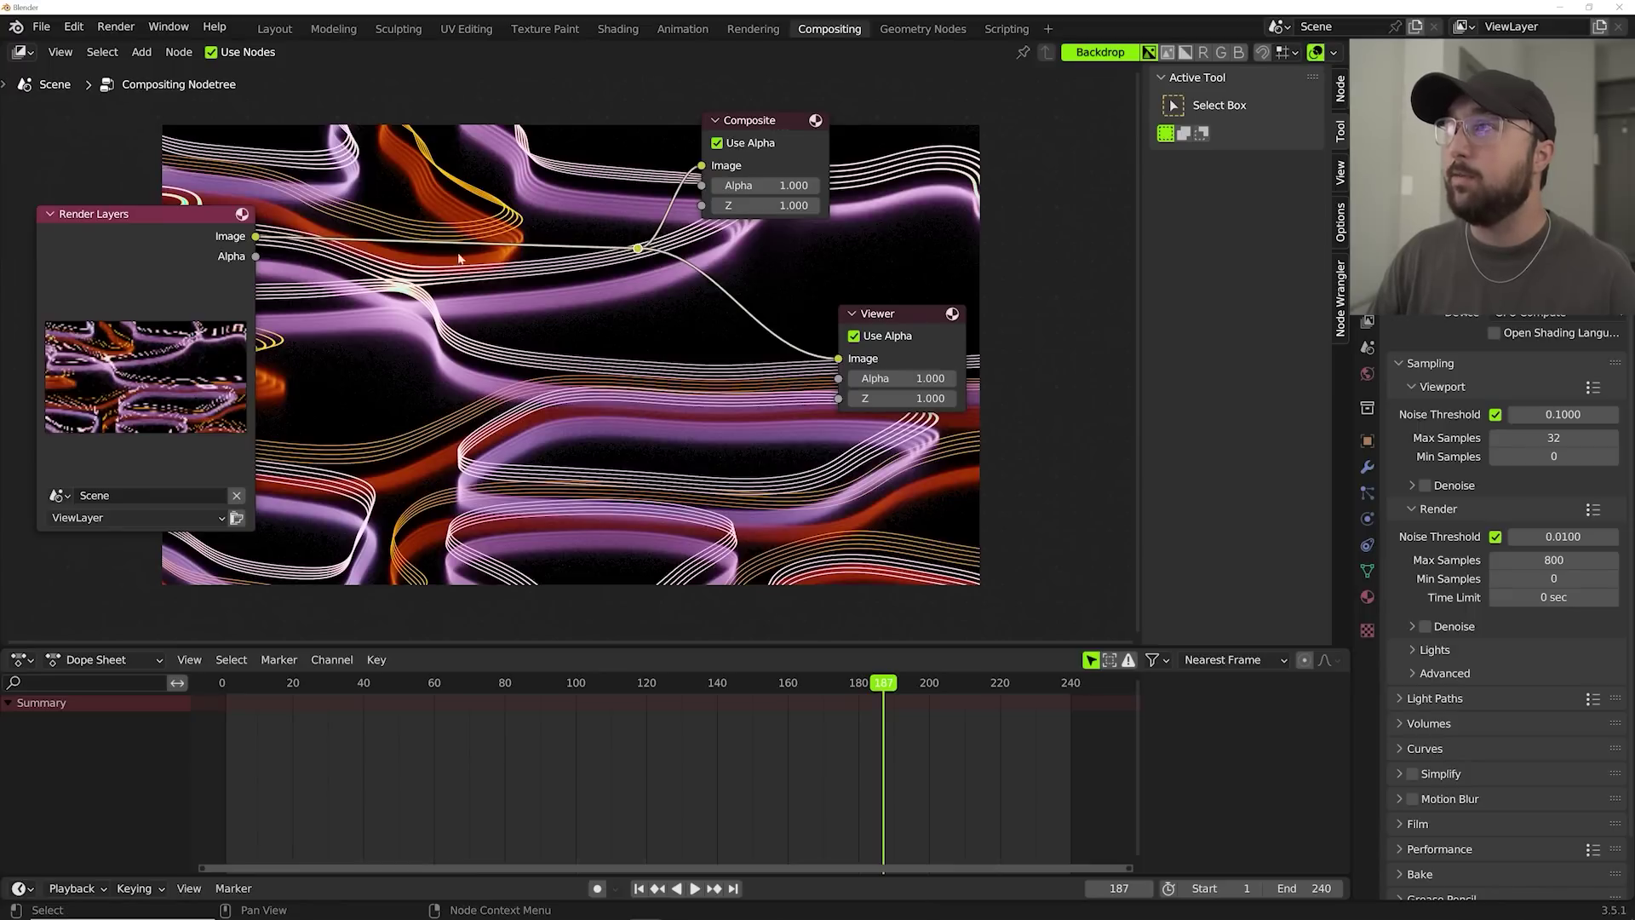
pyautogui.moveTo(769, 137); pyautogui.dragTo(910, 145)
pyautogui.click(854, 336)
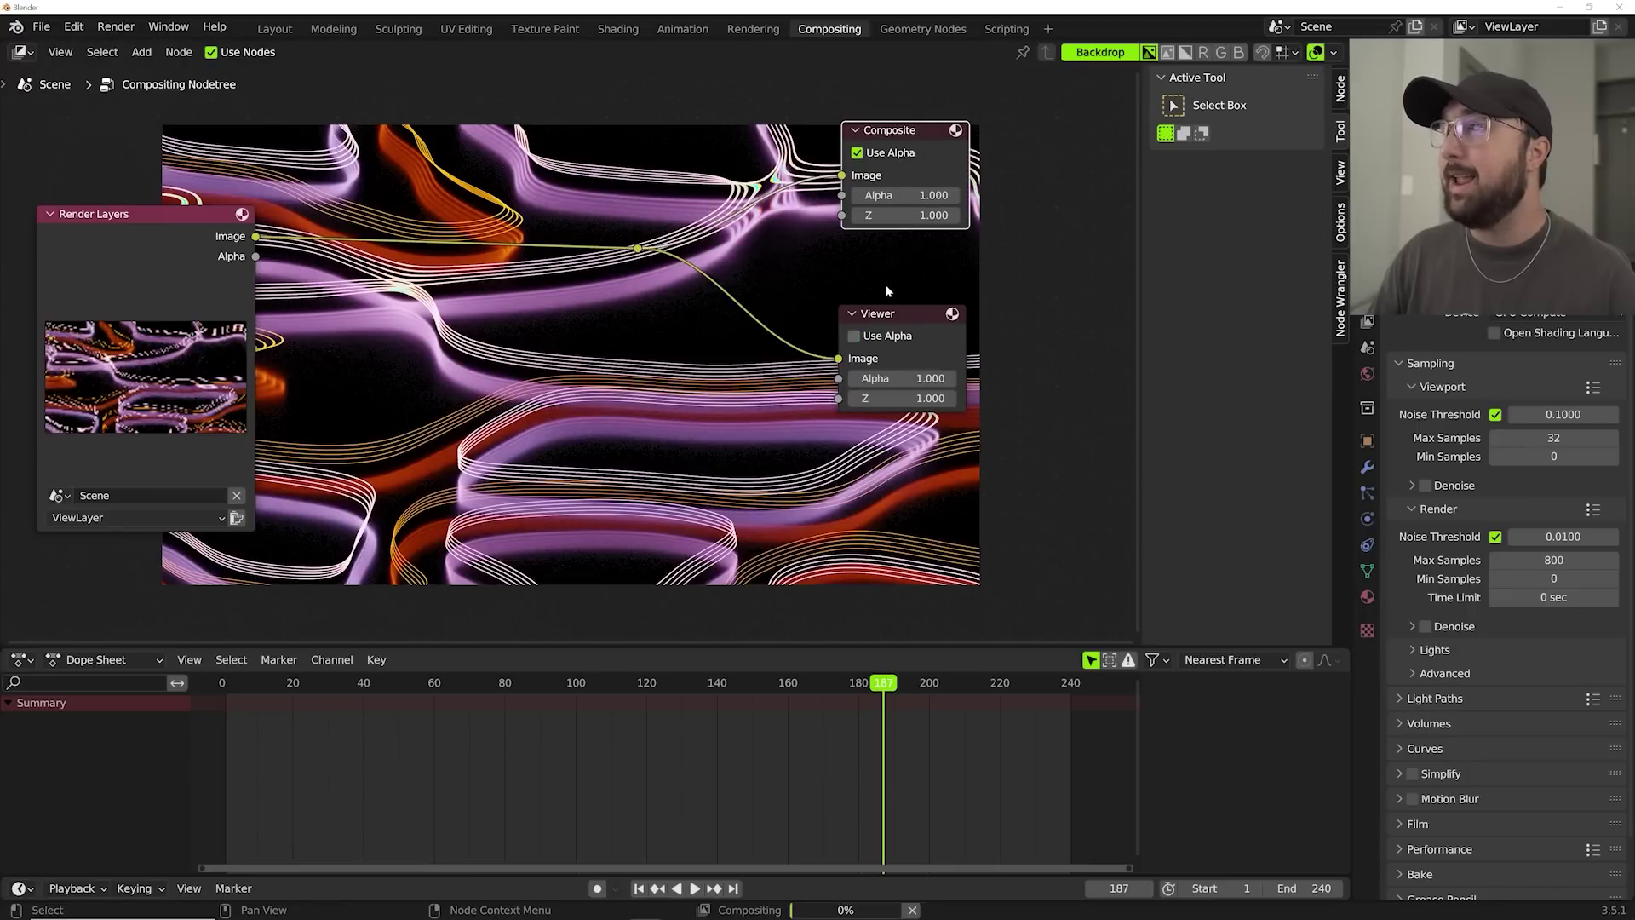
pyautogui.click(845, 338)
pyautogui.click(867, 337)
pyautogui.moveTo(870, 315); pyautogui.dragTo(877, 258)
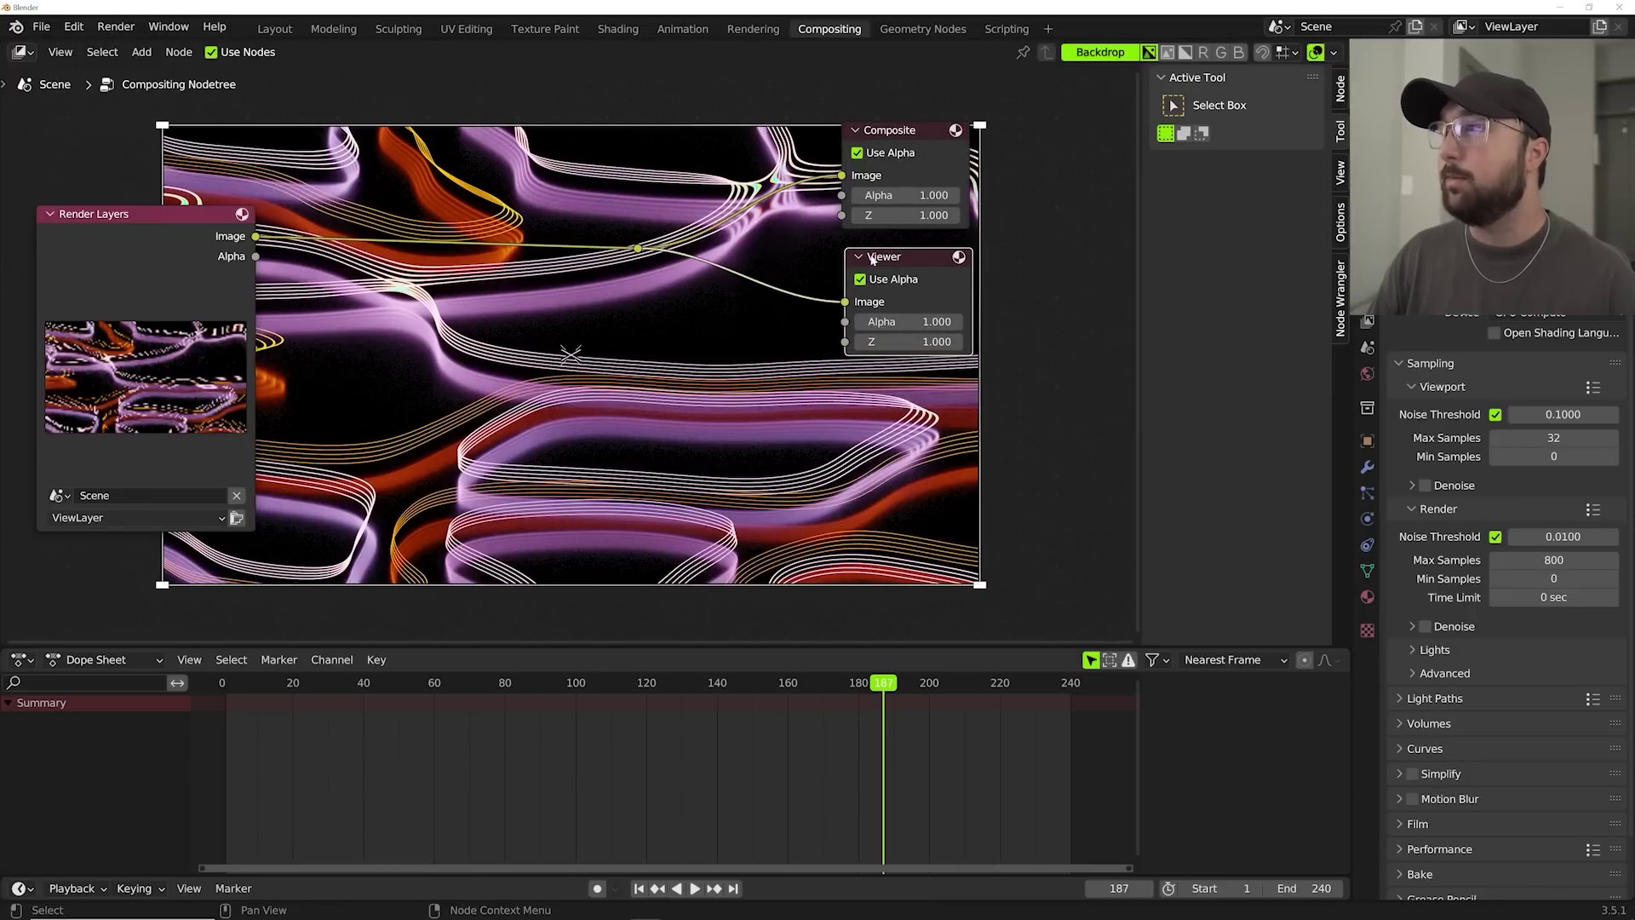
# Insert a Glare node on the render link, set to Fog Glow with Mix -0.3.
pyautogui.hotkey('shift', 'a')
pyautogui.write('s')
pyautogui.write('gl')
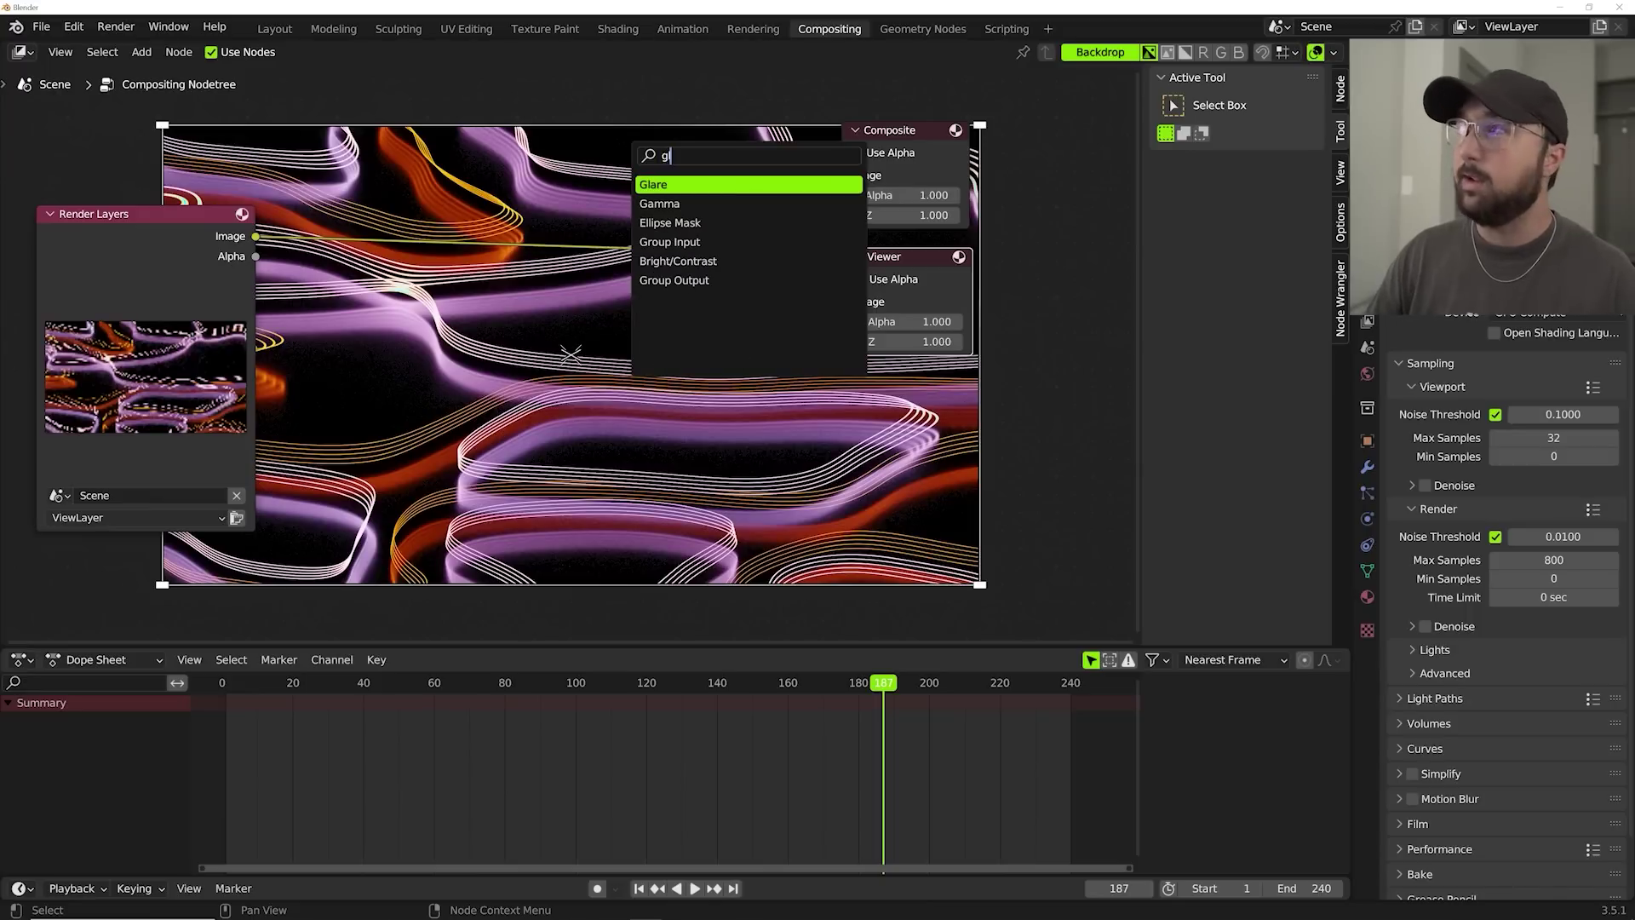
pyautogui.press('Return')
pyautogui.click(415, 228)
pyautogui.moveTo(446, 236); pyautogui.dragTo(445, 287, button='middle')
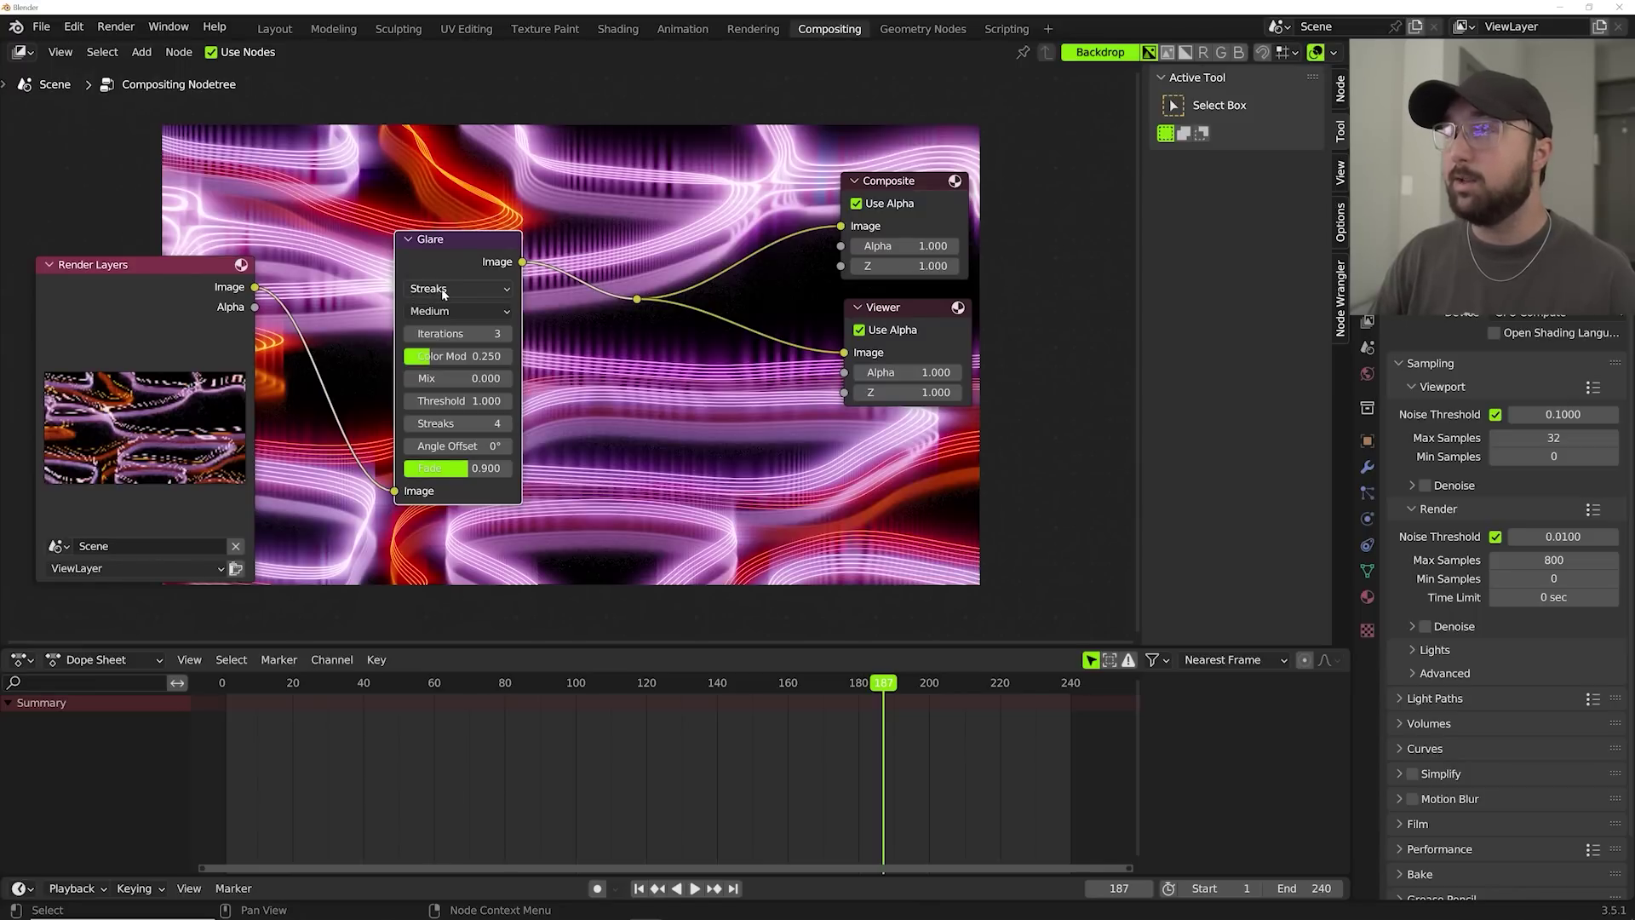
pyautogui.click(443, 293)
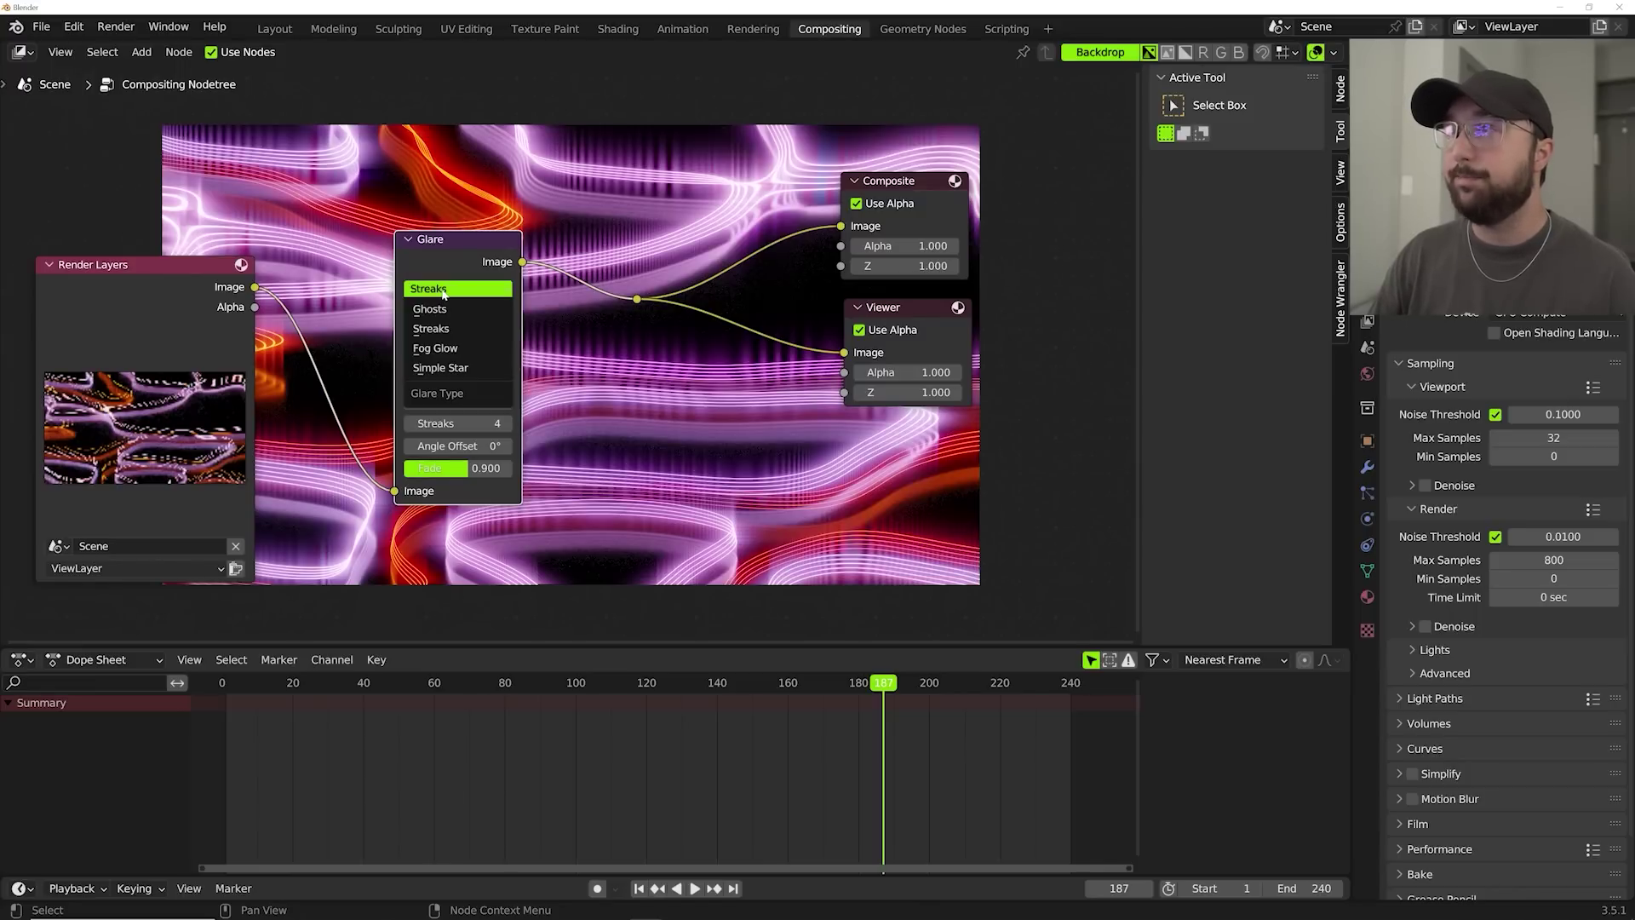
pyautogui.click(447, 348)
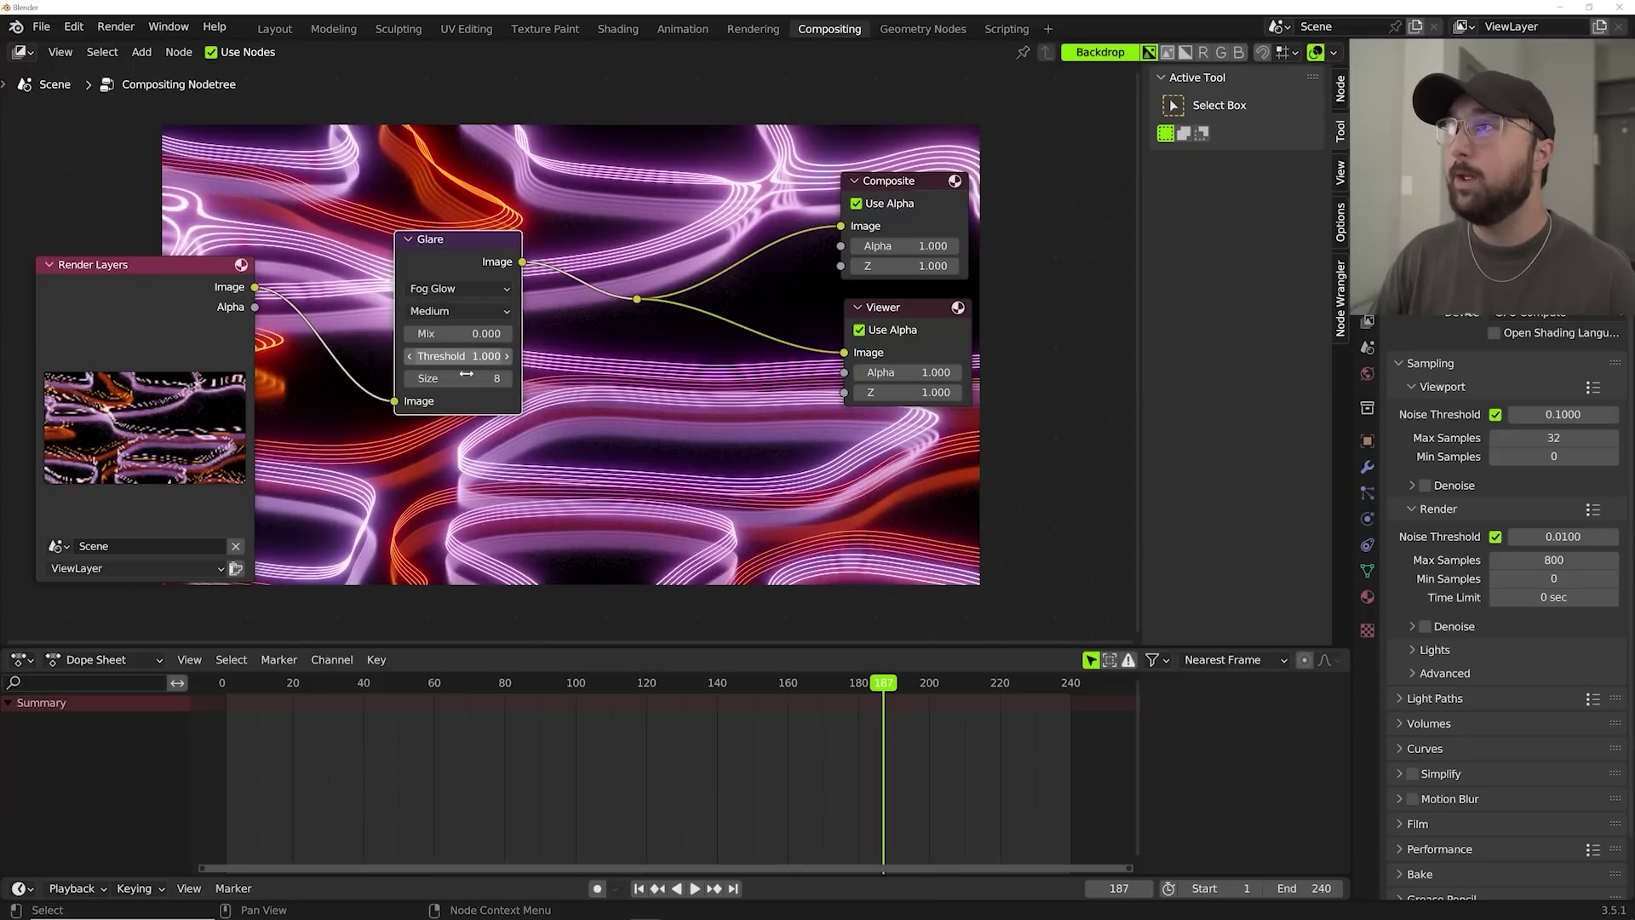
pyautogui.click(411, 335)
pyautogui.click(410, 336)
pyautogui.click(411, 335)
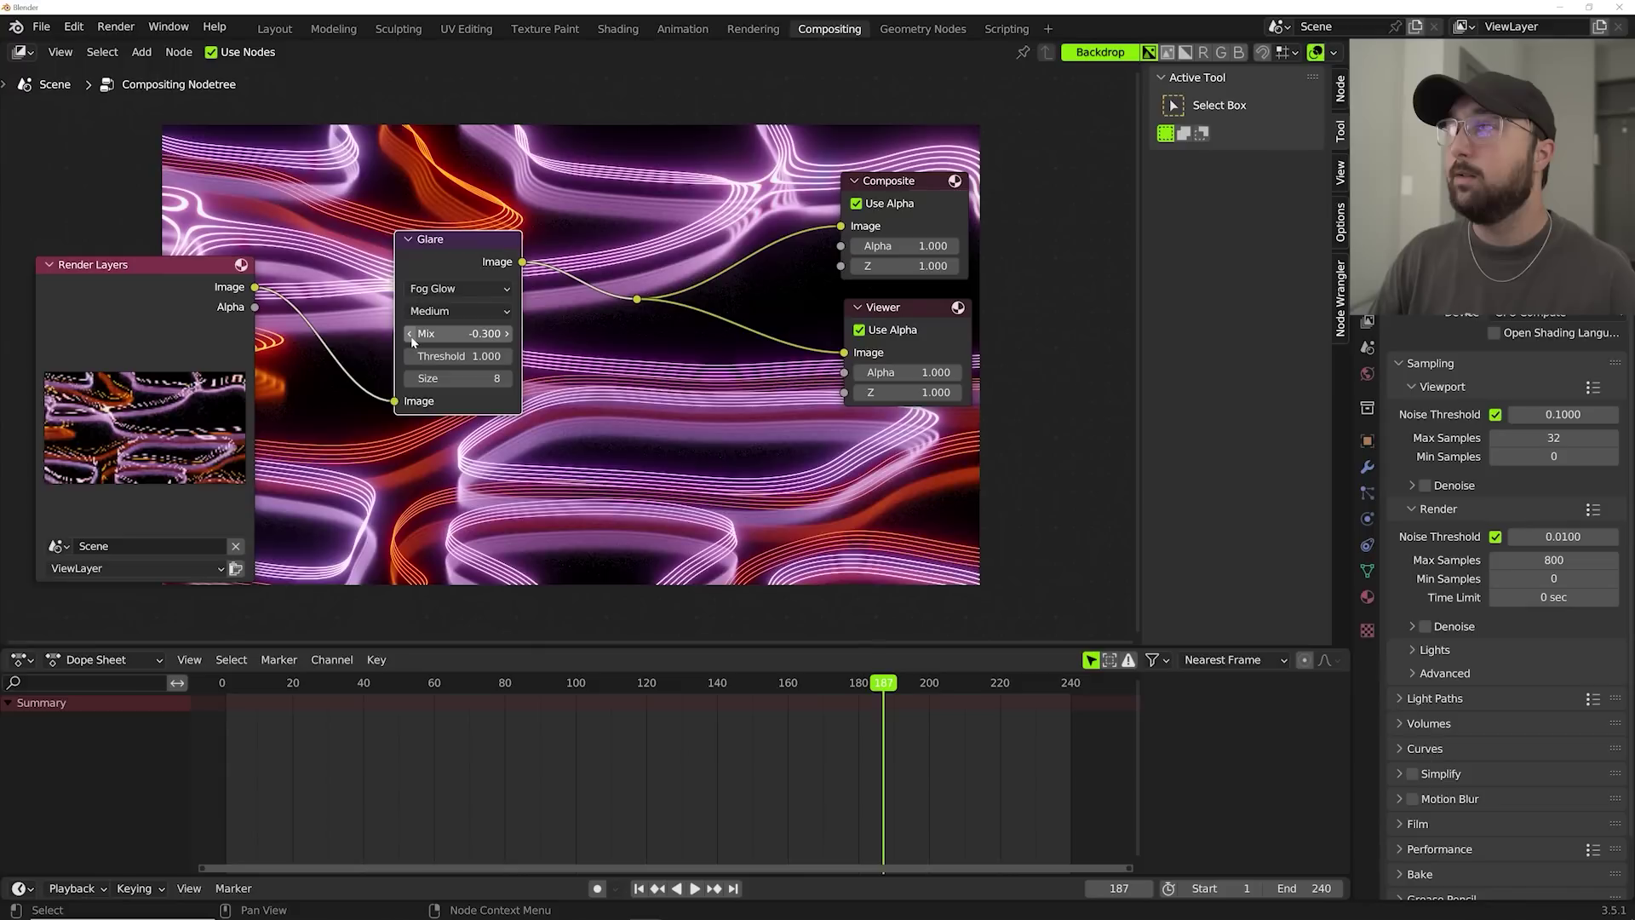
pyautogui.moveTo(411, 336); pyautogui.dragTo(426, 482, button='middle')
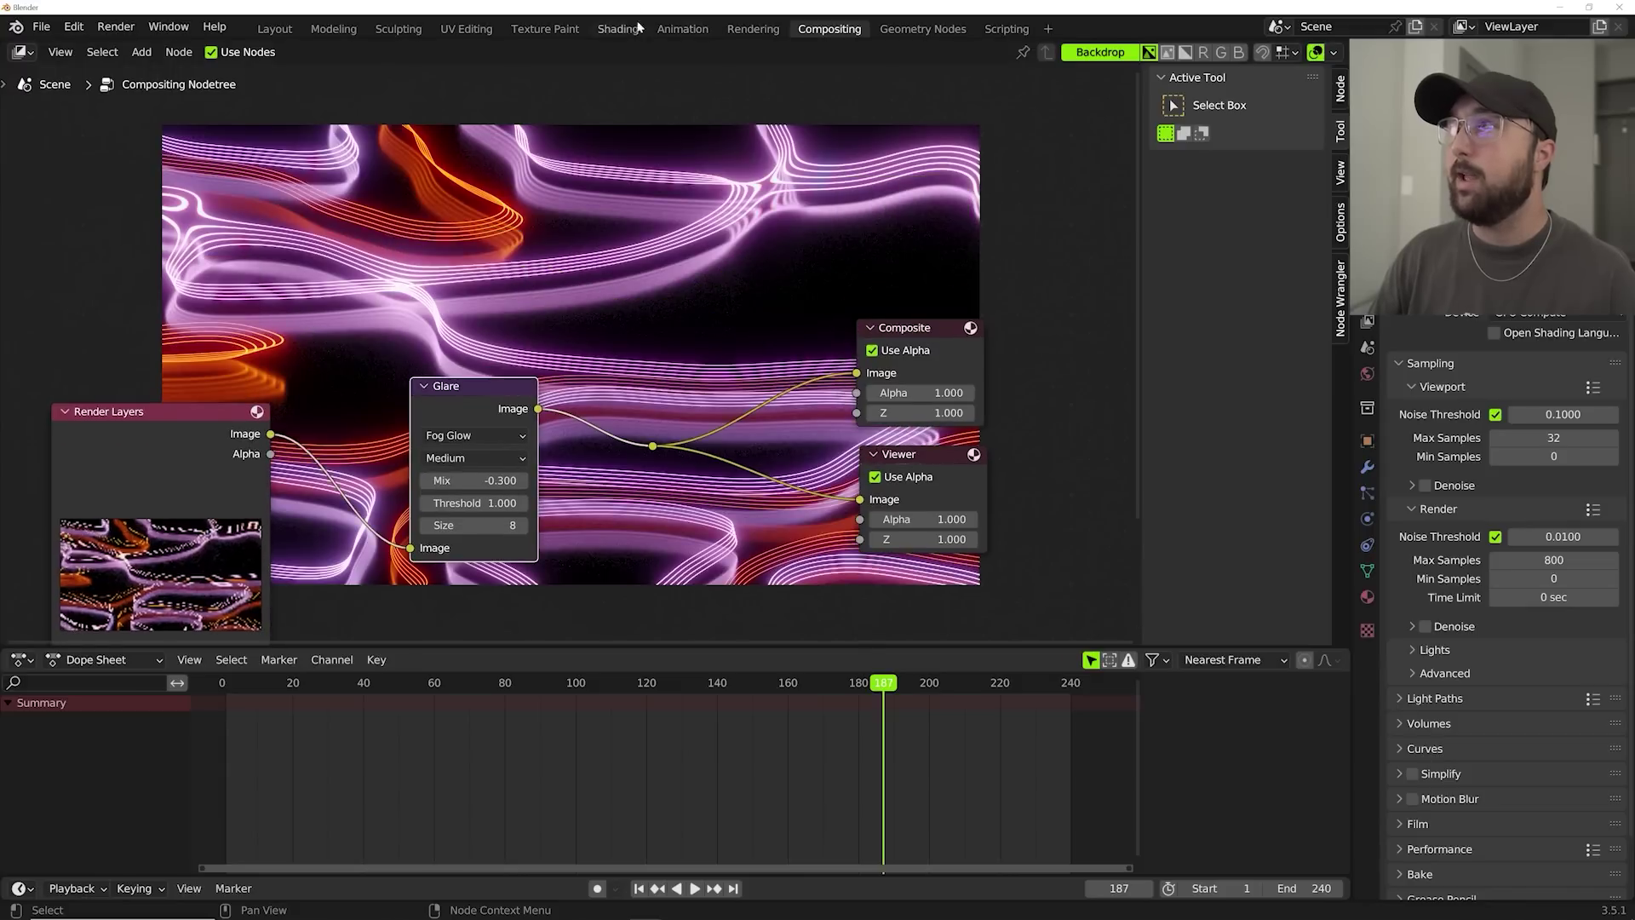
pyautogui.click(695, 29)
pyautogui.click(742, 31)
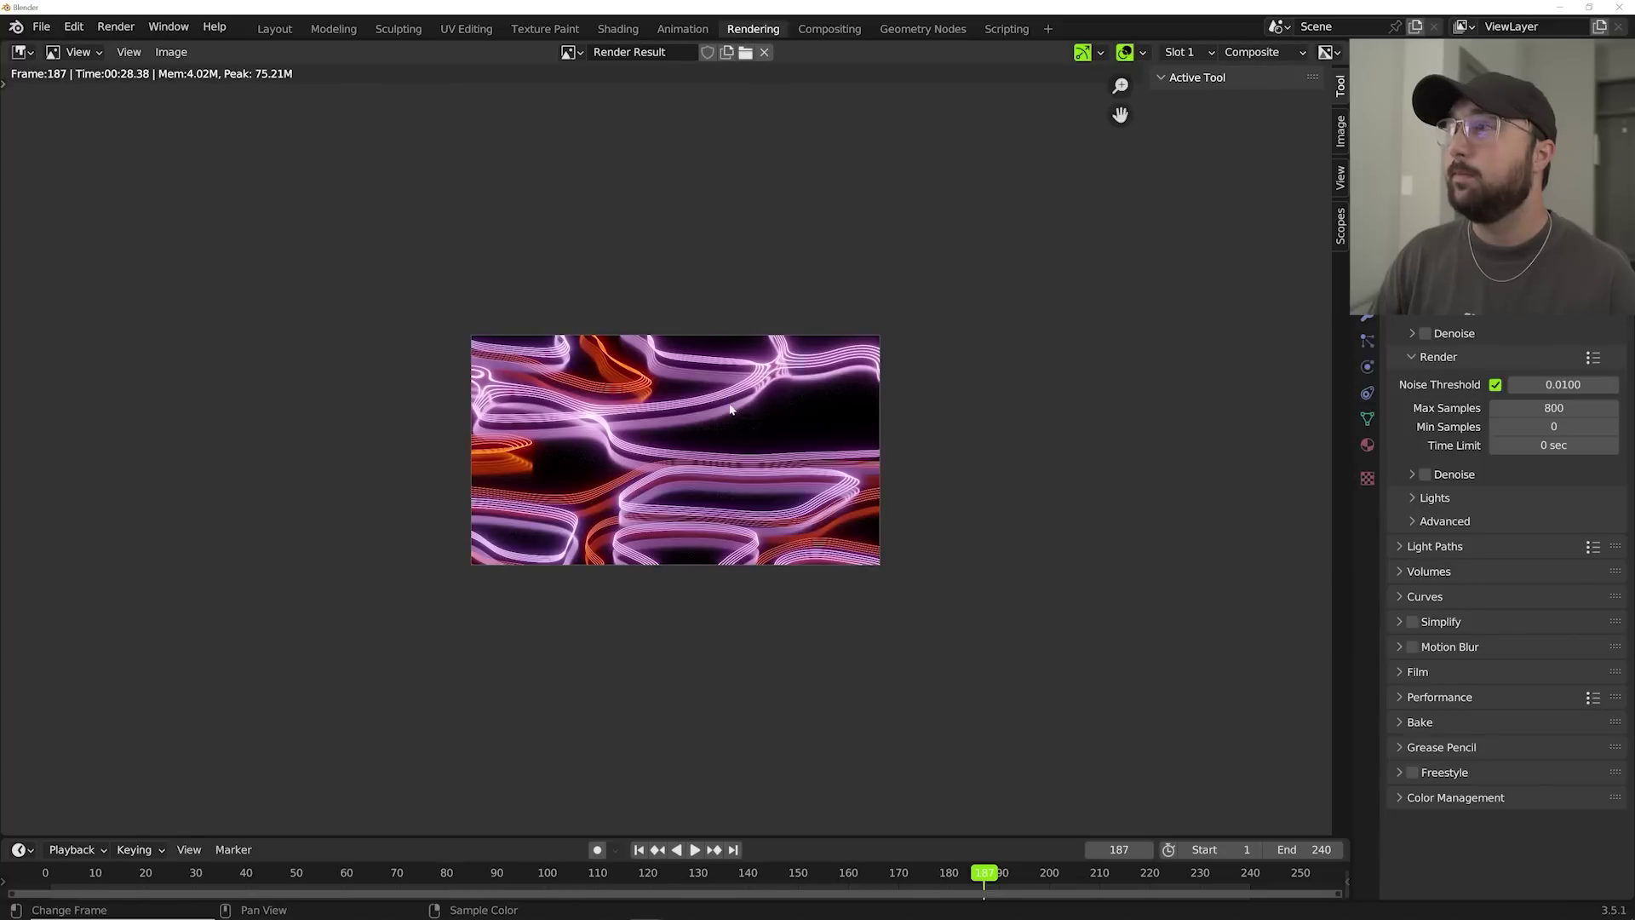
# Set the output File Format to FFmpeg Video in Output Properties.
pyautogui.scroll(4, 729, 406)
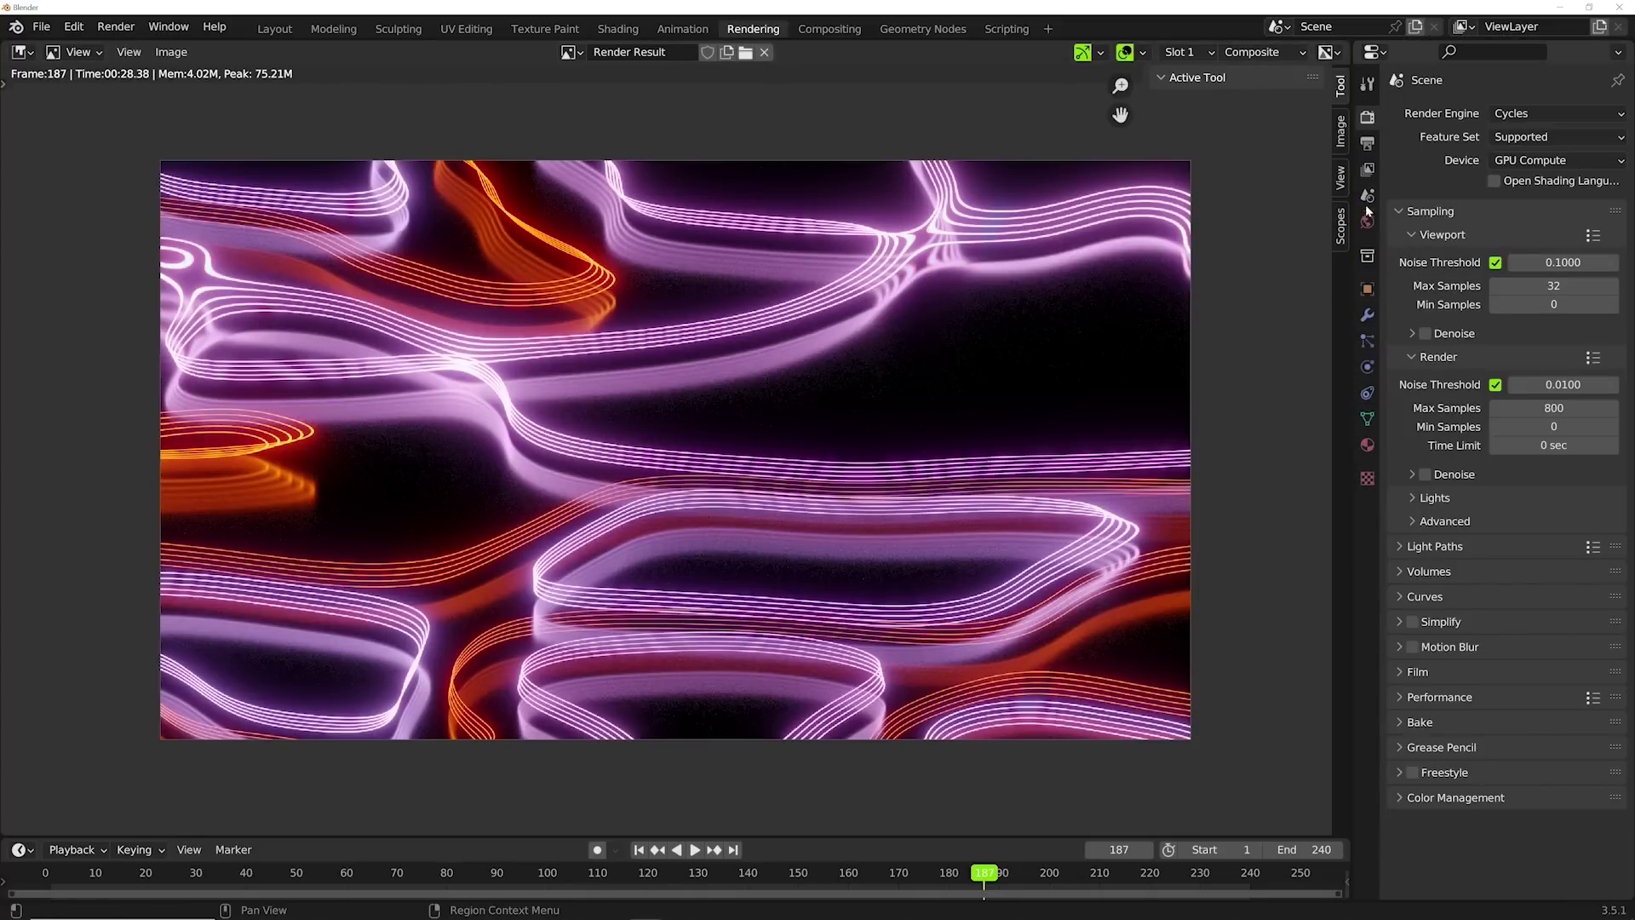
pyautogui.click(1368, 145)
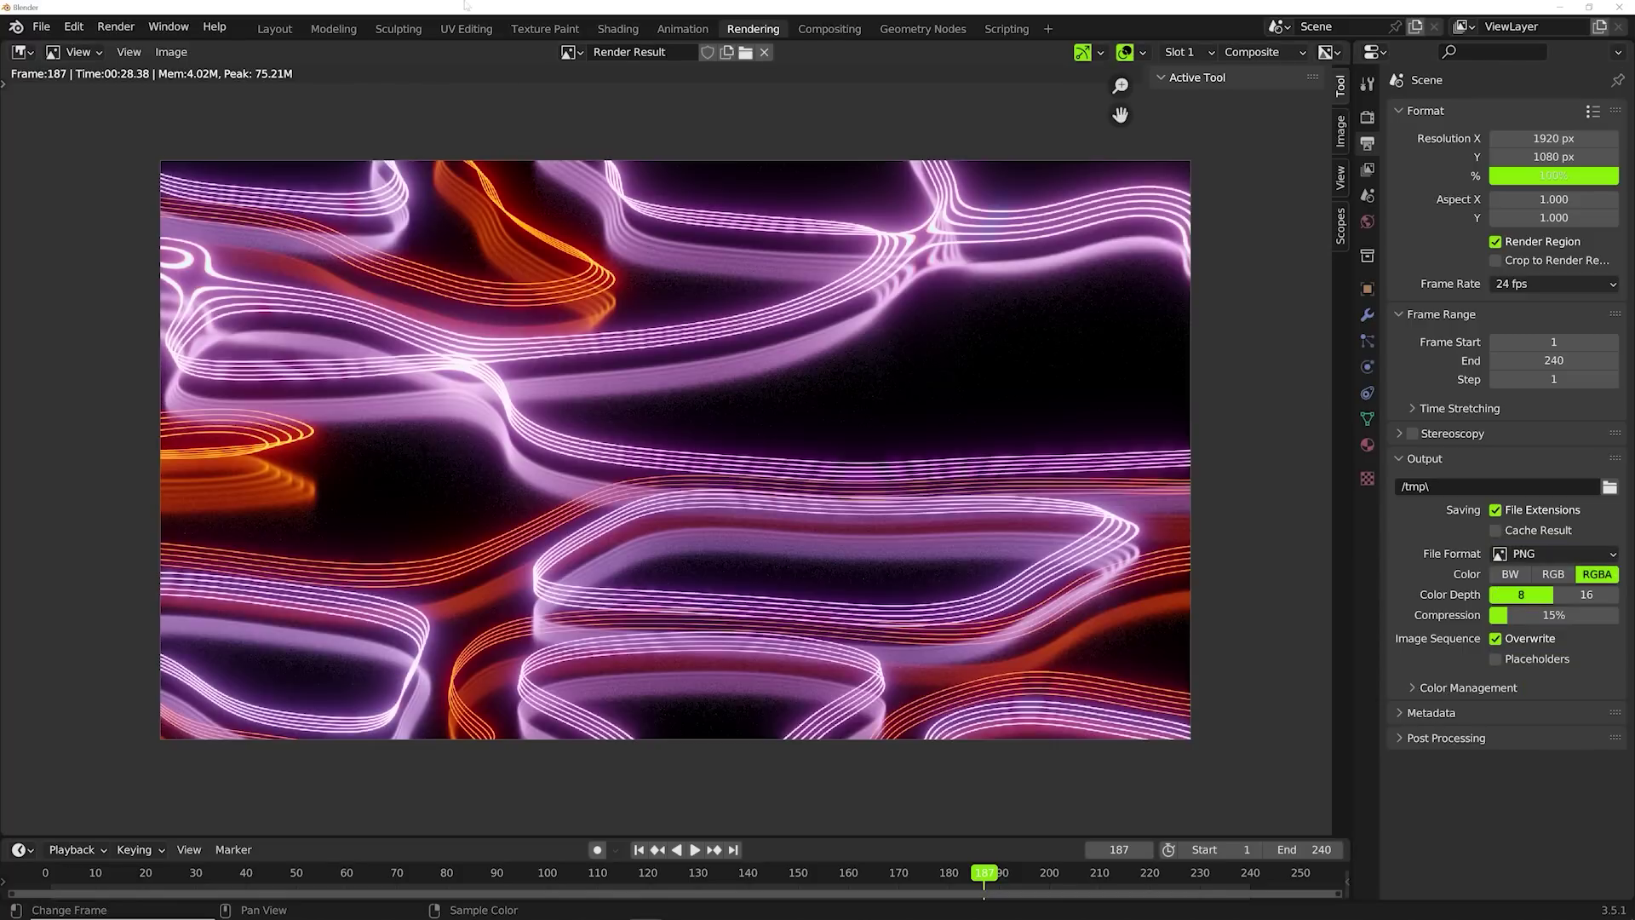
pyautogui.click(116, 26)
pyautogui.click(1513, 554)
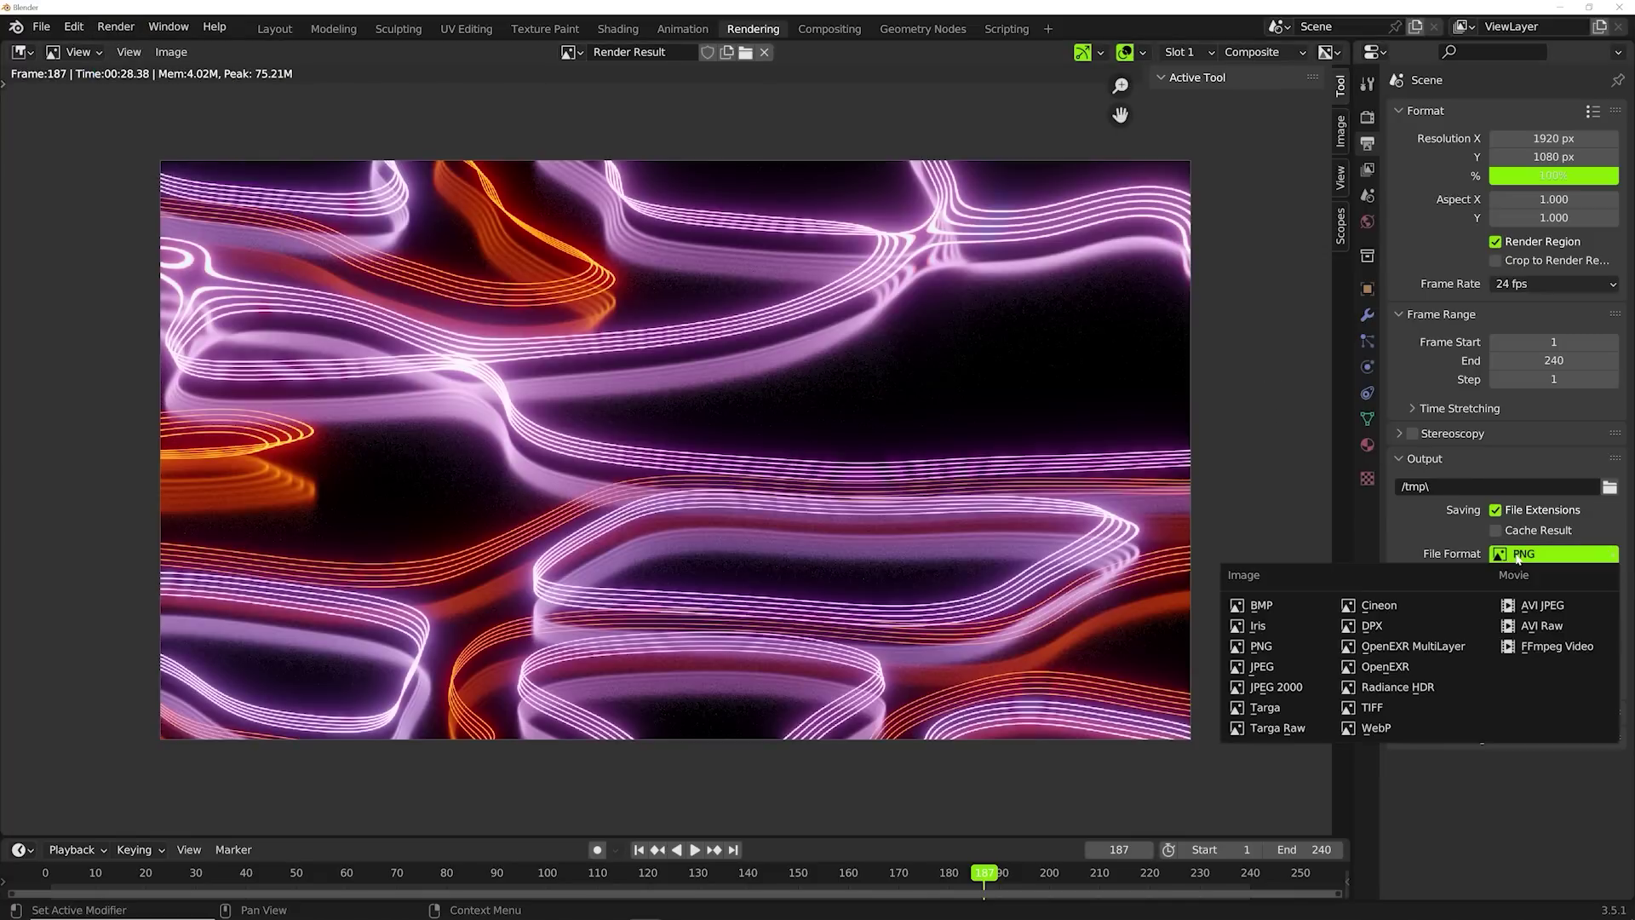
pyautogui.click(1540, 651)
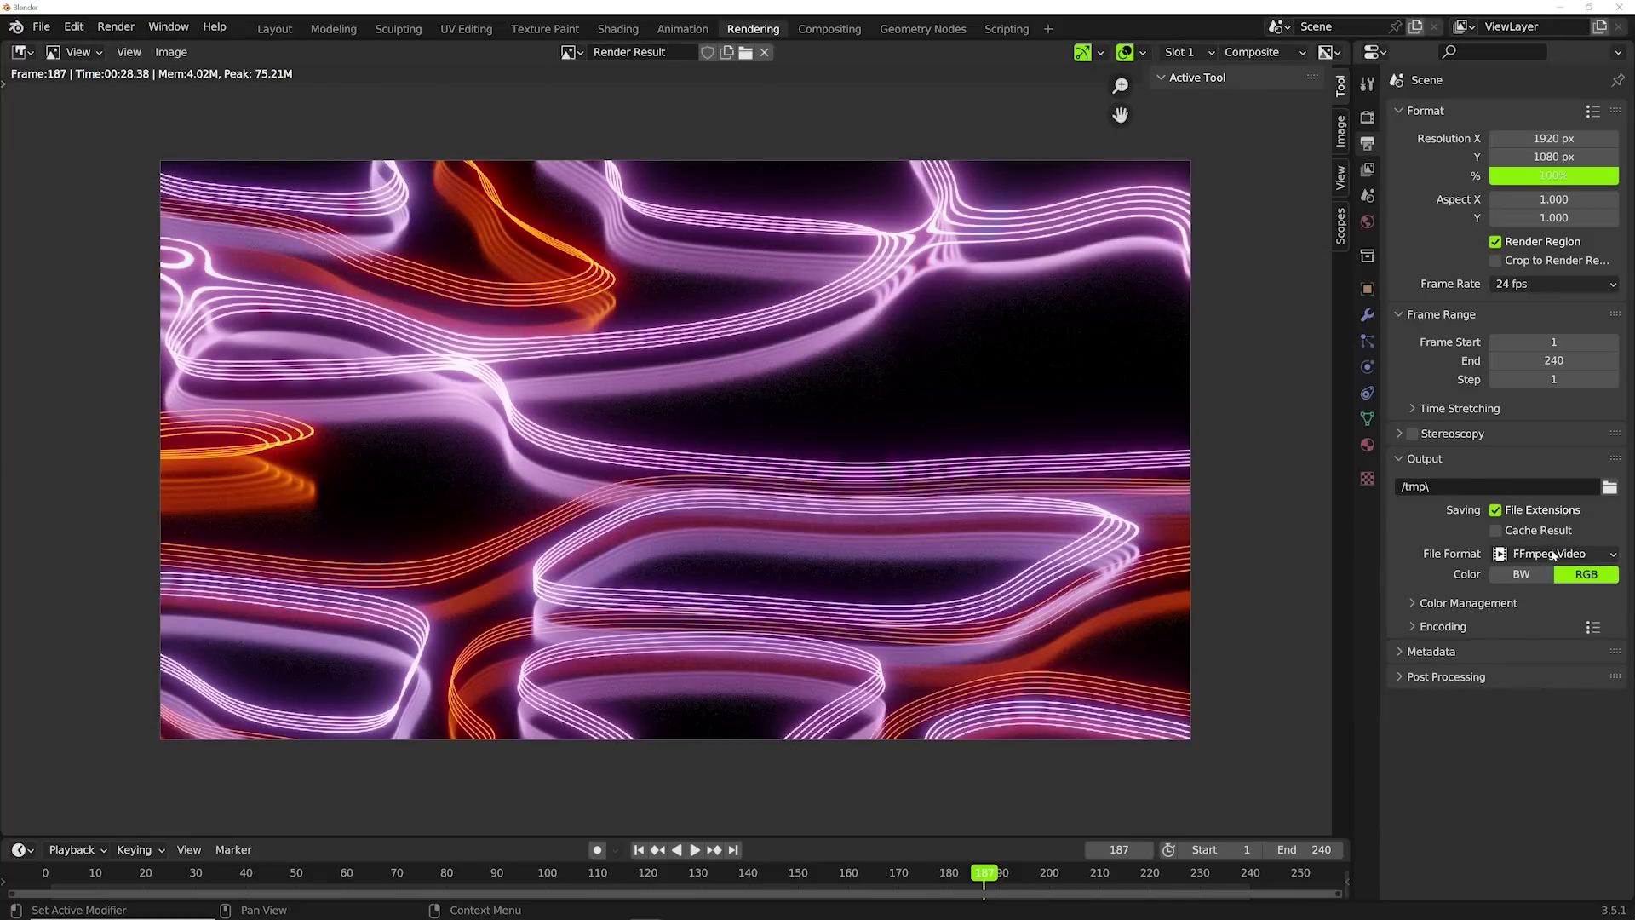
# Under Encoding, choose the MPEG-4 container and Perceptually Lossless output quality.
pyautogui.click(1444, 626)
pyautogui.click(1525, 654)
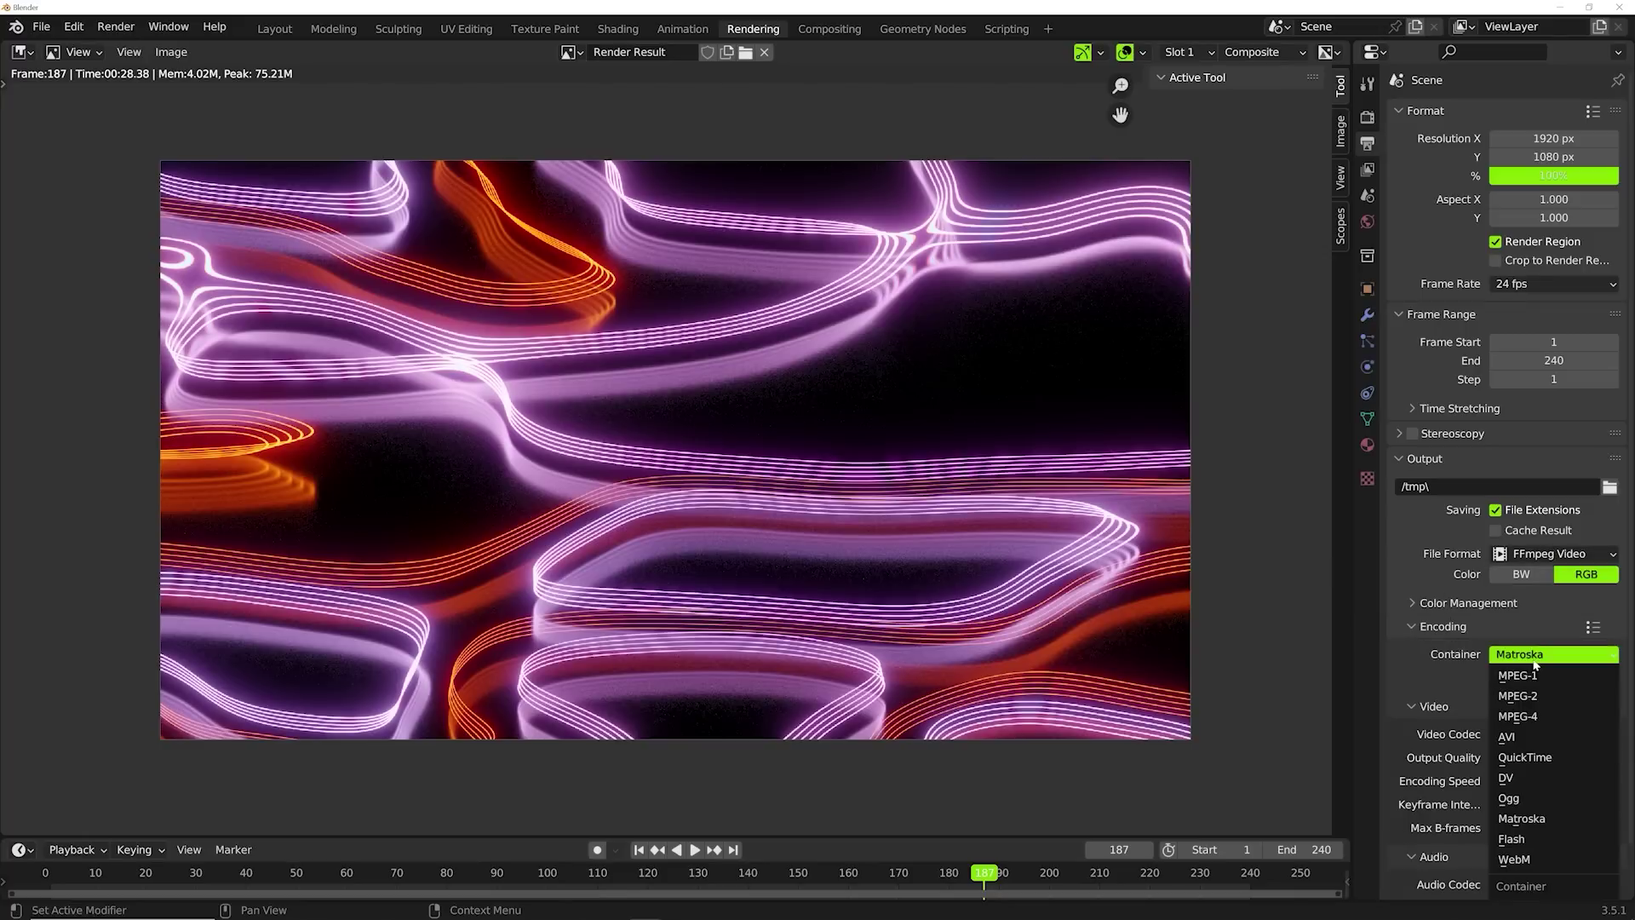
pyautogui.click(1531, 714)
pyautogui.click(1491, 757)
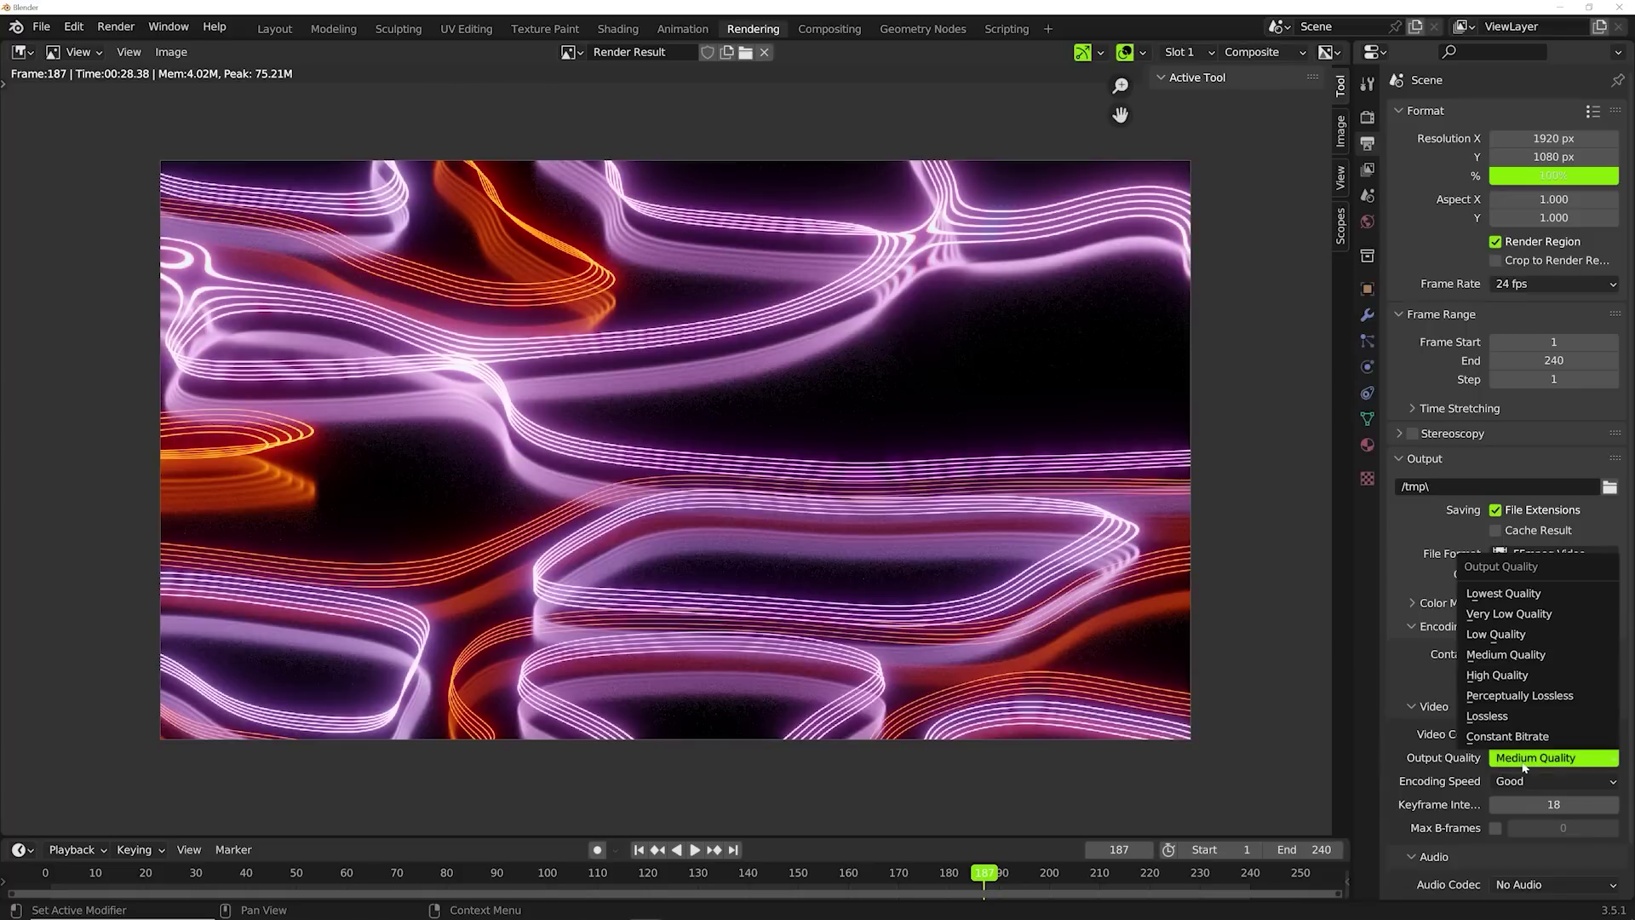
pyautogui.click(1525, 692)
pyautogui.click(118, 28)
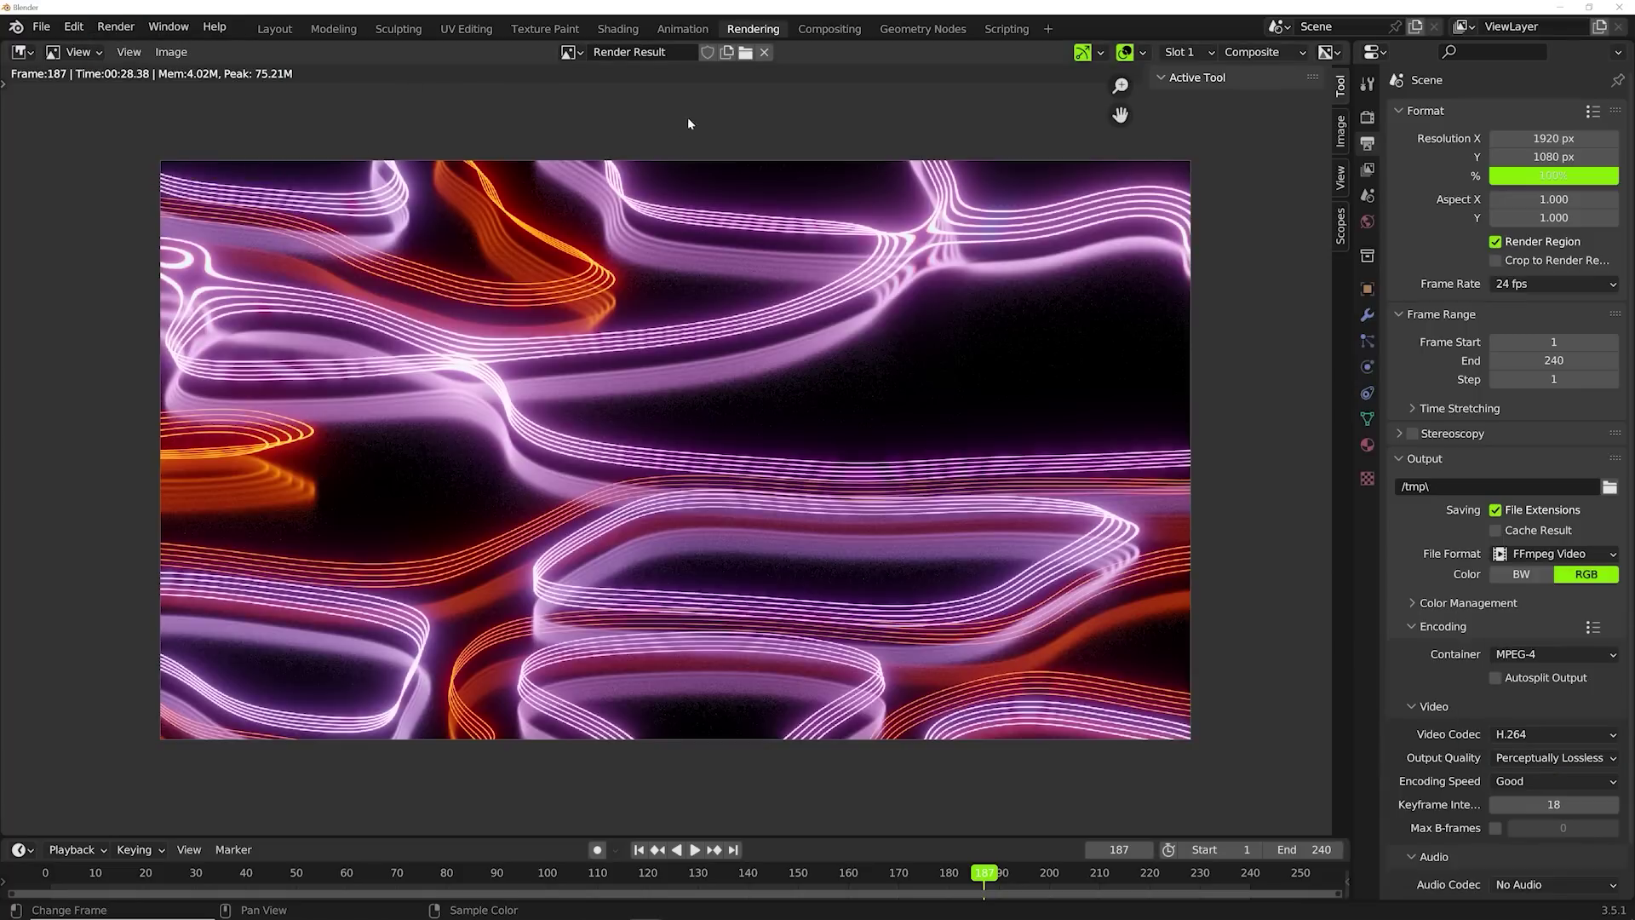